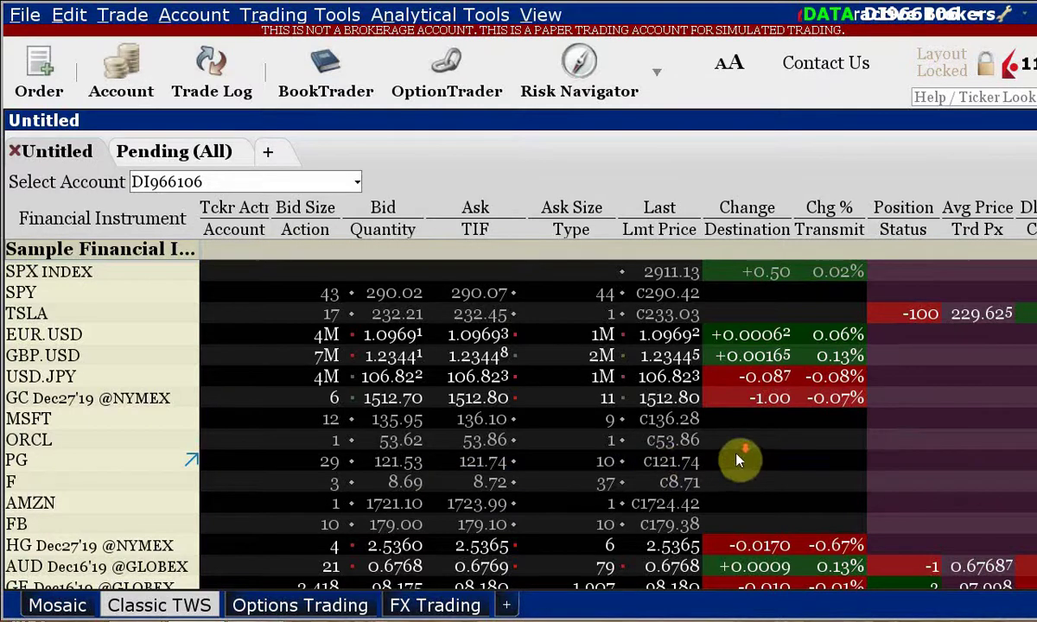
pyautogui.scroll(-2, 737, 458)
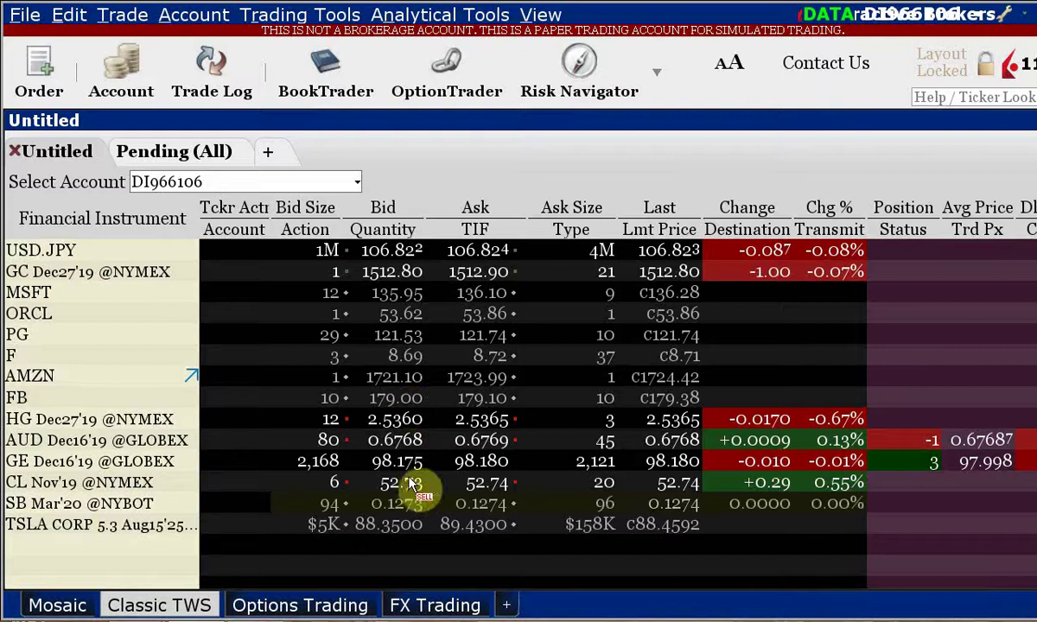
pyautogui.scroll(1, 337, 453)
pyautogui.scroll(-1, 313, 441)
pyautogui.scroll(1, 313, 441)
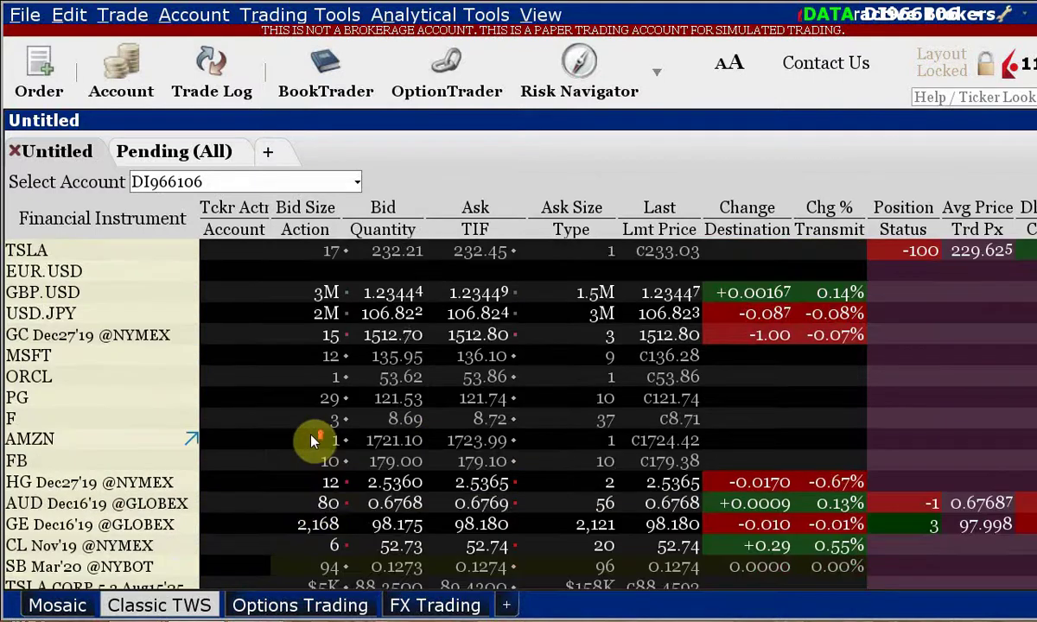
pyautogui.scroll(-1, 311, 441)
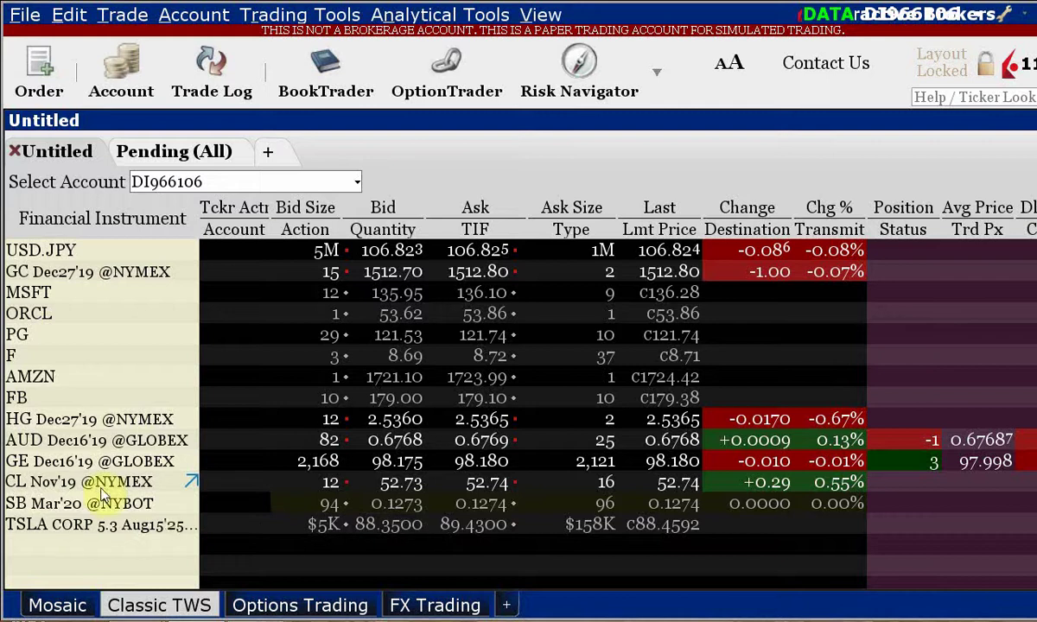
pyautogui.rightClick(501, 486)
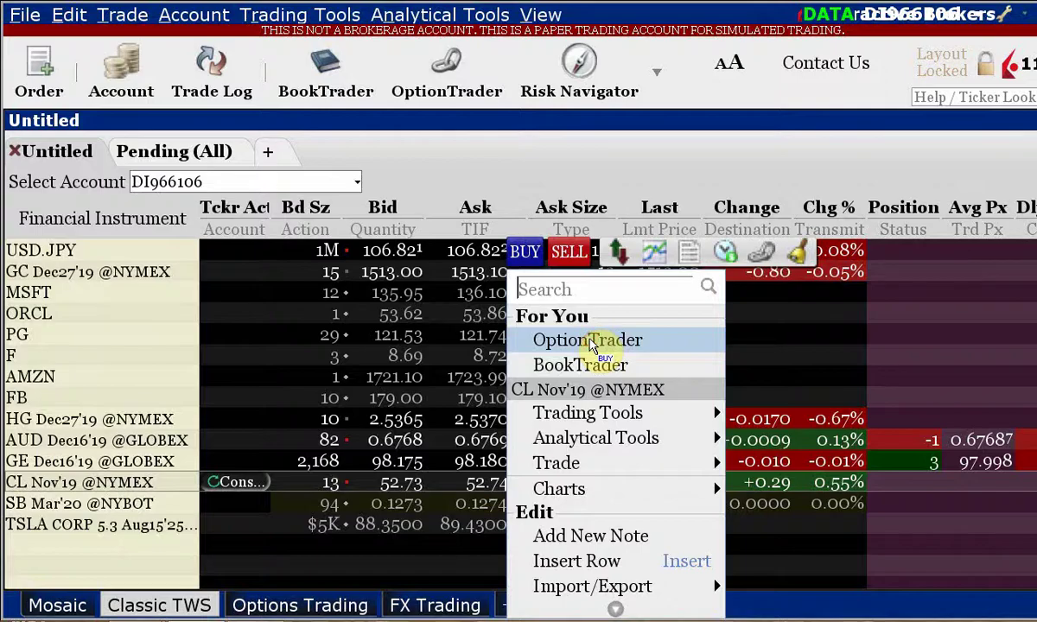
pyautogui.click(590, 342)
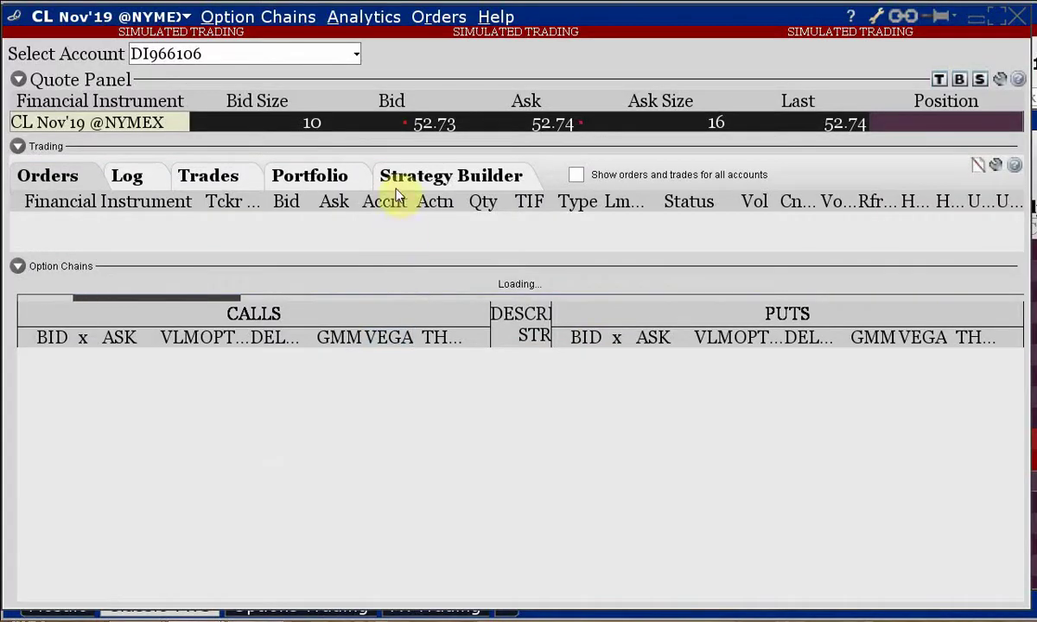
pyautogui.click(16, 149)
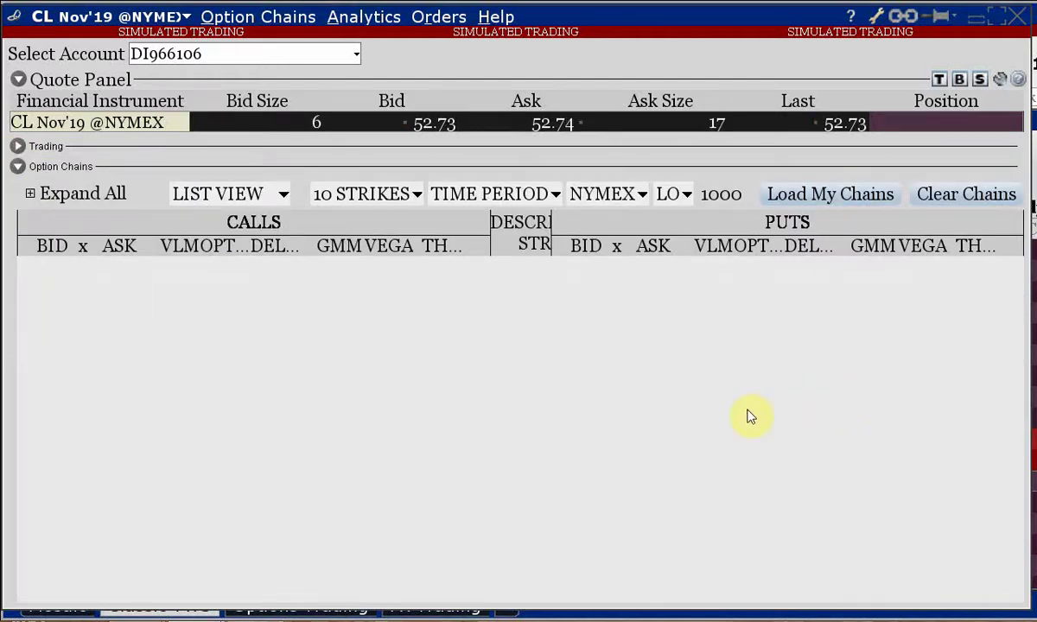
# Restore the main trading window from its maximized state and widen it to fit the screen
pyautogui.hotkey('alt', 'Tab')
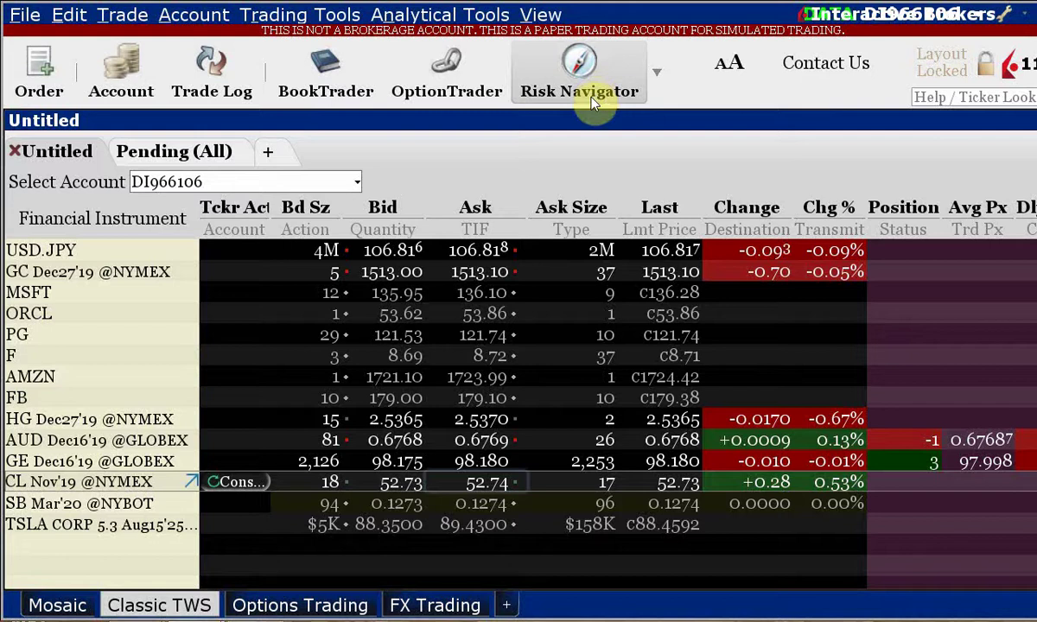
pyautogui.hotkey('alt', 'space')
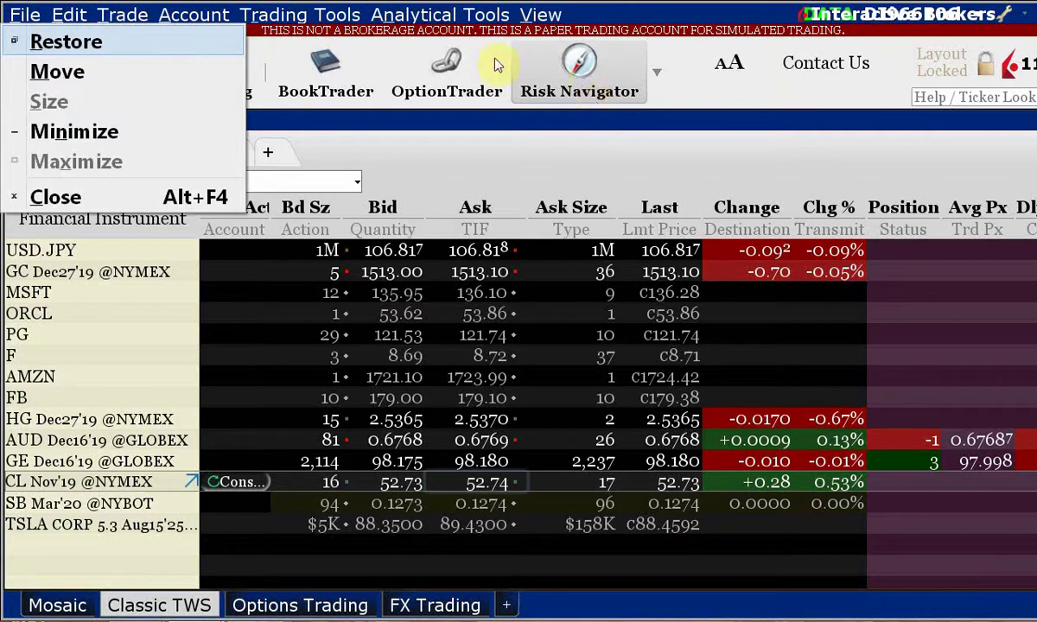
pyautogui.click(86, 41)
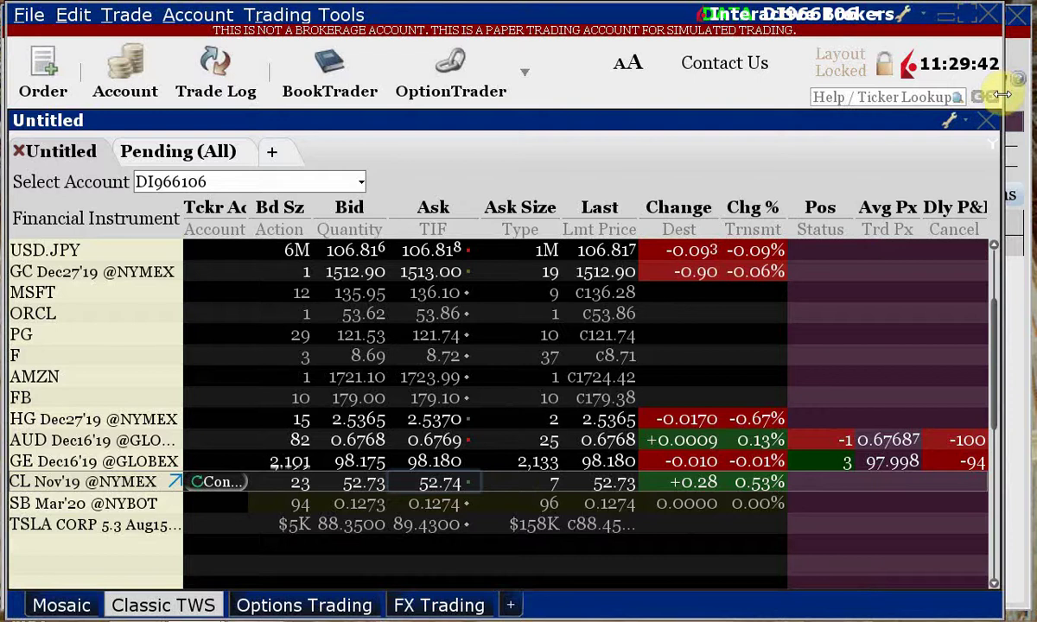
pyautogui.moveTo(1003, 93); pyautogui.dragTo(1027, 98)
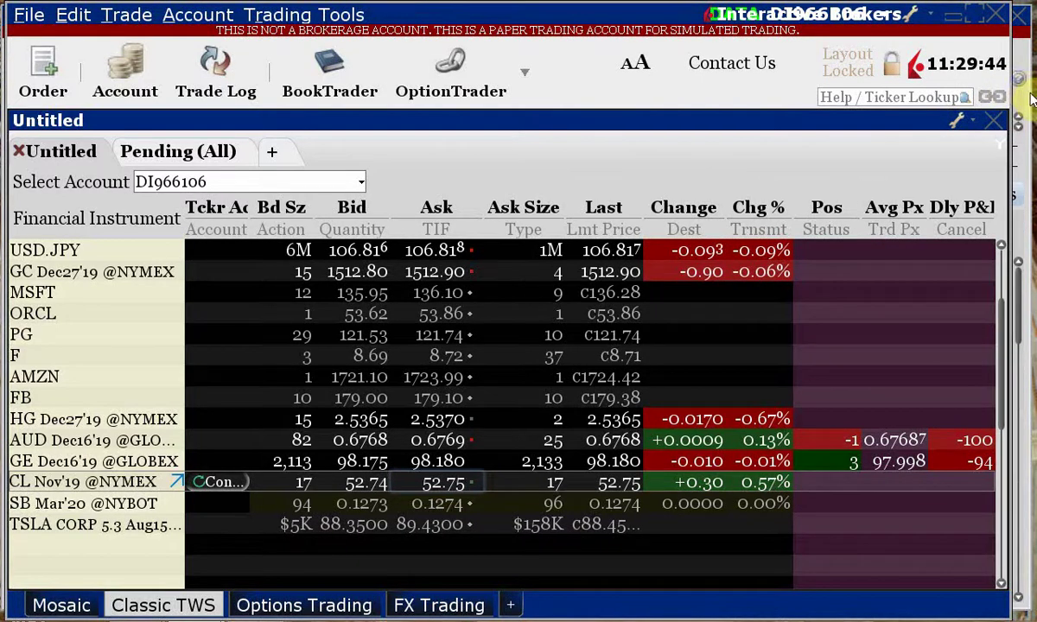
pyautogui.moveTo(1032, 101); pyautogui.dragTo(1032, 104)
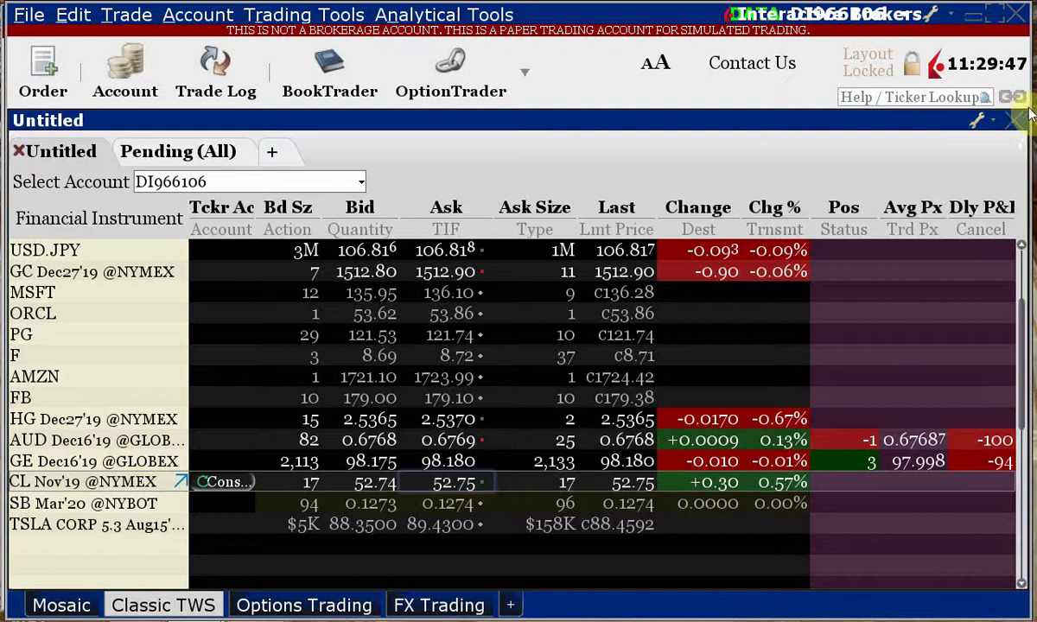
# Return to the CL option chain and examine the volume, bid/ask prices and strikes of the NOV / DEC expiry
pyautogui.hotkey('alt', 'Tab')
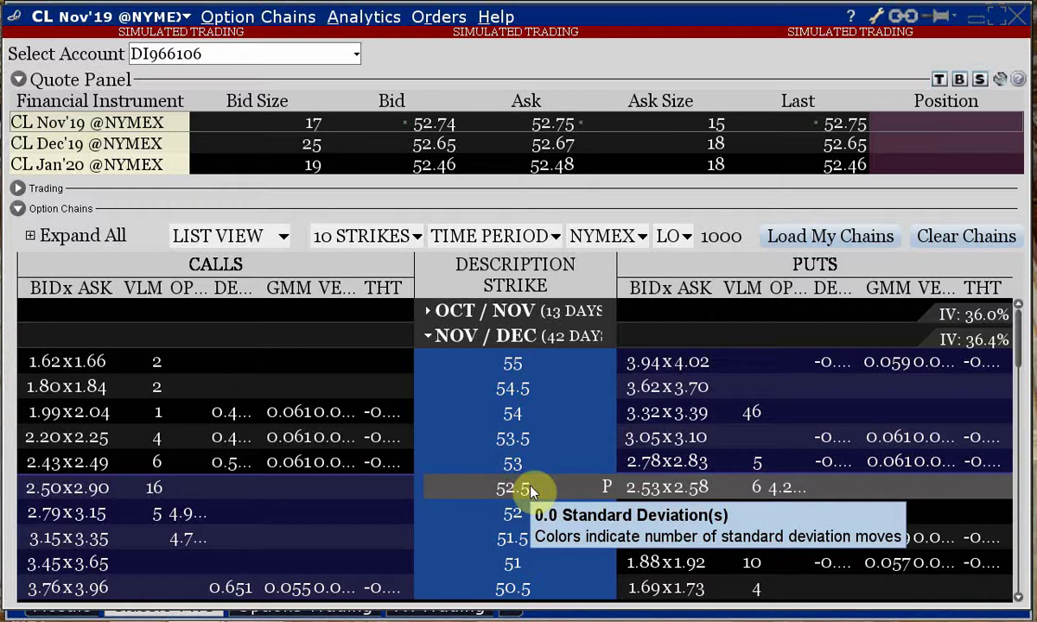
pyautogui.moveTo(145, 305)
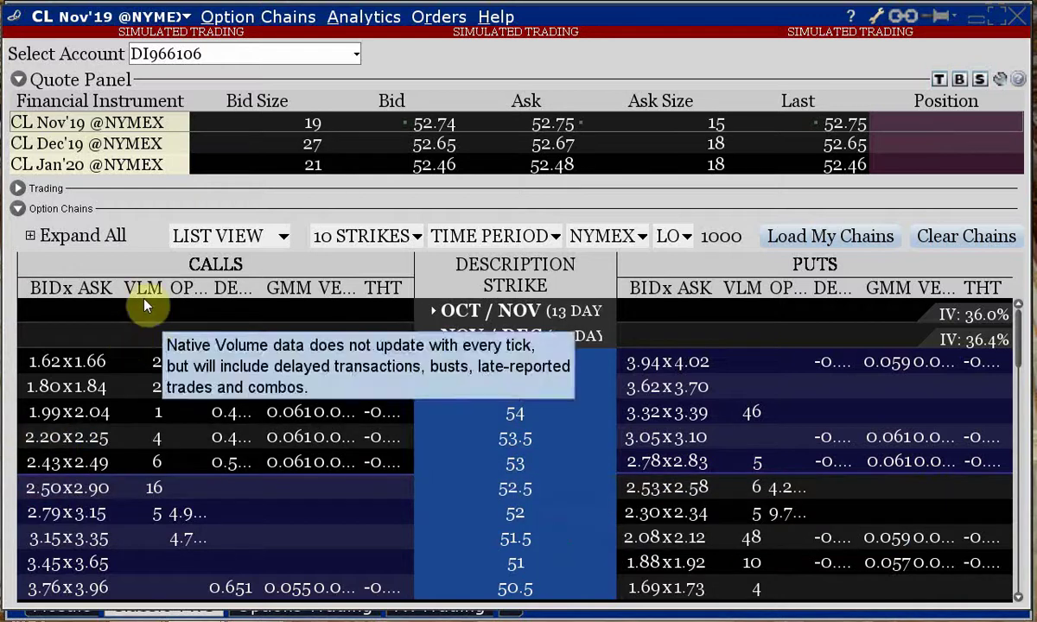
pyautogui.moveTo(96, 363)
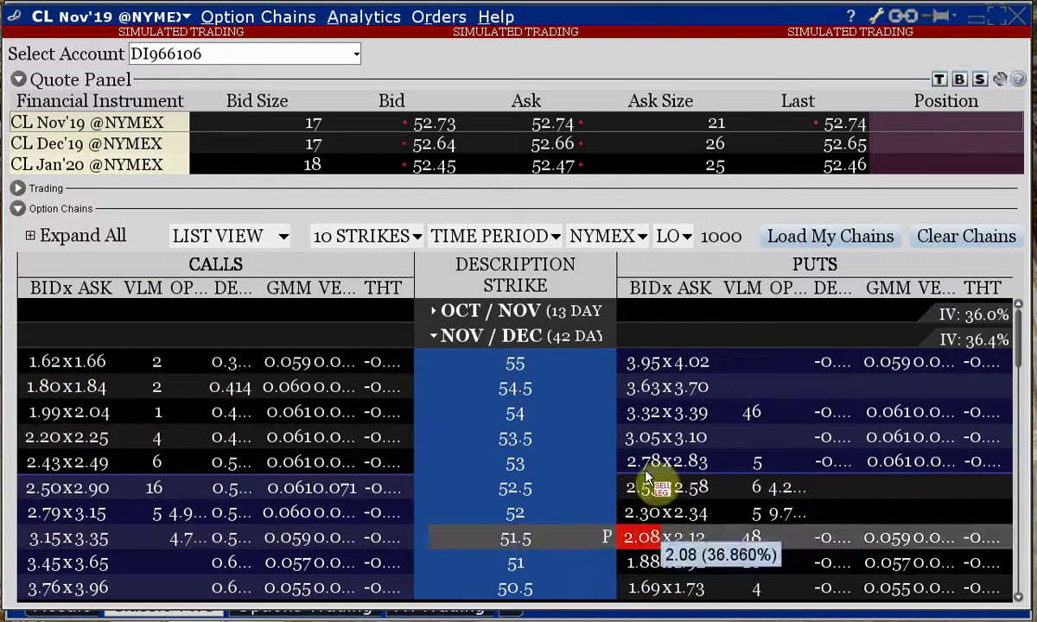
pyautogui.moveTo(595, 515)
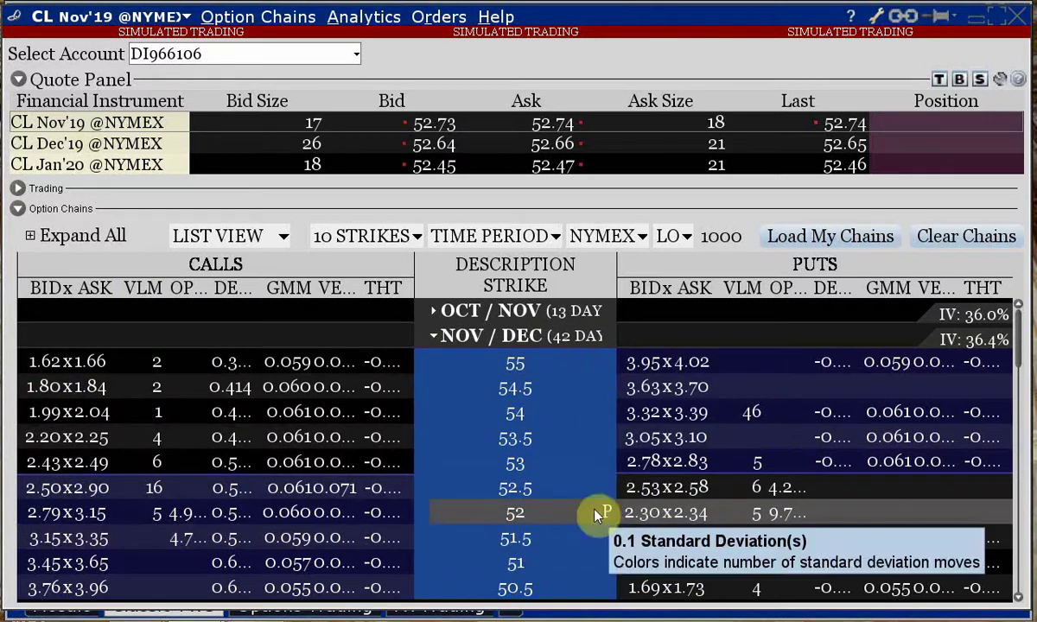
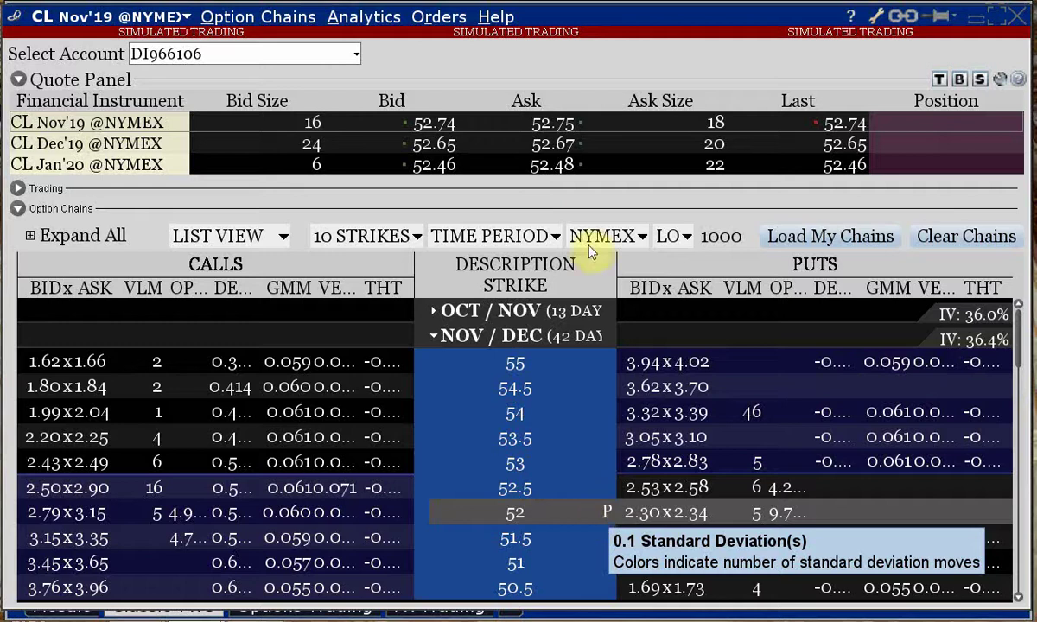
# Switch to the Chrome window with the STUDENTS Drive folder and bring up the S_THEORY_US EQUITY OPTION TRADING PROJECT_FALL 2019 document
pyautogui.hotkey('alt', 'Tab')
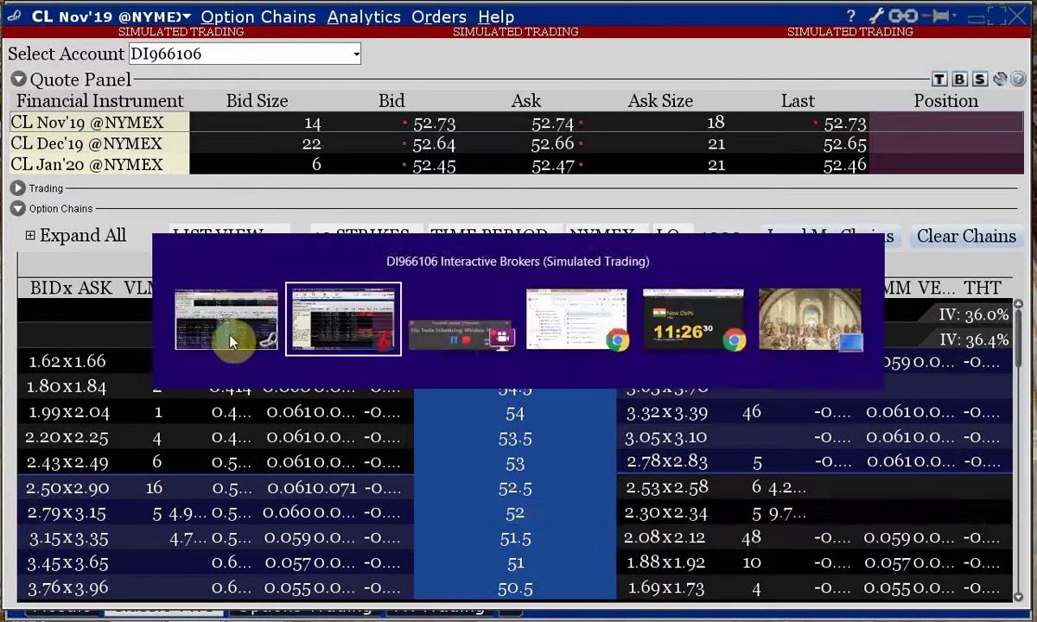
pyautogui.hotkey('alt', 'Tab')
pyautogui.hotkey('alt', 'Tab')
pyautogui.hotkey('alt', 'Tab')
pyautogui.hotkey('alt', 'Tab')
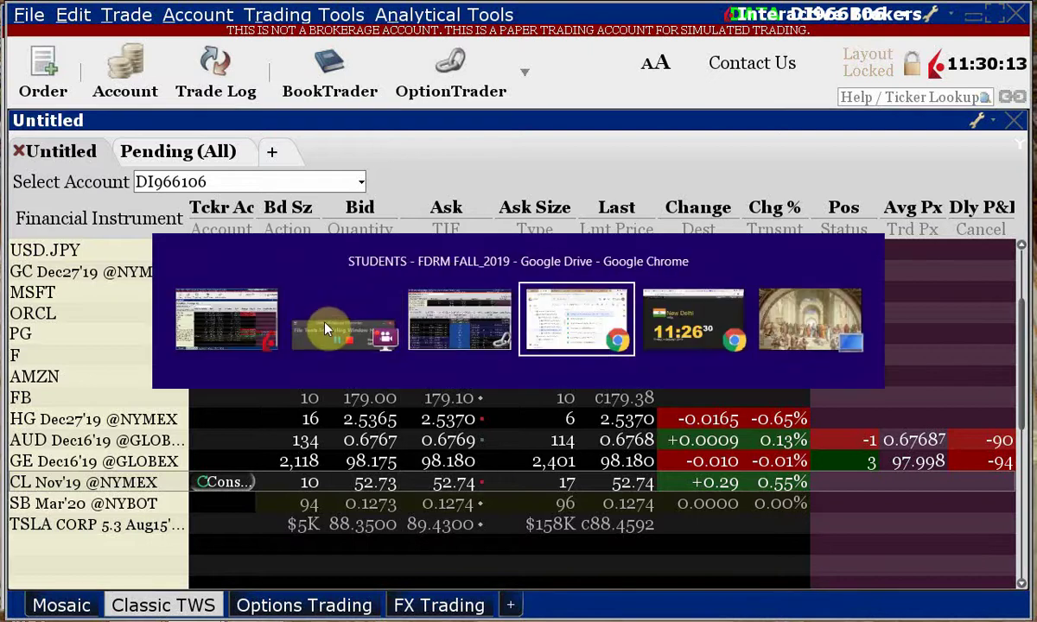
pyautogui.hotkey('alt', 'Tab')
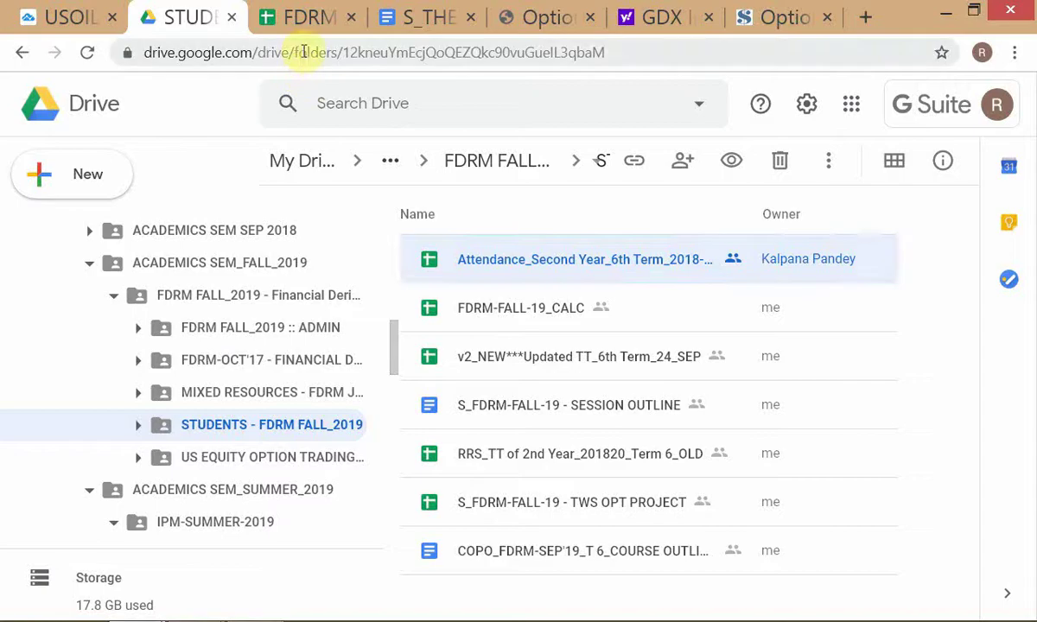
pyautogui.click(415, 19)
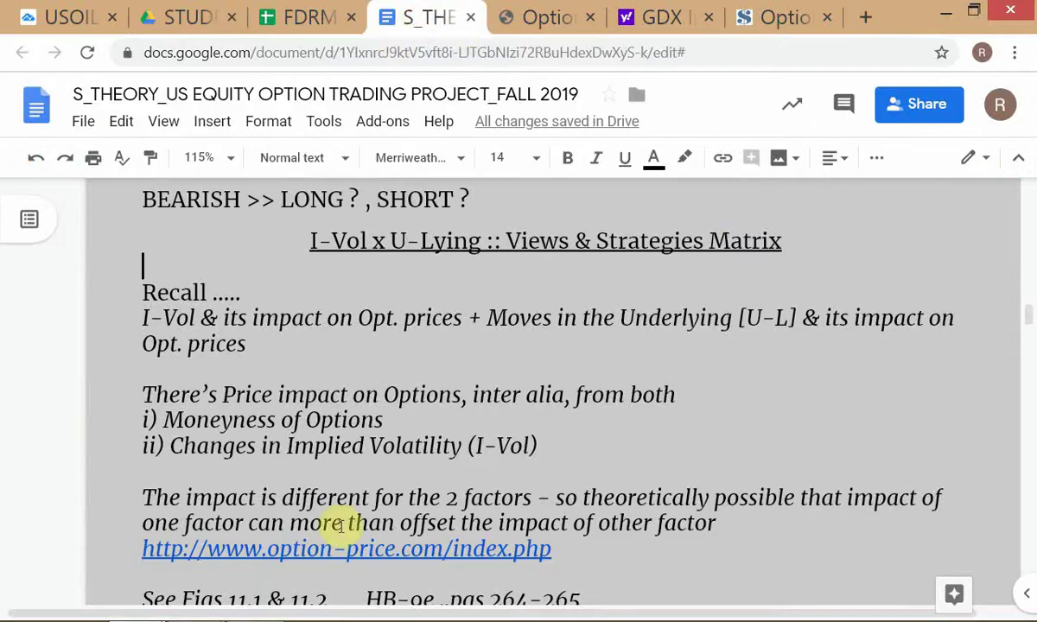
# Switch to the other Chrome window and bring up the S_FDRM-FALL-19 - SESSION OUTLINE document
pyautogui.hotkey('alt', 'Tab')
pyautogui.hotkey('alt', 'Tab')
pyautogui.hotkey('alt', 'Tab')
pyautogui.hotkey('alt', 'Tab')
pyautogui.hotkey('alt', 'Tab')
pyautogui.hotkey('alt', 'Tab')
pyautogui.hotkey('alt', 'Tab')
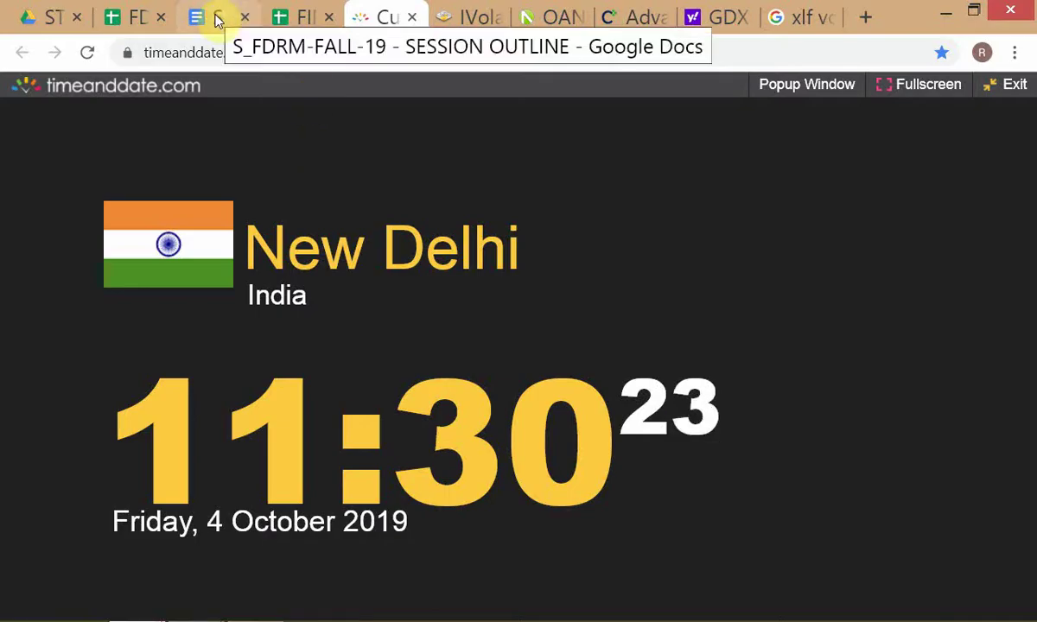
pyautogui.click(210, 19)
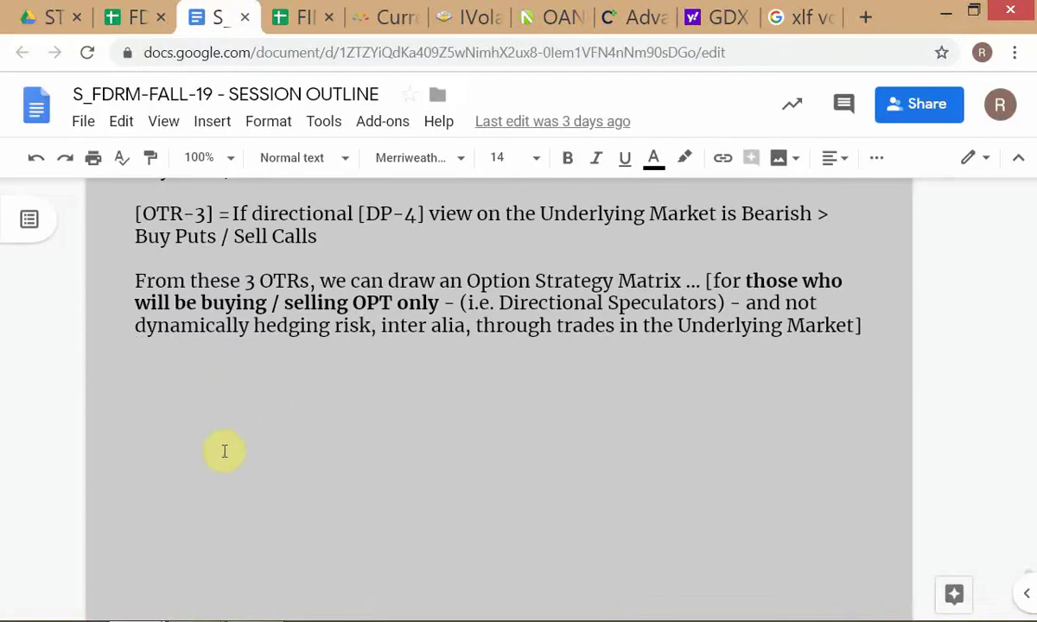
# Review the option trading rules in the session outline and bring up the strategy matrix in the FDRM-FALL-19_CALC spreadsheet
pyautogui.scroll(3, 226, 451)
pyautogui.scroll(2, 224, 449)
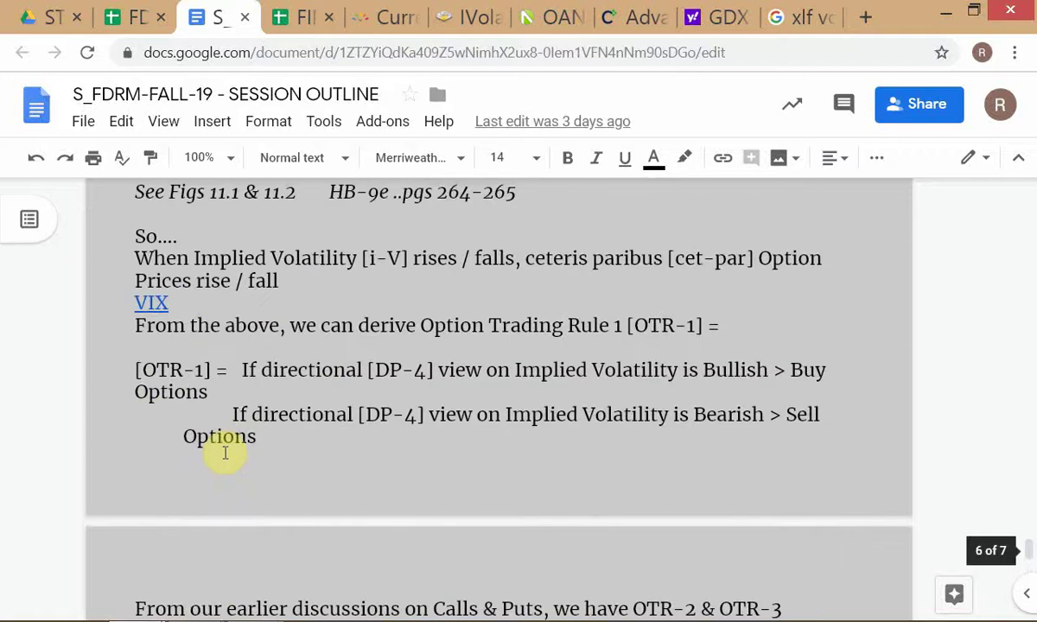
pyautogui.scroll(-1, 225, 447)
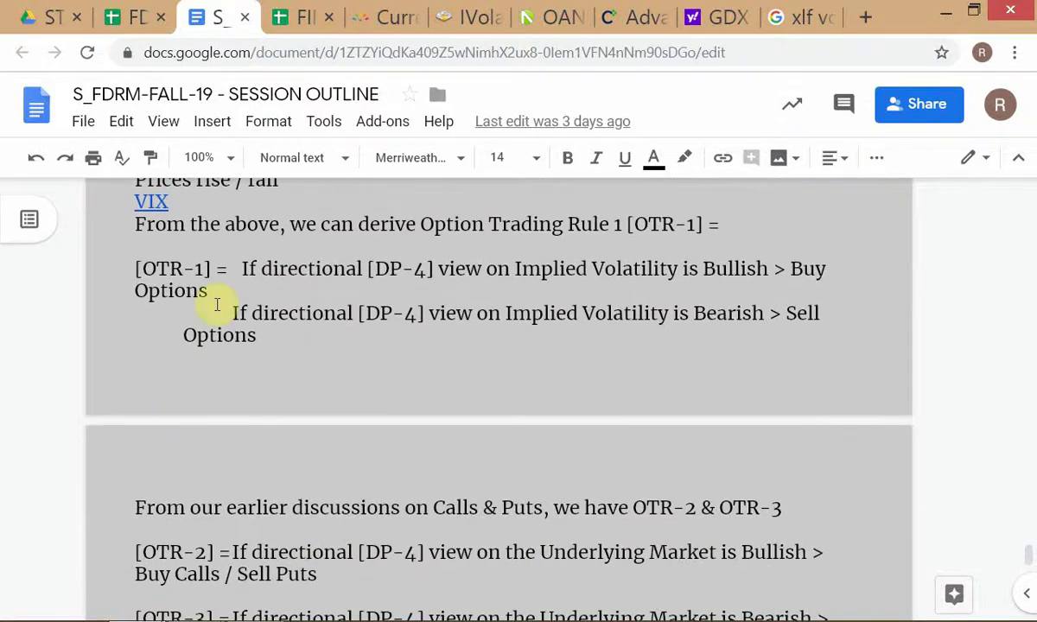
pyautogui.click(137, 18)
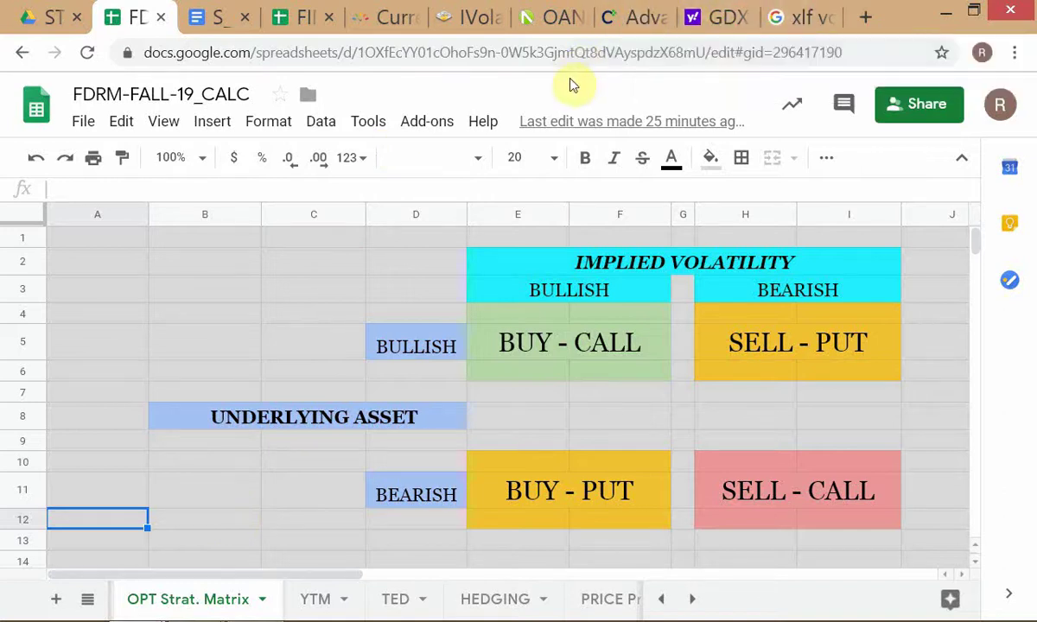
# Switch to the theory document's Chrome window and examine the MSFT price and implied volatility chart on Optionistics
pyautogui.hotkey('alt', 'Tab')
pyautogui.hotkey('alt', 'Tab')
pyautogui.hotkey('alt', 'Tab')
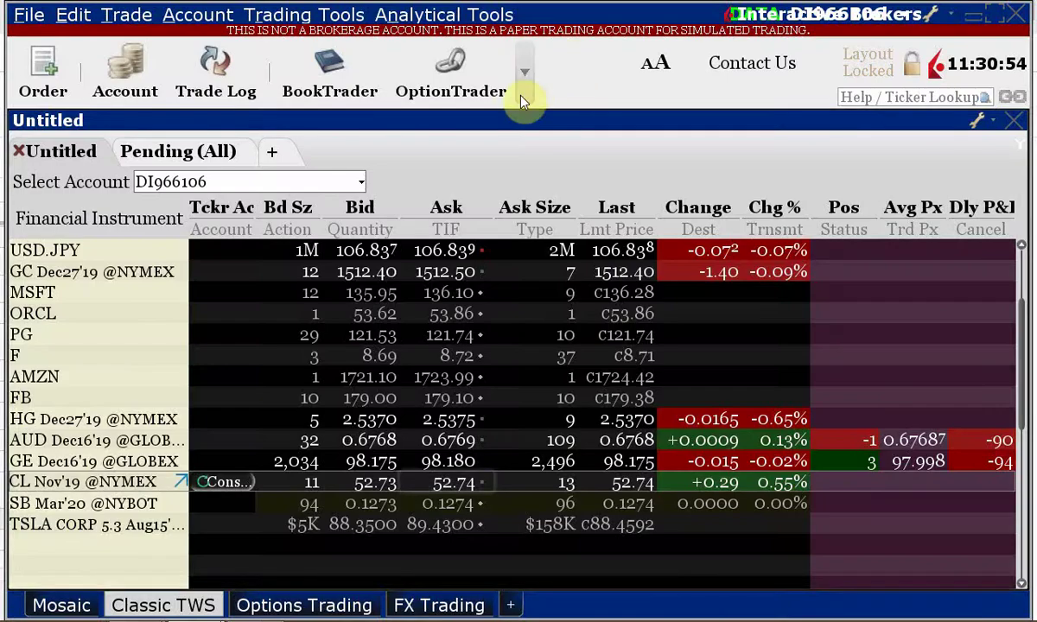
pyautogui.hotkey('alt', 'Tab')
pyautogui.hotkey('alt', 'Tab')
pyautogui.hotkey('alt', 'Tab')
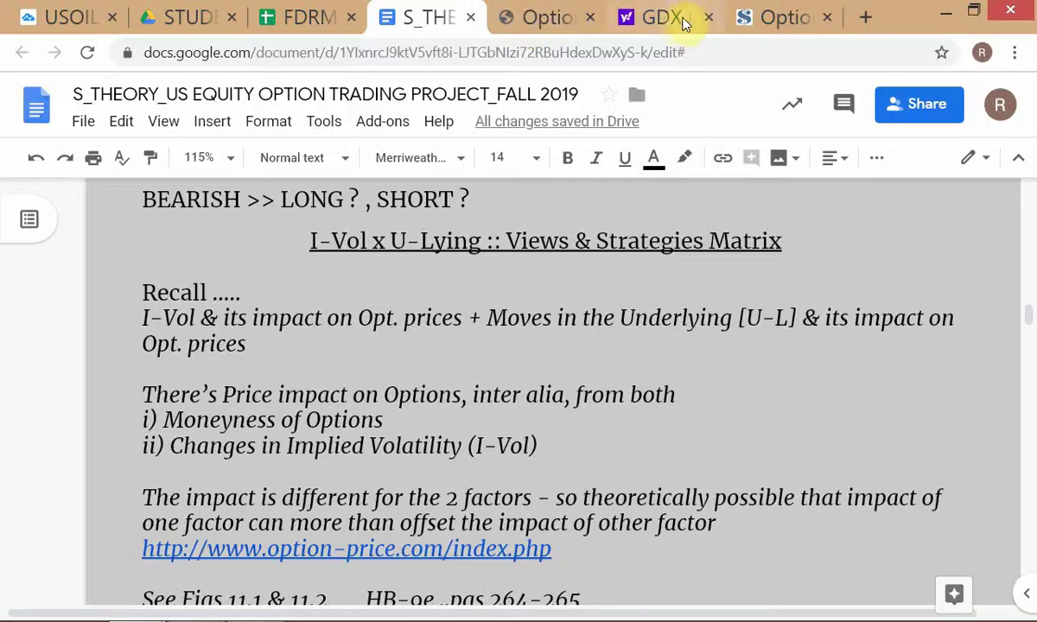
pyautogui.click(802, 19)
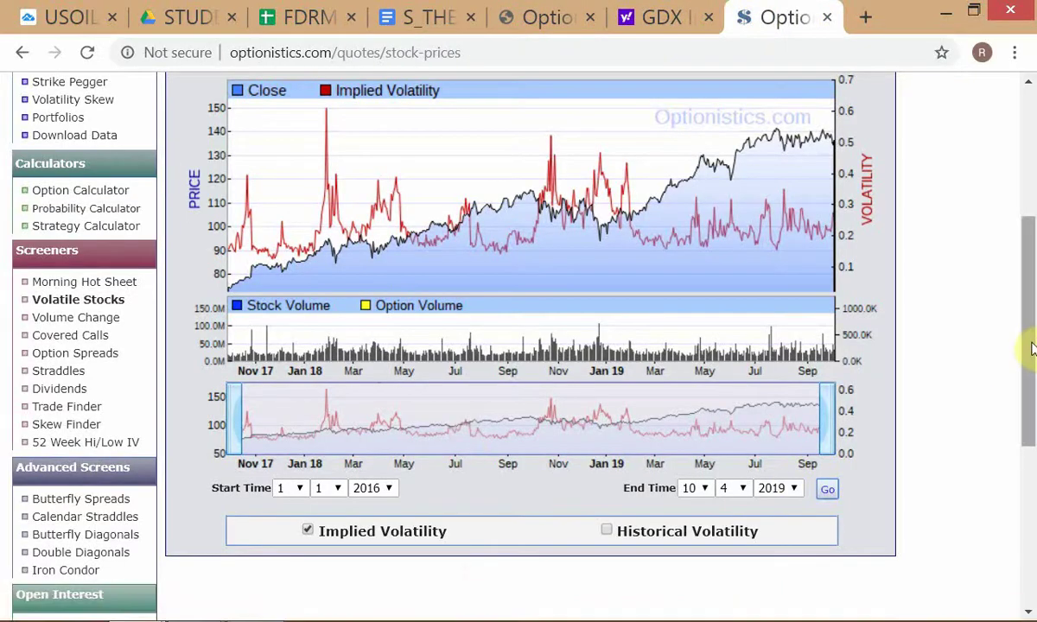
pyautogui.moveTo(1031, 346); pyautogui.dragTo(1027, 326)
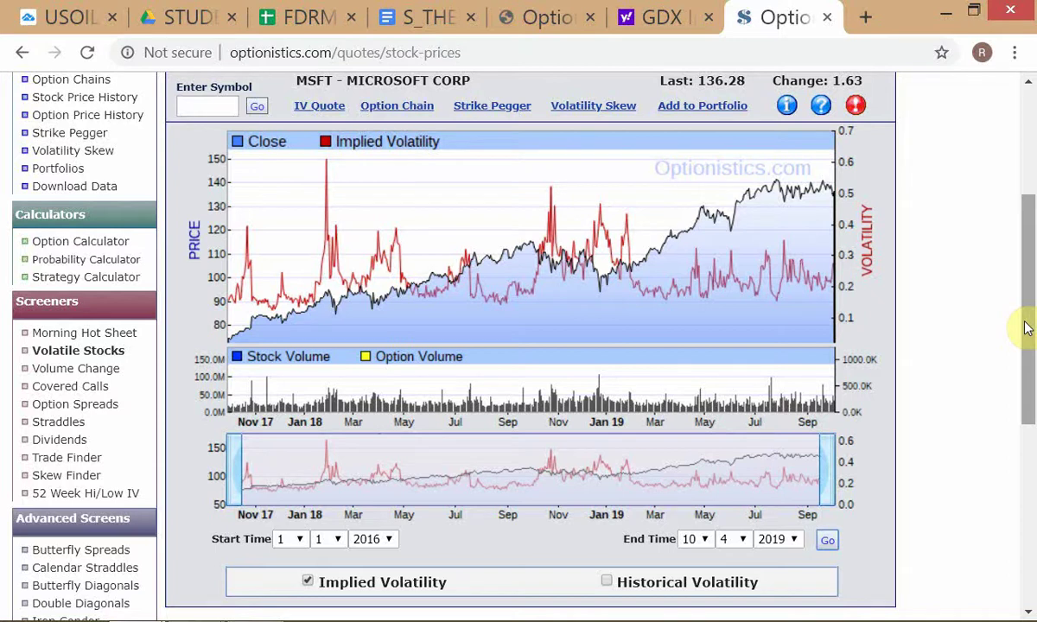
# Examine the Cboe Gold Volatility Index chart at a smaller page zoom in the other Chrome window and return to the OPT Strat. Matrix sheet
pyautogui.hotkey('alt', 'Tab')
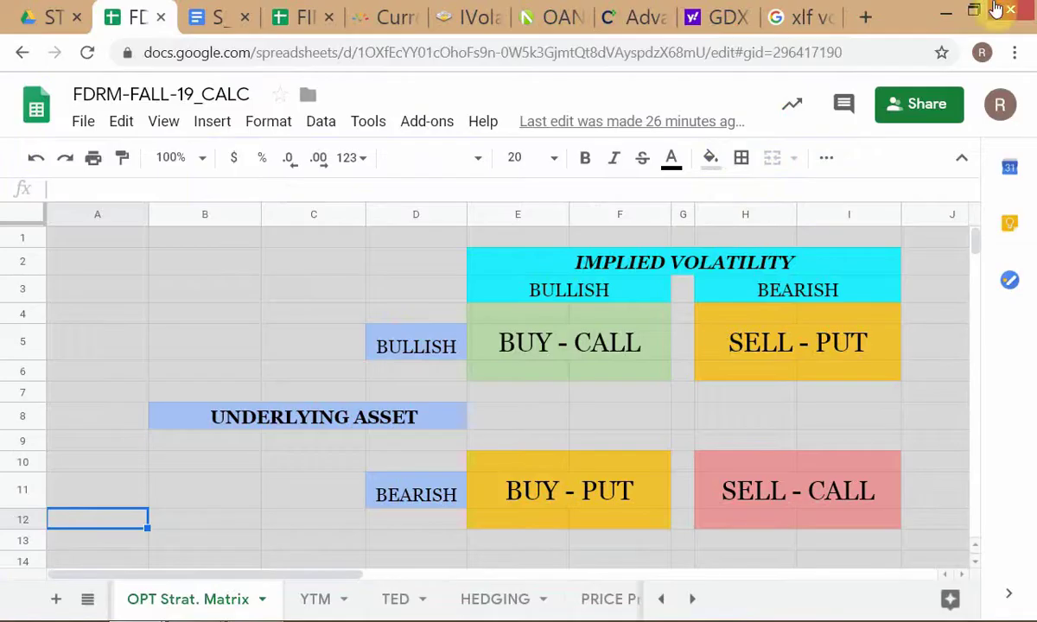
pyautogui.click(639, 26)
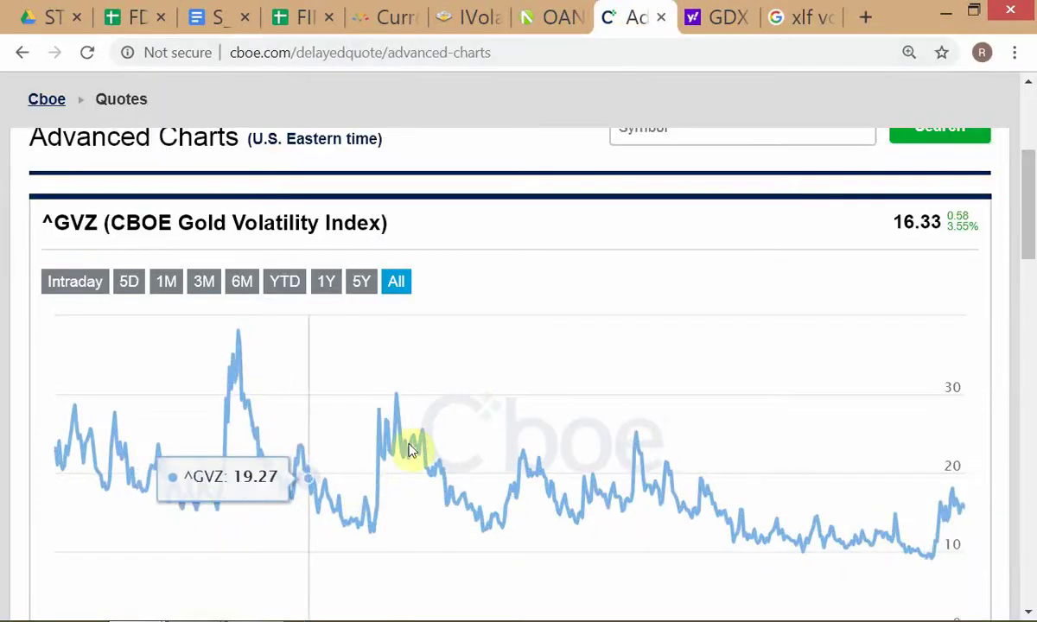
pyautogui.scroll(-1, 720, 540)
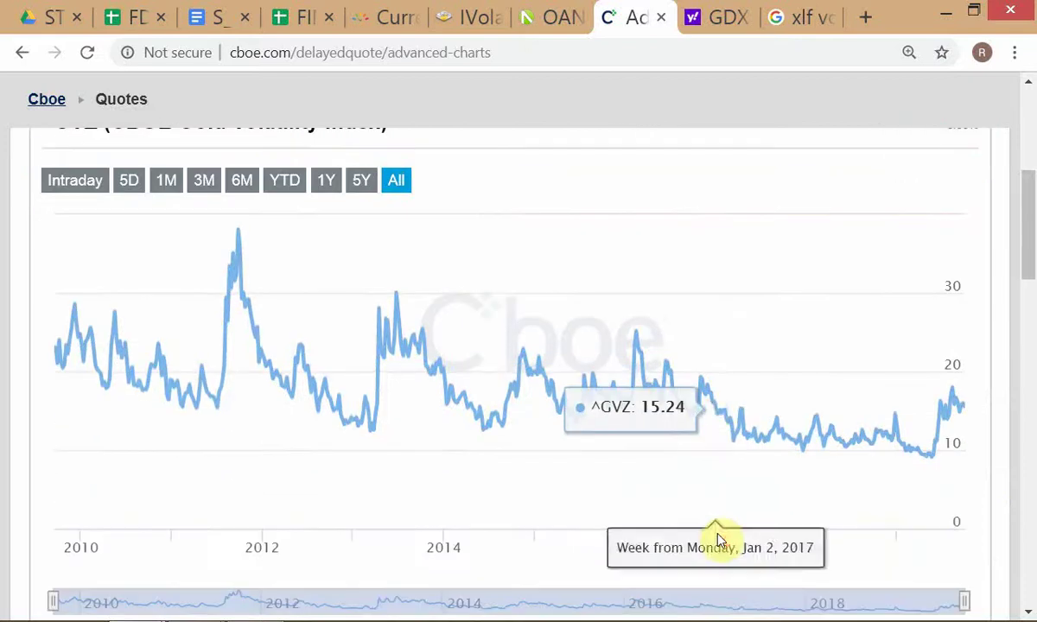
pyautogui.hotkey('ctrl', '-')
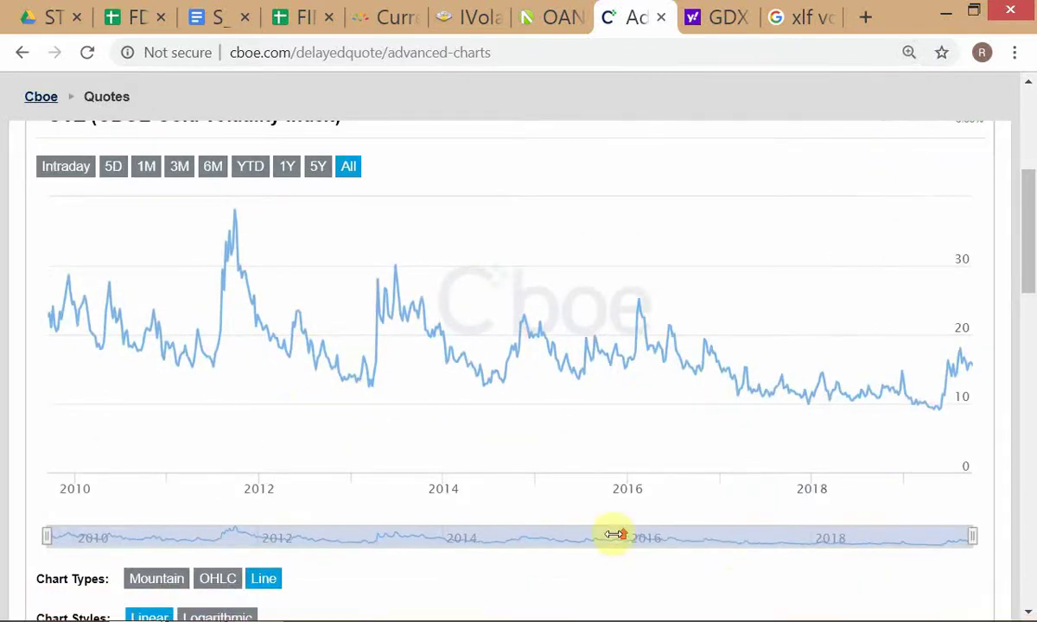
pyautogui.scroll(1, 614, 536)
pyautogui.scroll(-1, 613, 536)
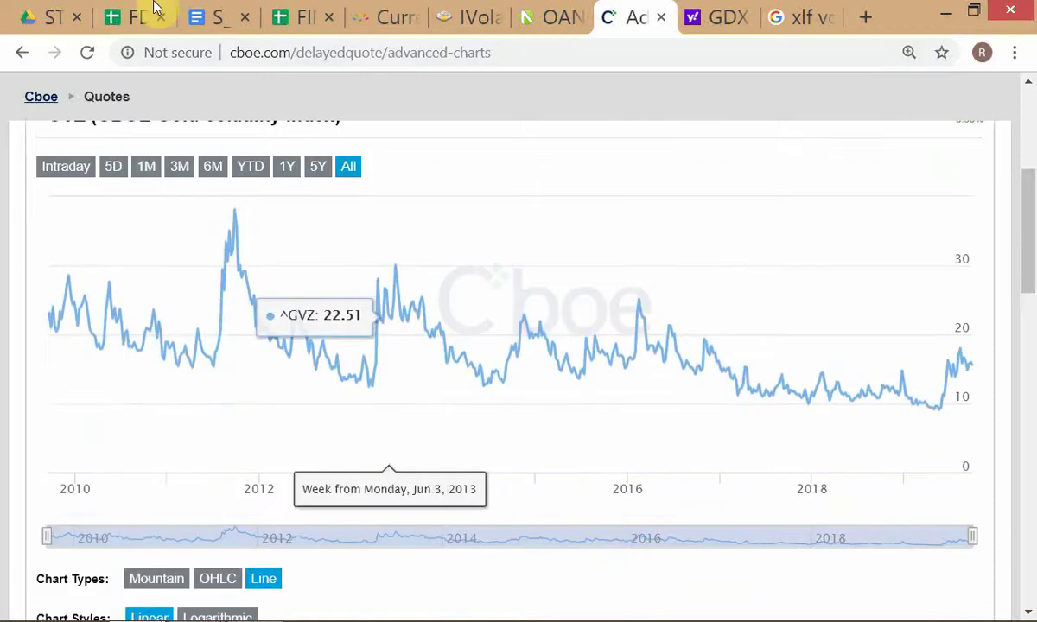
pyautogui.click(134, 17)
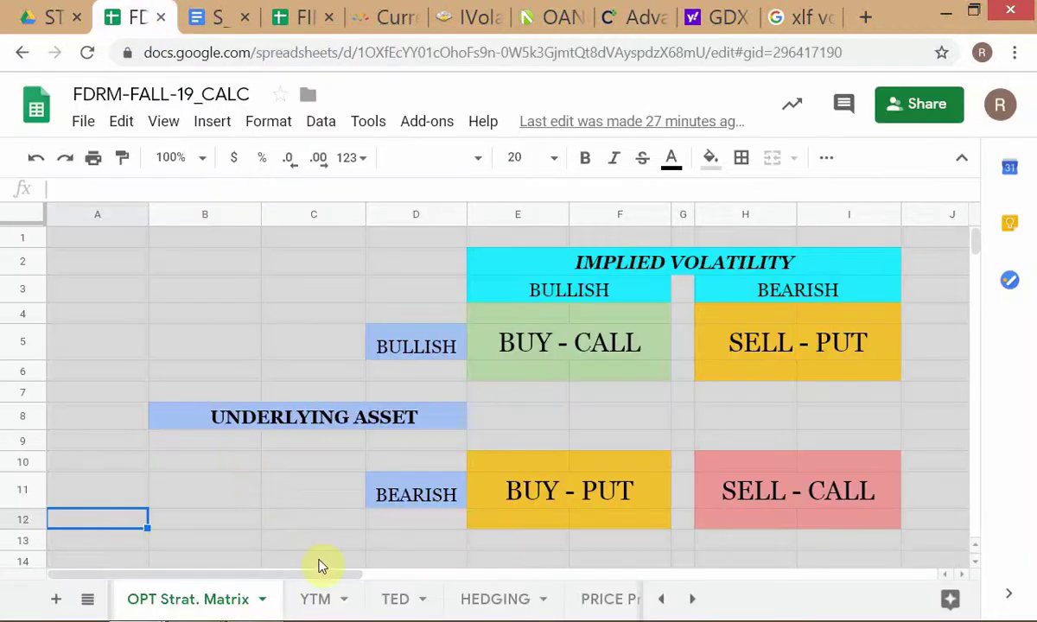
# Bring up the Copy of Opt.Tickers sheet at the end of the FDRM-FALL-19_CALC spreadsheet
pyautogui.click(693, 601)
pyautogui.click(696, 605)
pyautogui.click(696, 605)
pyautogui.click(696, 605)
pyautogui.click(694, 605)
pyautogui.click(694, 606)
pyautogui.click(616, 601)
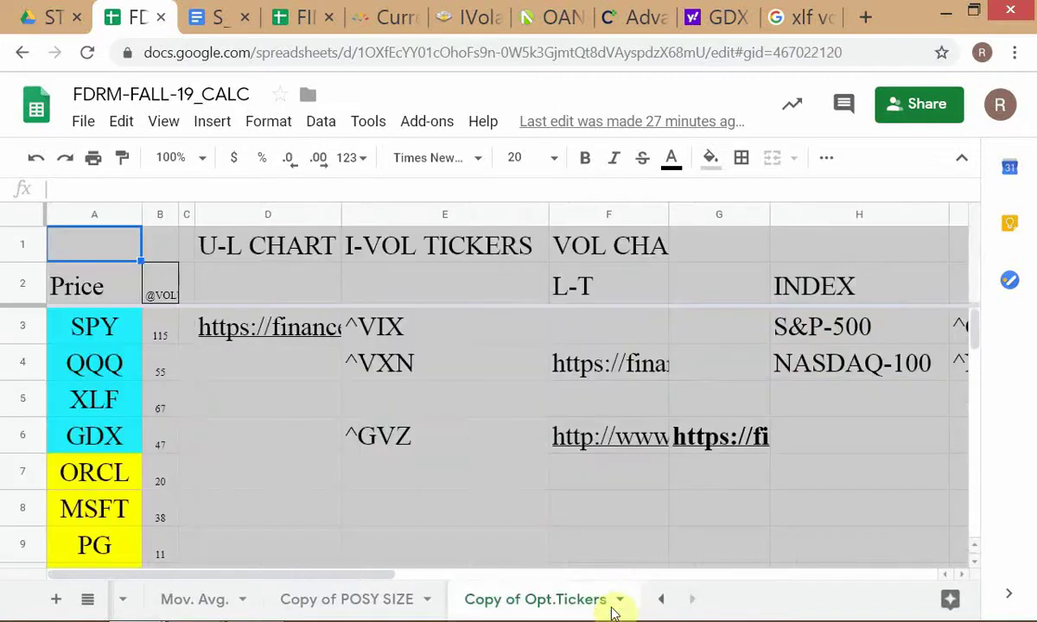
# Rename the Copy of Opt.Tickers sheet as Opt.Tickers
pyautogui.click(620, 599)
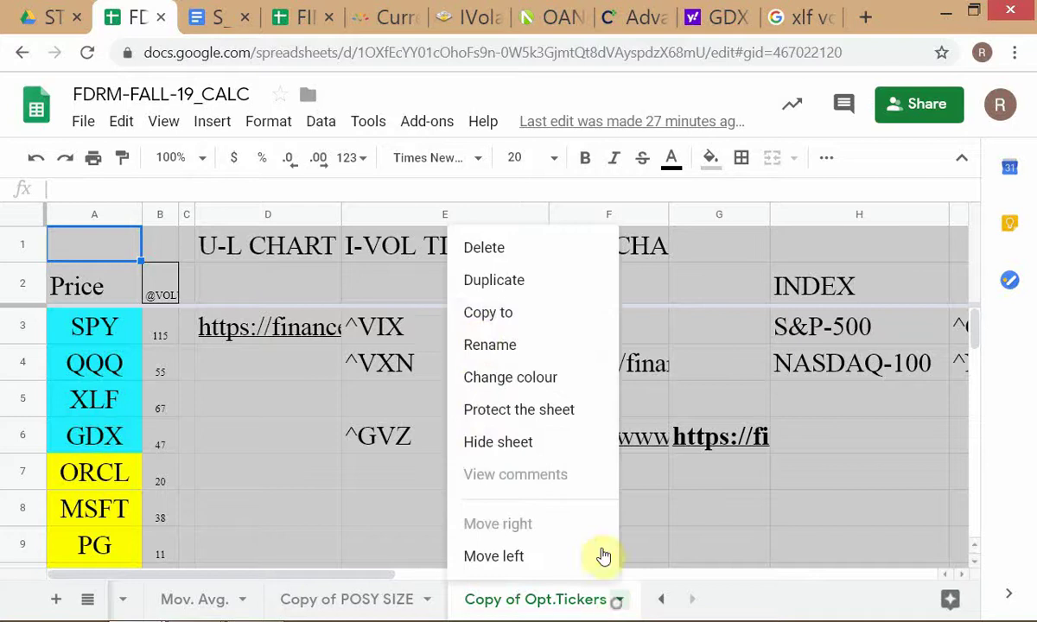
pyautogui.click(481, 344)
pyautogui.press('Home')
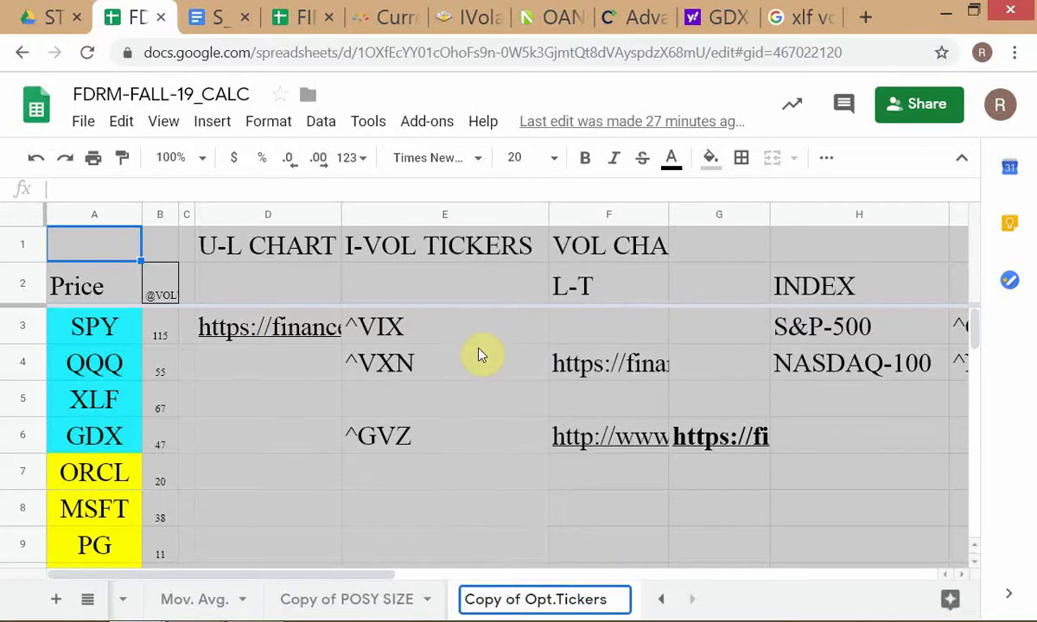
pyautogui.hotkey('shift', 'Right')
pyautogui.hotkey('shift', 'Right')
pyautogui.hotkey('shift', 'Right')
pyautogui.hotkey('shift', 'Right')
pyautogui.hotkey('shift', 'Right')
pyautogui.hotkey('shift', 'Right')
pyautogui.hotkey('shift', 'Right')
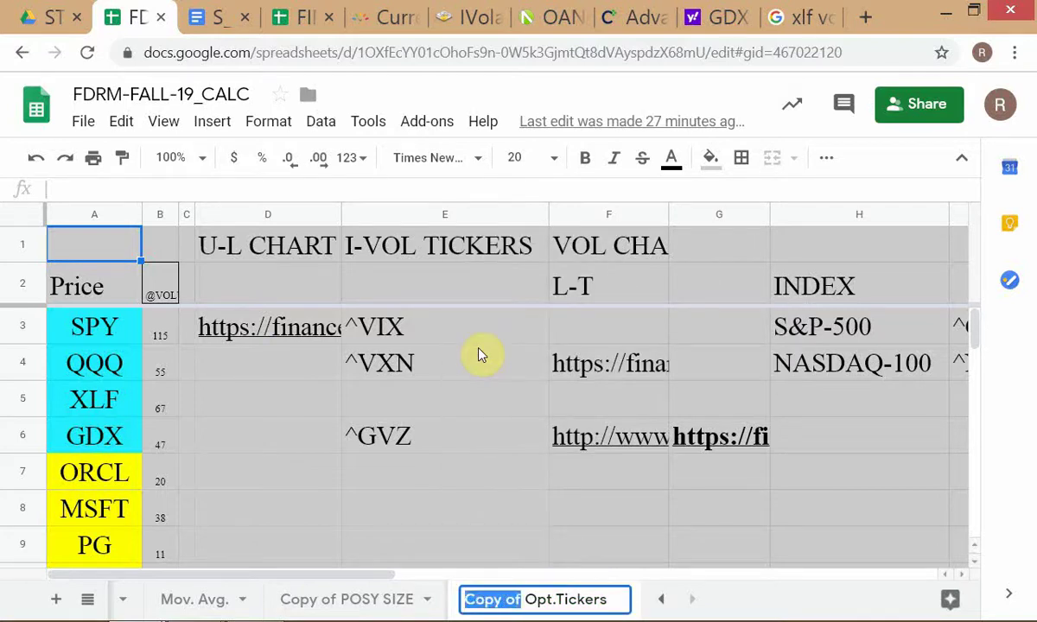
pyautogui.press('Delete')
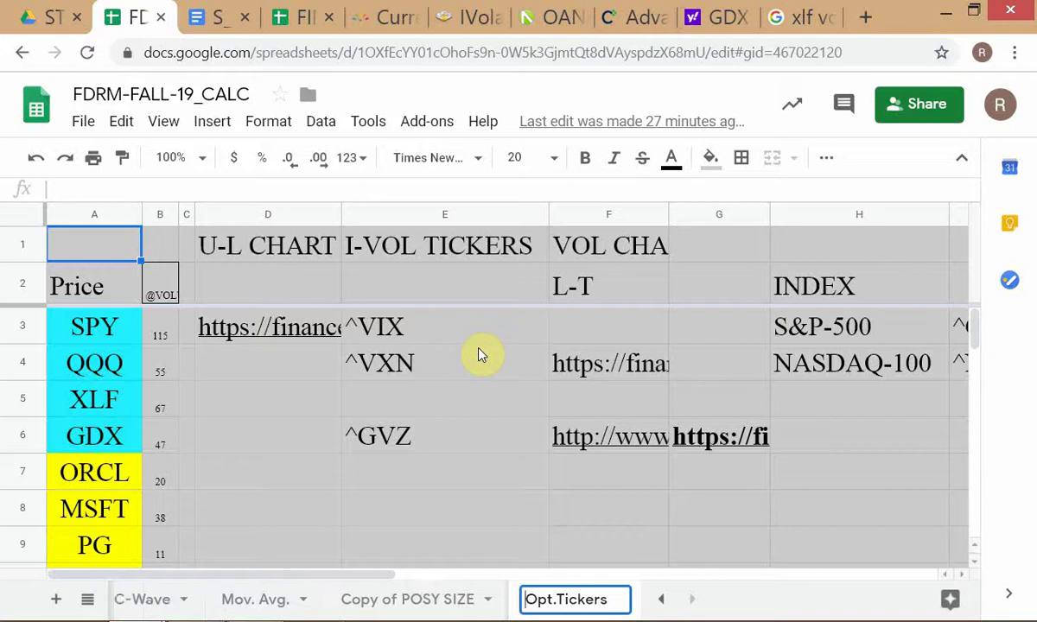
pyautogui.press('Return')
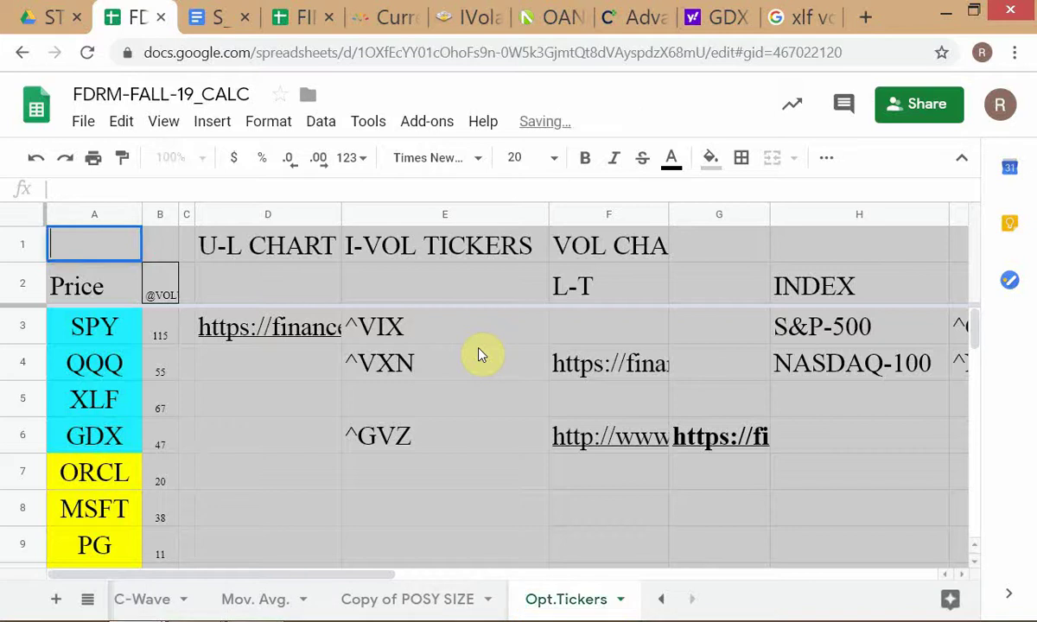
# Find the ^GVZ volatility ticker in the GDX row and slightly narrow the I-VOL TICKERS column
pyautogui.click(60, 441)
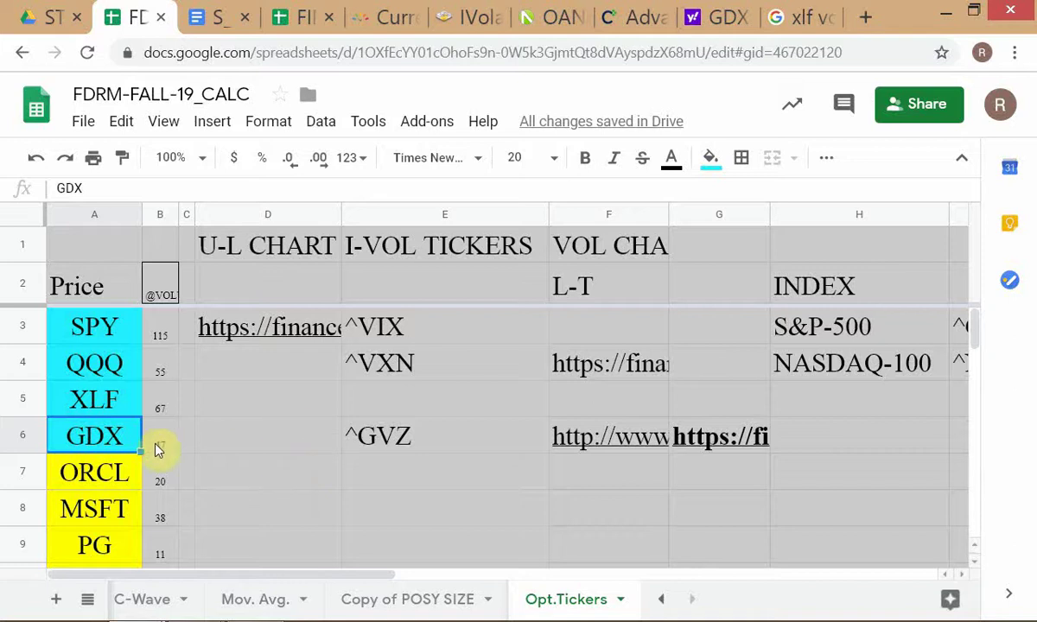
pyautogui.click(413, 447)
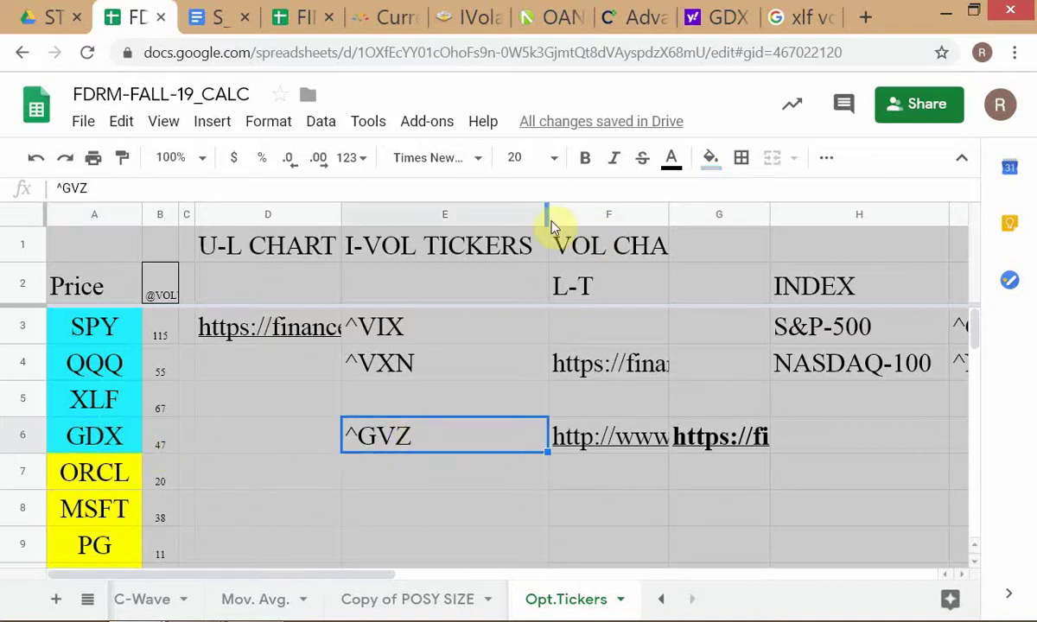
pyautogui.moveTo(552, 223); pyautogui.dragTo(536, 216)
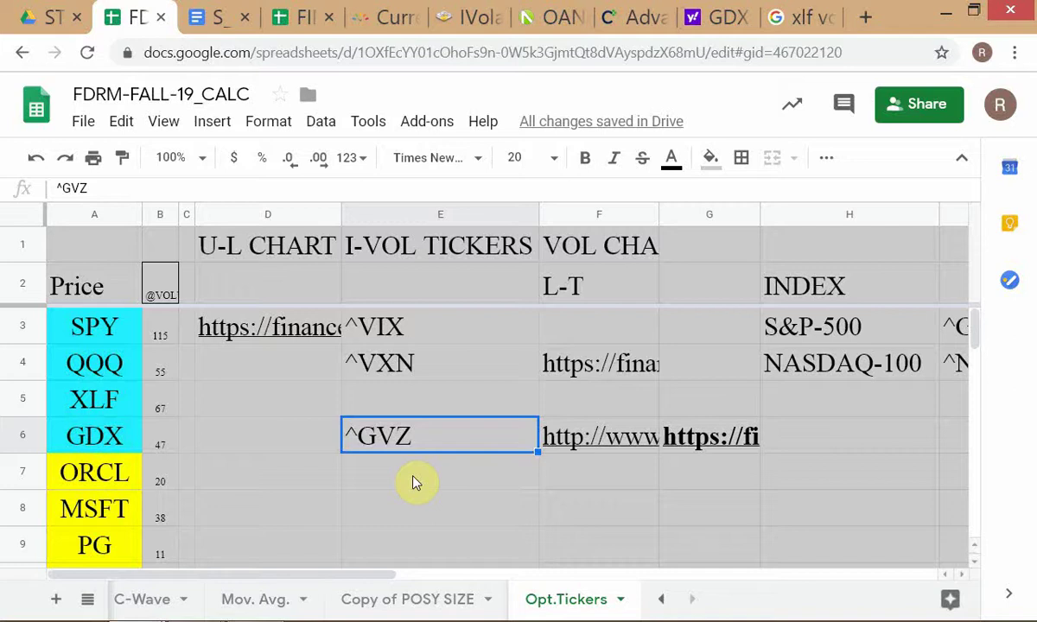
# View the GDX price chart on Yahoo Finance and the Option Price Calculator page, and return to the Opt.Tickers sheet
pyautogui.click(714, 20)
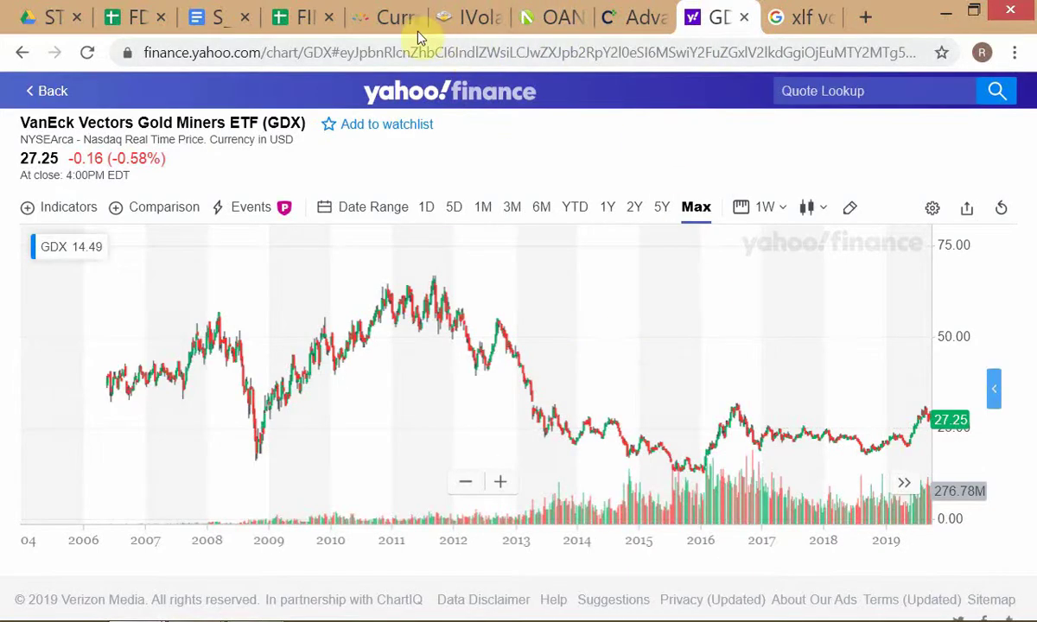
pyautogui.click(127, 21)
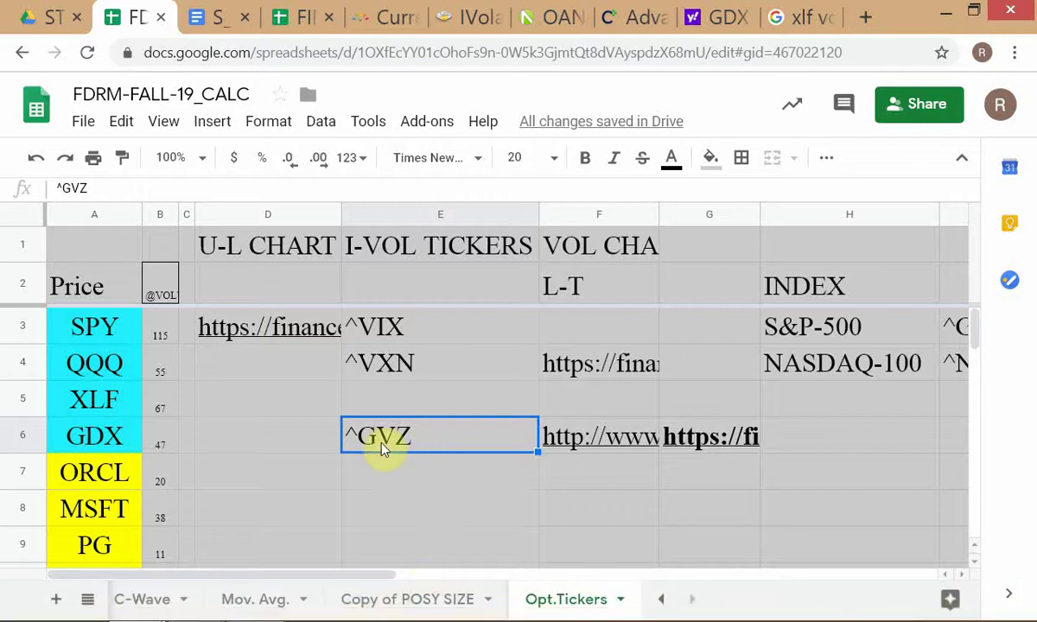
pyautogui.hotkey('alt', 'Tab')
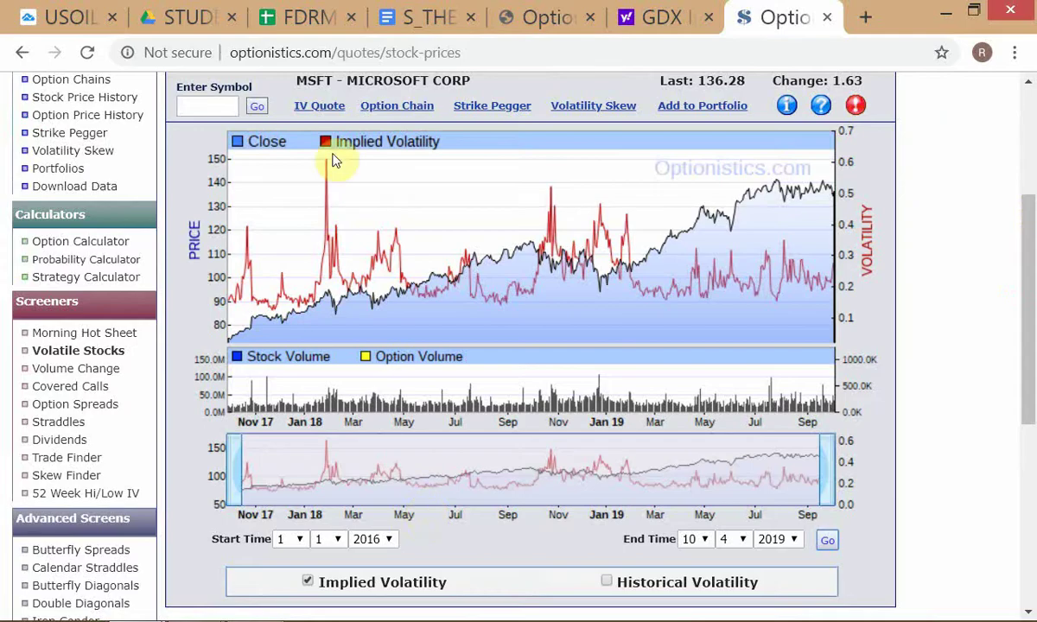
pyautogui.click(658, 19)
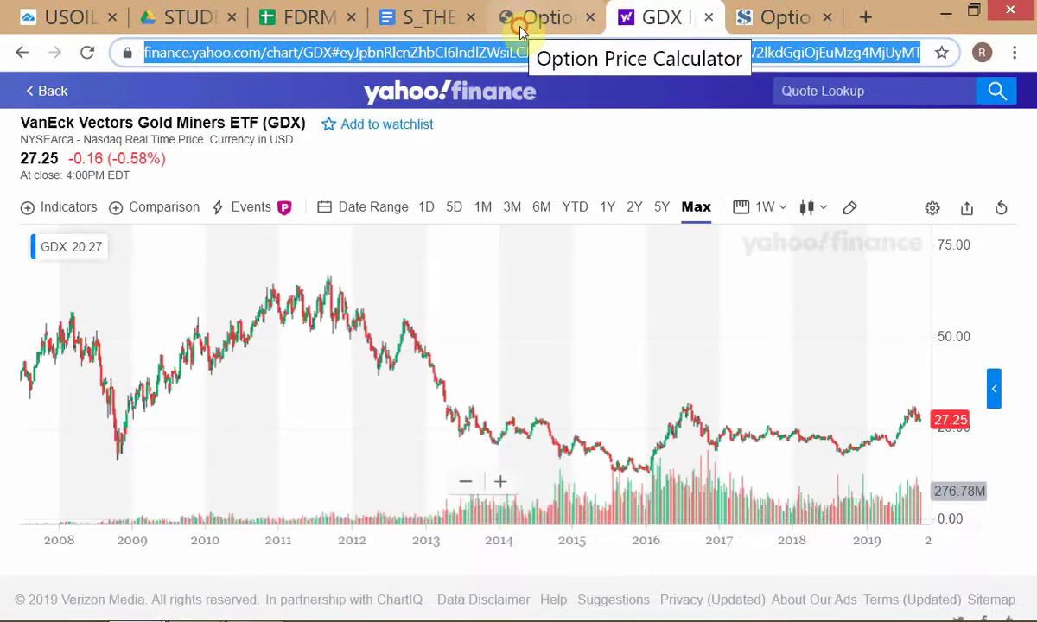
pyautogui.click(522, 19)
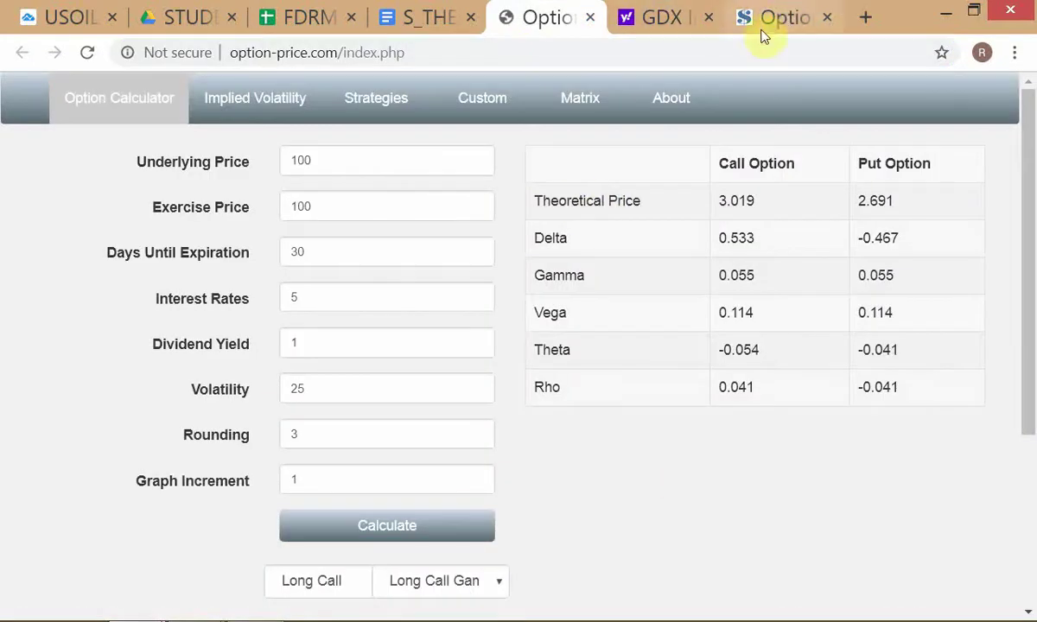
pyautogui.hotkey('alt', 'Tab')
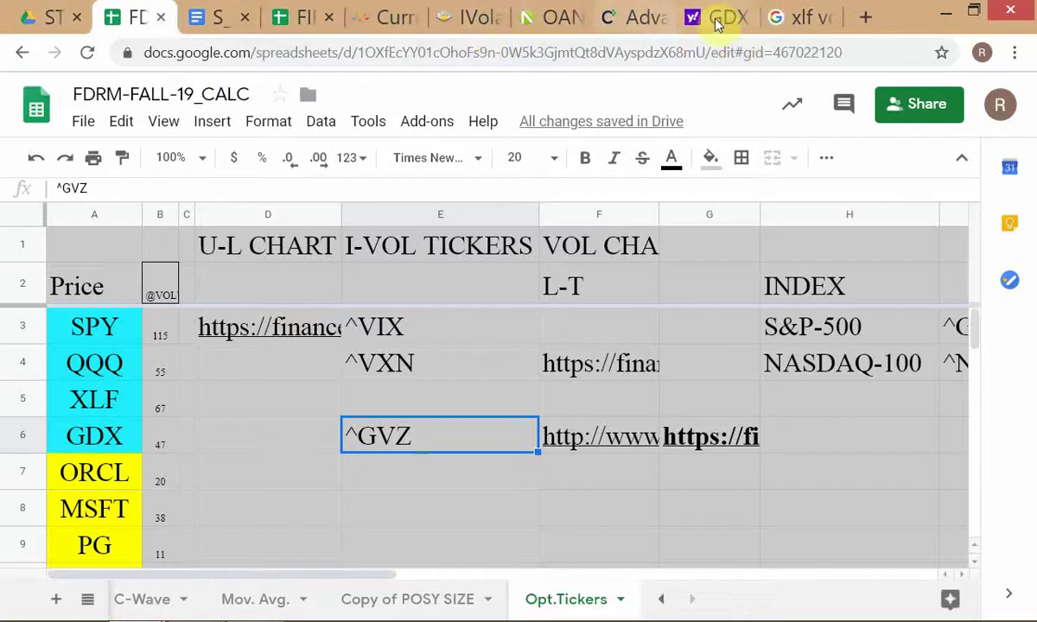
# Examine the ^GVZ gold volatility index chart on Cboe over its entire available history
pyautogui.click(637, 19)
pyautogui.scroll(1, 344, 538)
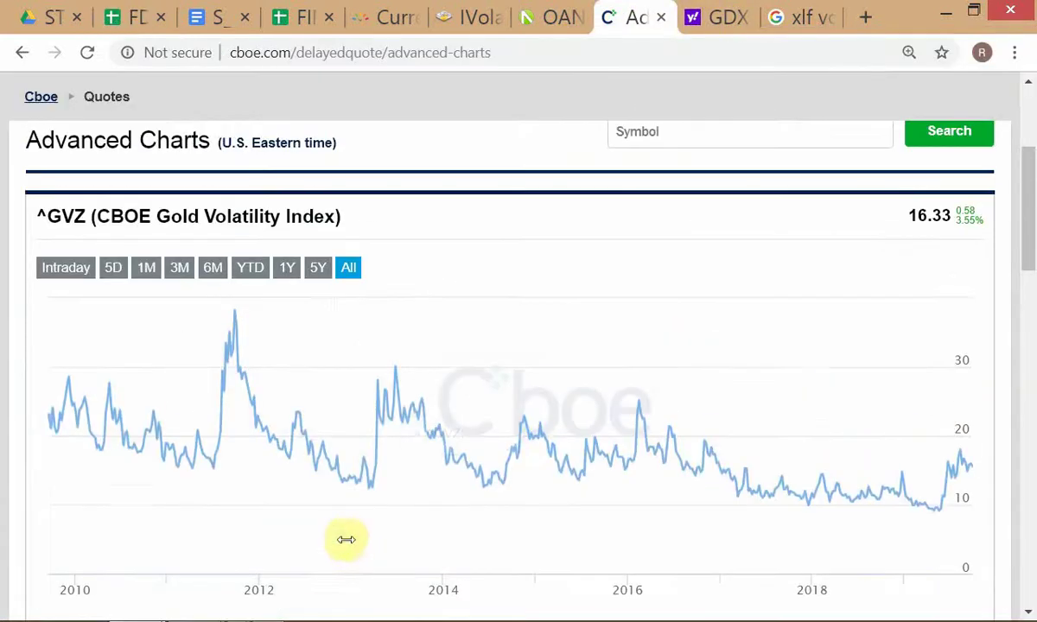
pyautogui.scroll(-1, 341, 529)
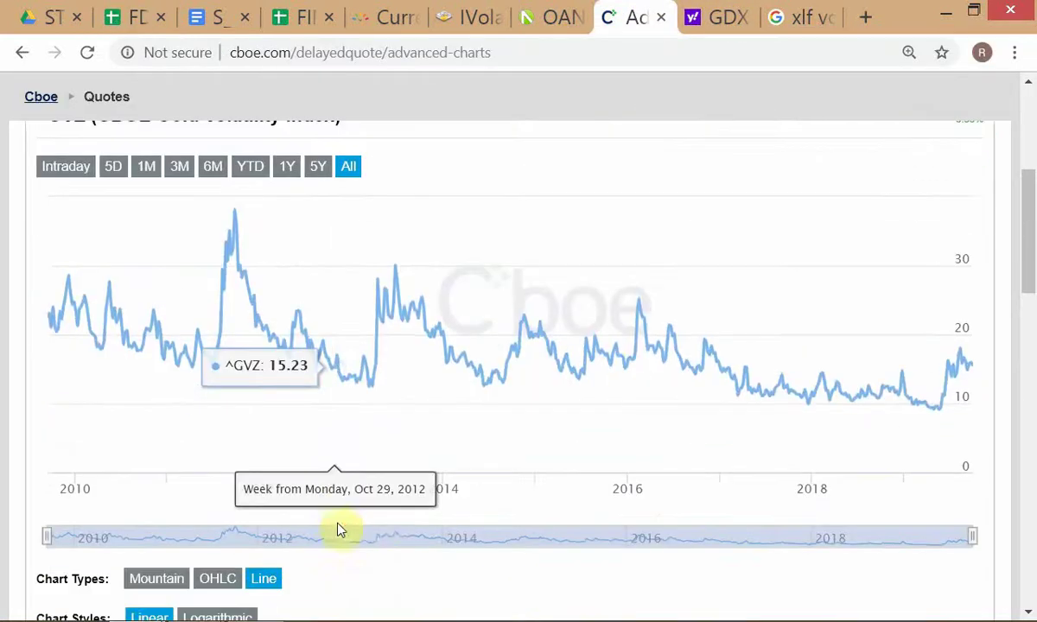
pyautogui.scroll(1, 384, 514)
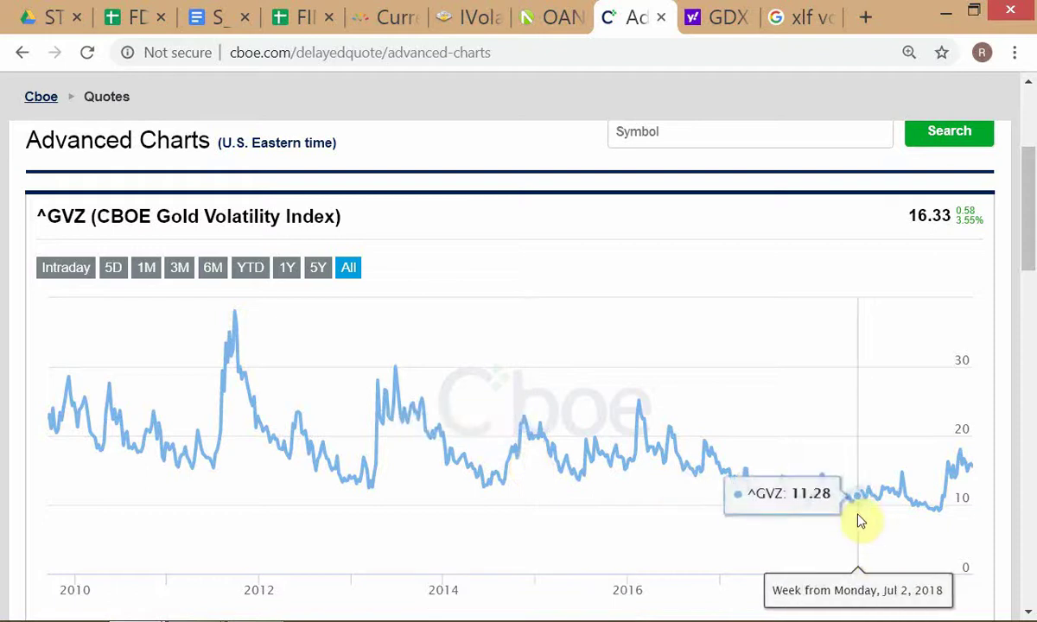
pyautogui.click(348, 269)
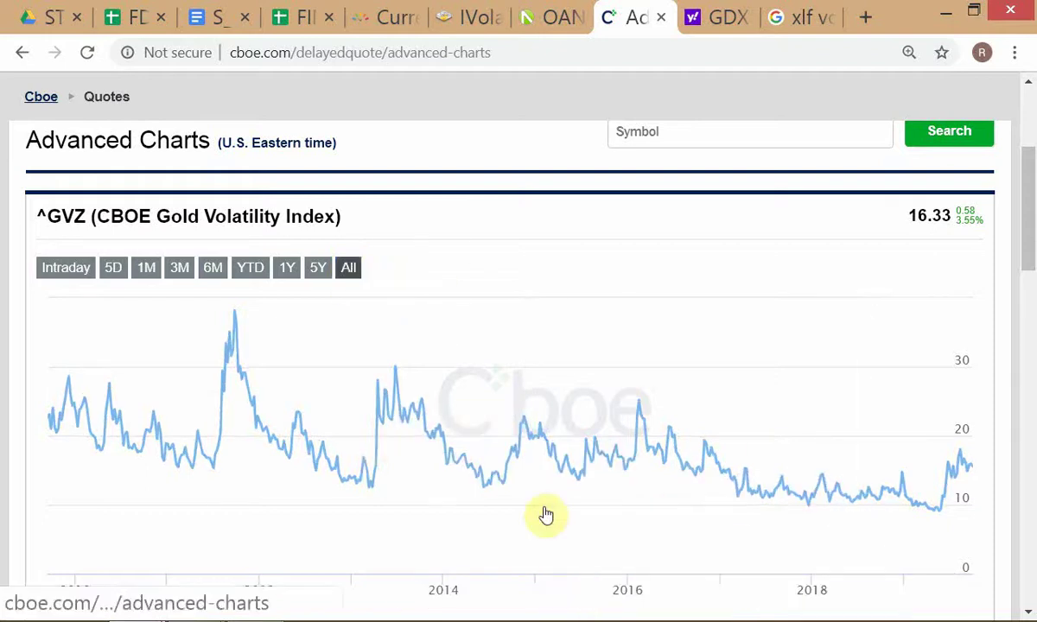
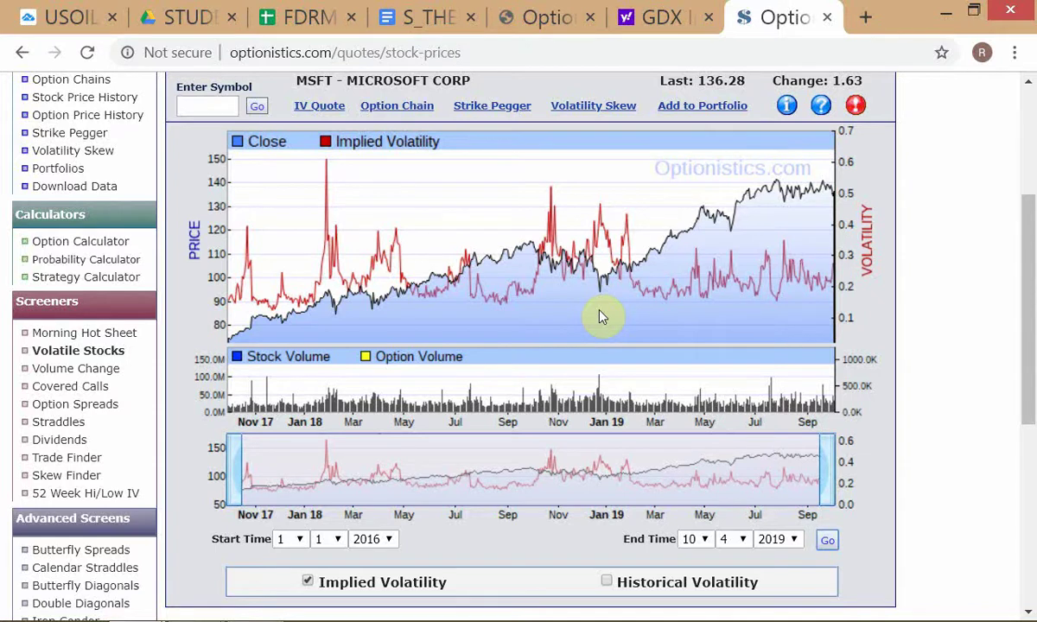
# Bring up the MSFT price chart on Yahoo Finance in the other Chrome window and hide the recently viewed list
pyautogui.hotkey('alt', 'Tab')
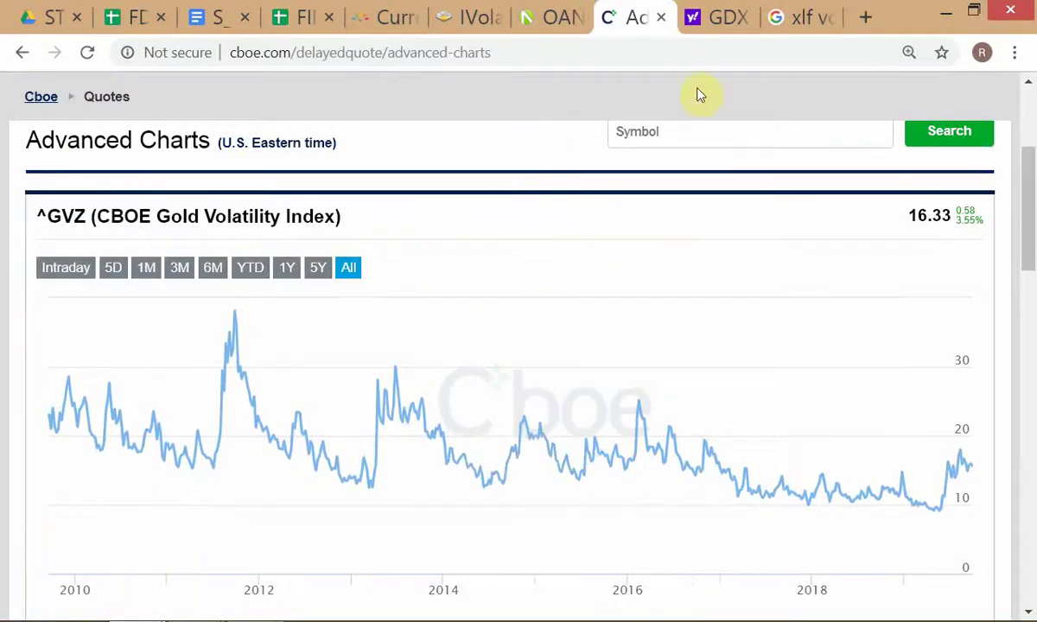
pyautogui.click(718, 19)
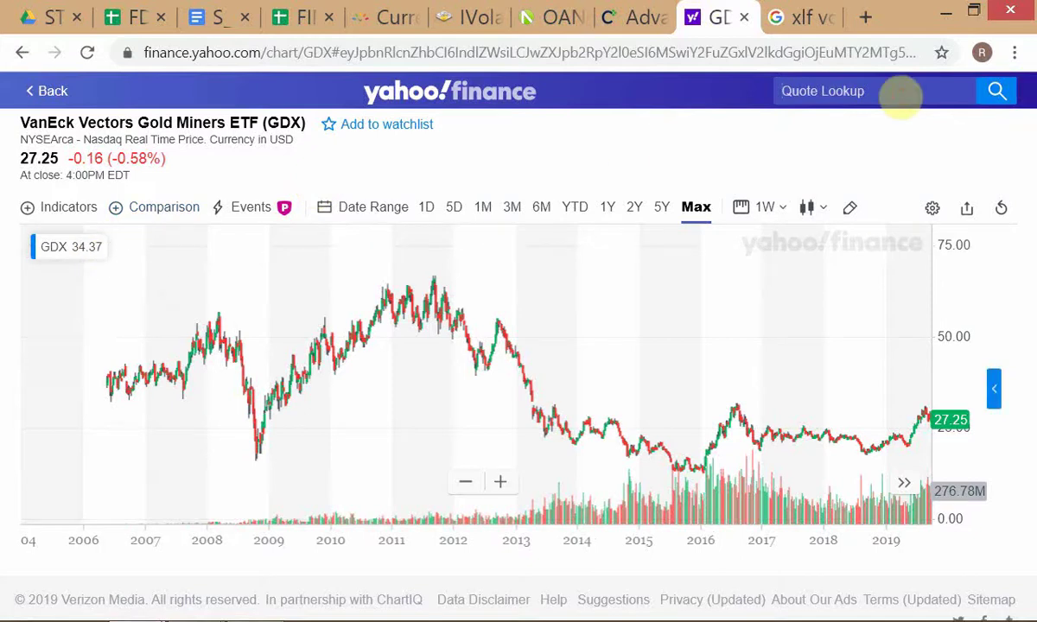
pyautogui.click(900, 98)
pyautogui.write('msft')
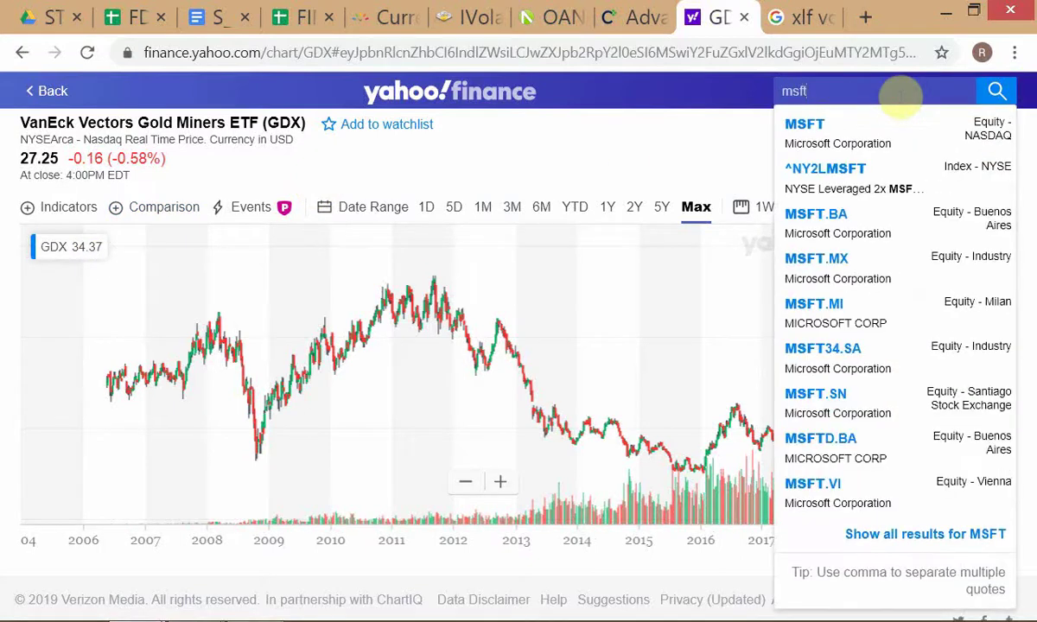
pyautogui.click(817, 130)
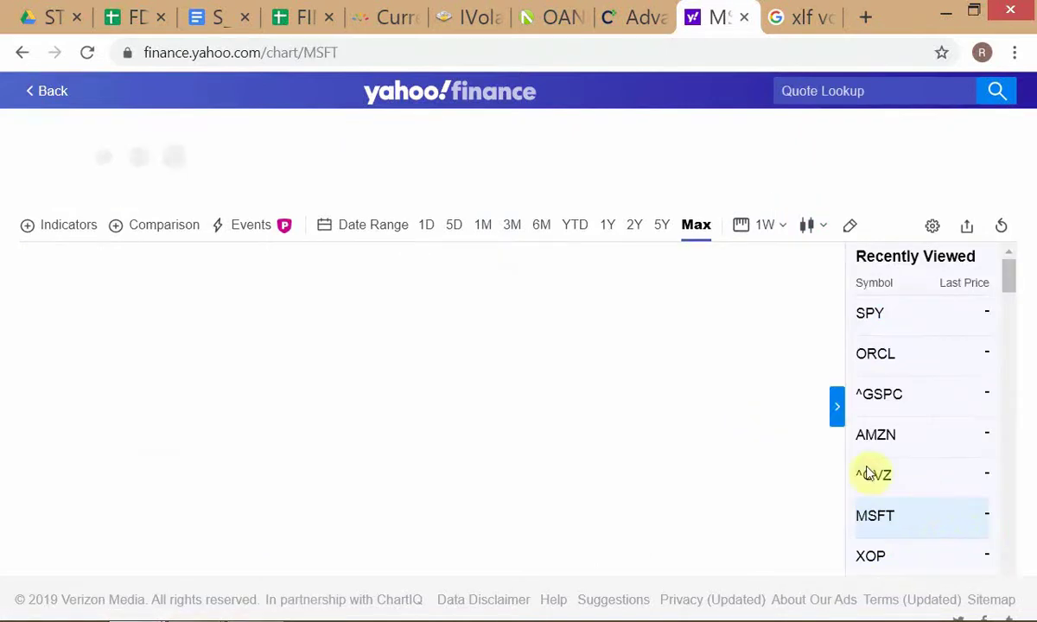
pyautogui.click(836, 393)
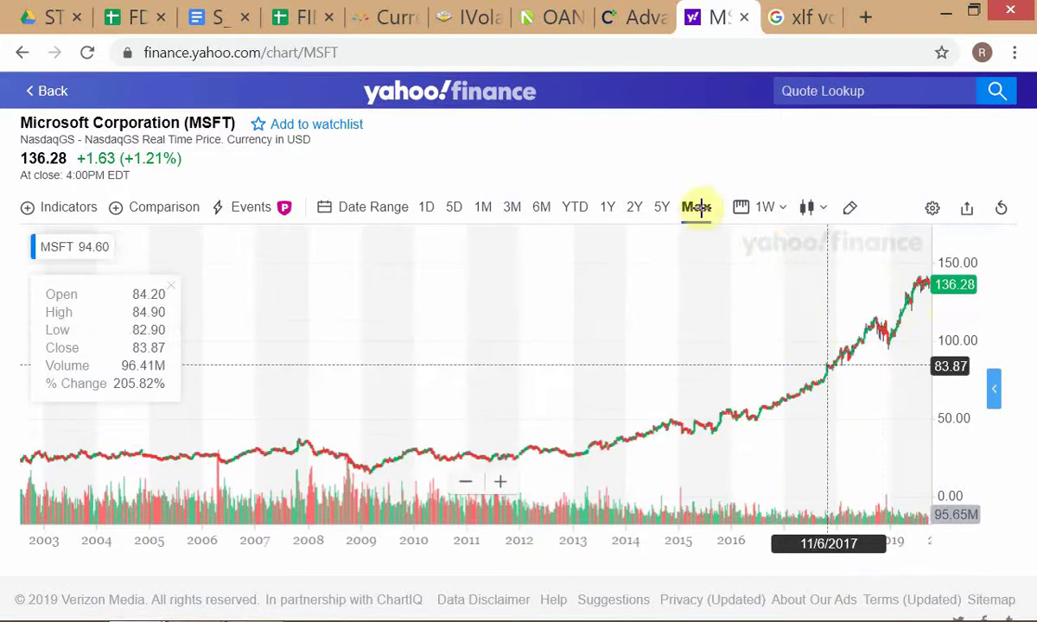
# Examine the MSFT price chart over its maximum history and over the five-year range
pyautogui.hscroll(-10, 947, 453)
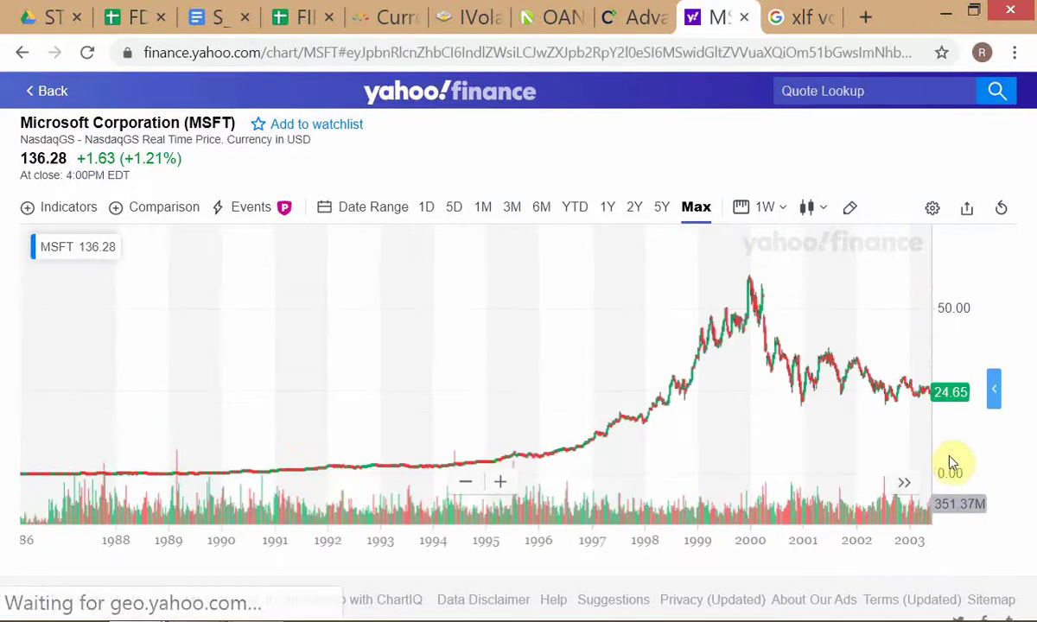
pyautogui.click(904, 485)
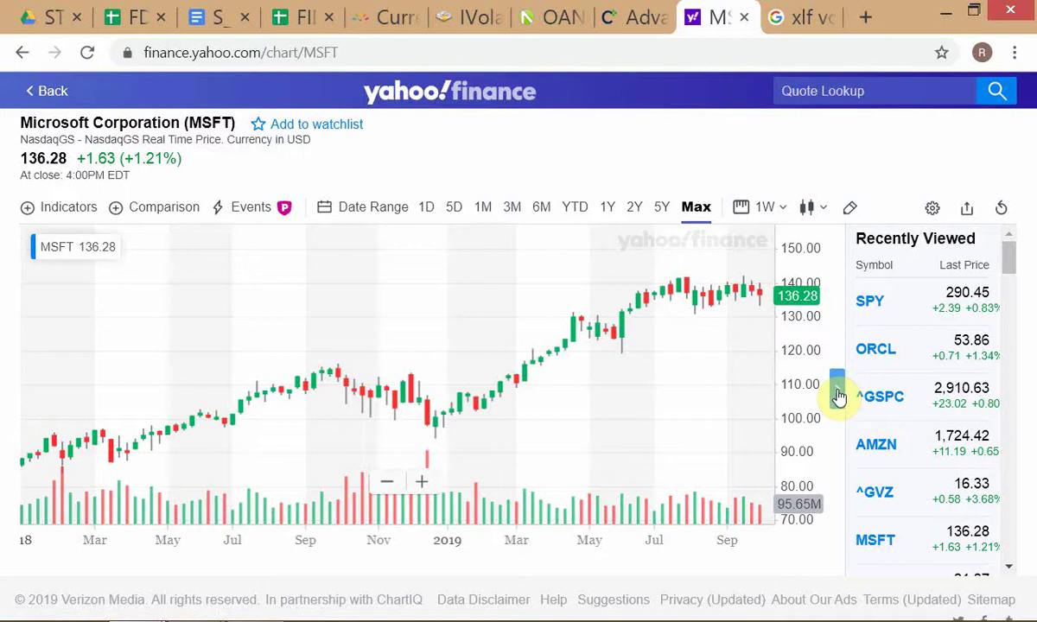
pyautogui.click(692, 209)
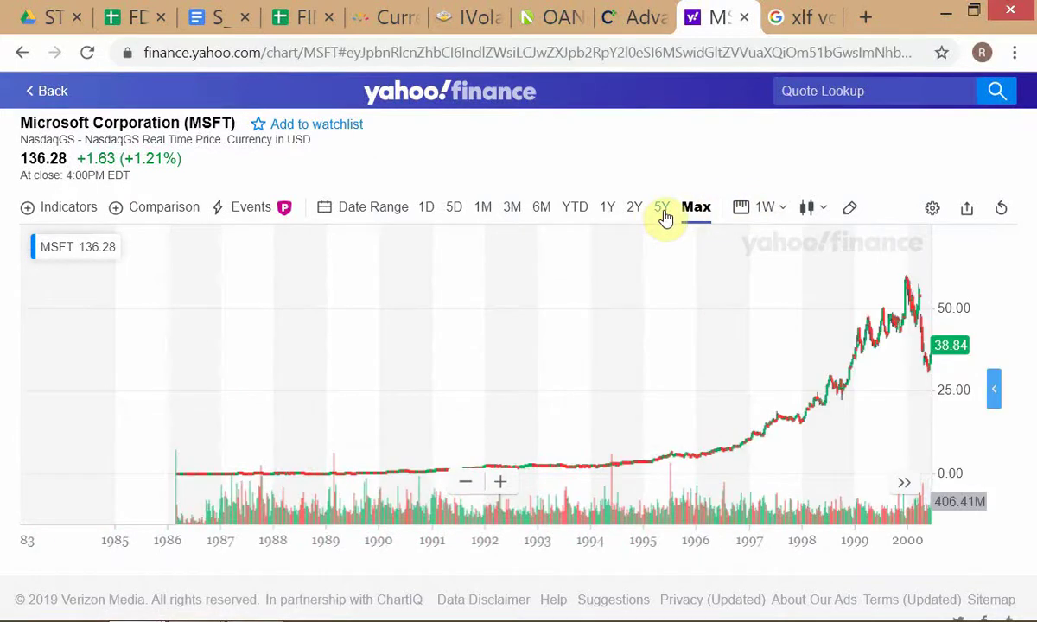
pyautogui.click(663, 210)
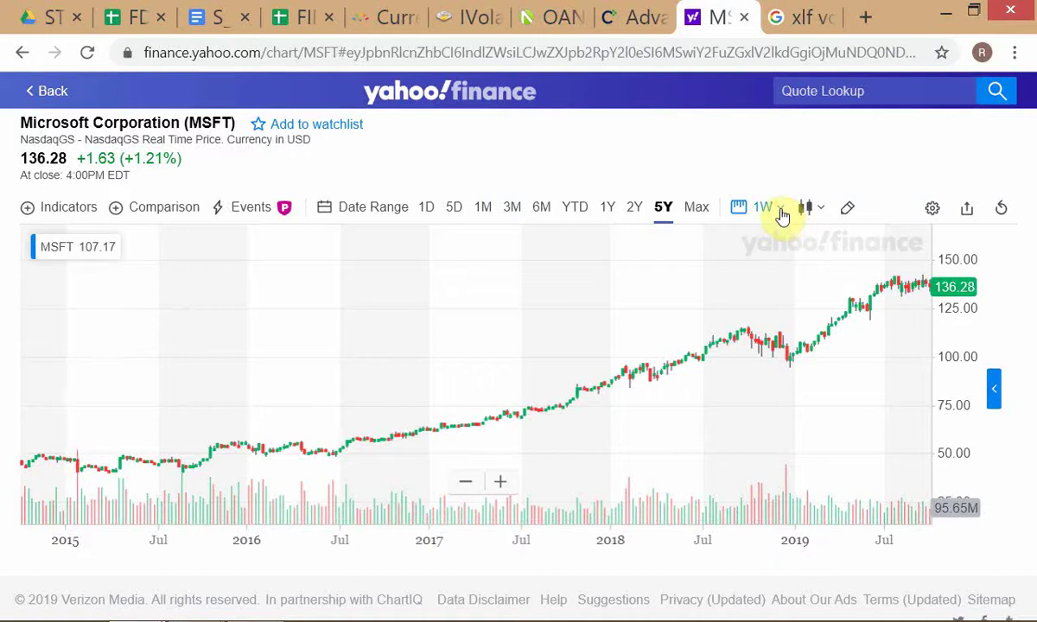
# Display the MSFT chart as a line over the maximum range, moved forward to the most recent prices
pyautogui.click(814, 209)
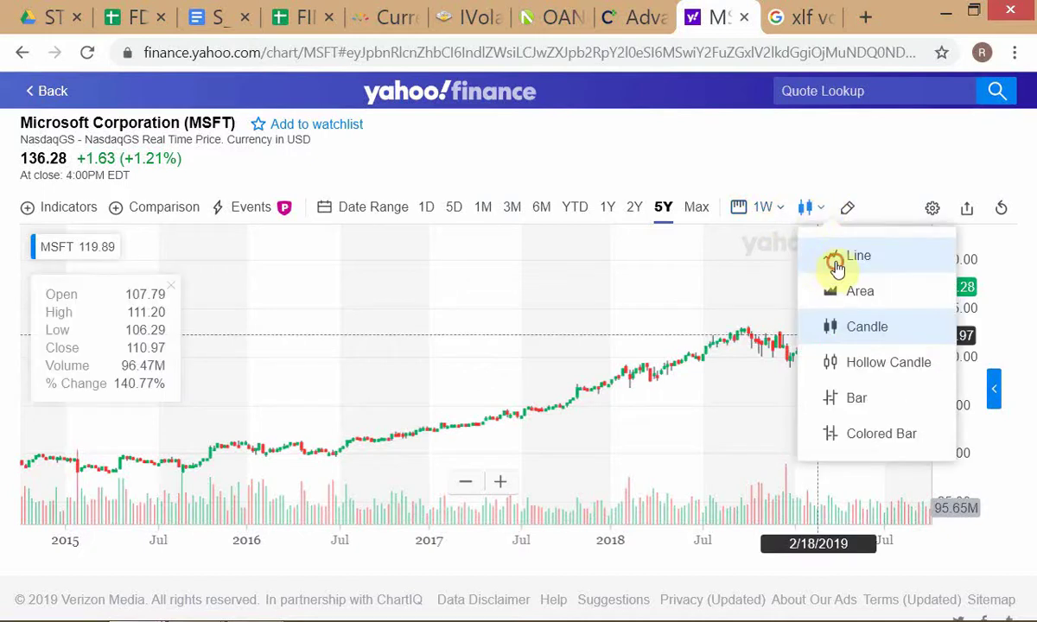
pyautogui.click(856, 256)
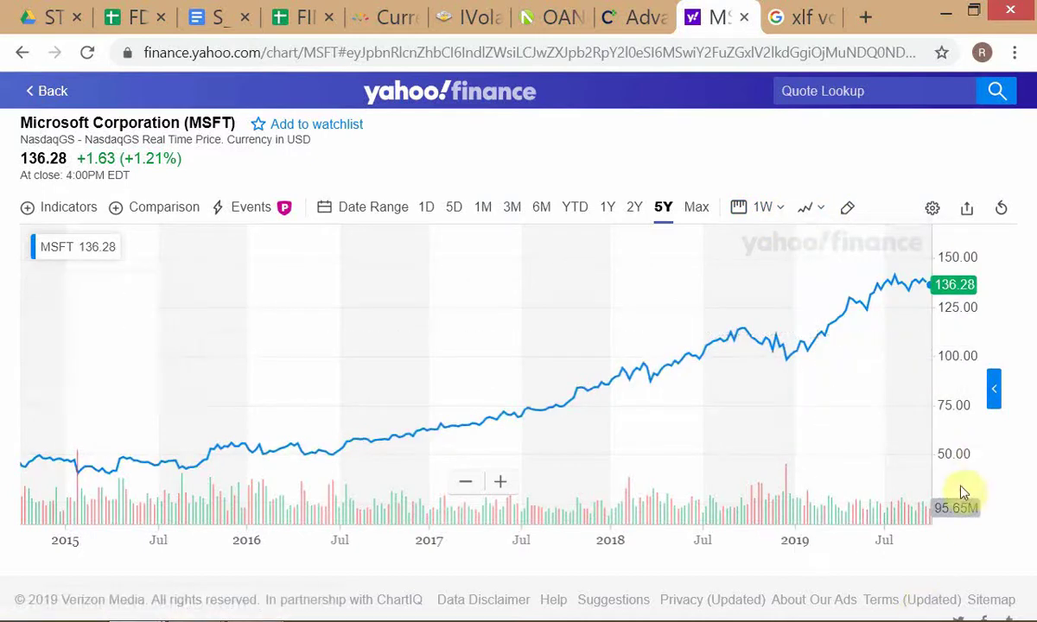
pyautogui.click(699, 211)
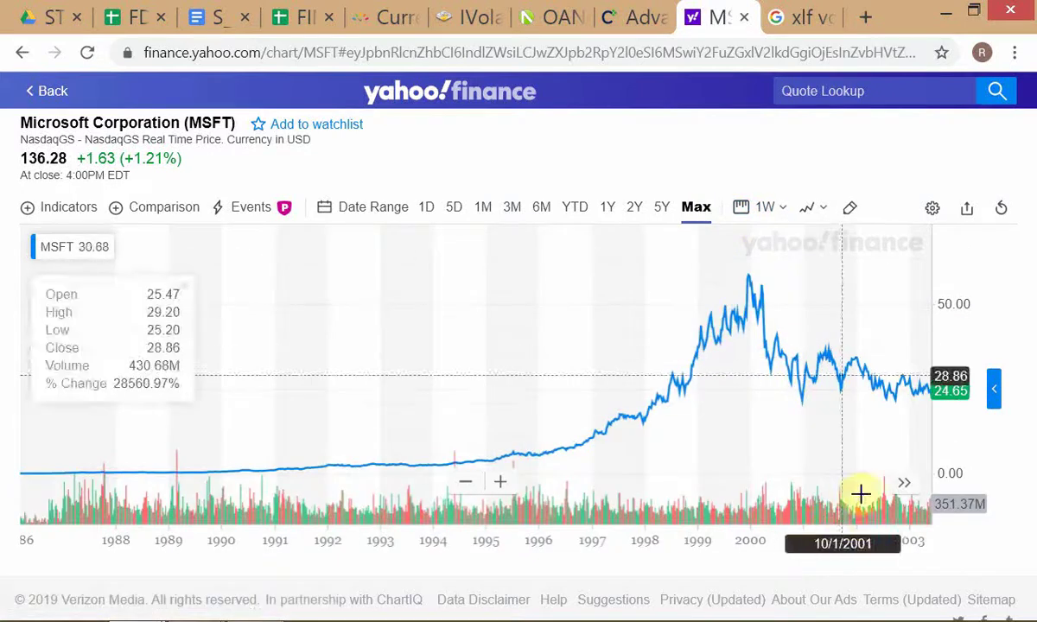
pyautogui.click(904, 483)
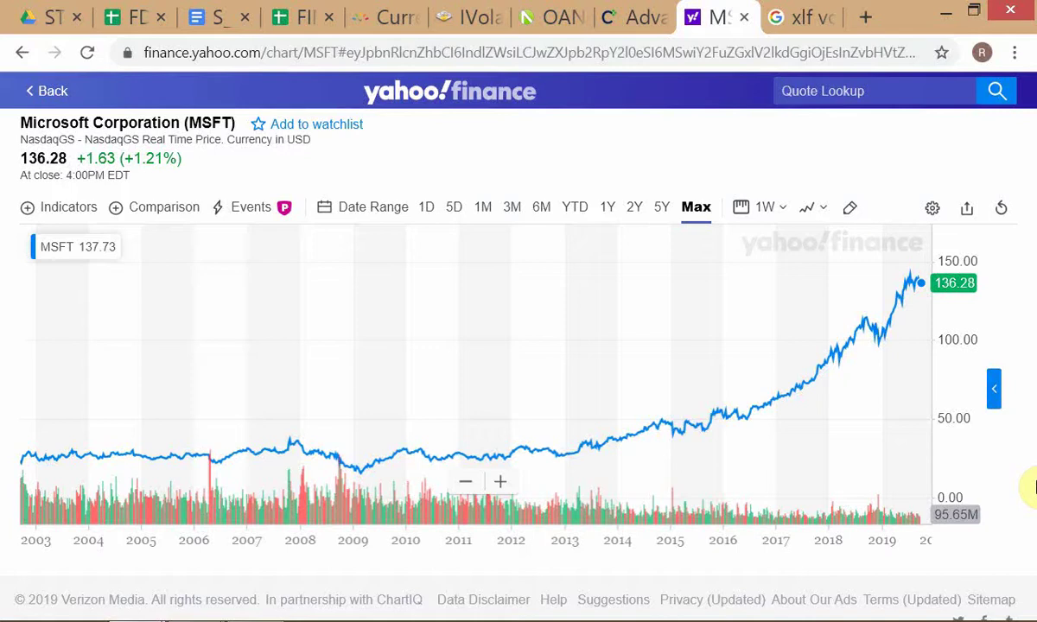
# Compare the MSFT implied volatility chart on Optionistics with the Yahoo Finance price chart
pyautogui.hotkey('alt', 'Tab')
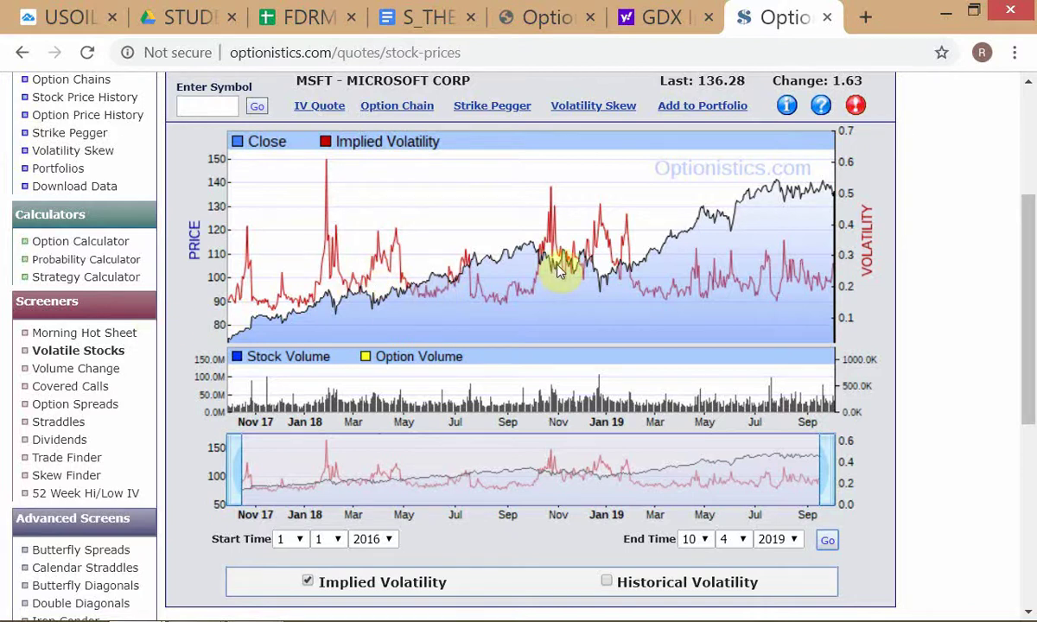
pyautogui.hotkey('alt', 'Tab')
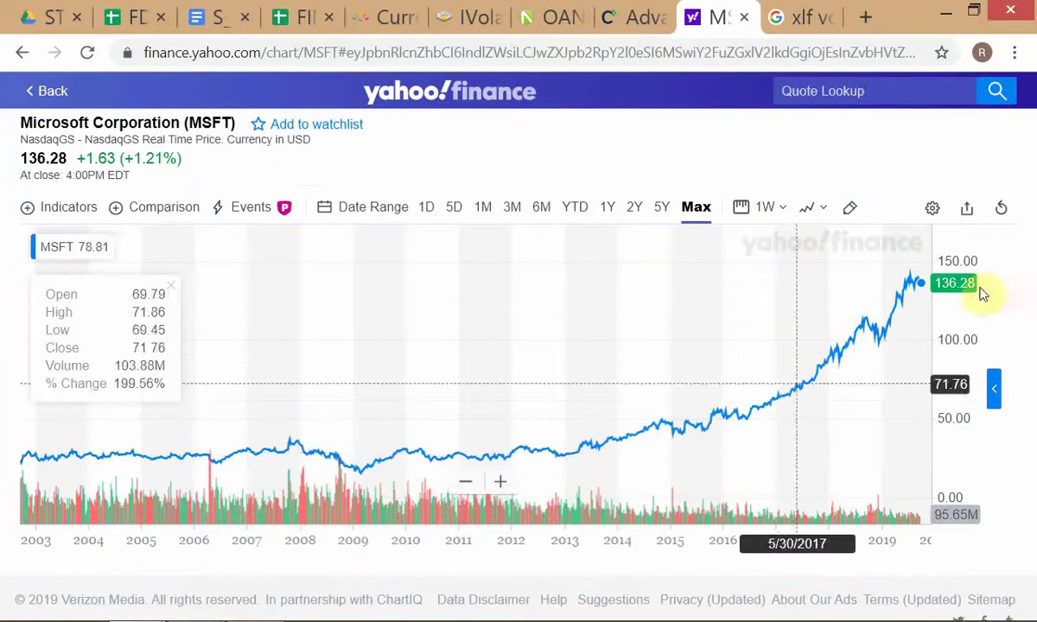
# Zoom out the MSFT price chart on Yahoo Finance and check it against the Optionistics implied volatility chart
pyautogui.click(466, 483)
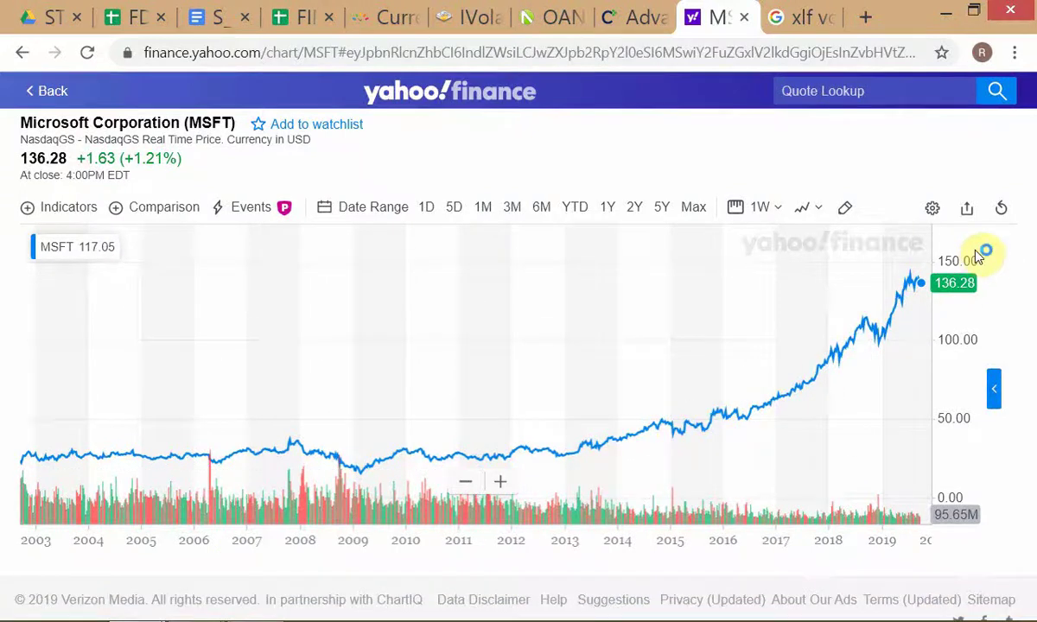
pyautogui.hotkey('alt', 'Tab')
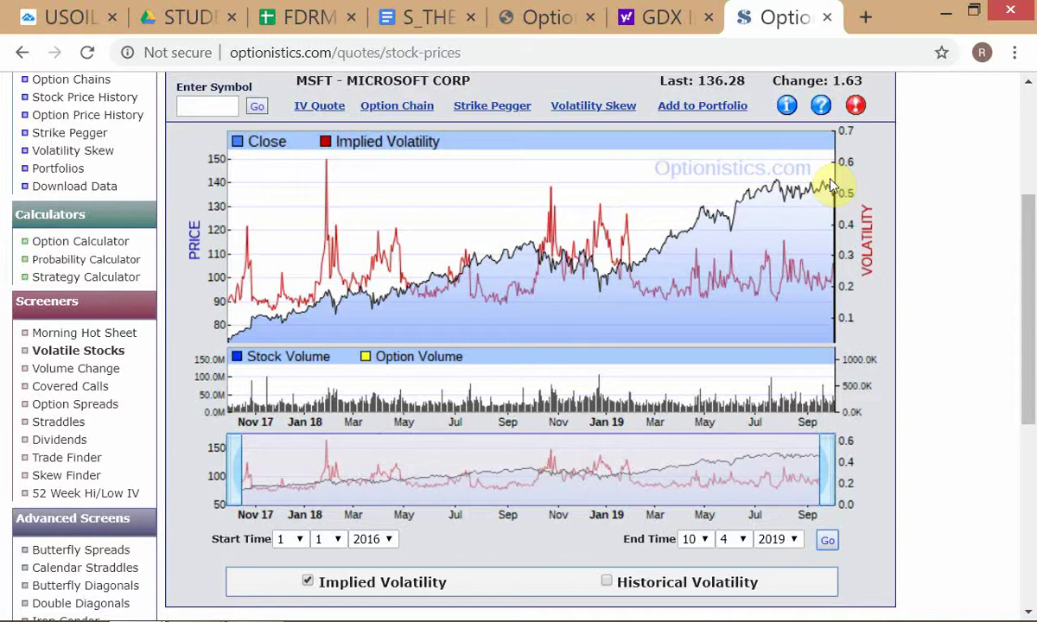
pyautogui.hotkey('alt', 'Tab')
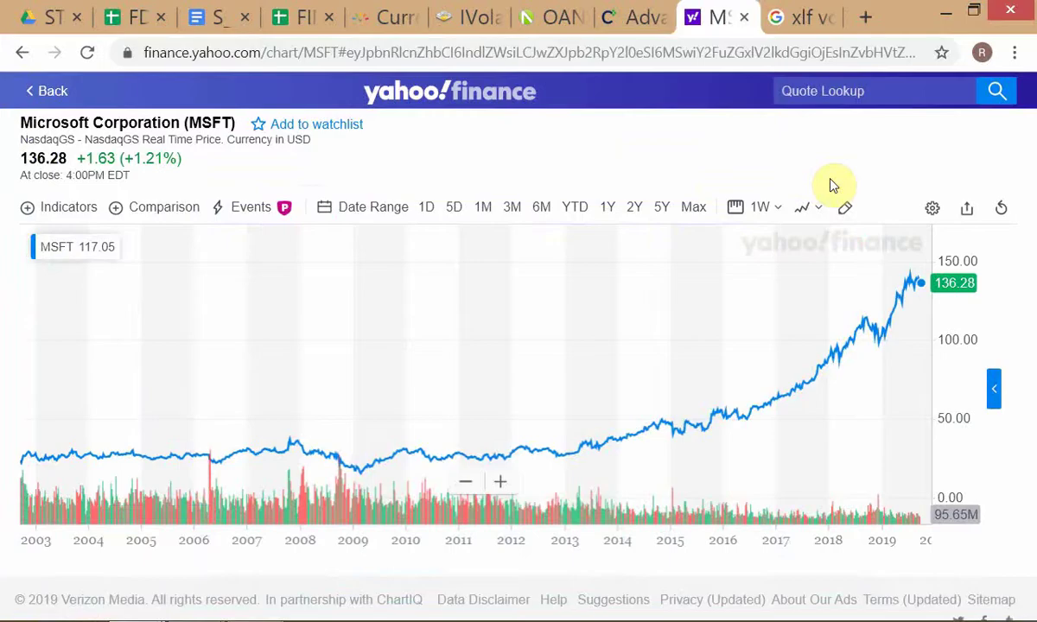
# Open the S_FDRM-FALL-19 session outline document and review its notes on option positions, market views and the strategies matrix
pyautogui.click(218, 21)
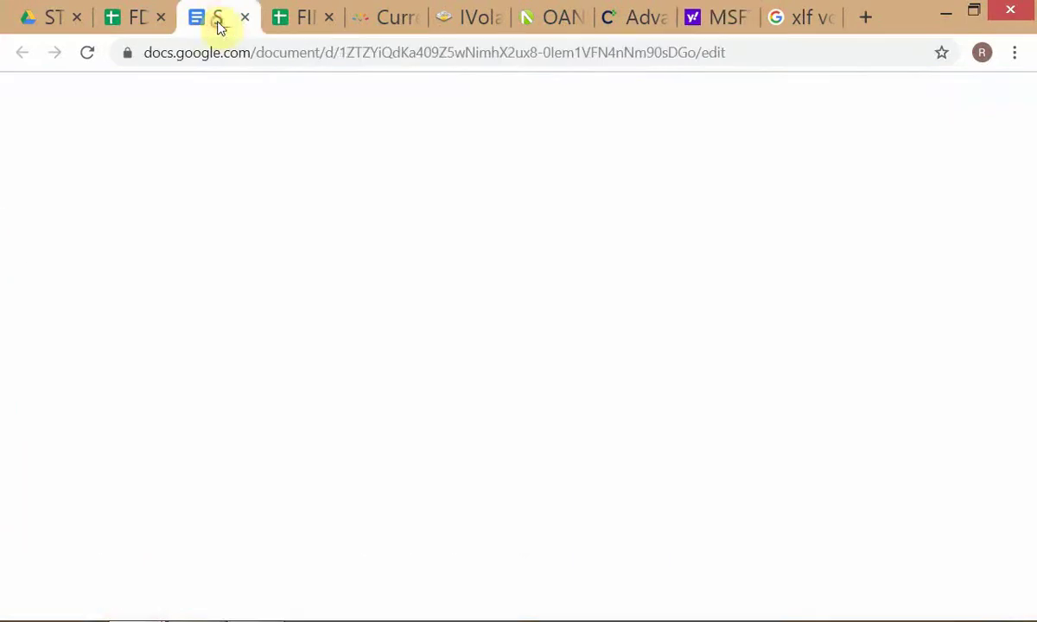
pyautogui.click(398, 427)
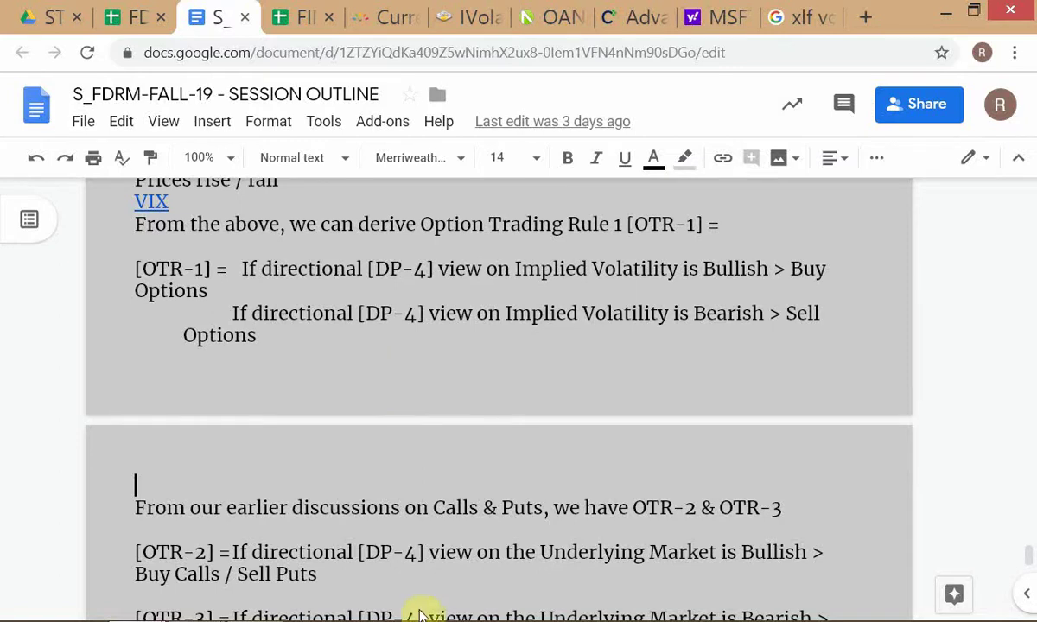
pyautogui.scroll(2, 434, 555)
pyautogui.scroll(2, 378, 471)
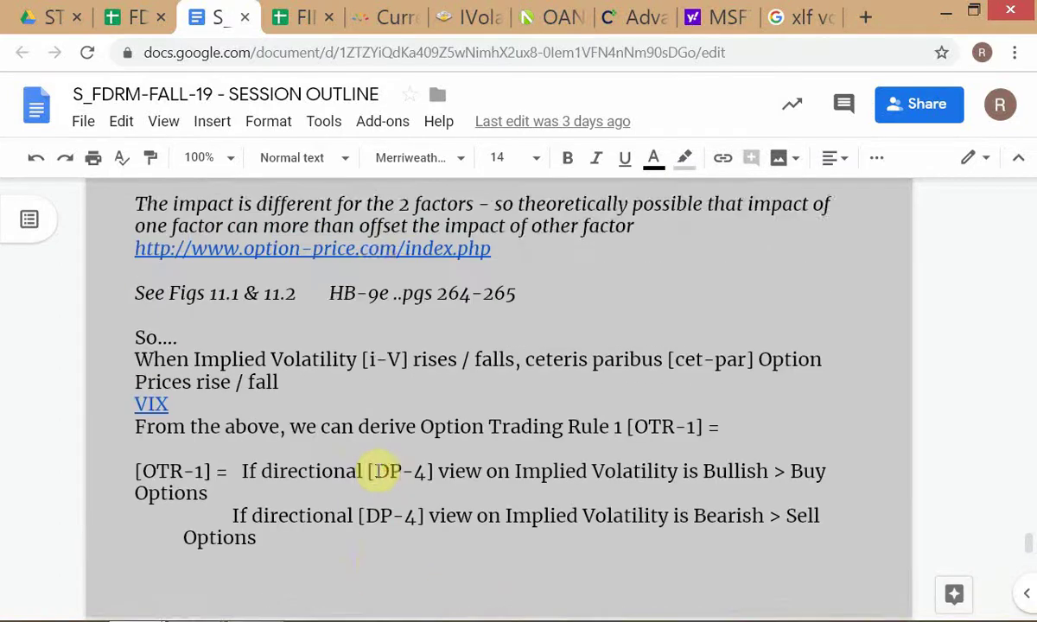
pyautogui.scroll(4, 378, 471)
pyautogui.scroll(2, 377, 471)
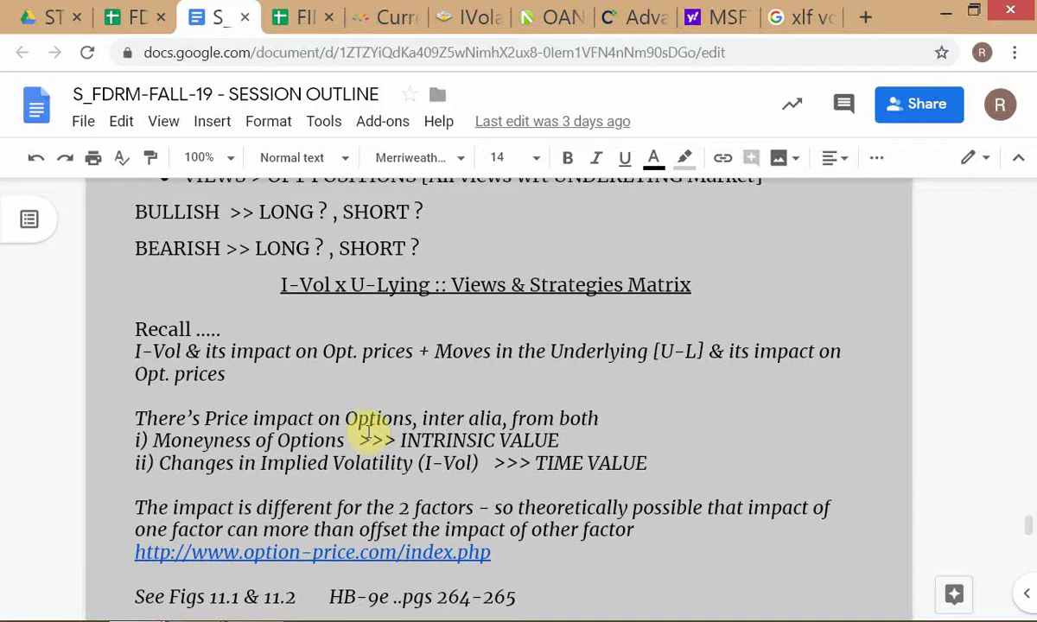
pyautogui.scroll(6, 368, 430)
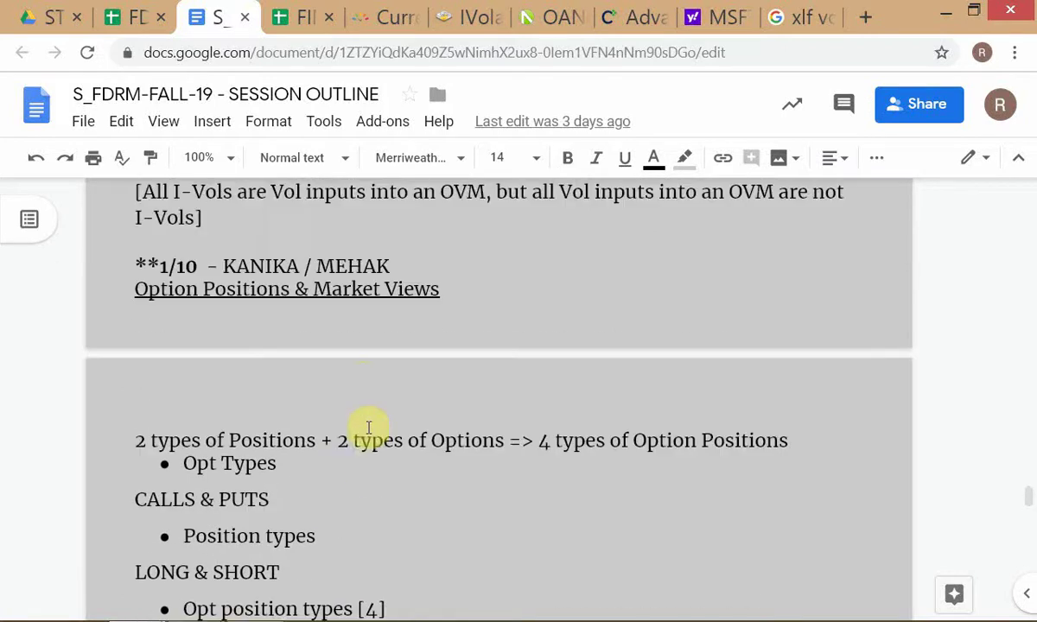
pyautogui.scroll(-3, 366, 383)
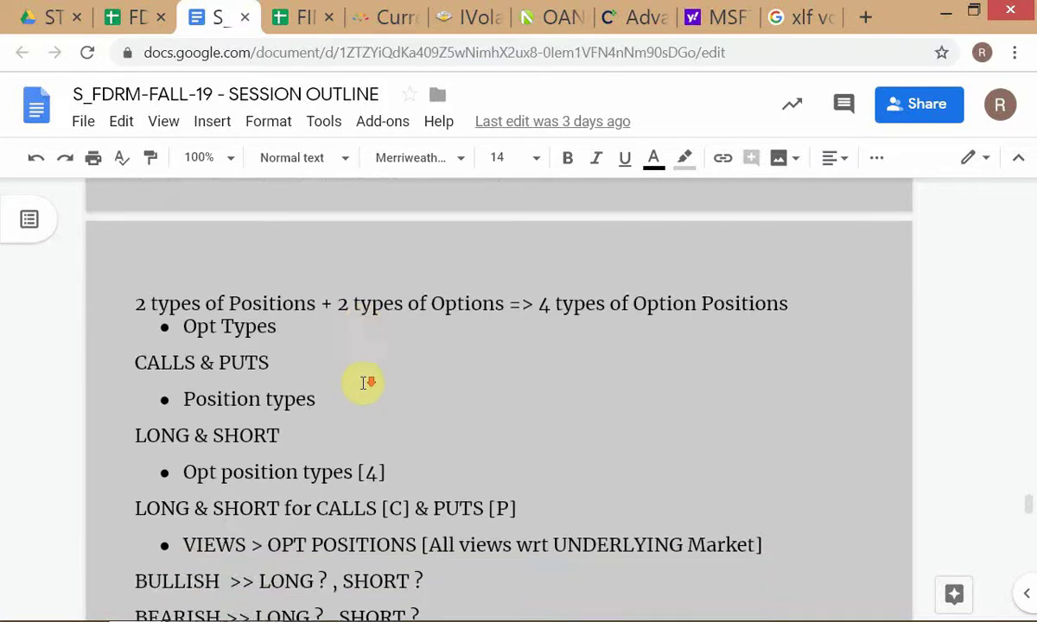
pyautogui.scroll(-3, 365, 383)
pyautogui.scroll(6, 366, 383)
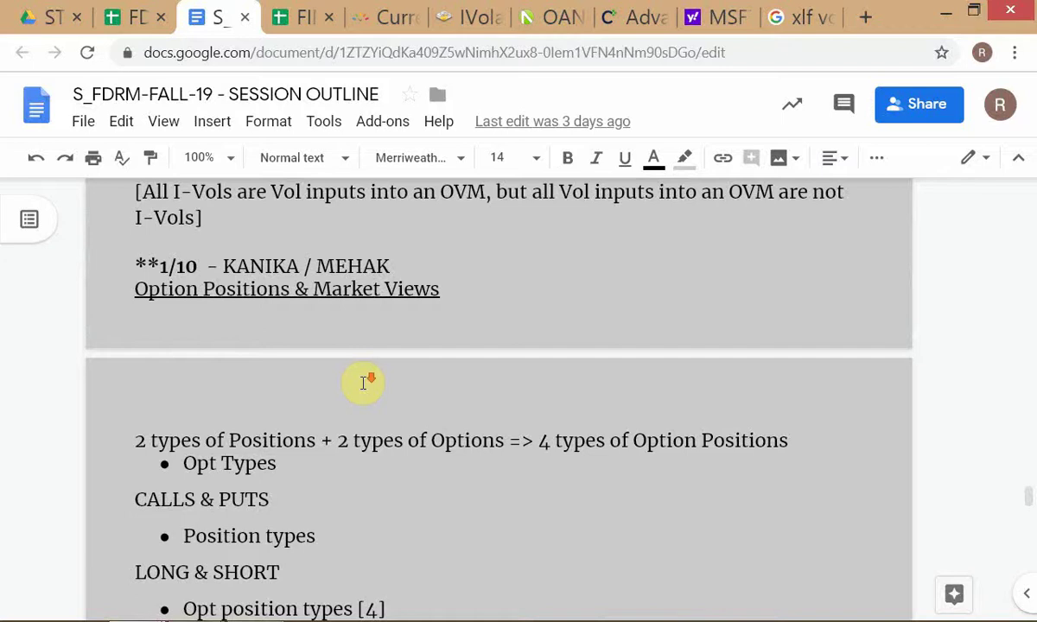
pyautogui.scroll(-20, 364, 383)
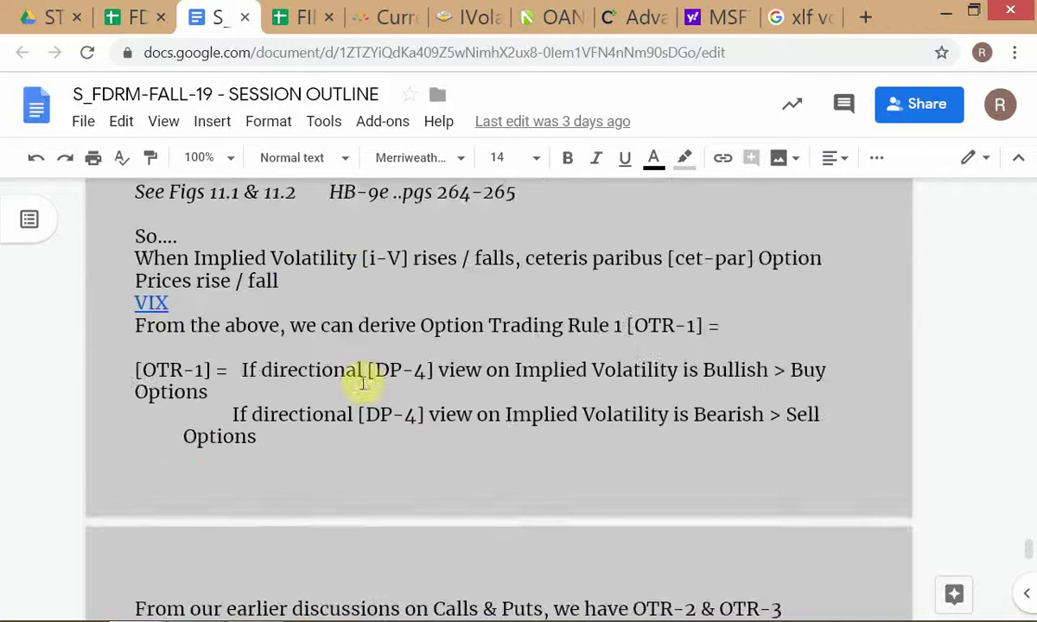
# Add the session date line "**4/10" below the Option Strategy Matrix paragraph, followed by new lines
pyautogui.scroll(-7, 366, 383)
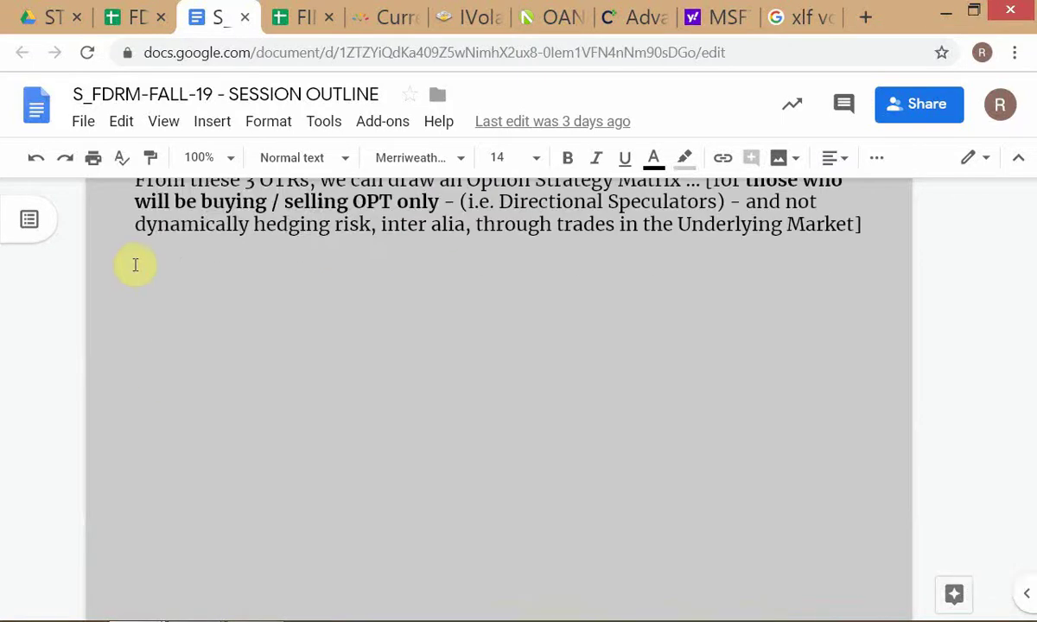
pyautogui.click(136, 265)
pyautogui.press('Return')
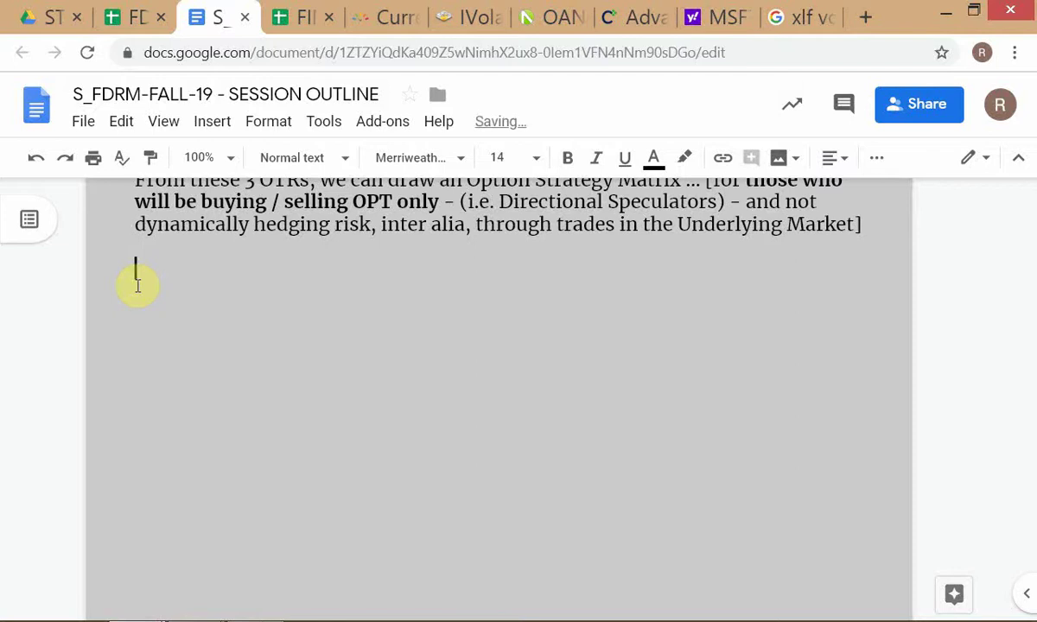
pyautogui.write('**')
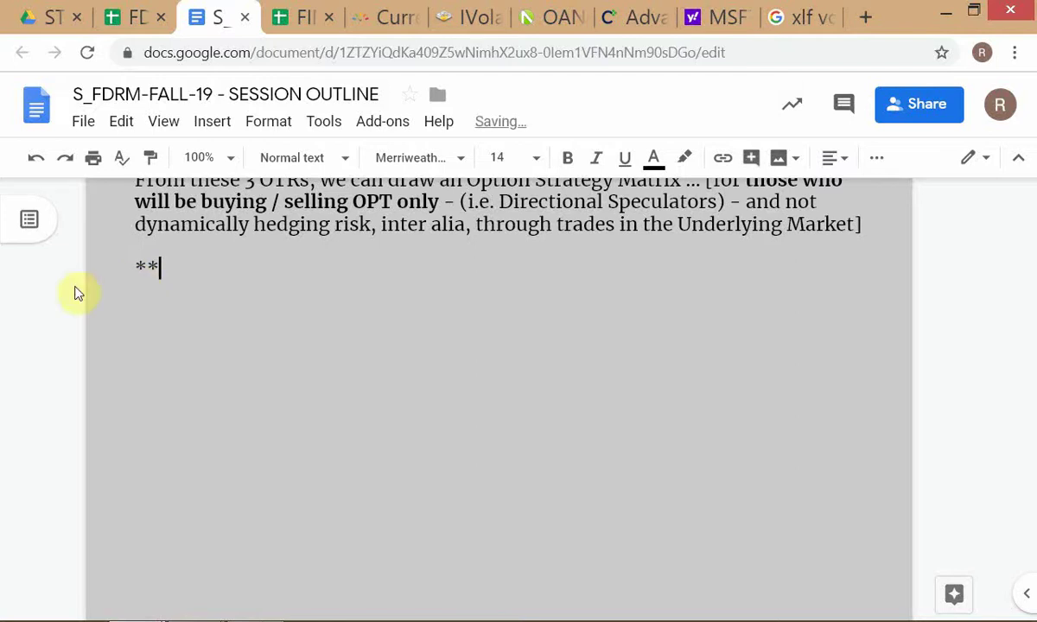
pyautogui.write('4')
pyautogui.write('/10')
pyautogui.press('Return')
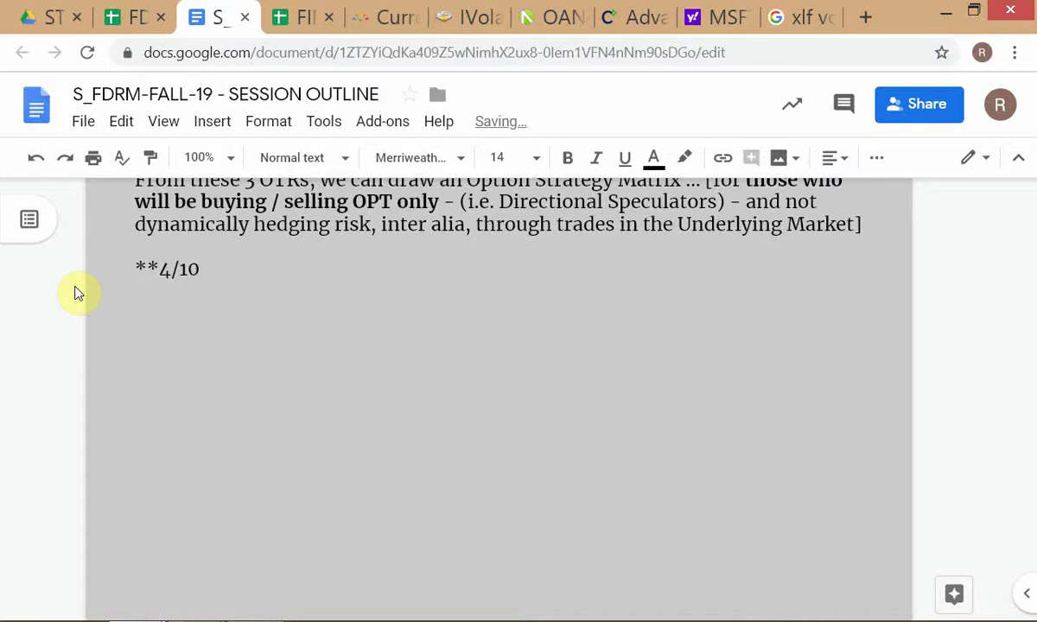
pyautogui.press('Return')
# Review the outline's notes on option position types, trading rules OTR-1, OTR-2 and OTR-3, and the Option Strategy Matrix
pyautogui.hotkey('alt', 'Tab')
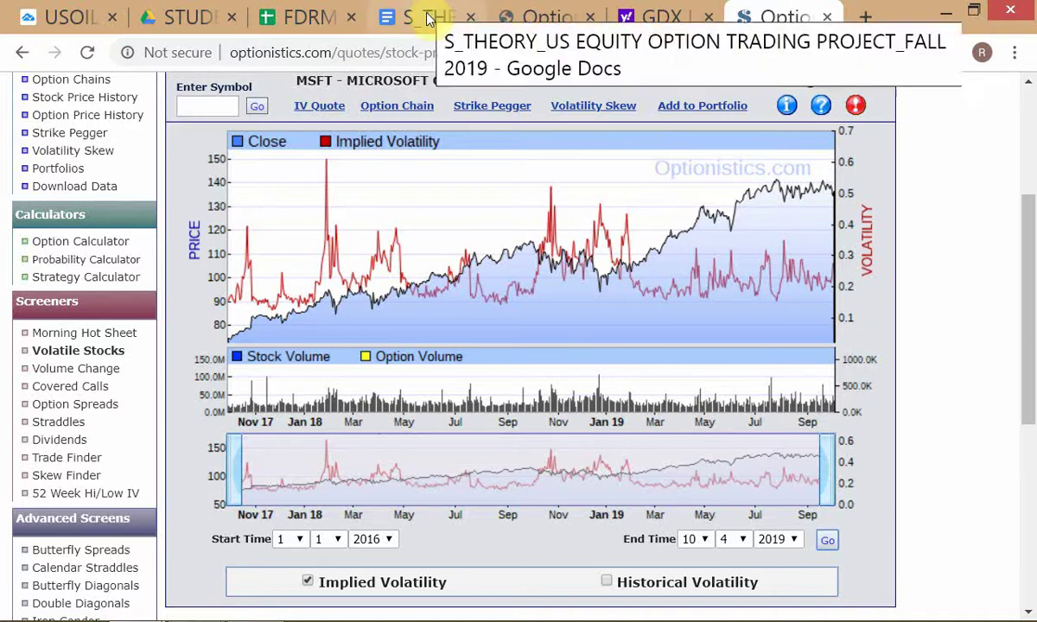
pyautogui.hotkey('alt', 'Tab')
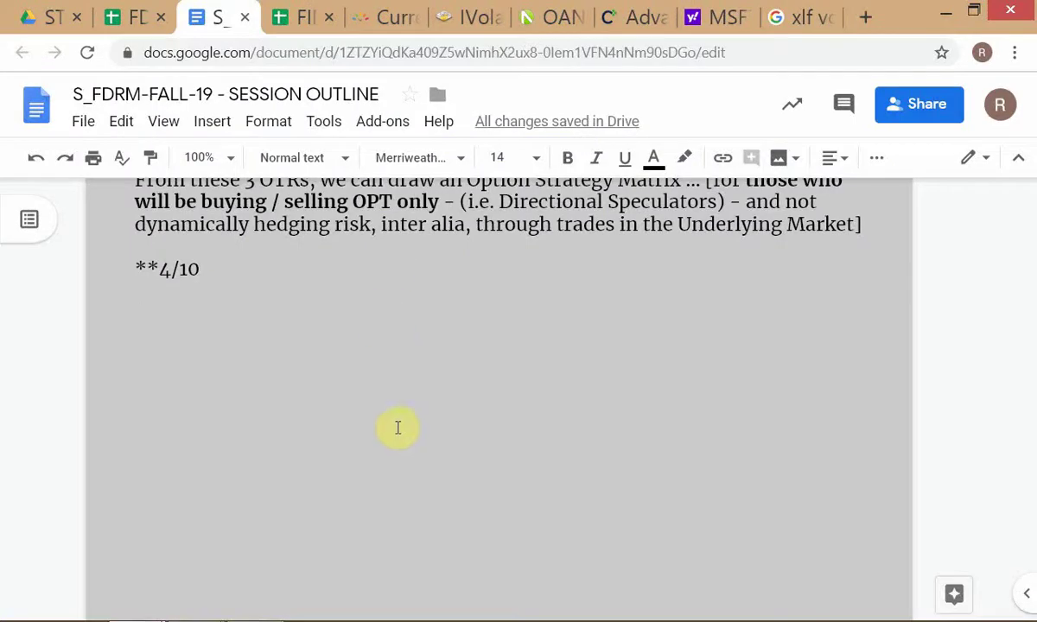
pyautogui.scroll(10, 395, 423)
pyautogui.scroll(2, 394, 420)
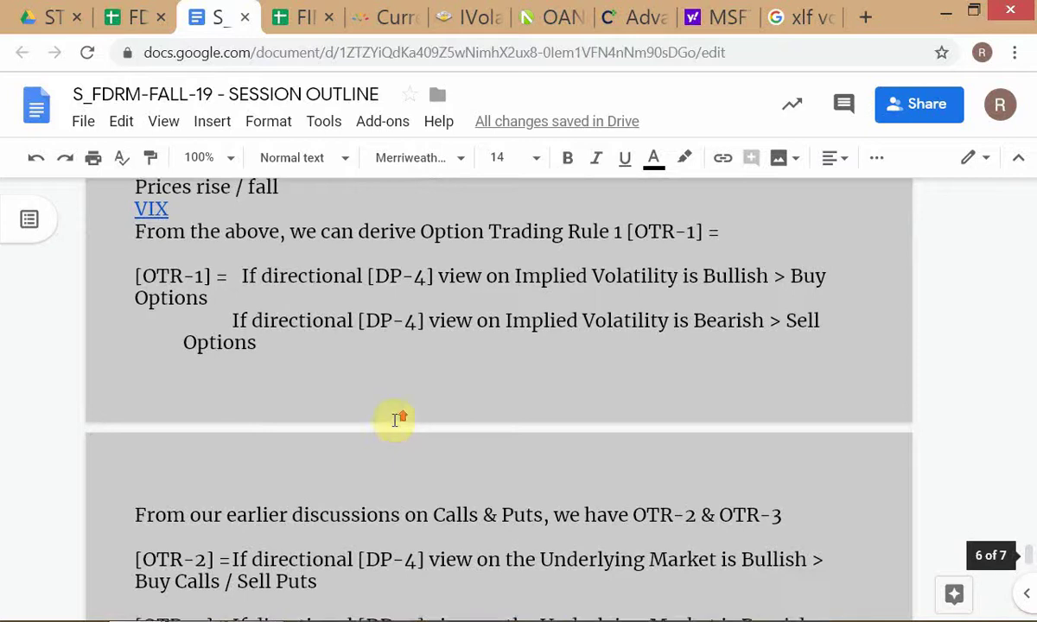
pyautogui.scroll(10, 396, 420)
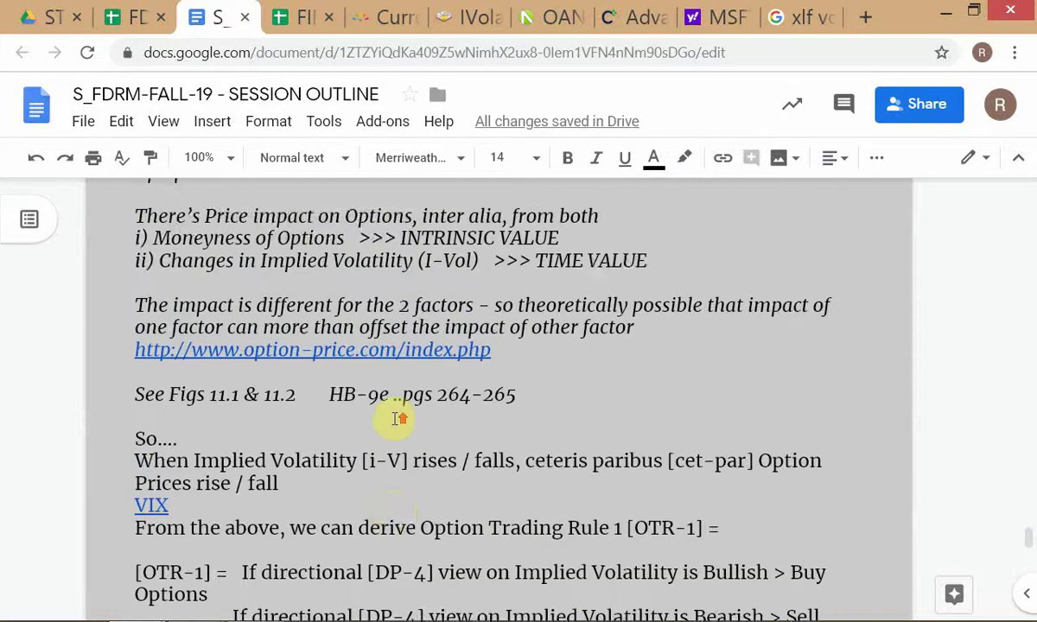
pyautogui.scroll(2, 396, 420)
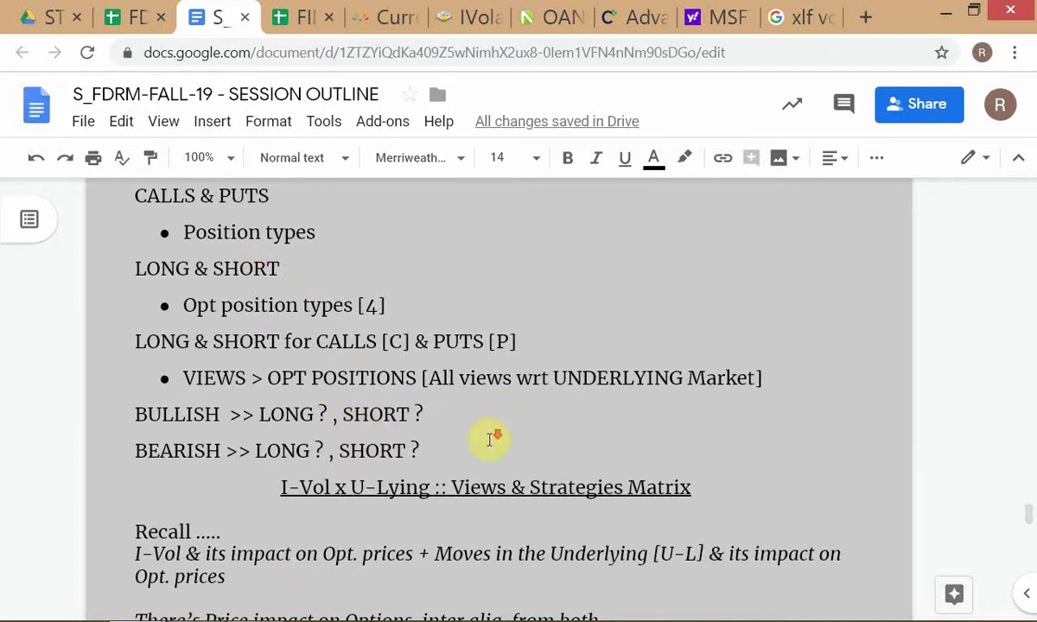
pyautogui.scroll(-6, 493, 434)
pyautogui.scroll(-8, 493, 432)
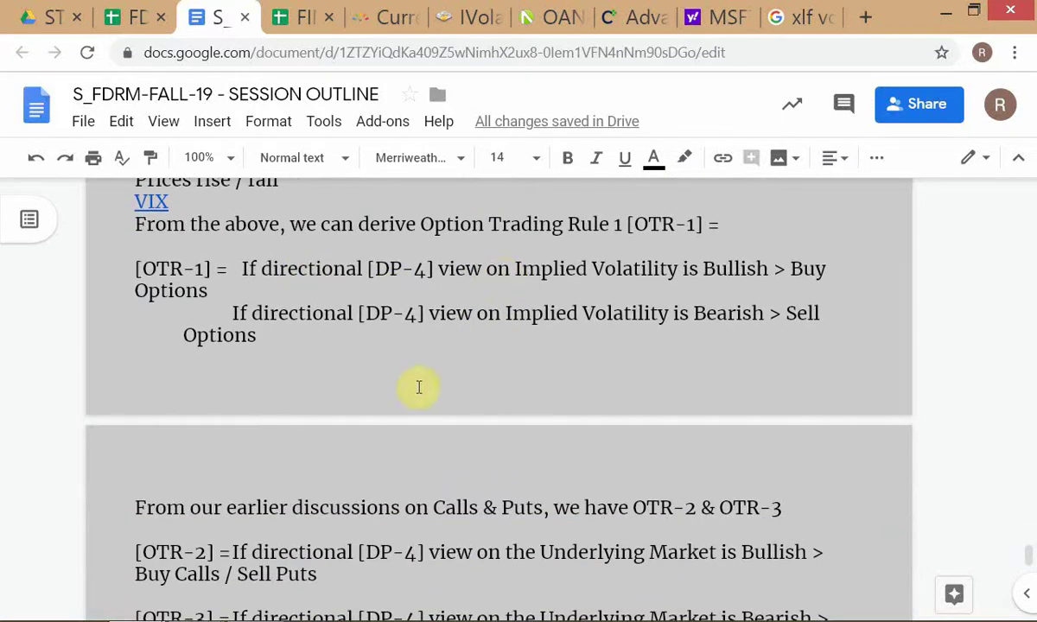
pyautogui.scroll(-2, 421, 388)
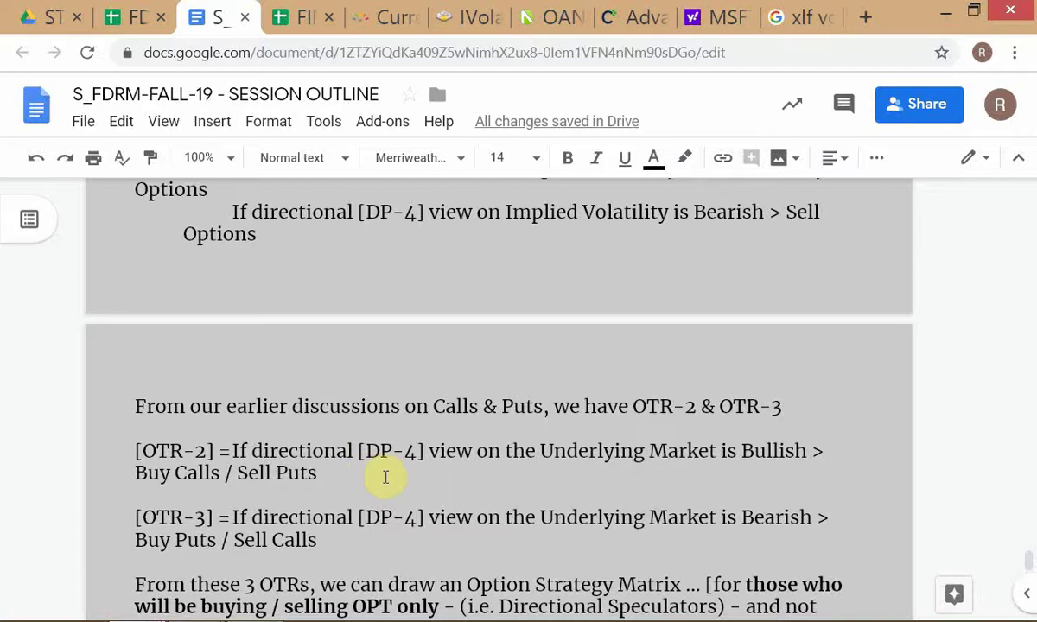
pyautogui.scroll(-2, 384, 477)
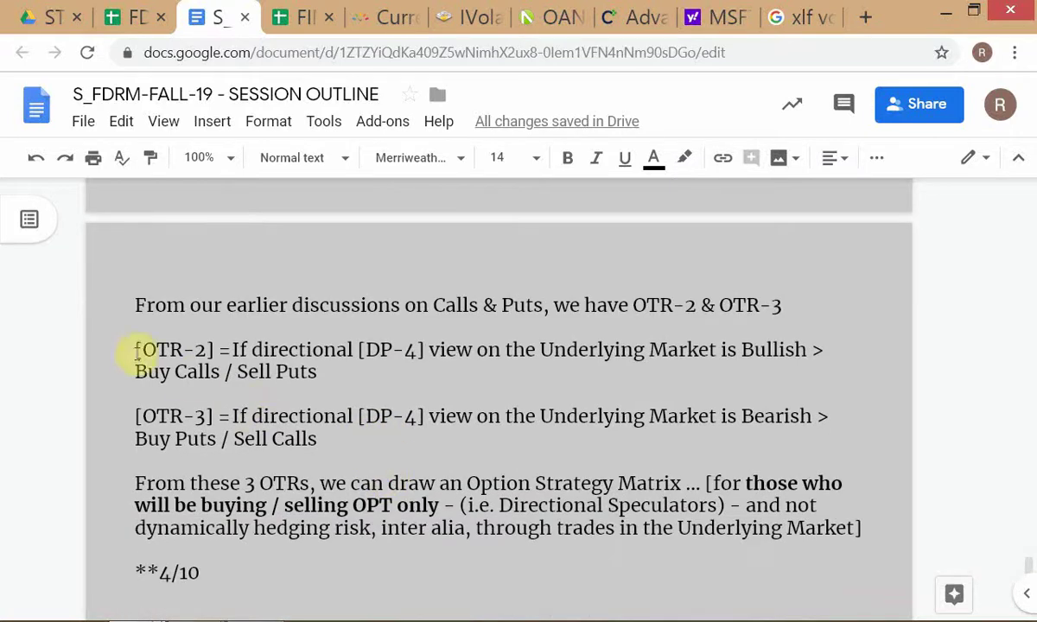
pyautogui.scroll(2, 390, 383)
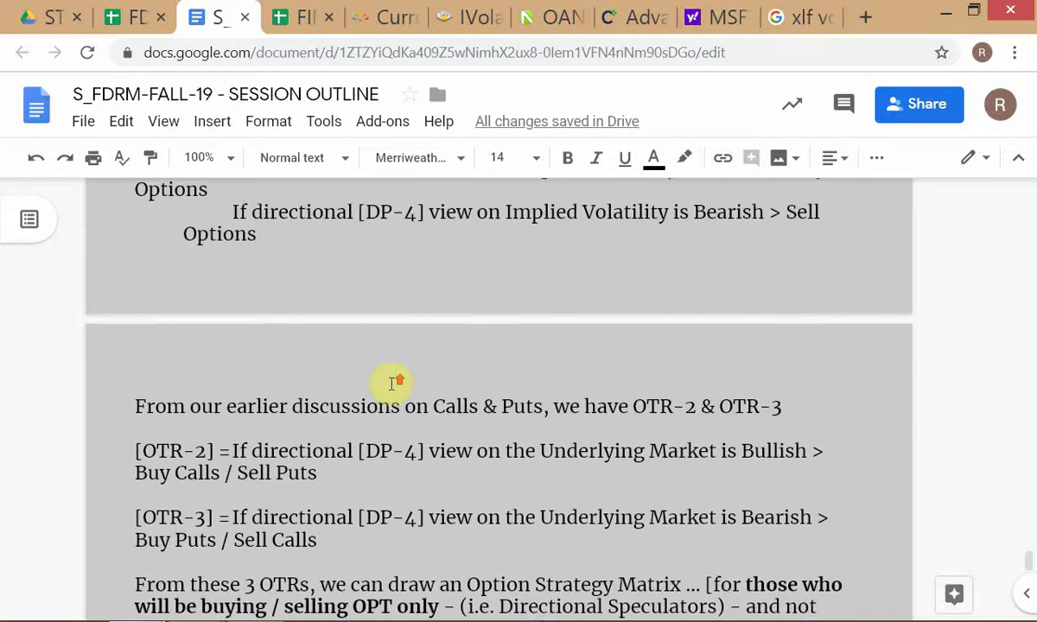
pyautogui.scroll(2, 394, 383)
pyautogui.scroll(-6, 395, 383)
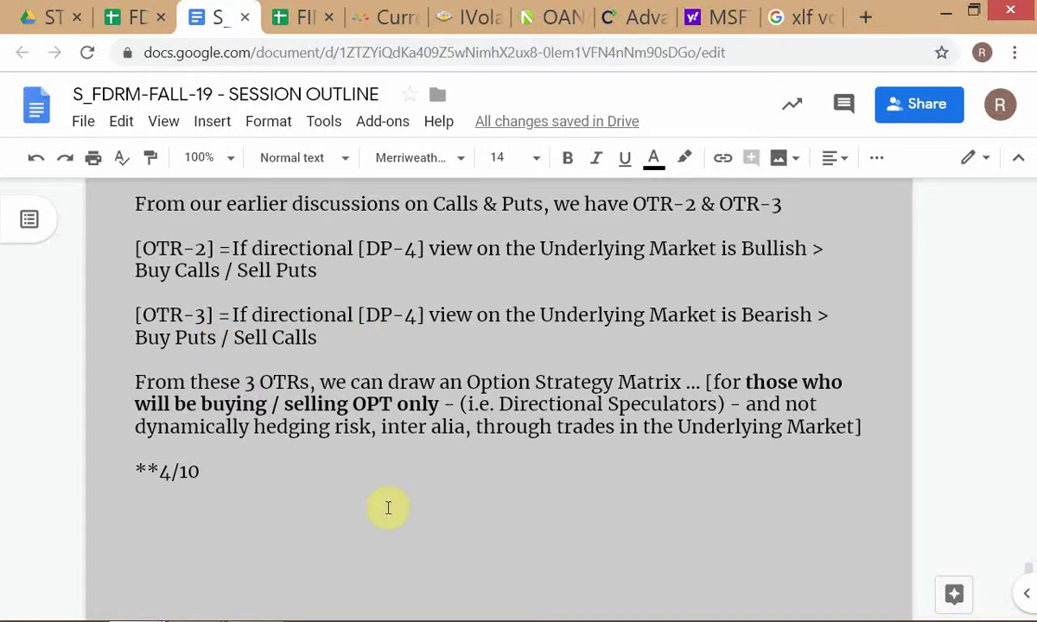
pyautogui.scroll(2, 384, 495)
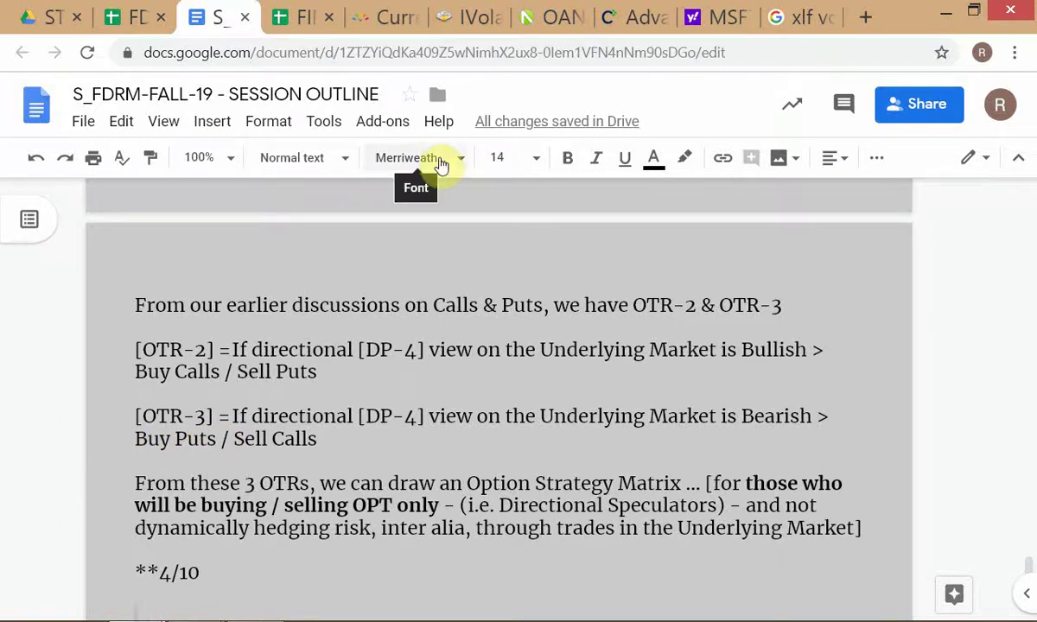
# Bring up the USOIL chart on TradingView in the other Chrome window and view it at the 1-hour interval
pyautogui.hotkey('alt', 'Tab')
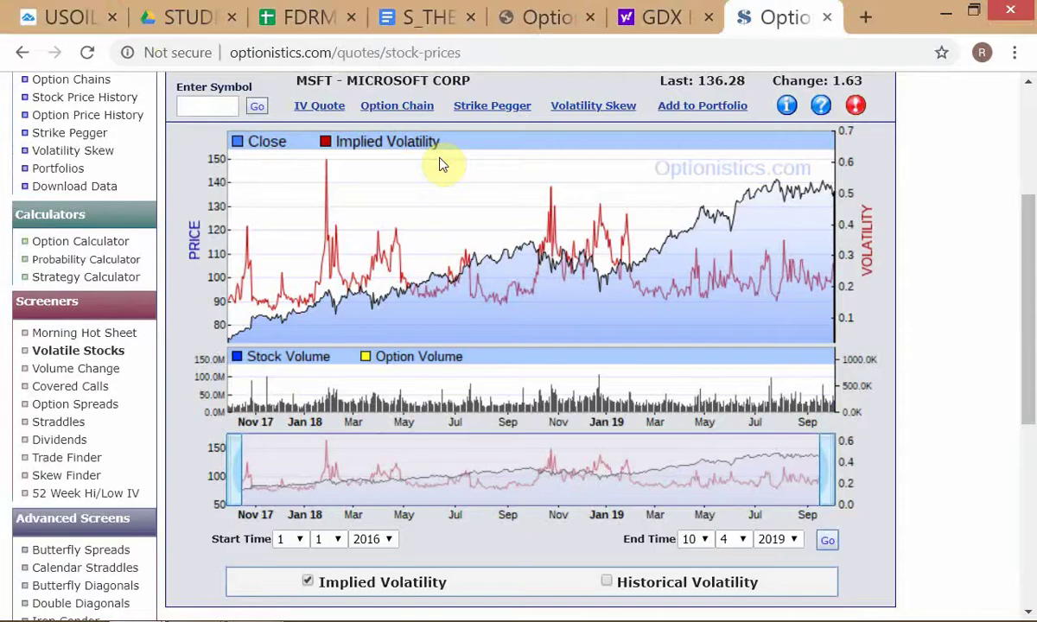
pyautogui.click(33, 19)
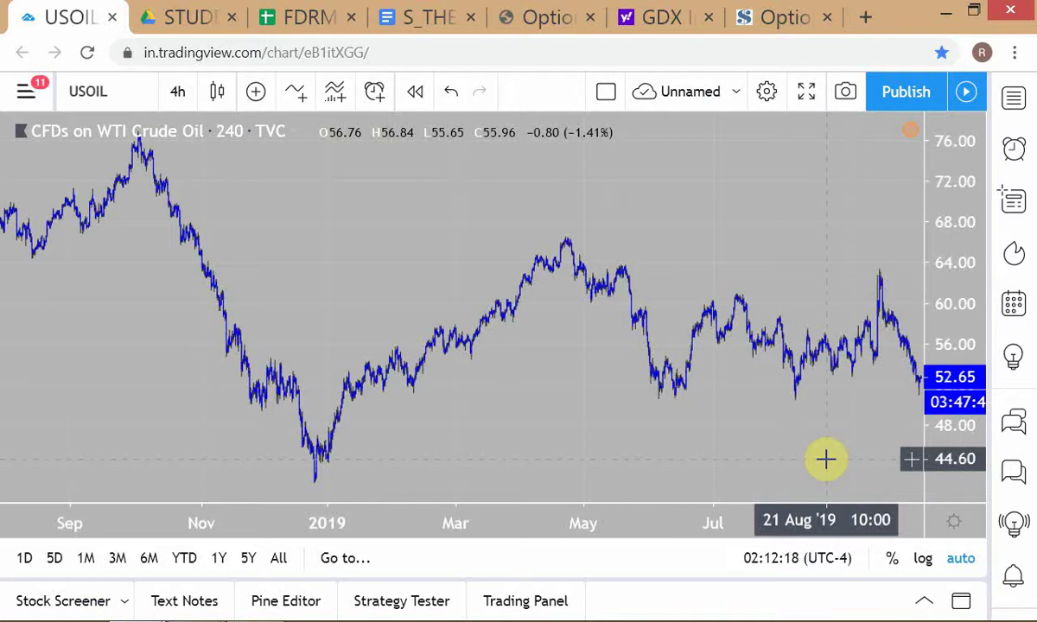
pyautogui.write('60')
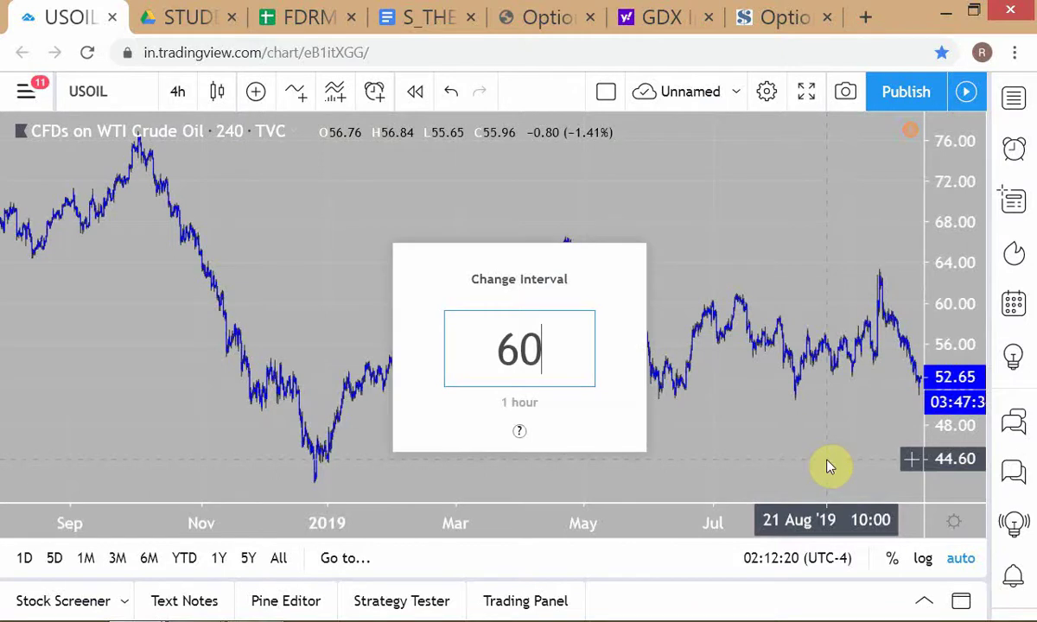
pyautogui.press('Return')
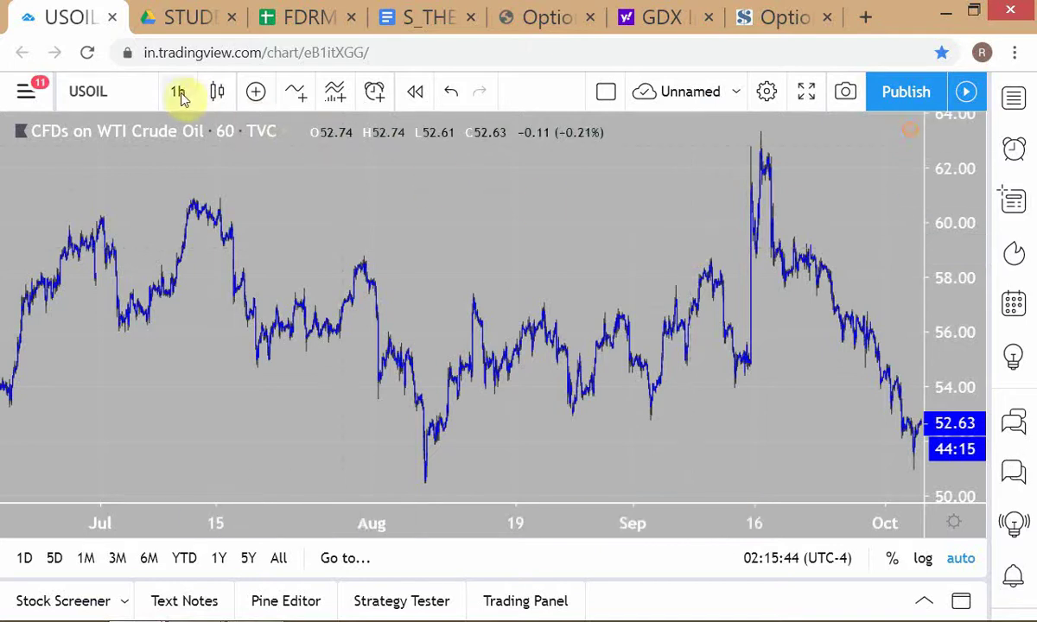
# Examine the USOIL chart at the 1-day interval and set the interval to 4 hours
pyautogui.scroll(-3, 297, 502)
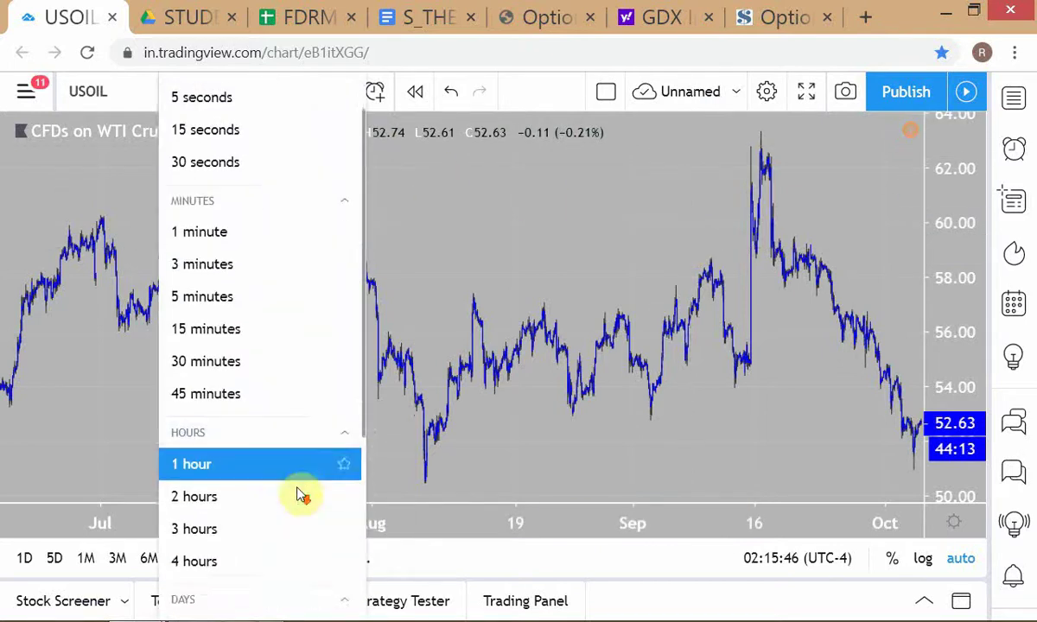
pyautogui.click(205, 490)
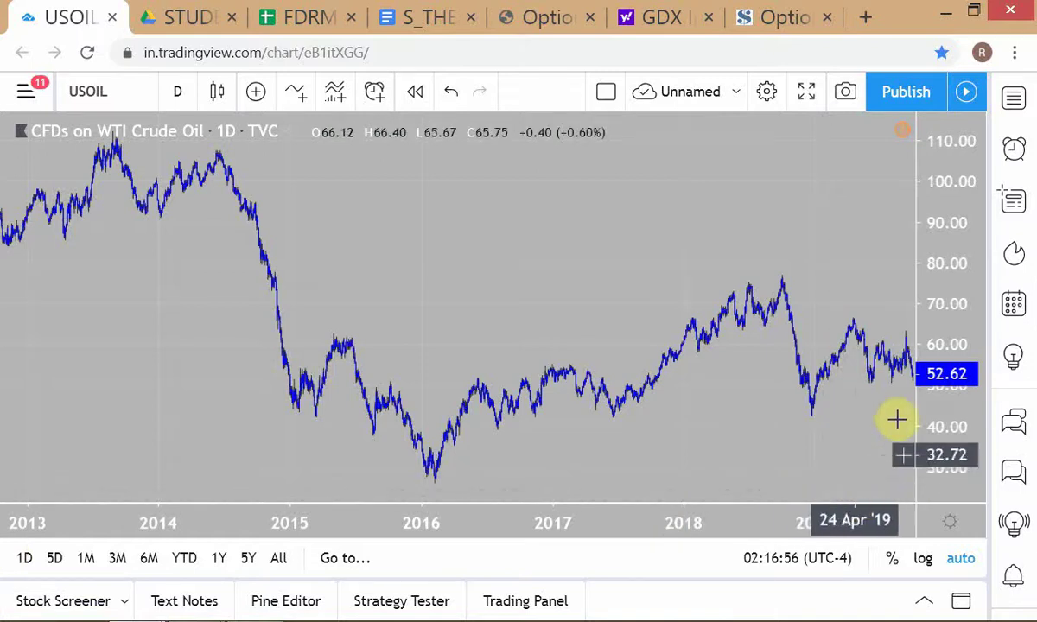
pyautogui.moveTo(471, 491)
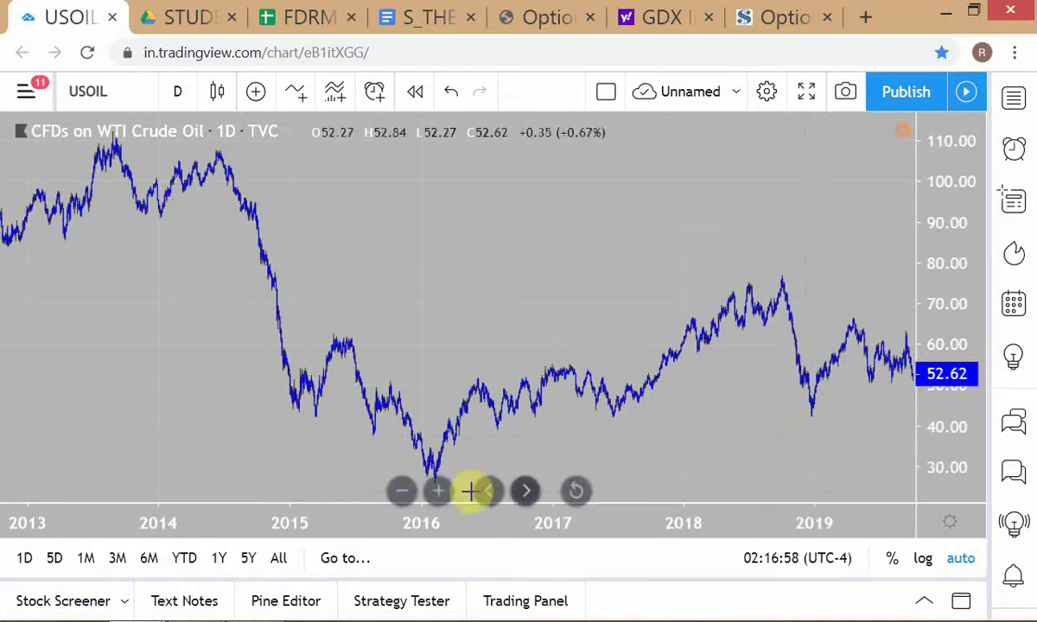
pyautogui.write('240')
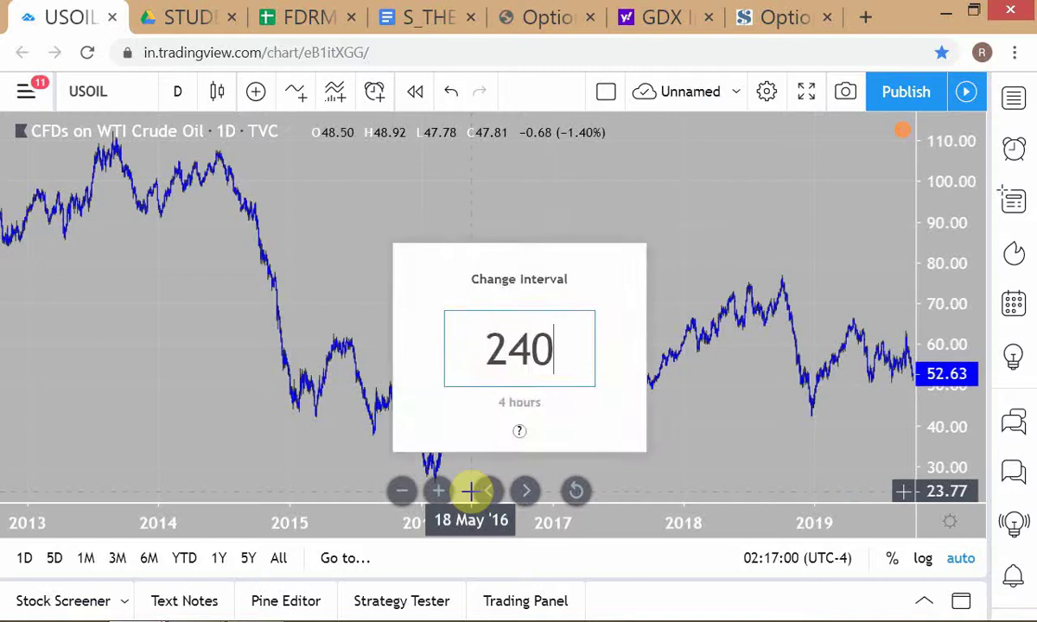
pyautogui.press('Return')
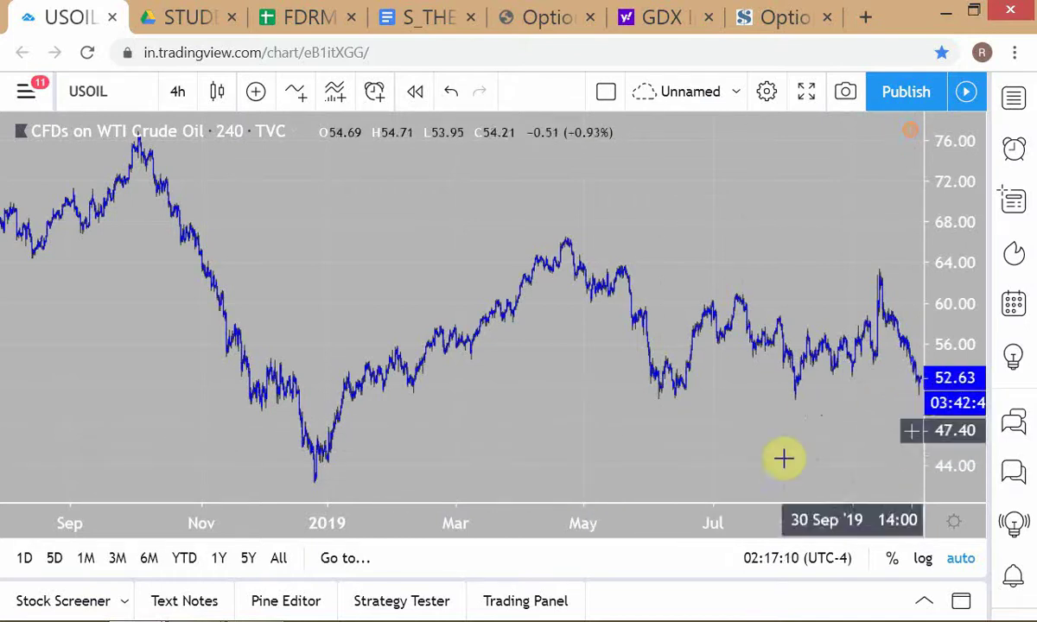
# Switch to the CL Nov'19 option chain and compare its calls and puts with the USOIL chart
pyautogui.hotkey('alt', 'Tab')
pyautogui.hotkey('alt', 'Tab')
pyautogui.hotkey('alt', 'Tab')
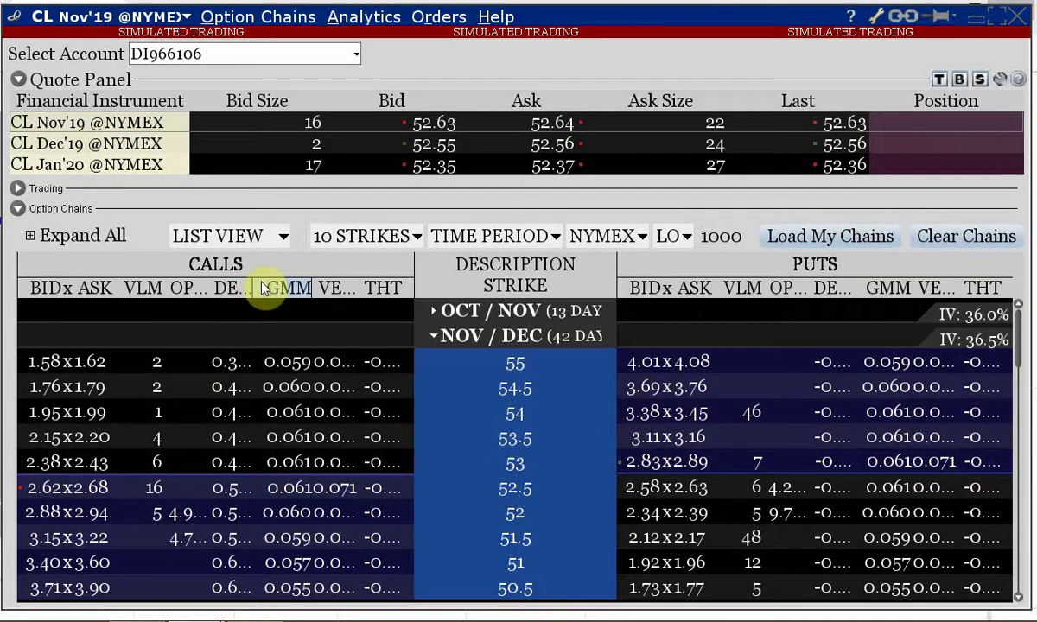
pyautogui.moveTo(264, 290)
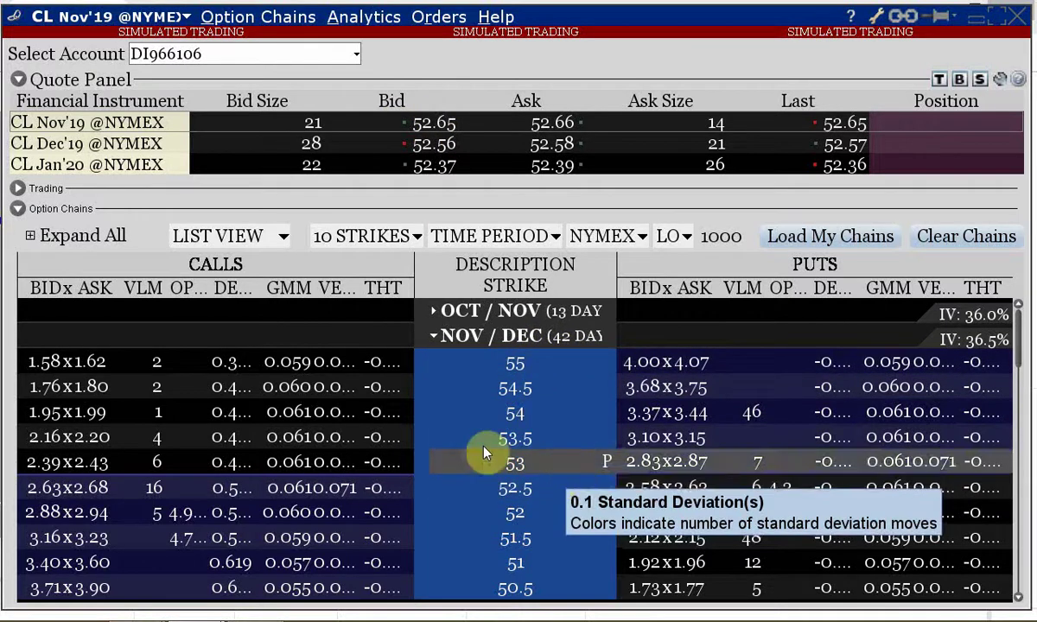
pyautogui.hotkey('alt', 'Tab')
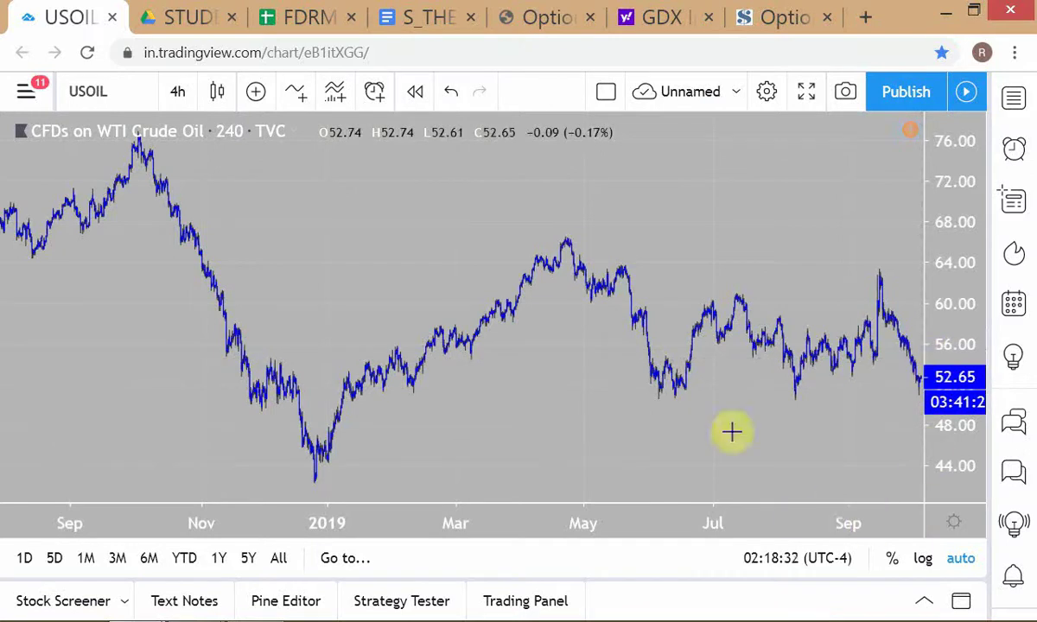
pyautogui.hotkey('alt', 'Tab')
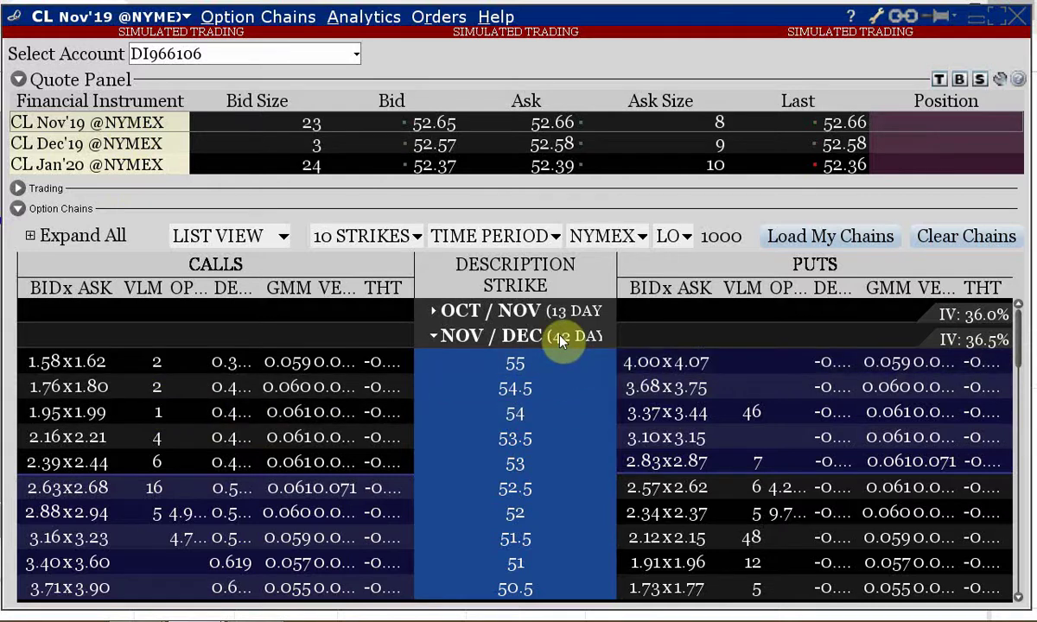
# Examine the NOV / DEC option series details, including its implied volatility, and the standard deviations of the 55 and 53 strikes
pyautogui.moveTo(560, 341)
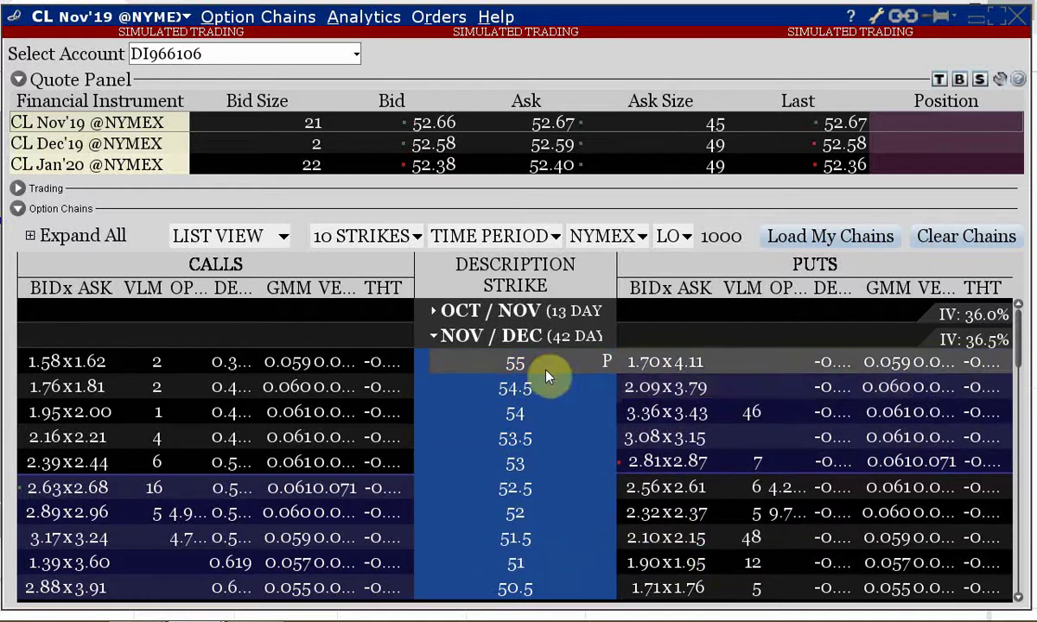
pyautogui.moveTo(545, 375)
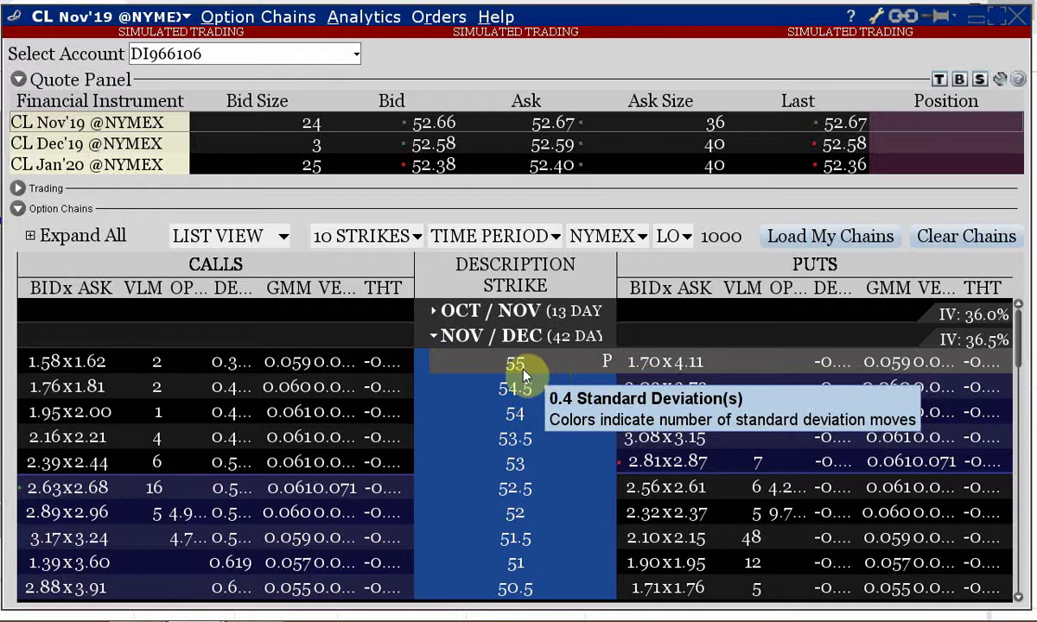
pyautogui.moveTo(509, 368)
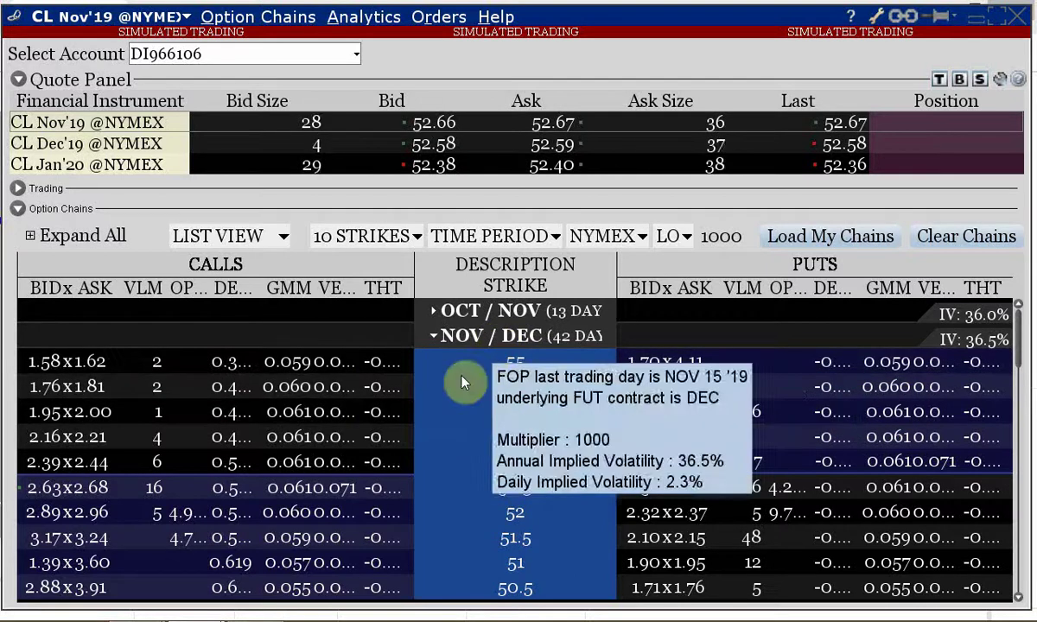
pyautogui.moveTo(547, 467)
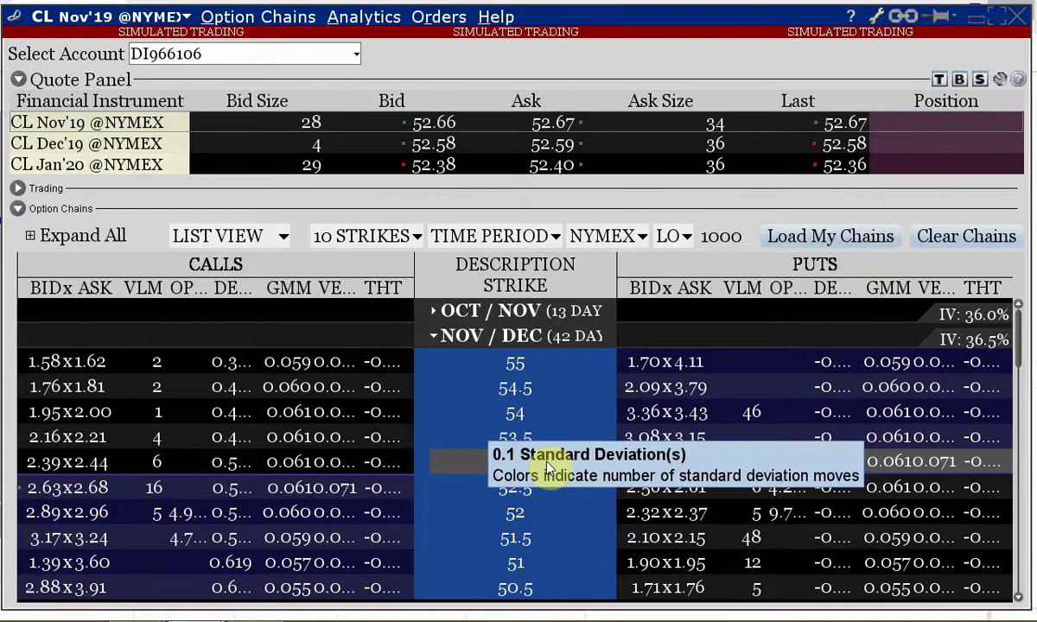
# Return to the USOIL chart on TradingView and search its symbols for VOLA
pyautogui.hotkey('alt', 'Tab')
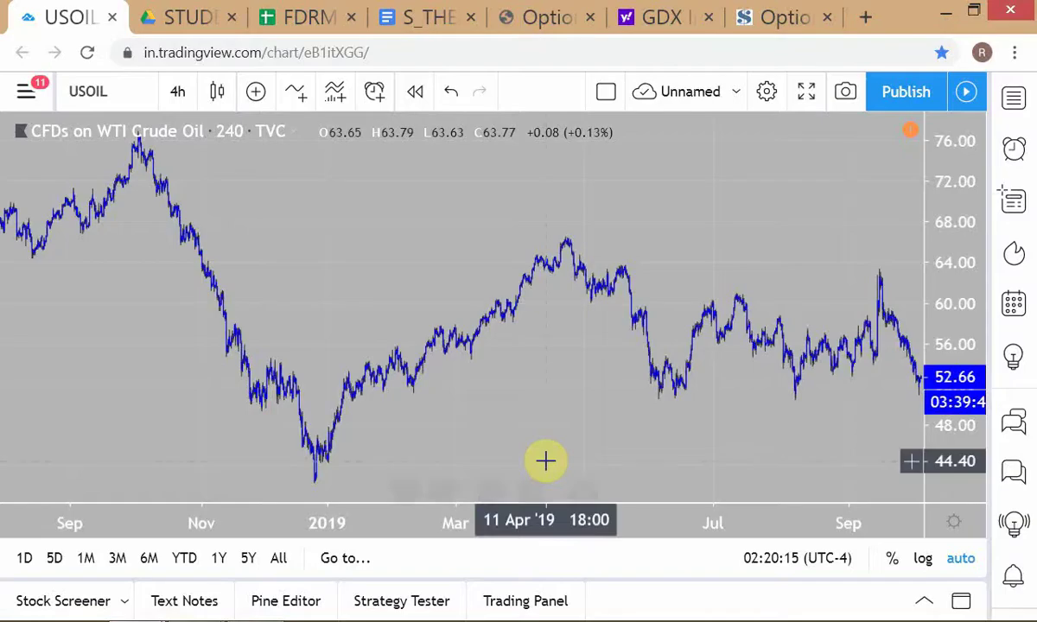
pyautogui.click(94, 90)
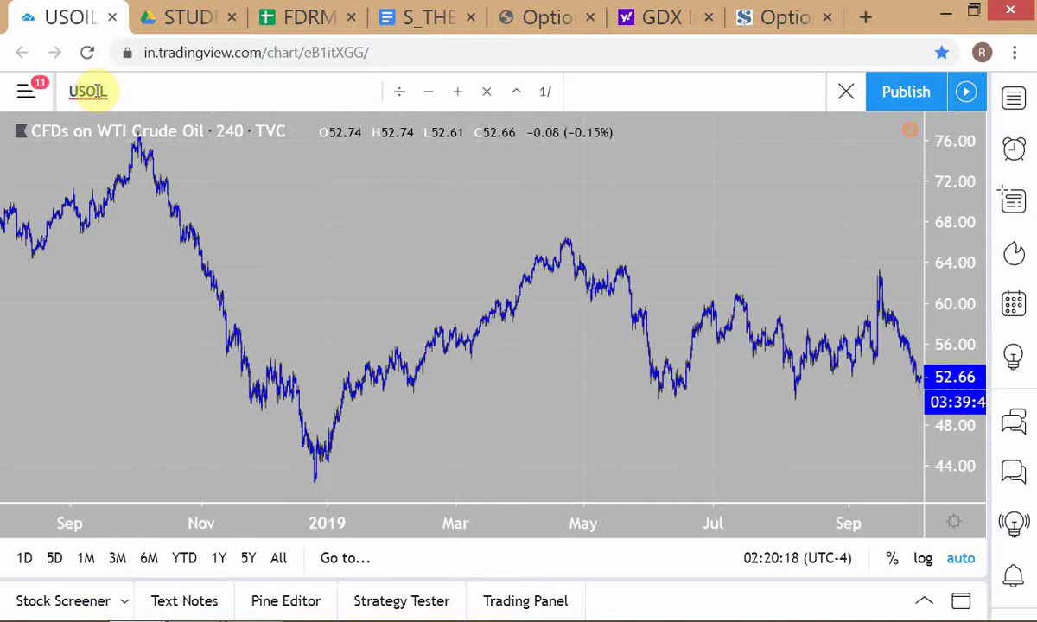
pyautogui.write('VOLA')
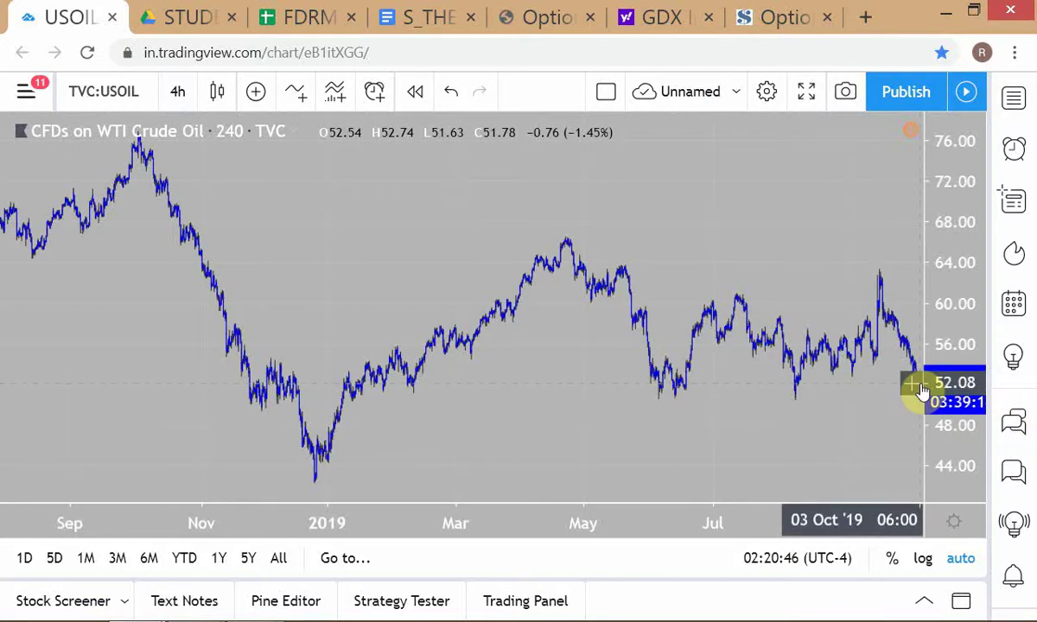
# Examine the MSFT implied volatility chart on Optionistics alongside the crude oil option chain and the USOIL price chart
pyautogui.click(744, 17)
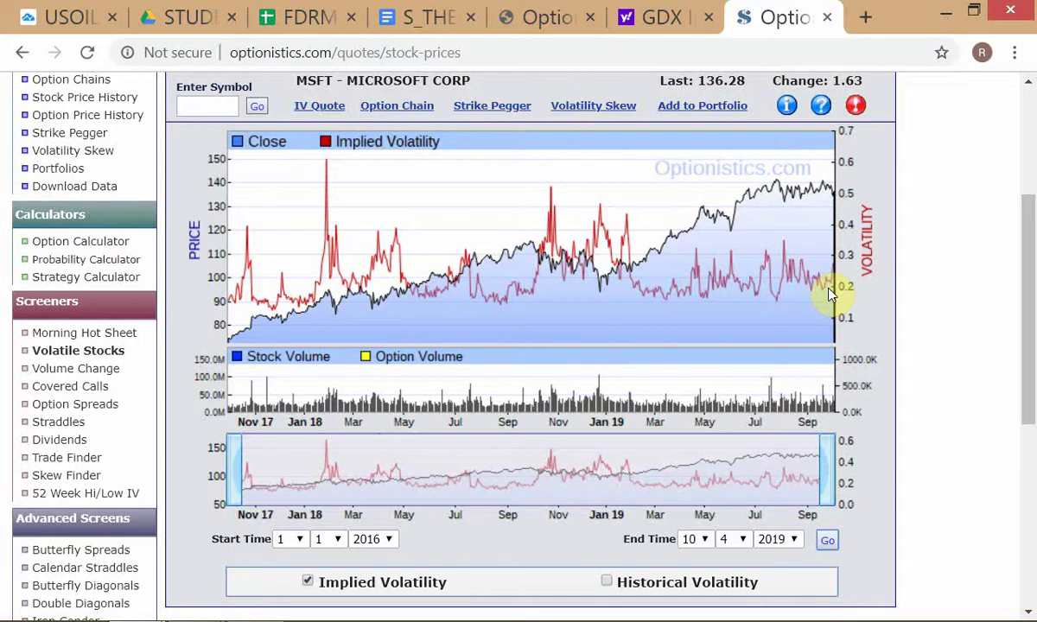
pyautogui.hotkey('alt', 'Tab')
pyautogui.press('Escape')
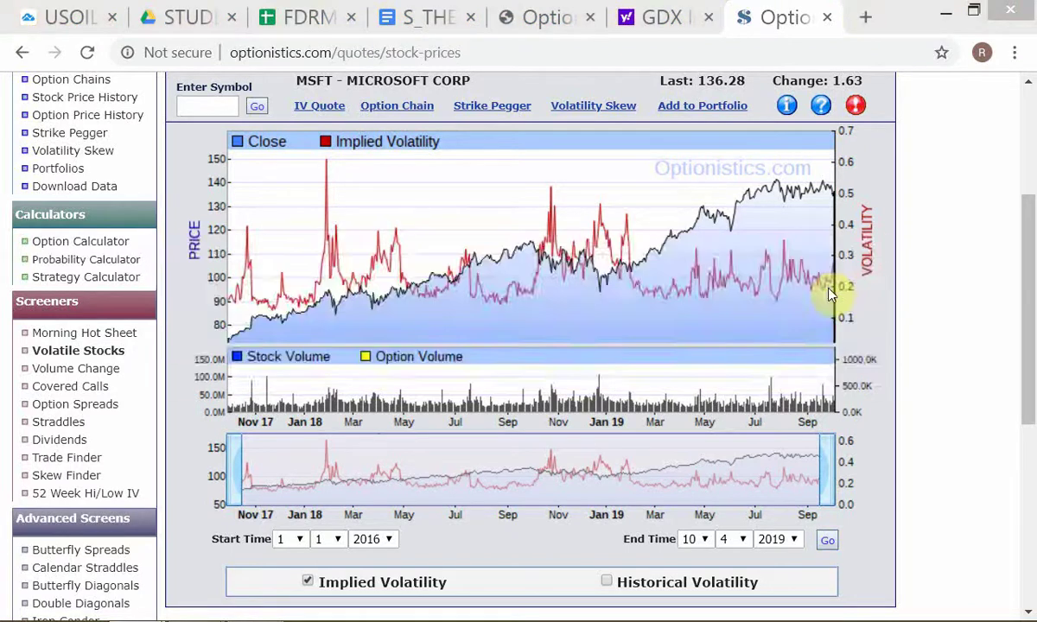
pyautogui.hotkey('alt', 'Tab')
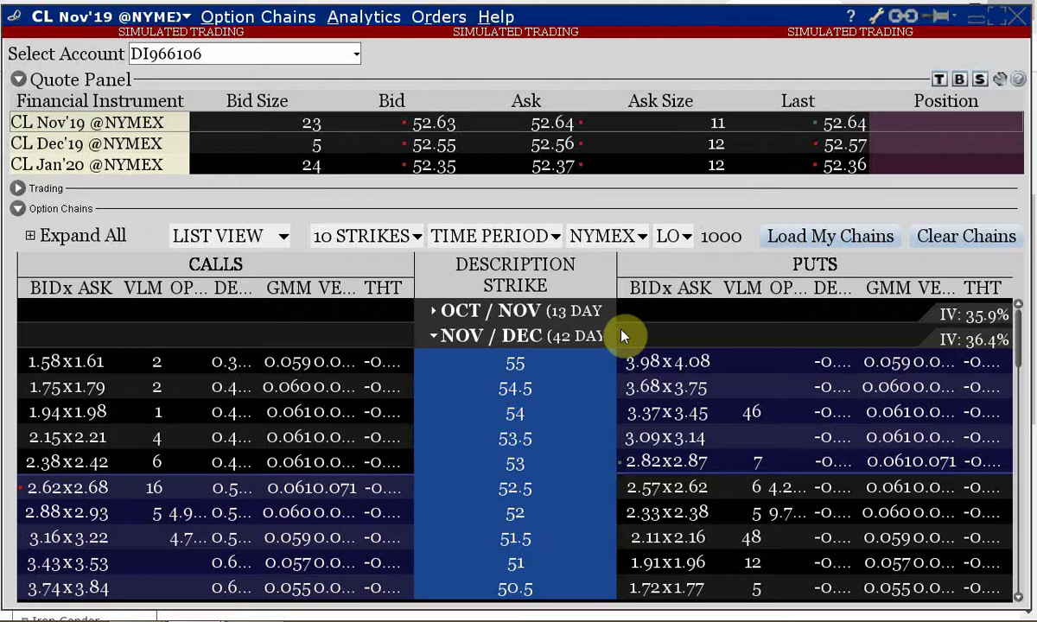
pyautogui.hotkey('alt', 'Tab')
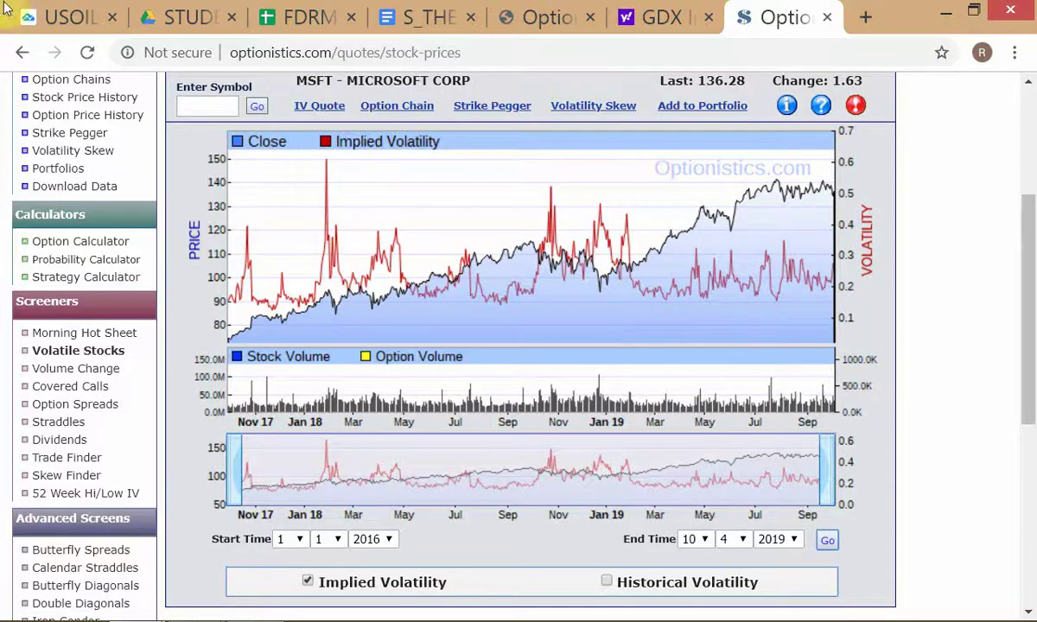
pyautogui.click(51, 20)
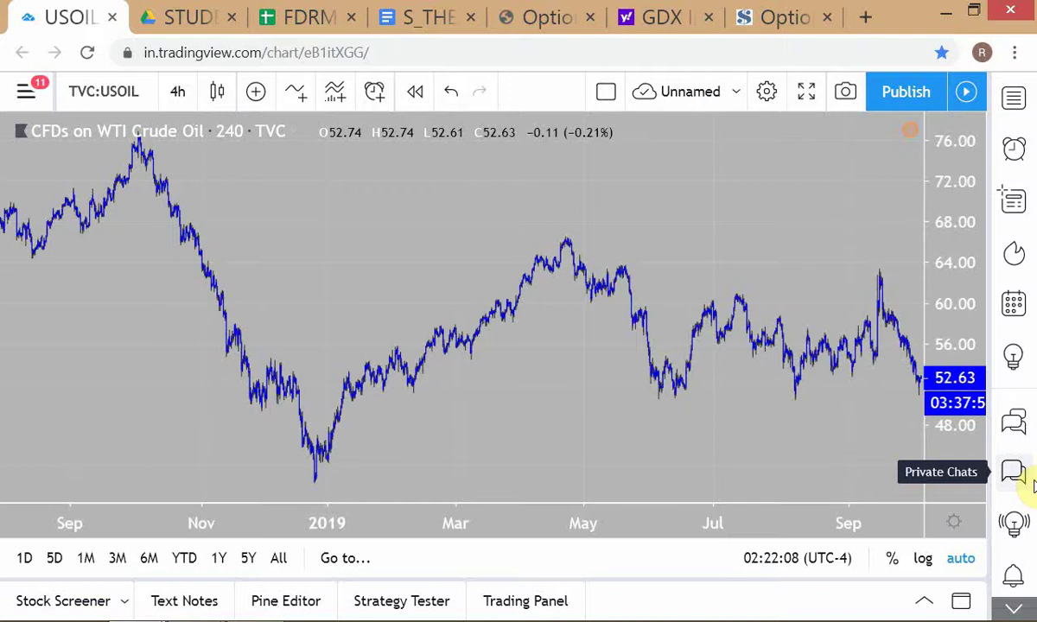
pyautogui.click(788, 21)
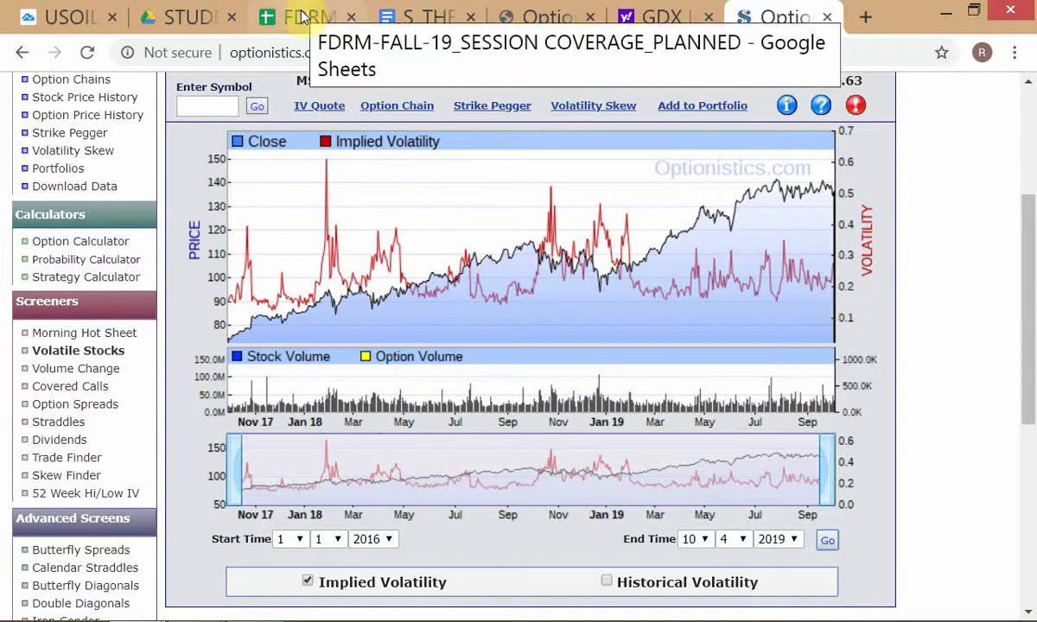
# In the FDRM-FALL-19_CALC spreadsheet in the other Chrome window, move the Opt.Tickers sheet between Inv Cap v Risk Cap and C-Wave
pyautogui.hotkey('alt', 'Tab')
pyautogui.hotkey('alt', 'Tab')
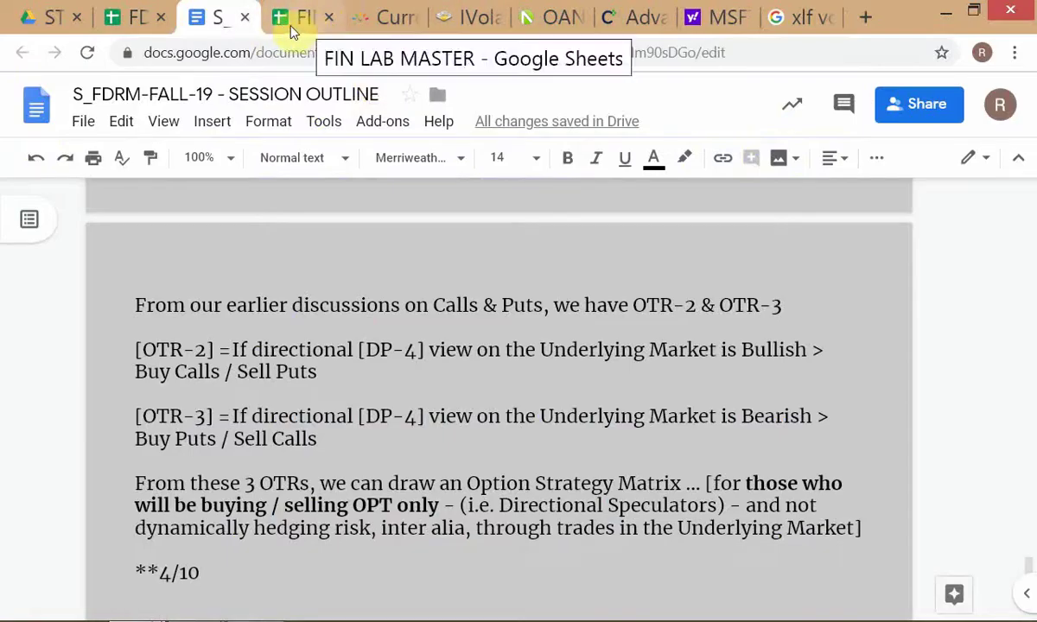
pyautogui.click(134, 17)
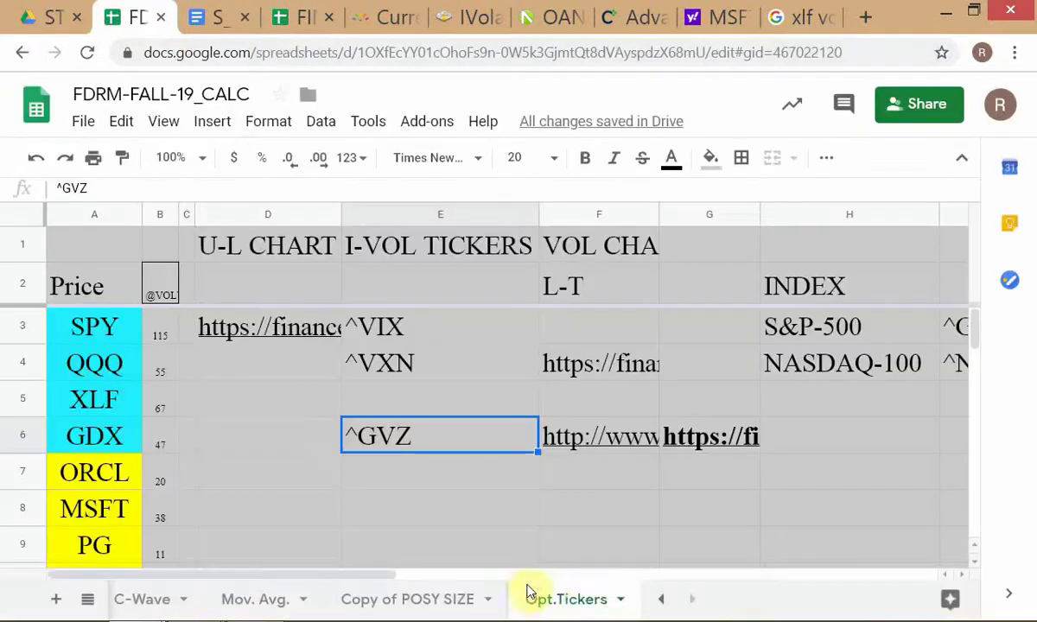
pyautogui.moveTo(560, 602); pyautogui.dragTo(106, 609)
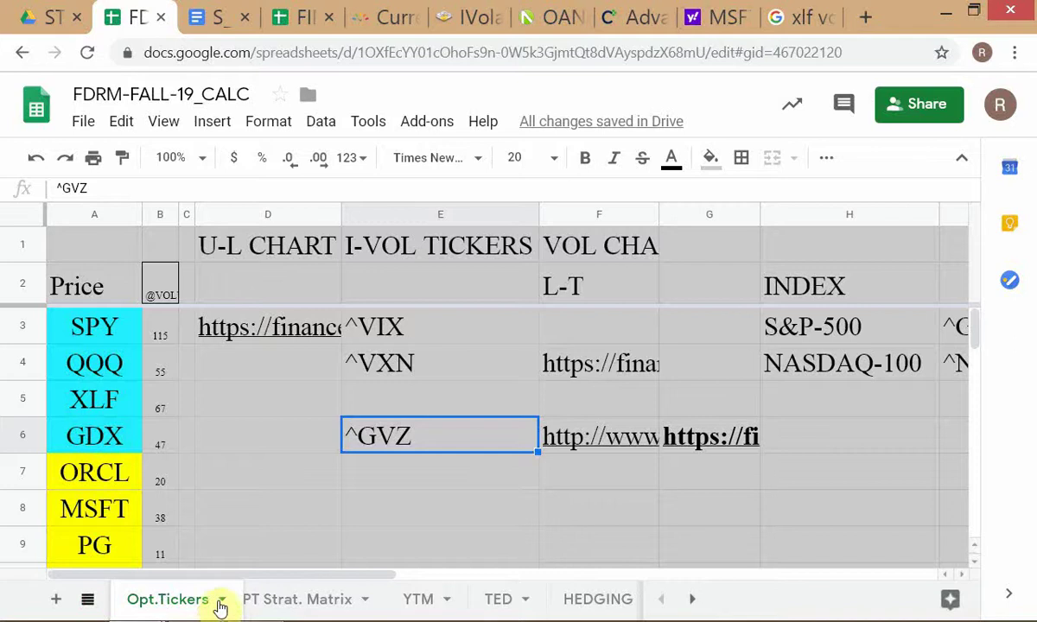
pyautogui.moveTo(221, 608); pyautogui.dragTo(485, 602)
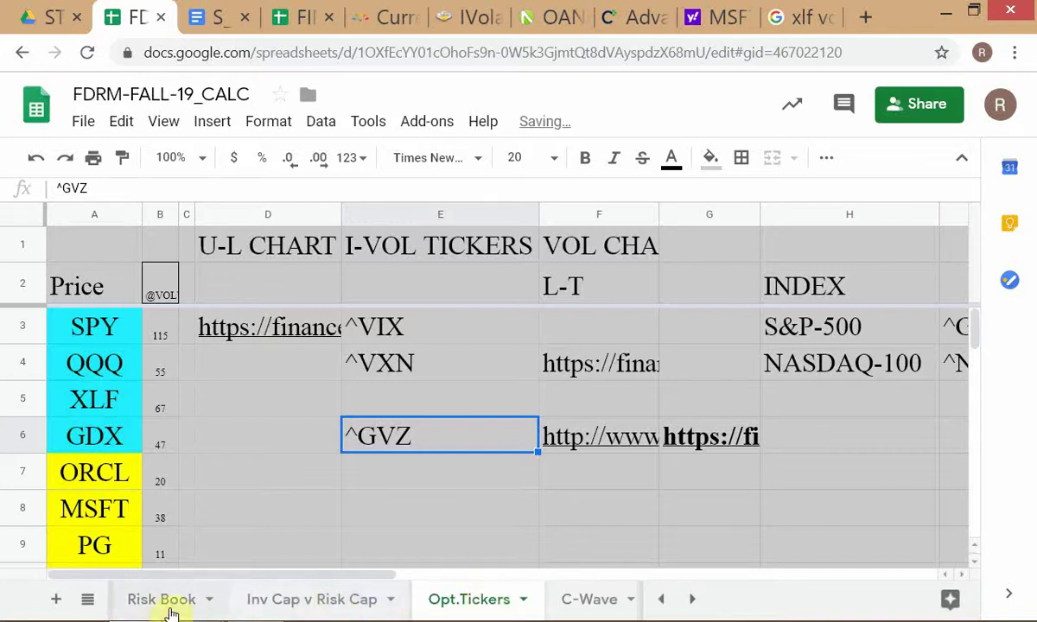
# Find and open the OPT Strat. Matrix sheet in the FDRM-FALL-19_CALC workbook
pyautogui.click(662, 600)
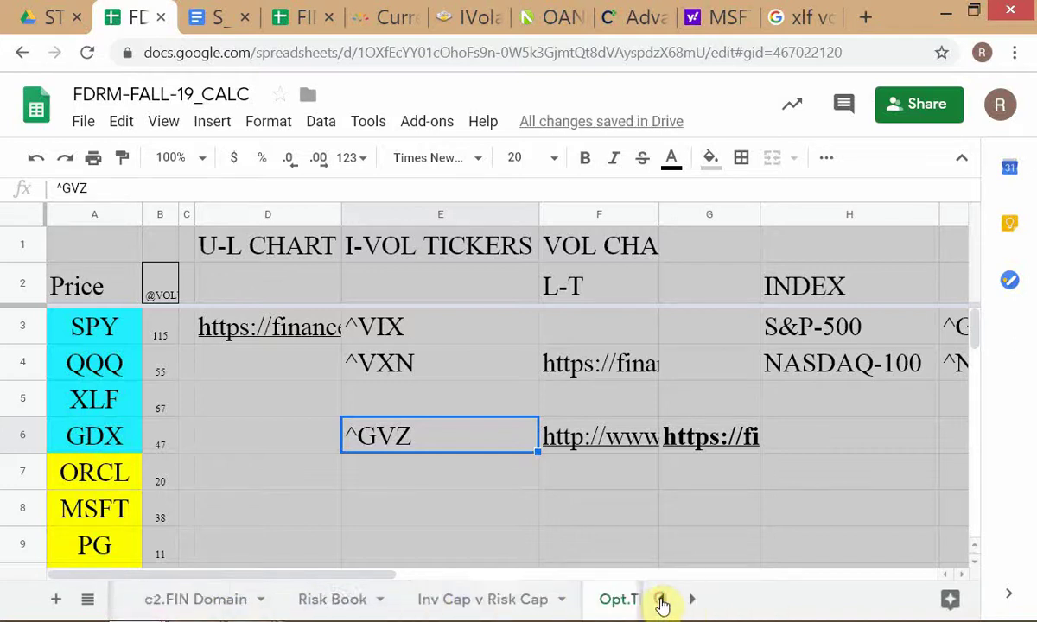
pyautogui.click(663, 600)
pyautogui.click(691, 600)
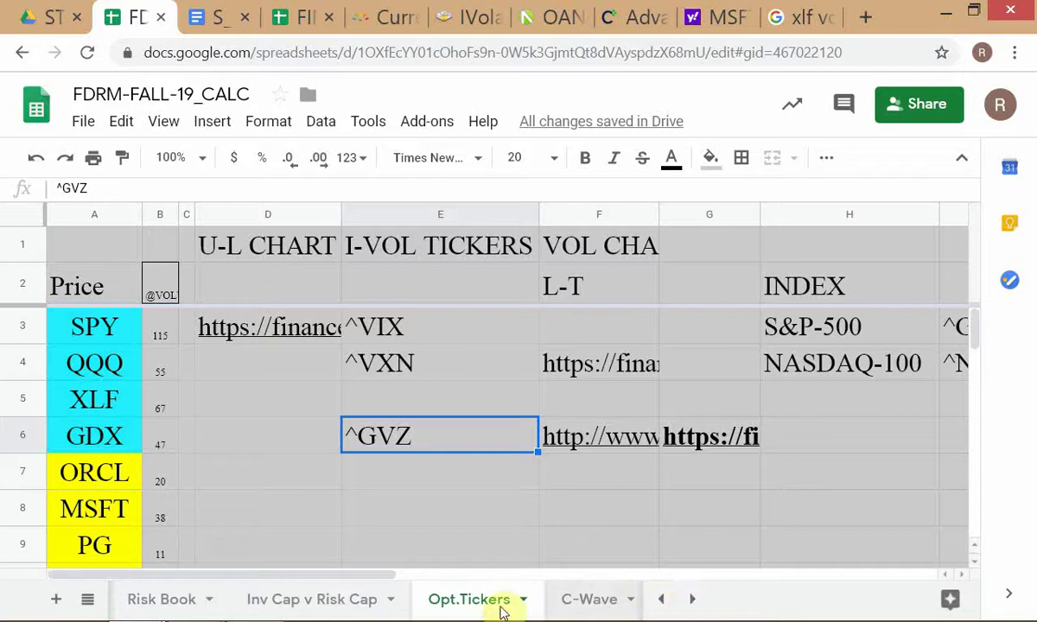
pyautogui.click(667, 603)
pyautogui.click(667, 603)
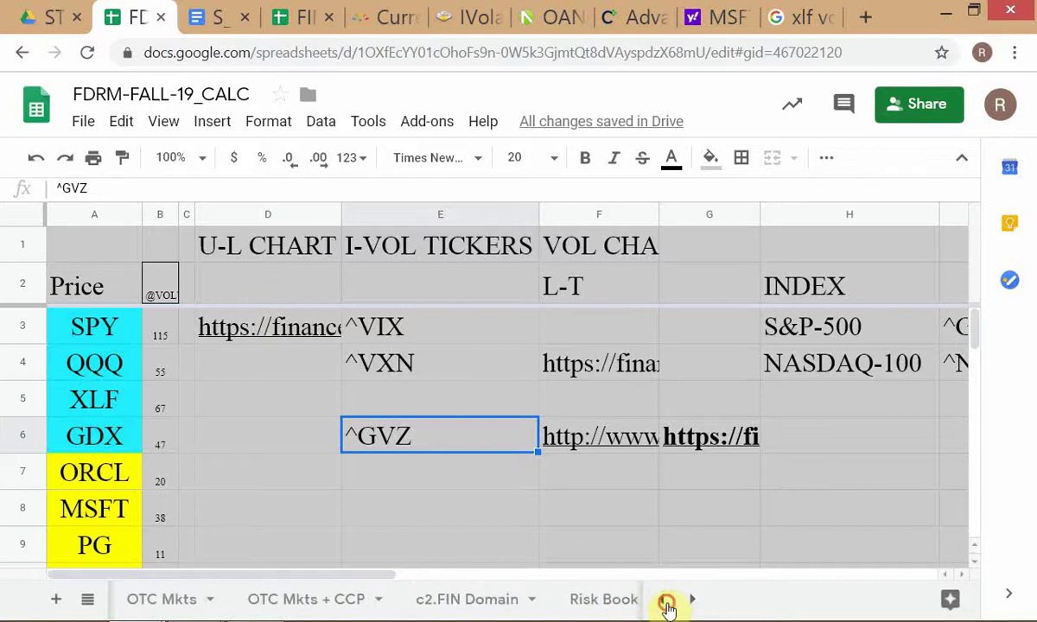
pyautogui.click(667, 603)
pyautogui.click(666, 603)
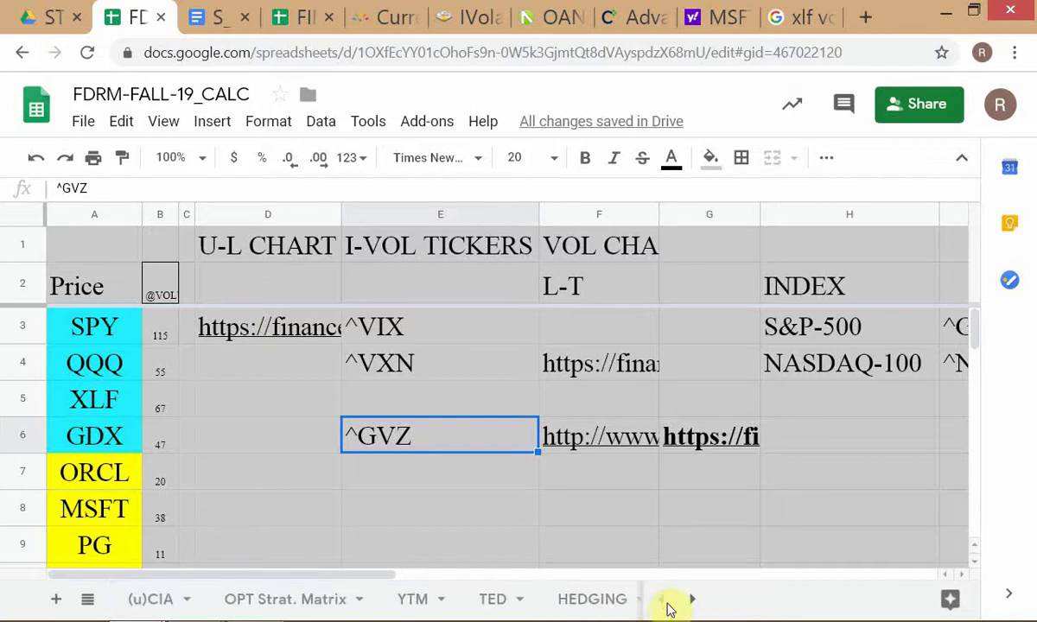
pyautogui.click(285, 599)
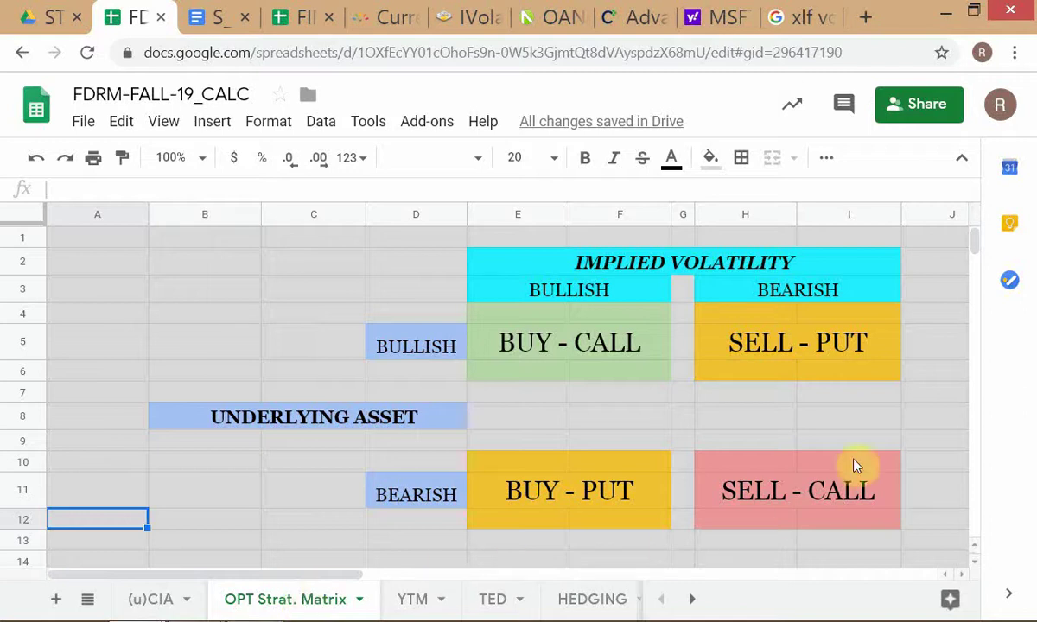
# Examine the matrix trades for a bearish underlying asset and select the SELL - CALL cell
pyautogui.click(776, 523)
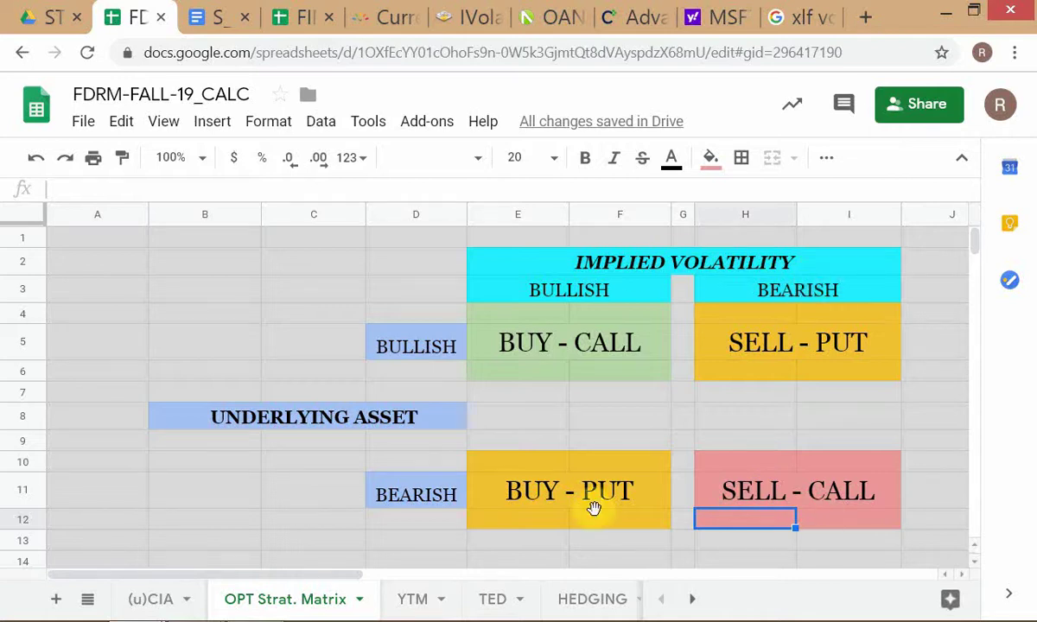
pyautogui.click(842, 499)
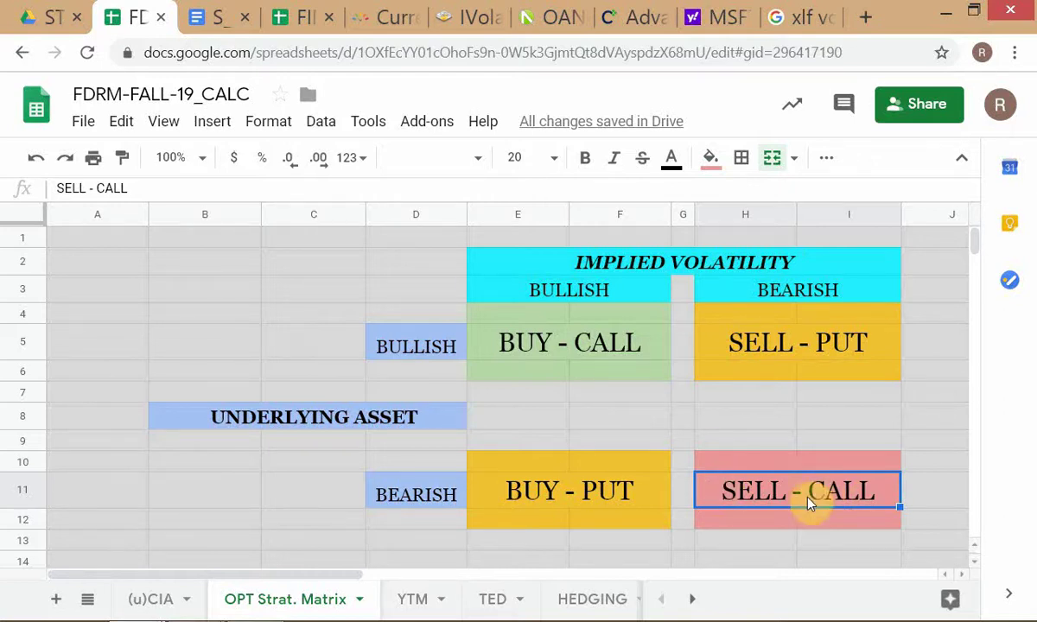
pyautogui.moveTo(813, 620)
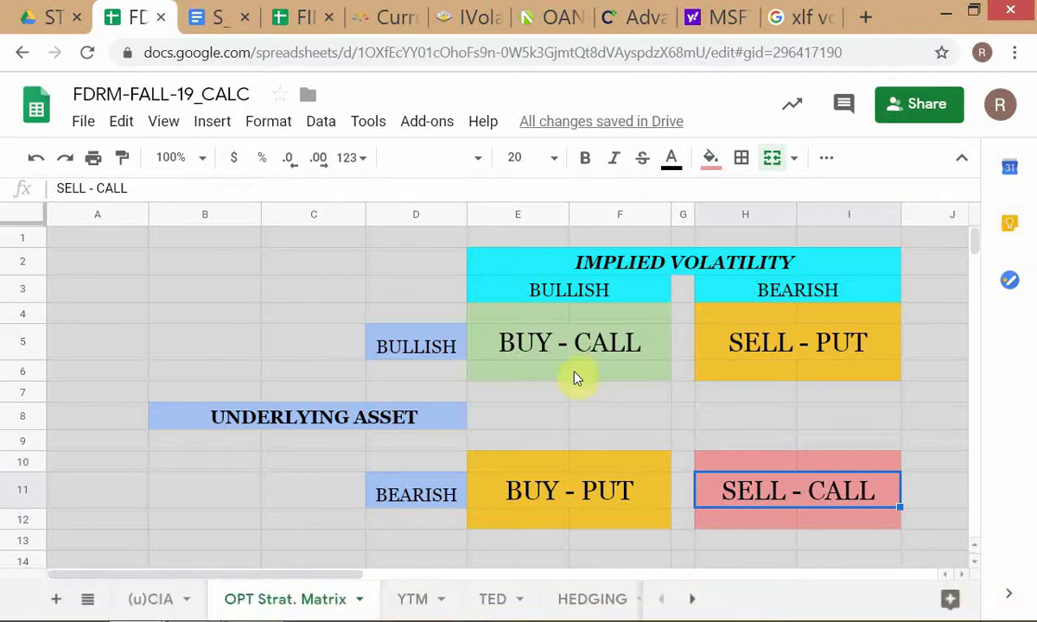
# Switch to the TradingView USOIL chart in the other Chrome window and change its interval to 60 minutes
pyautogui.hotkey('alt', 'Tab')
pyautogui.hotkey('alt', 'Tab')
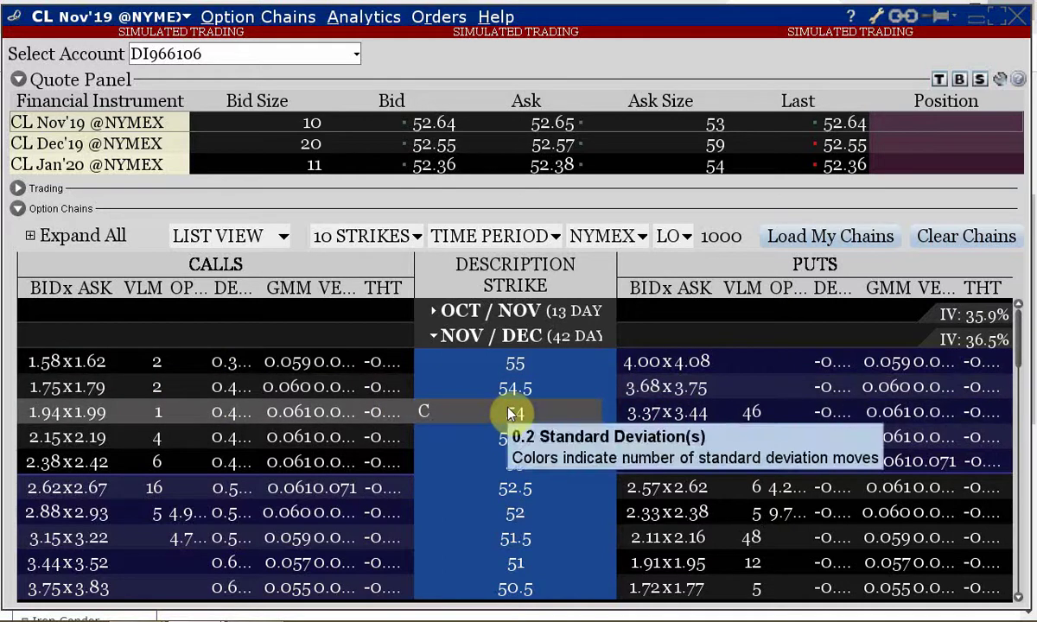
pyautogui.hotkey('alt', 'Tab')
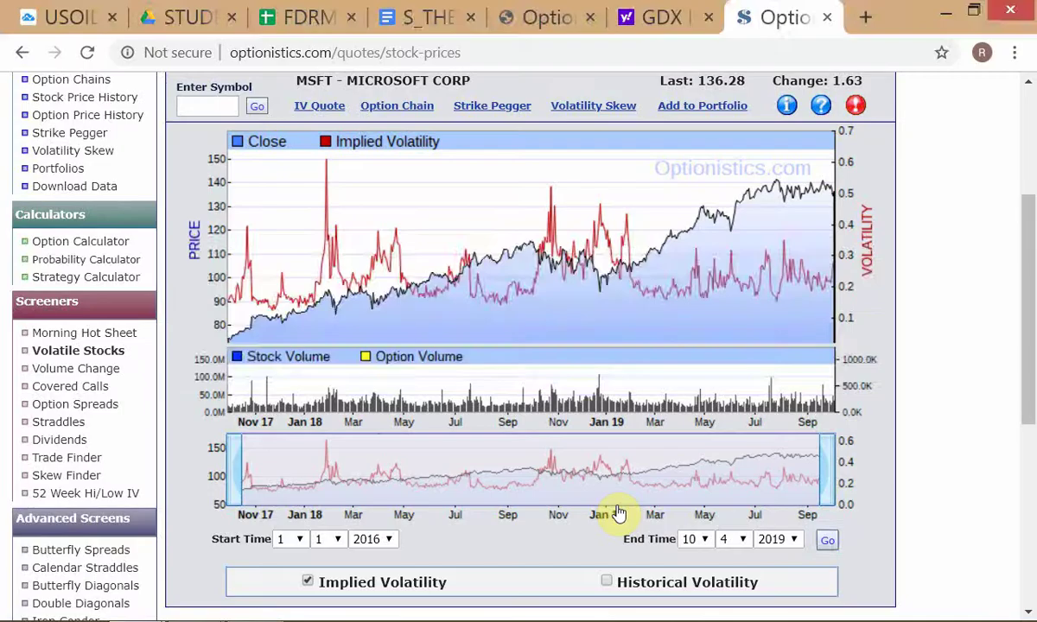
pyautogui.hotkey('alt', 'Tab')
pyautogui.hotkey('alt', 'Tab')
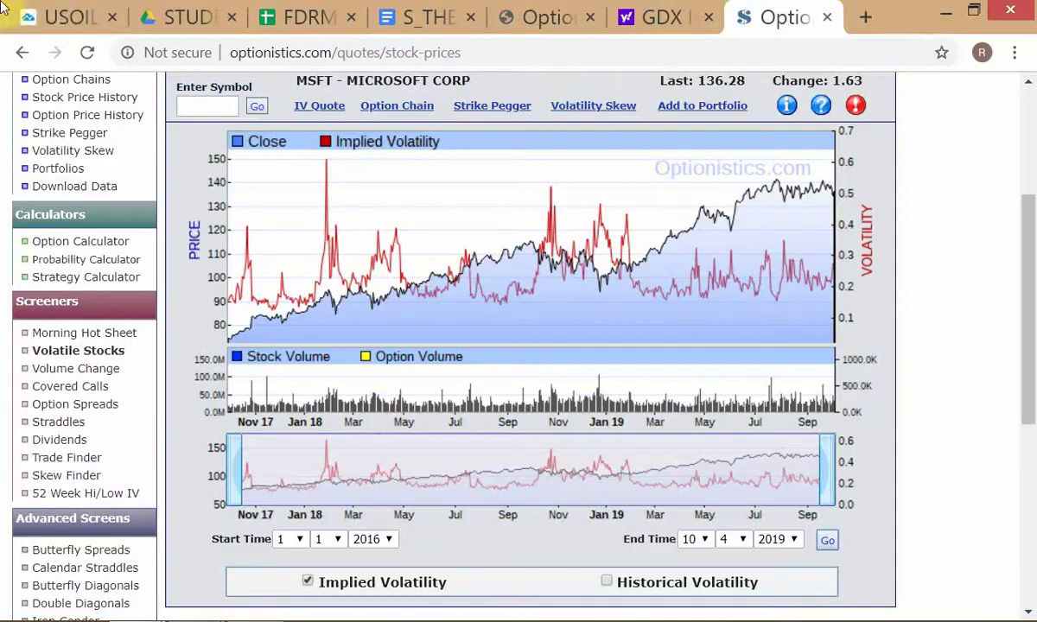
pyautogui.click(59, 19)
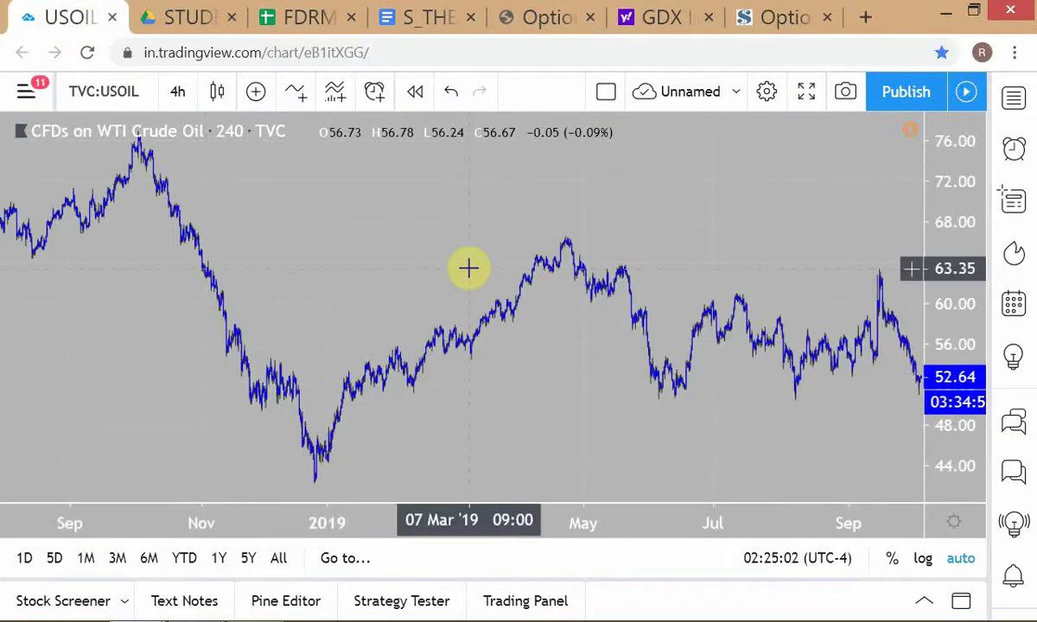
pyautogui.write('15')
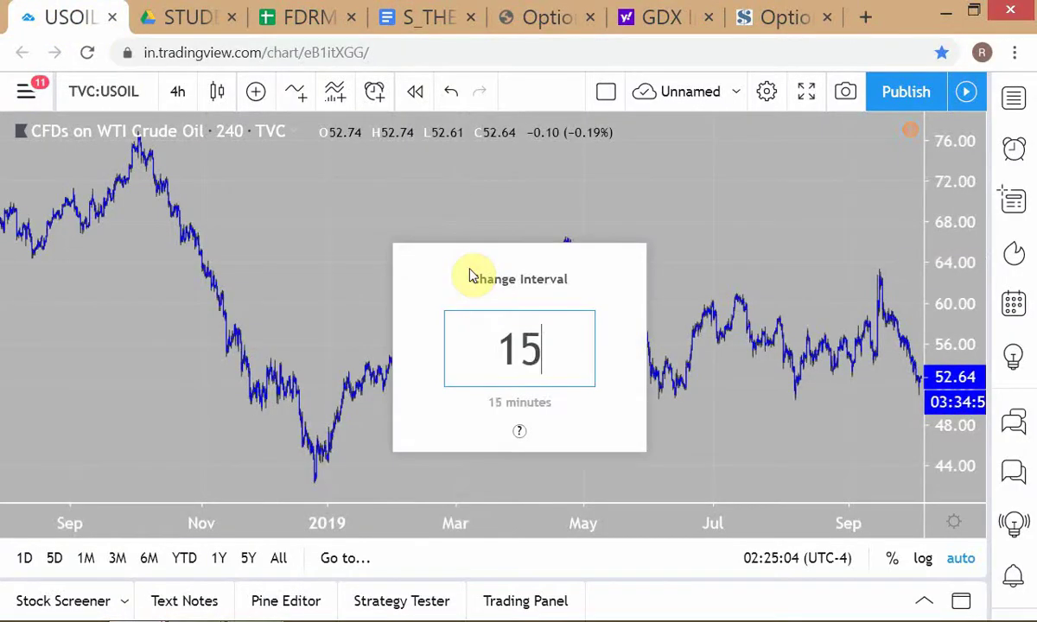
pyautogui.press('BackSpace')
pyautogui.press('BackSpace')
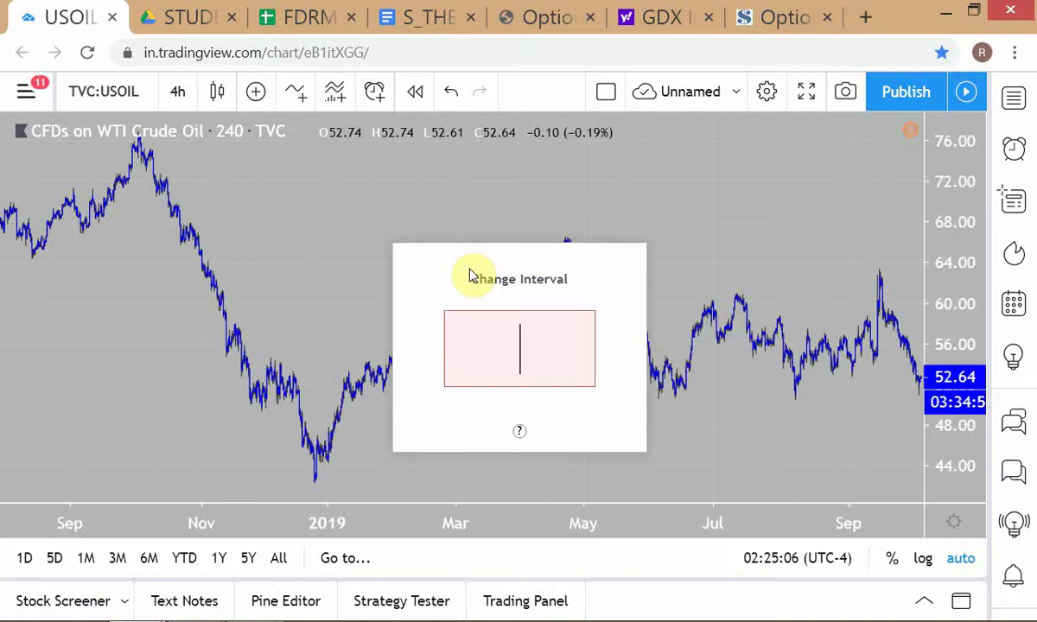
pyautogui.write('60')
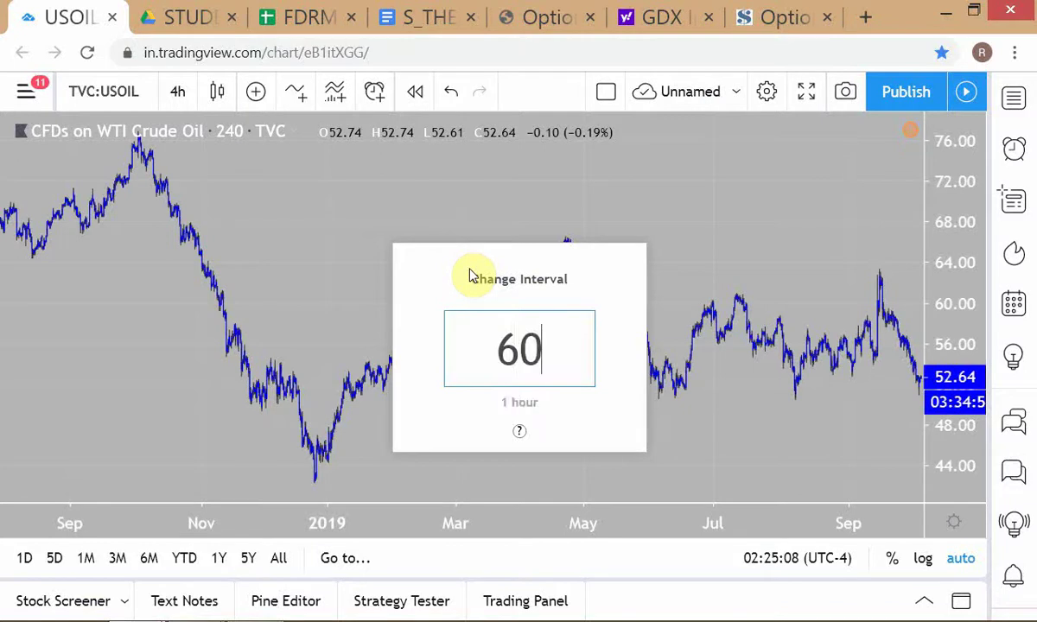
pyautogui.press('Return')
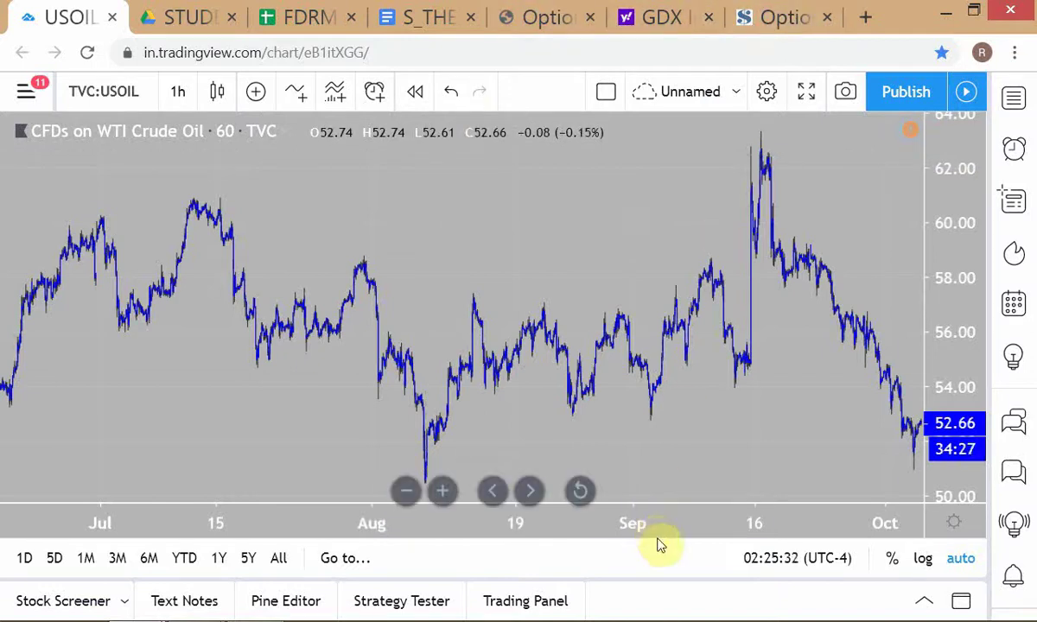
# Examine the NOV / DEC crude oil option chain's strikes and put quotes, and compare them with the OPT Strat. Matrix sheet
pyautogui.hotkey('alt', 'Tab')
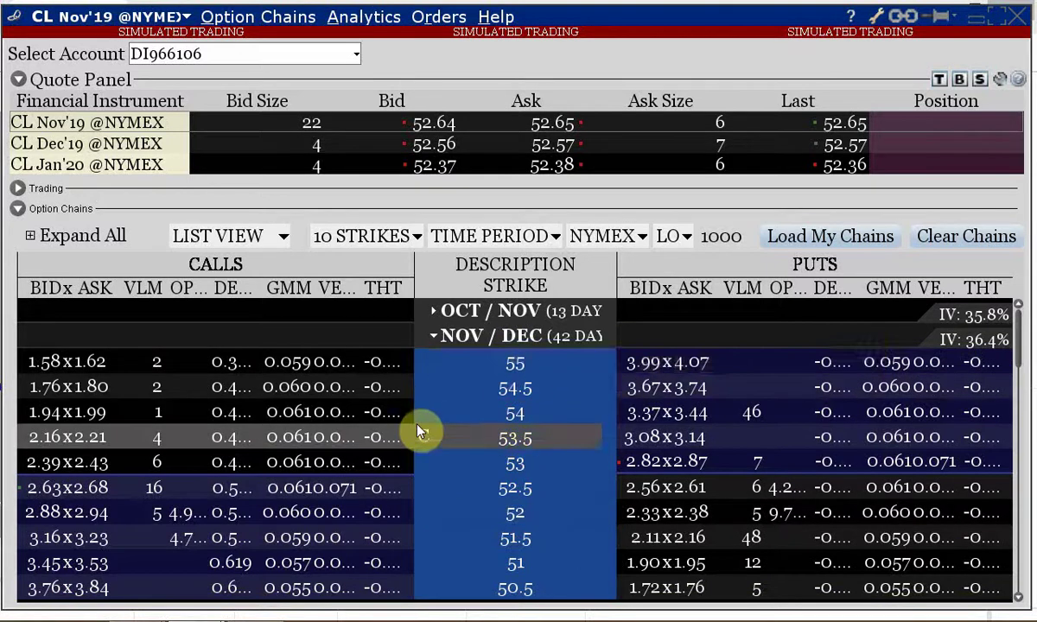
pyautogui.hotkey('alt', 'Tab')
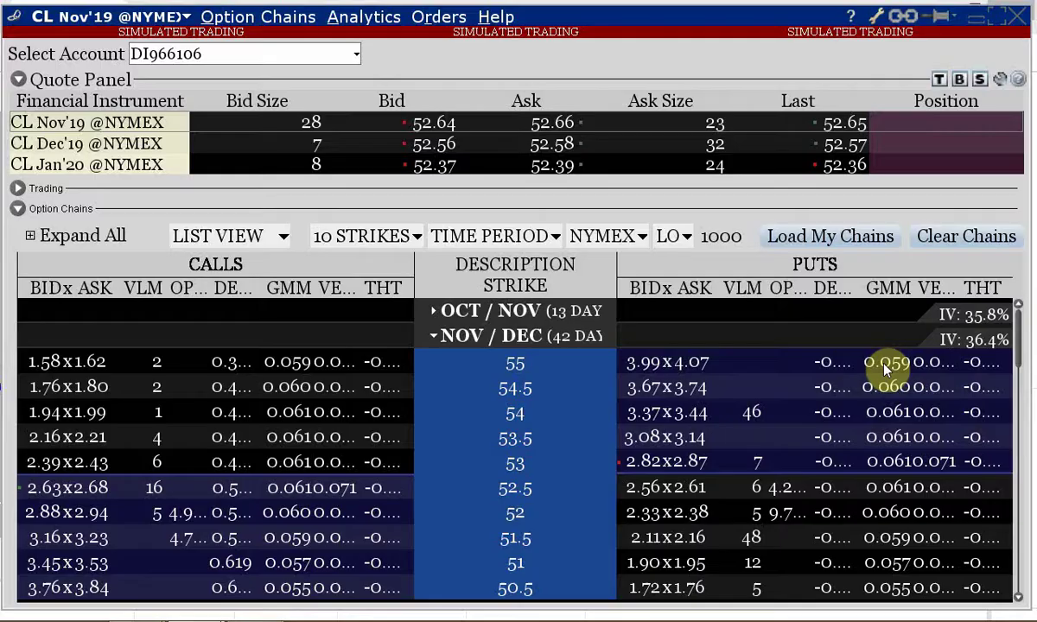
pyautogui.moveTo(528, 366)
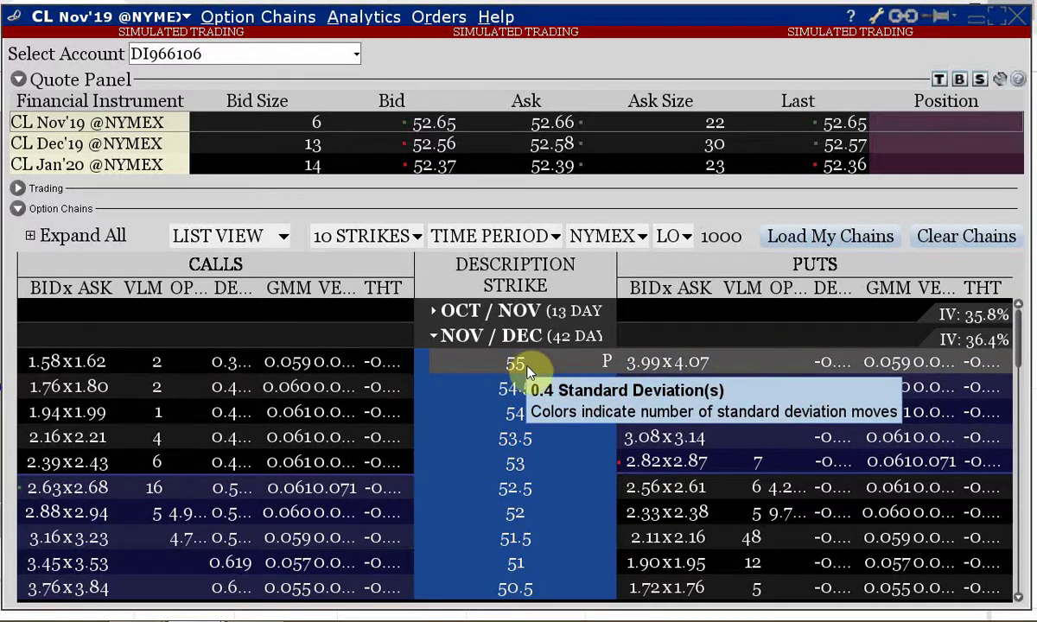
pyautogui.moveTo(812, 511)
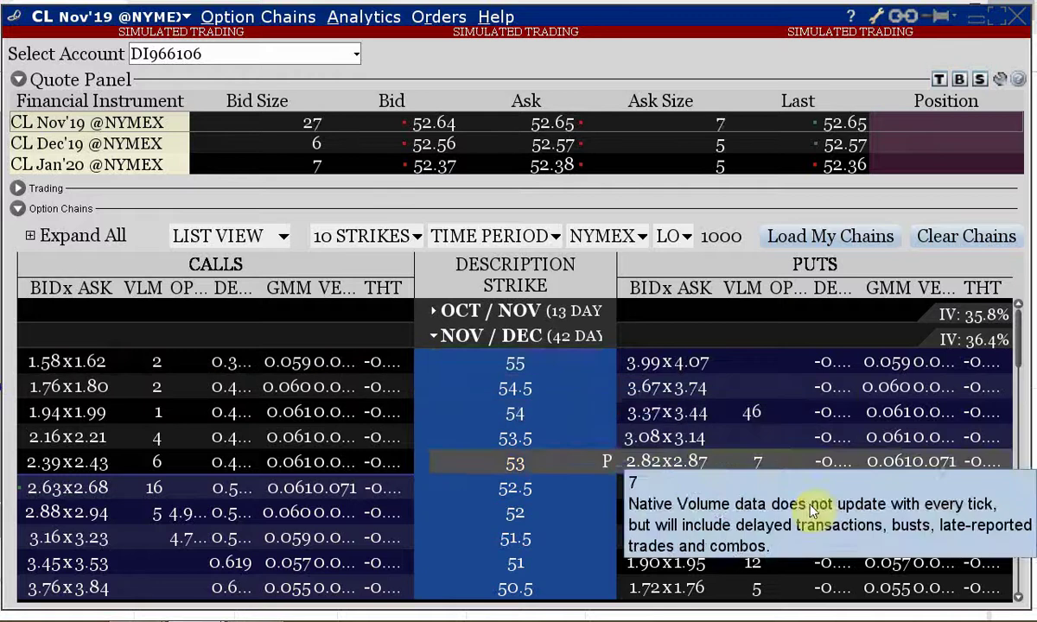
pyautogui.moveTo(524, 544)
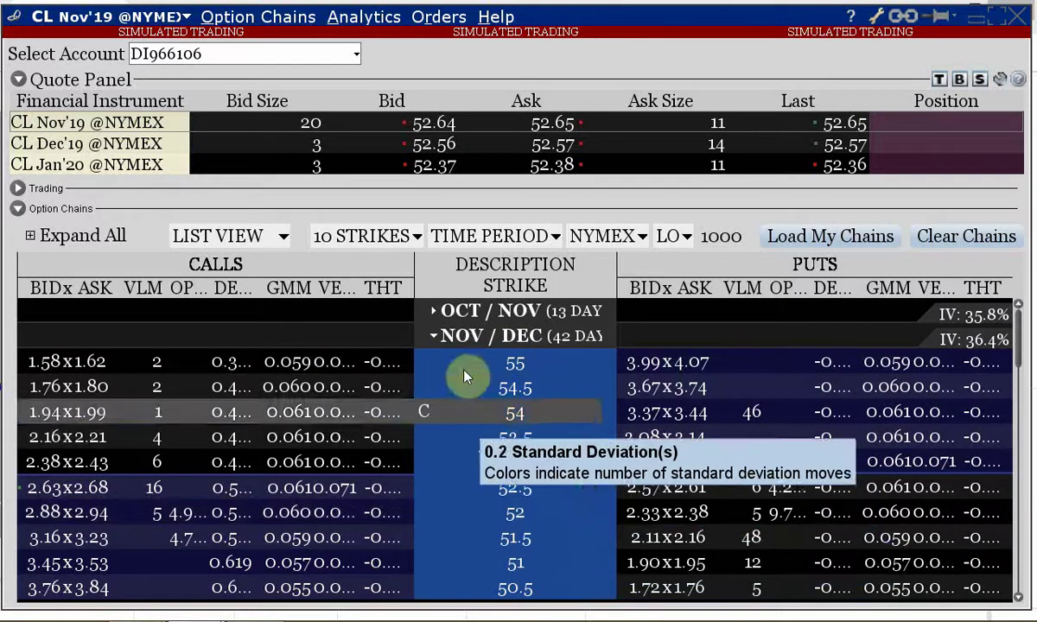
pyautogui.moveTo(435, 337)
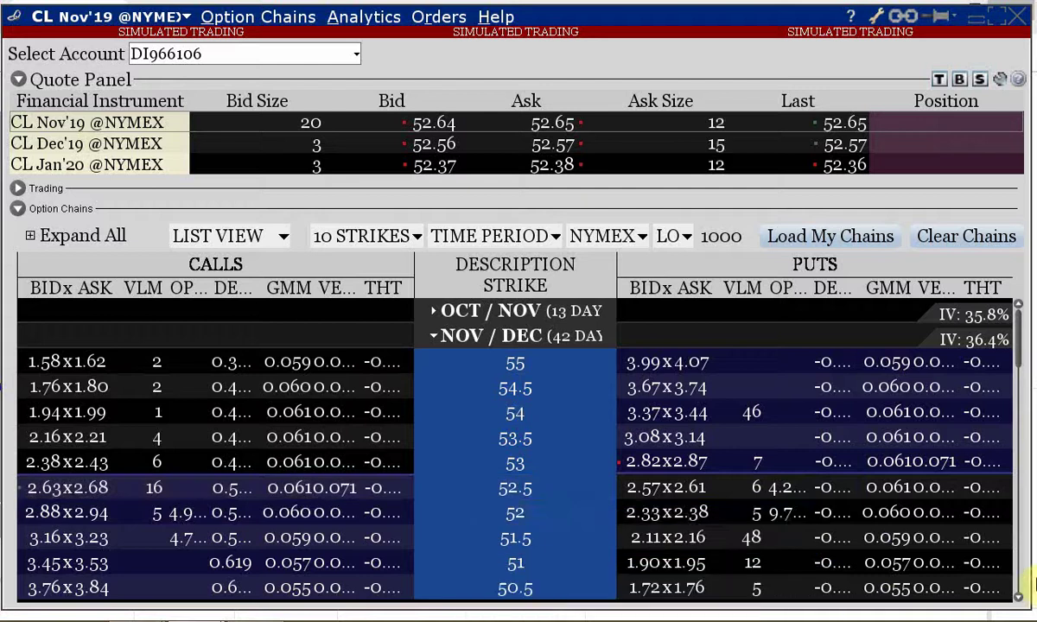
pyautogui.hotkey('alt', 'Tab')
pyautogui.hotkey('alt', 'Tab')
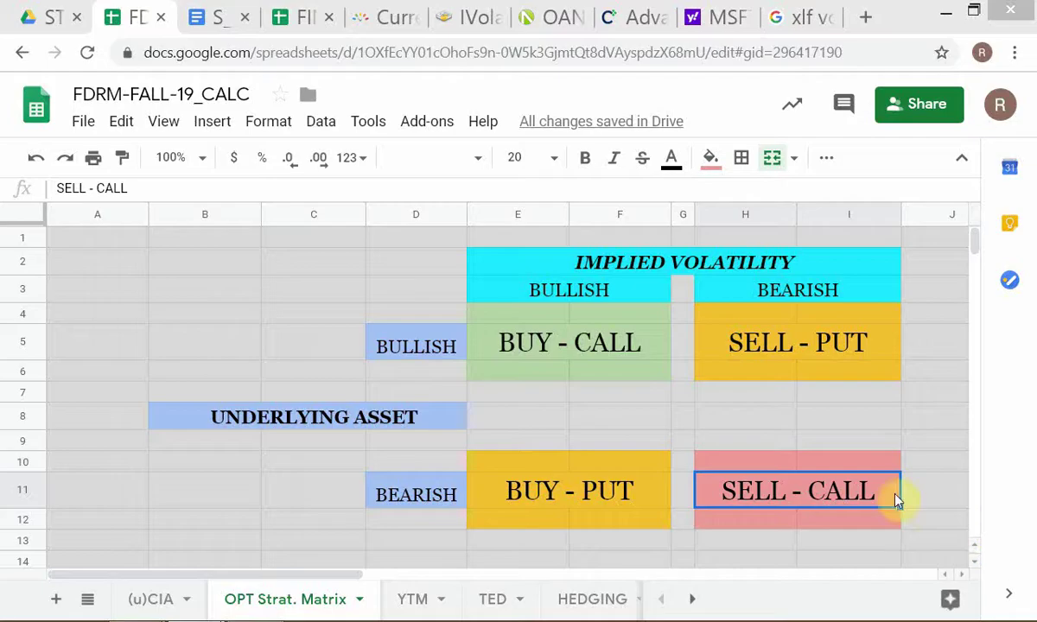
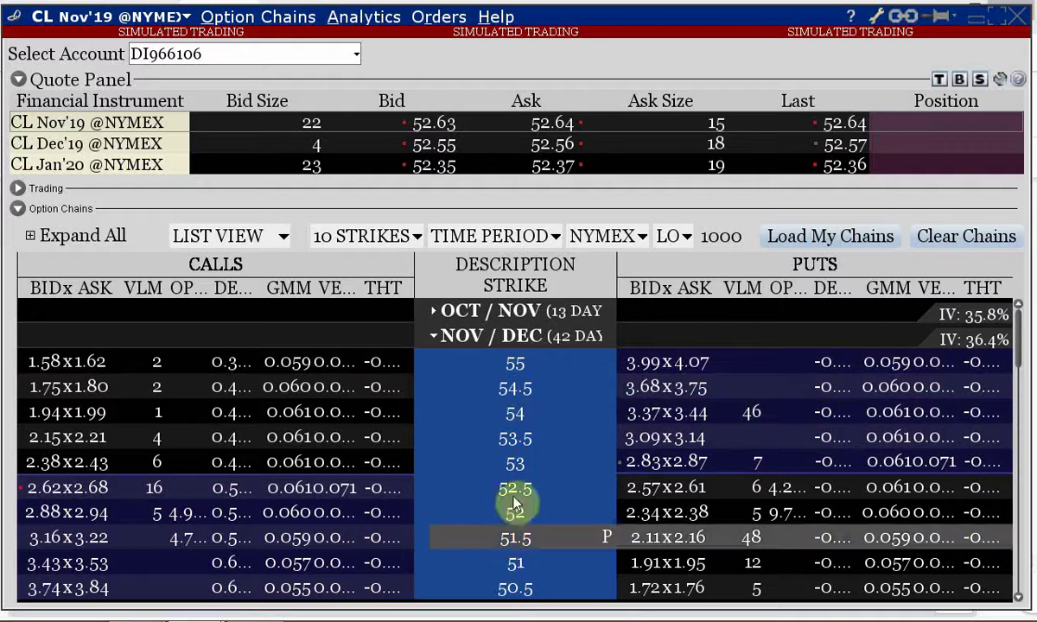
# In the crude oil option chain, collapse the NOV / DEC expiry and expand the OCT / NOV expiry
pyautogui.moveTo(607, 339)
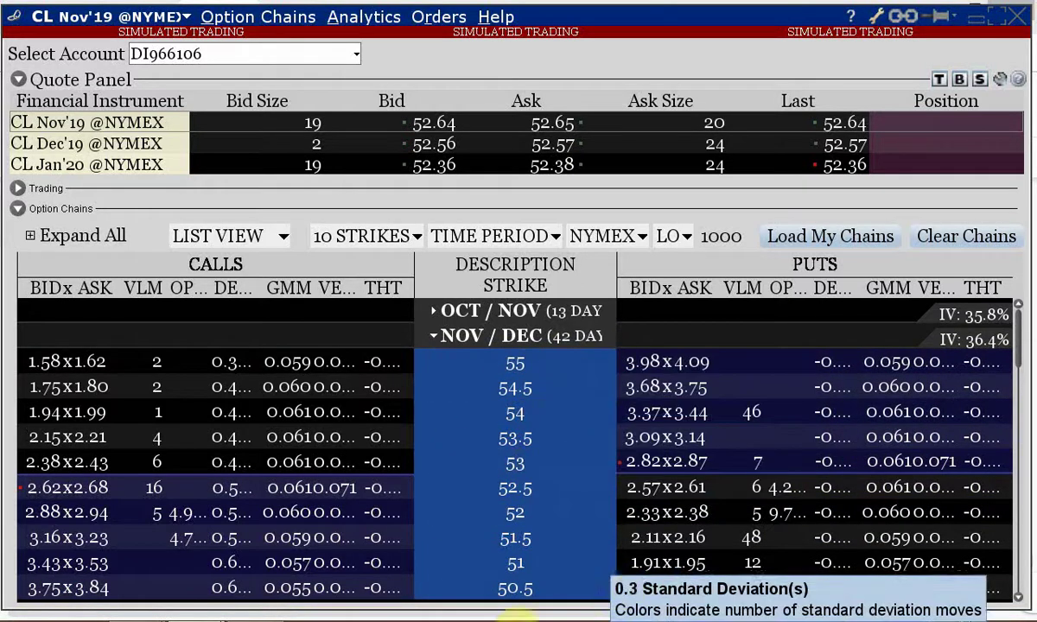
pyautogui.click(434, 337)
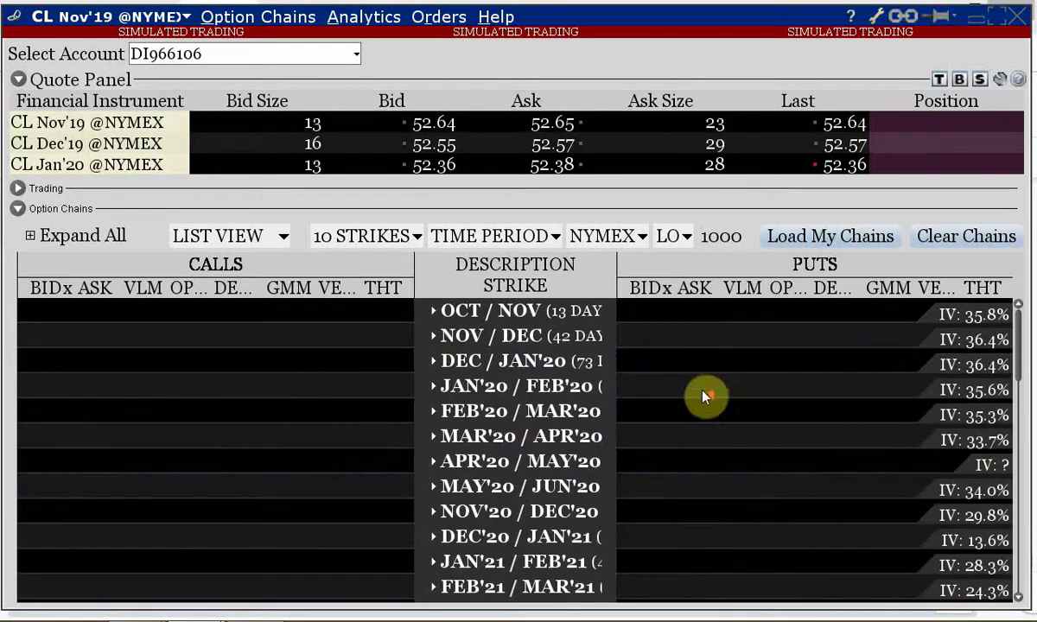
pyautogui.click(433, 311)
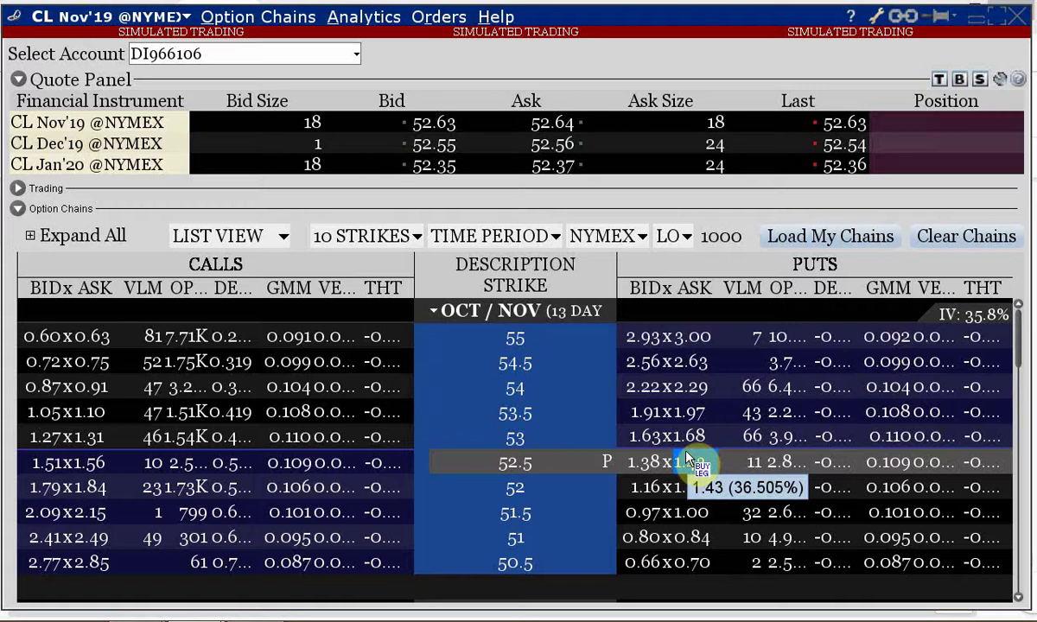
# View the Days Until Expiration input in the option-price.com calculator and the expiry and strike thumb rules in the S_THEORY document
pyautogui.hotkey('alt', 'Tab')
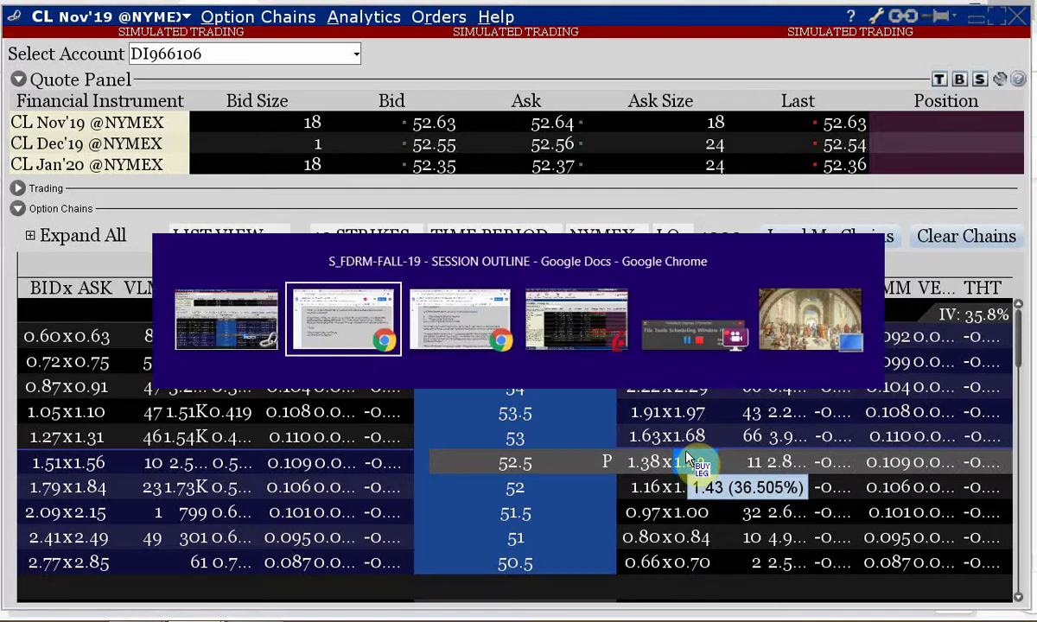
pyautogui.click(554, 20)
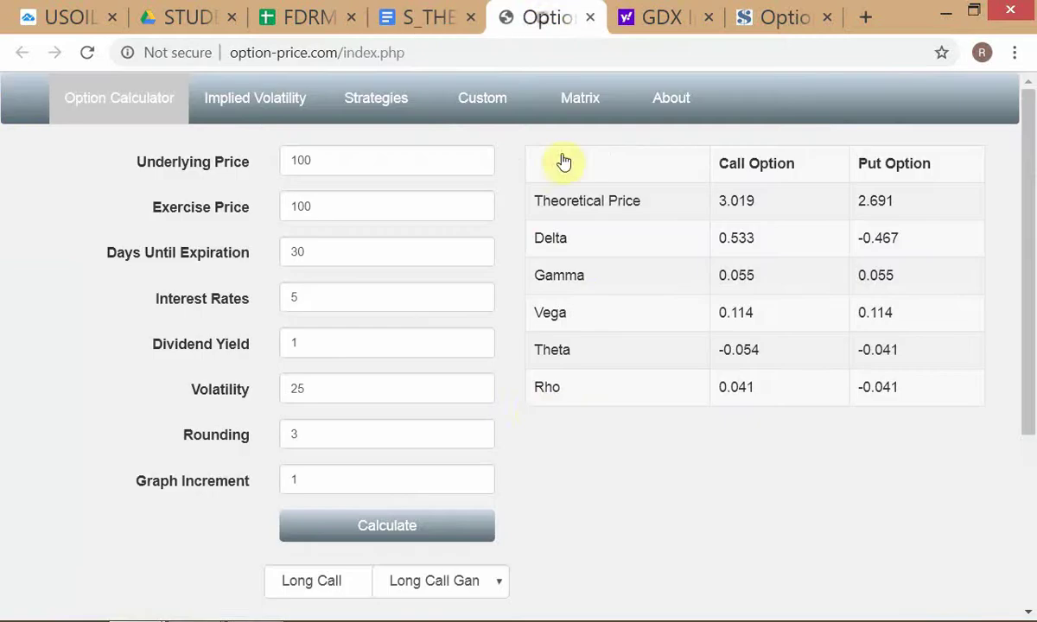
pyautogui.click(370, 257)
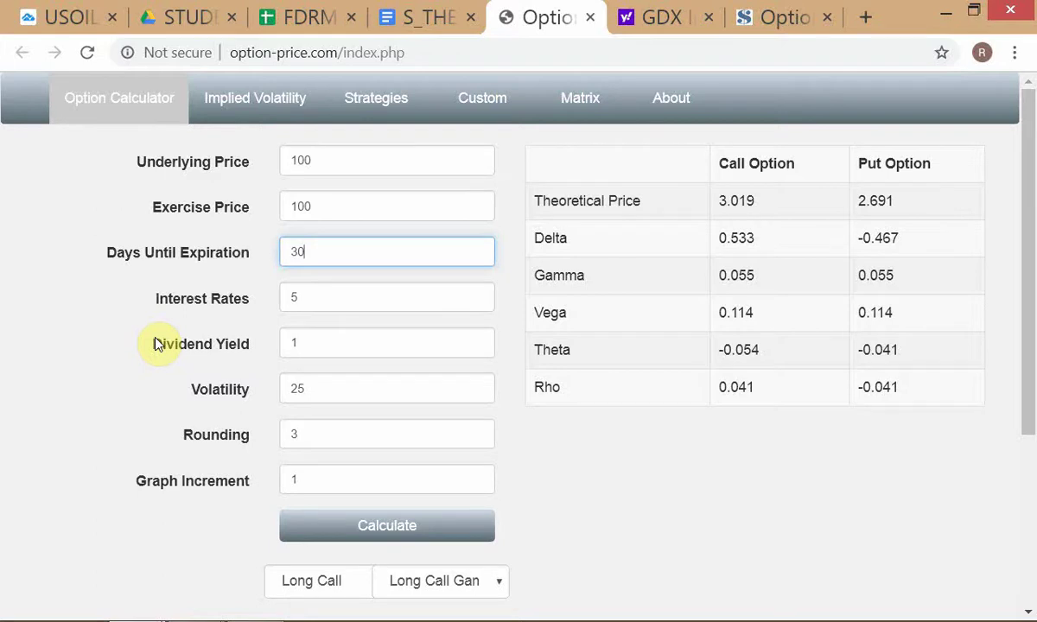
pyautogui.click(406, 19)
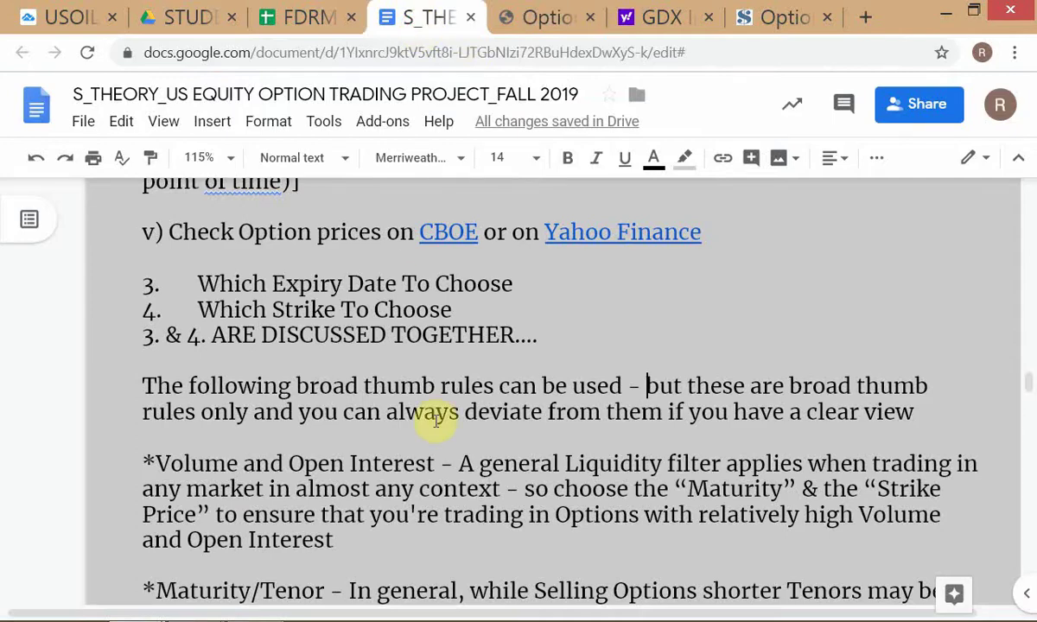
pyautogui.click(473, 358)
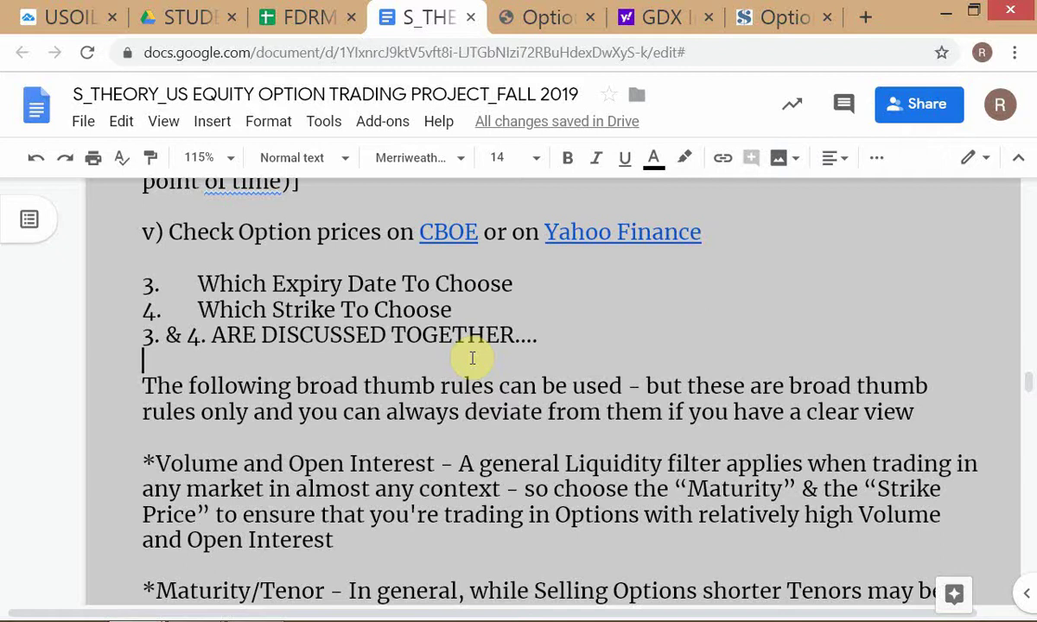
# Switch to the S_FDRM-FALL-19 - SESSION OUTLINE document and find the 24/9 notes on Option Sensitivities ("Greeks")
pyautogui.hotkey('alt', 'Tab')
pyautogui.hotkey('alt', 'Tab')
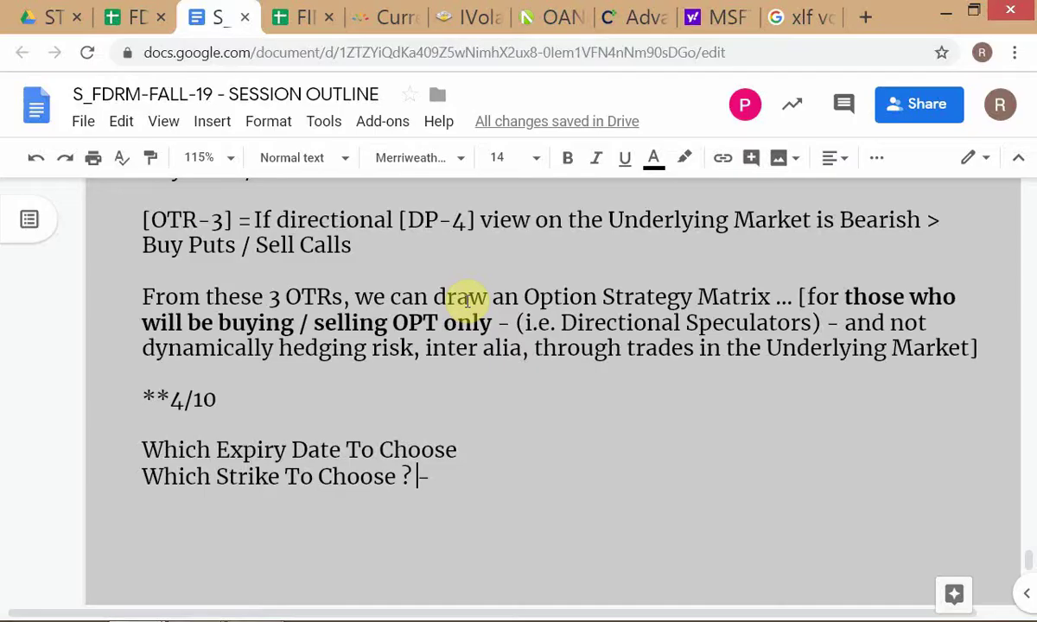
pyautogui.scroll(6, 417, 297)
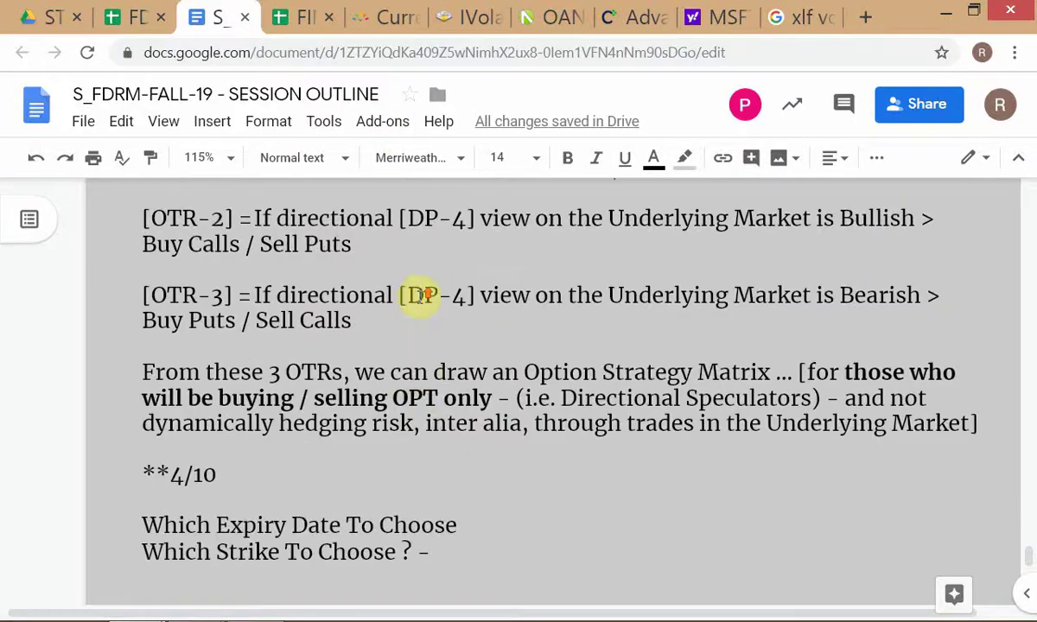
pyautogui.scroll(5, 419, 296)
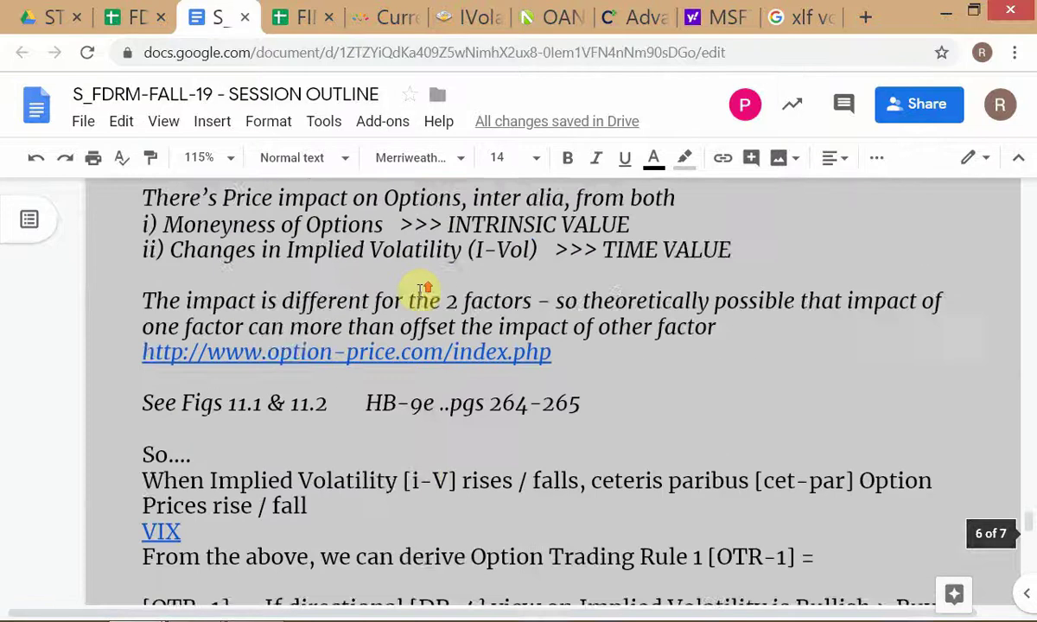
pyautogui.scroll(1, 419, 291)
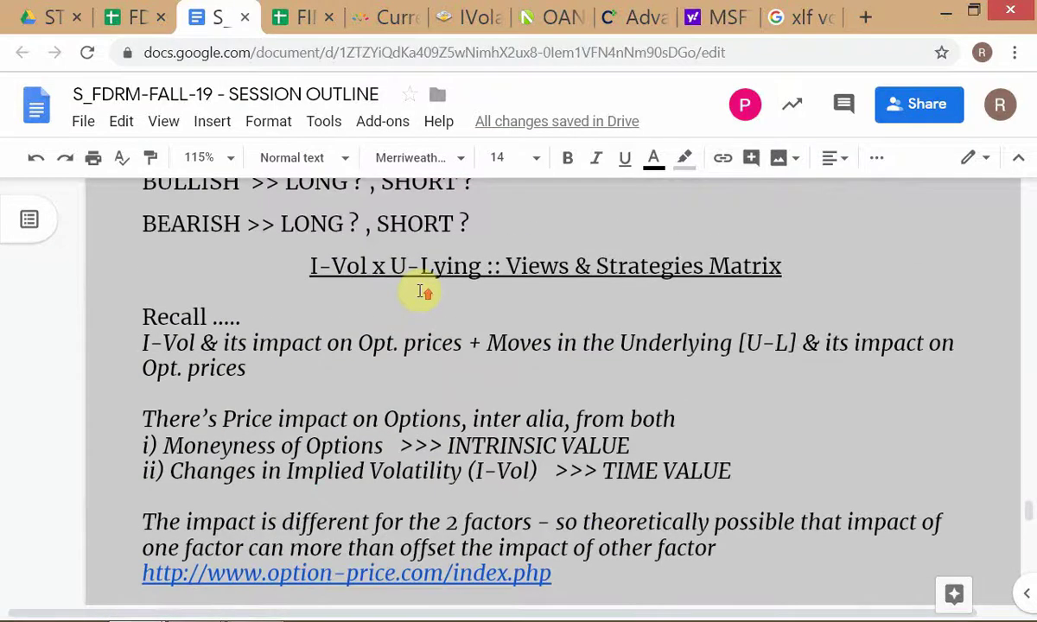
pyautogui.scroll(2, 421, 288)
pyautogui.scroll(10, 436, 311)
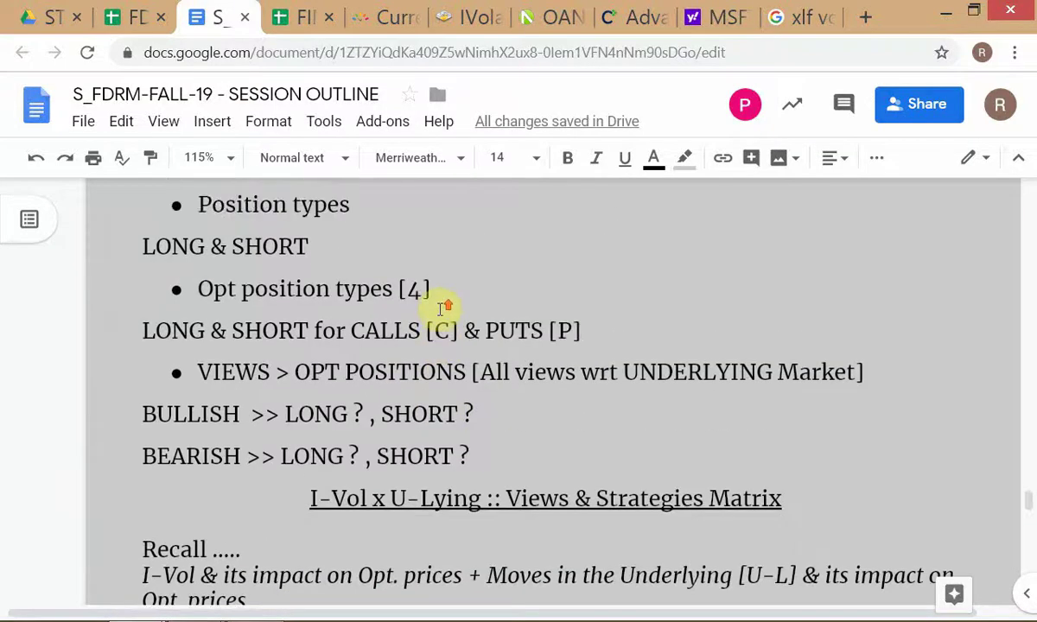
pyautogui.scroll(10, 441, 307)
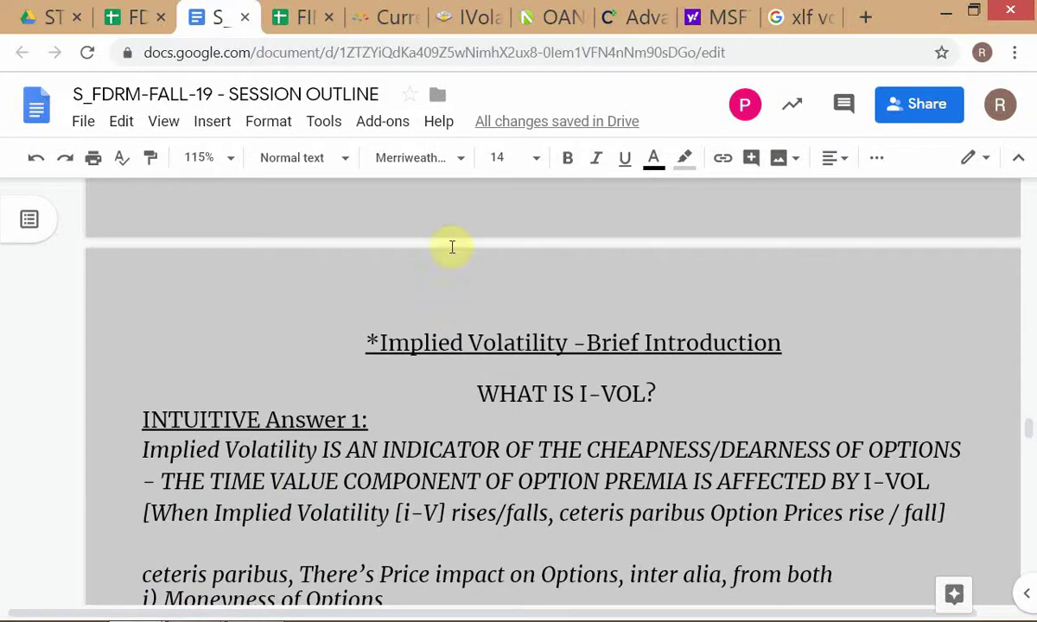
pyautogui.scroll(3, 529, 468)
pyautogui.scroll(5, 529, 468)
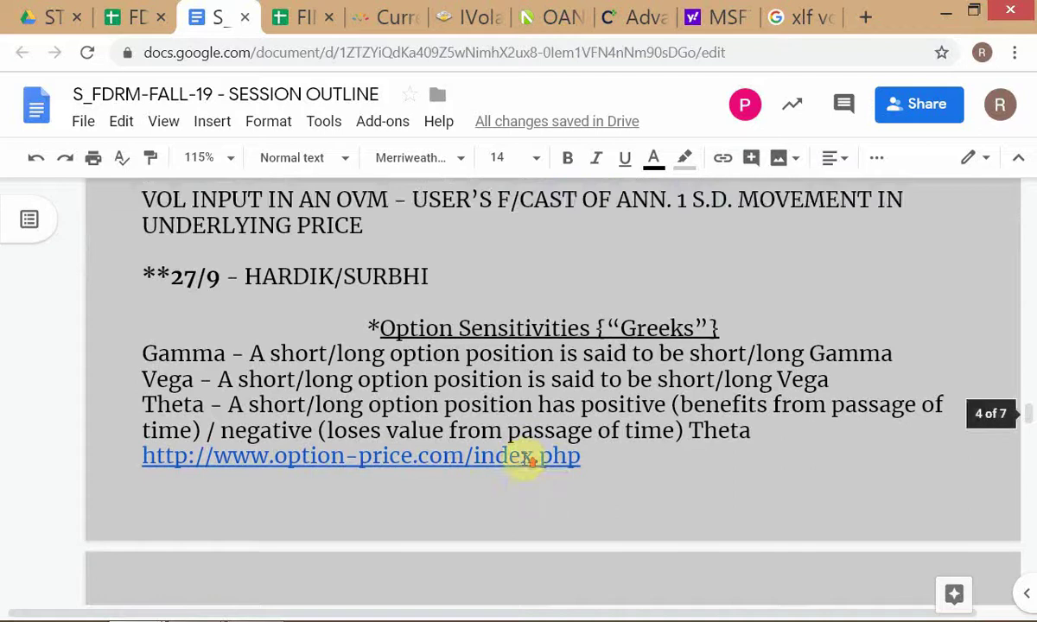
pyautogui.scroll(1, 508, 442)
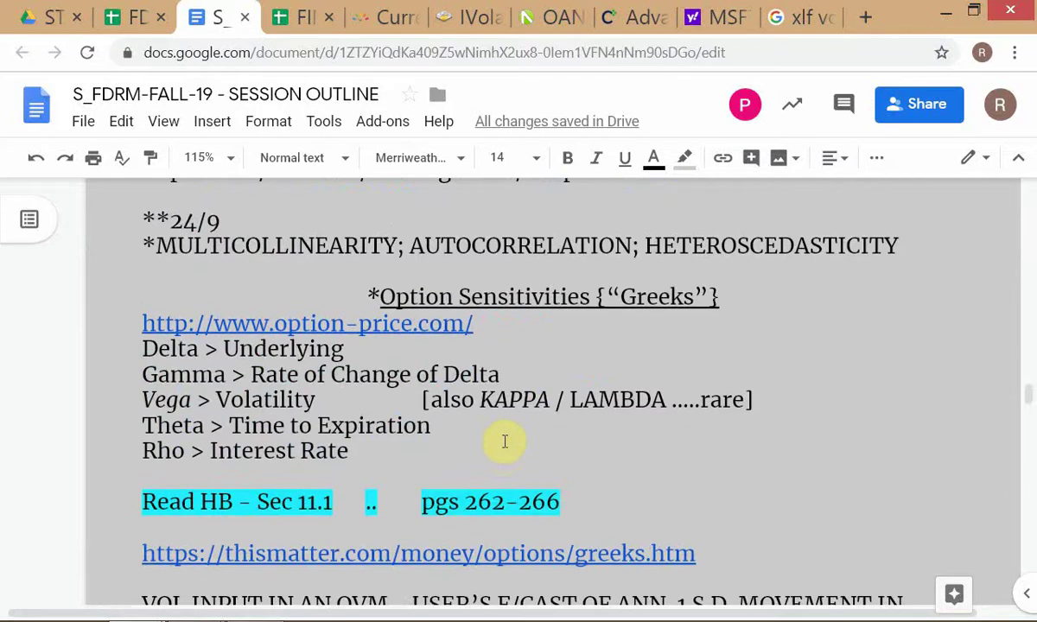
# Highlight "Time to Expiration" in the Theta line of the Greeks notes, and clear the selection
pyautogui.click(231, 425)
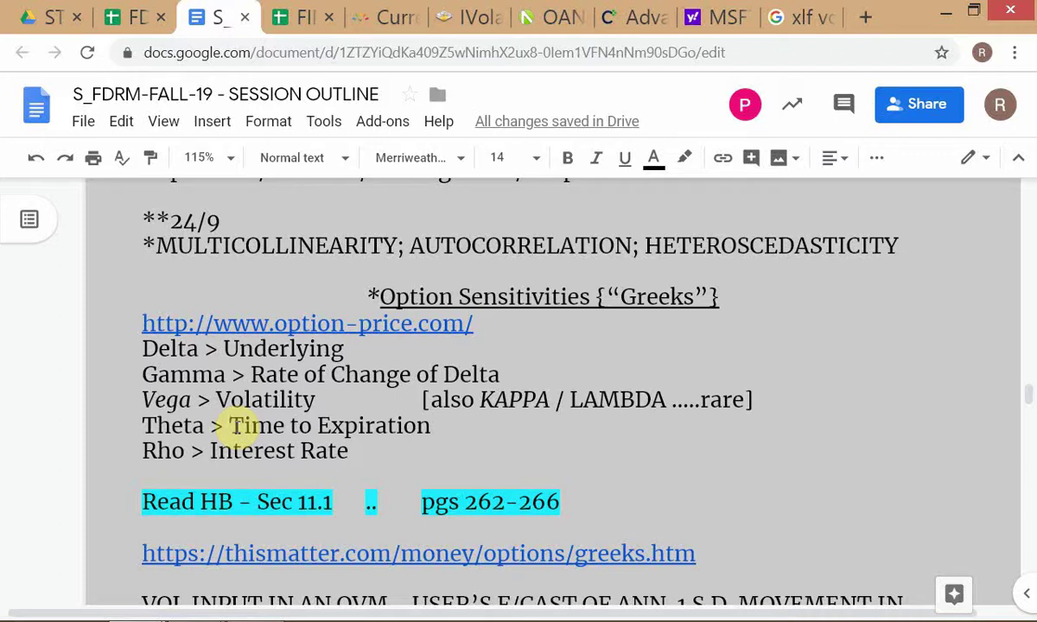
pyautogui.keyDown('shift'); pyautogui.click(441, 432); pyautogui.keyUp('shift')
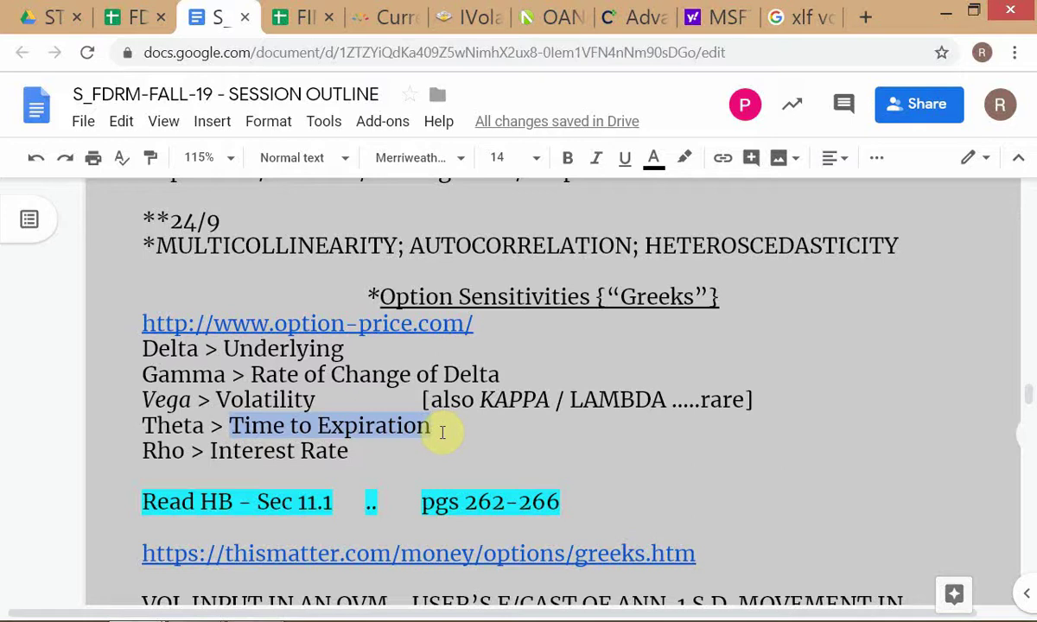
pyautogui.press('Left')
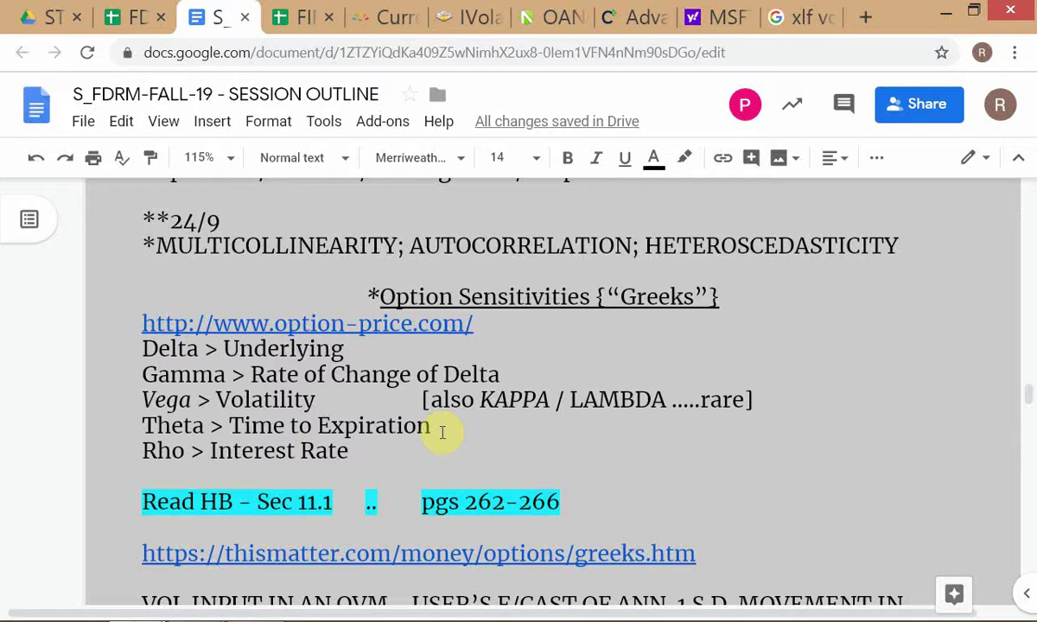
# Insert "How much value OPT will lose" before "Time to Expiration" in the Theta line of the 24/9 Greeks notes
pyautogui.write('Ho')
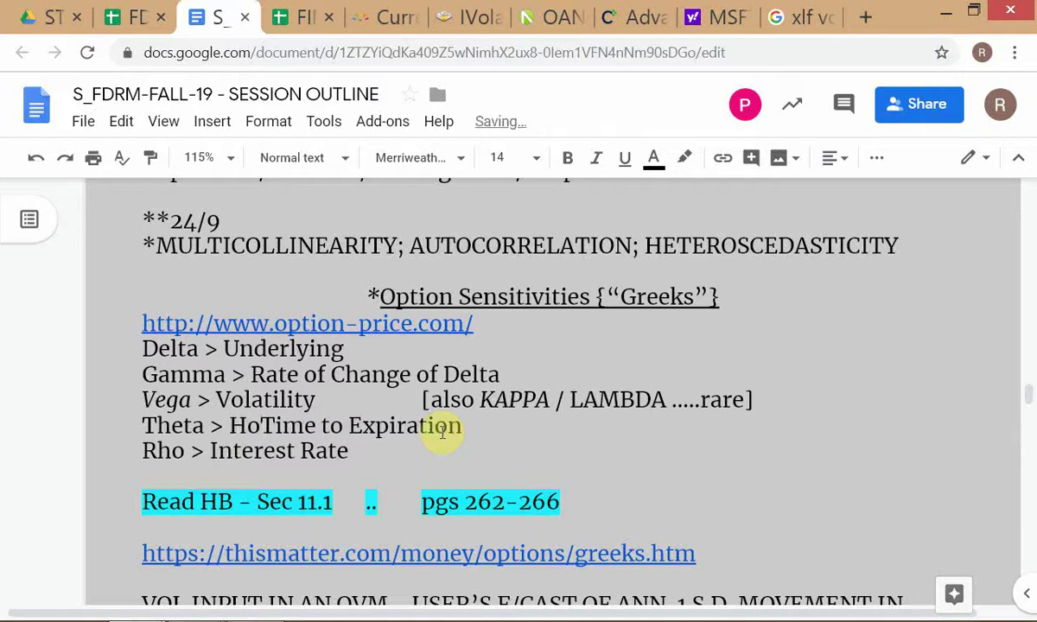
pyautogui.press('BackSpace')
pyautogui.press('BackSpace')
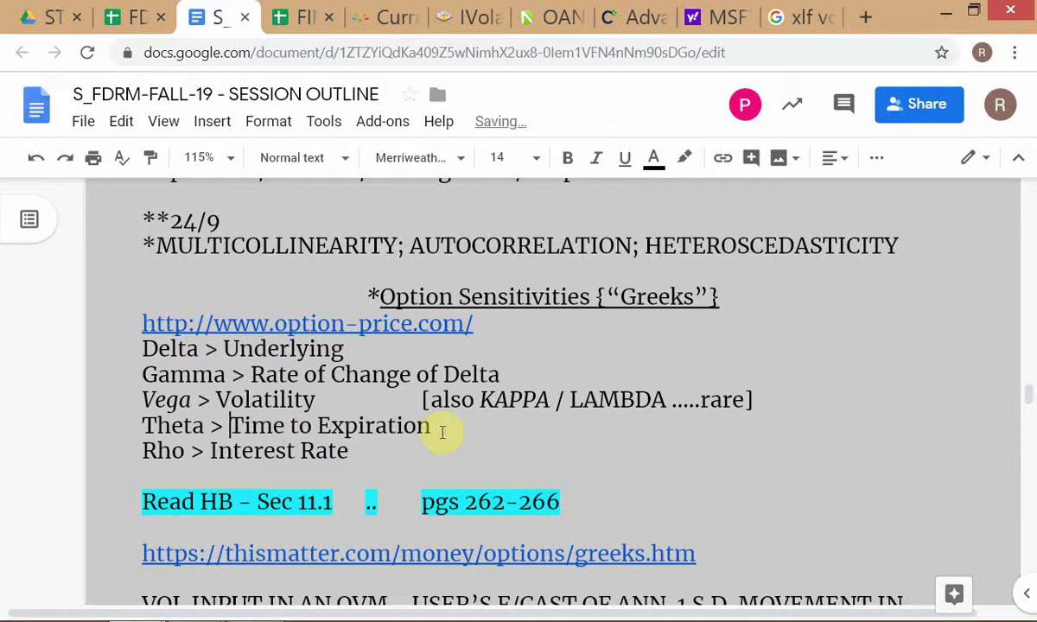
pyautogui.write('H')
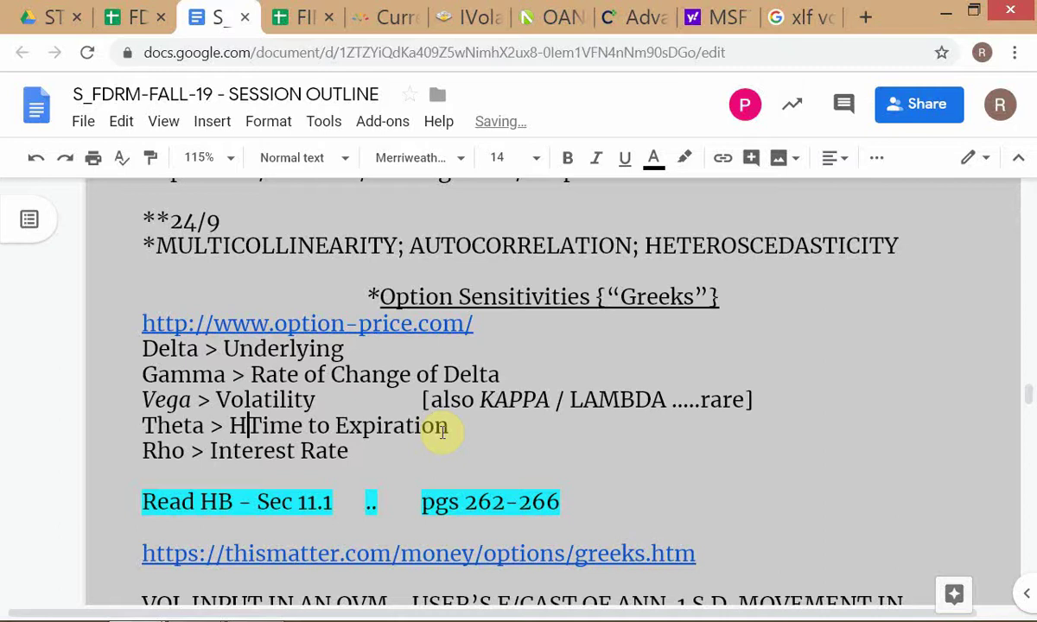
pyautogui.write('ow')
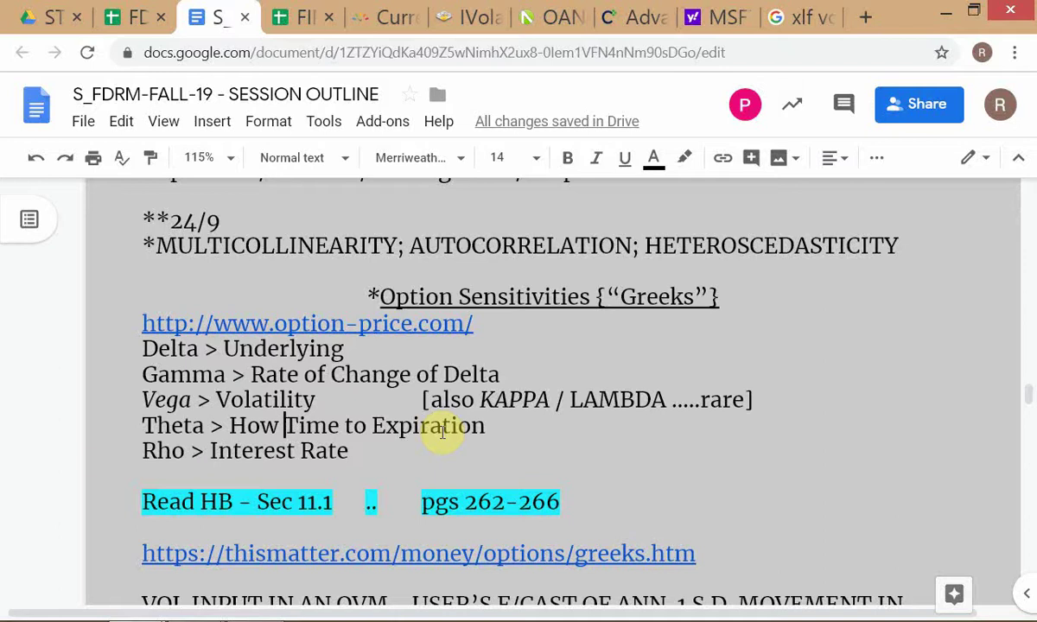
pyautogui.write('much val')
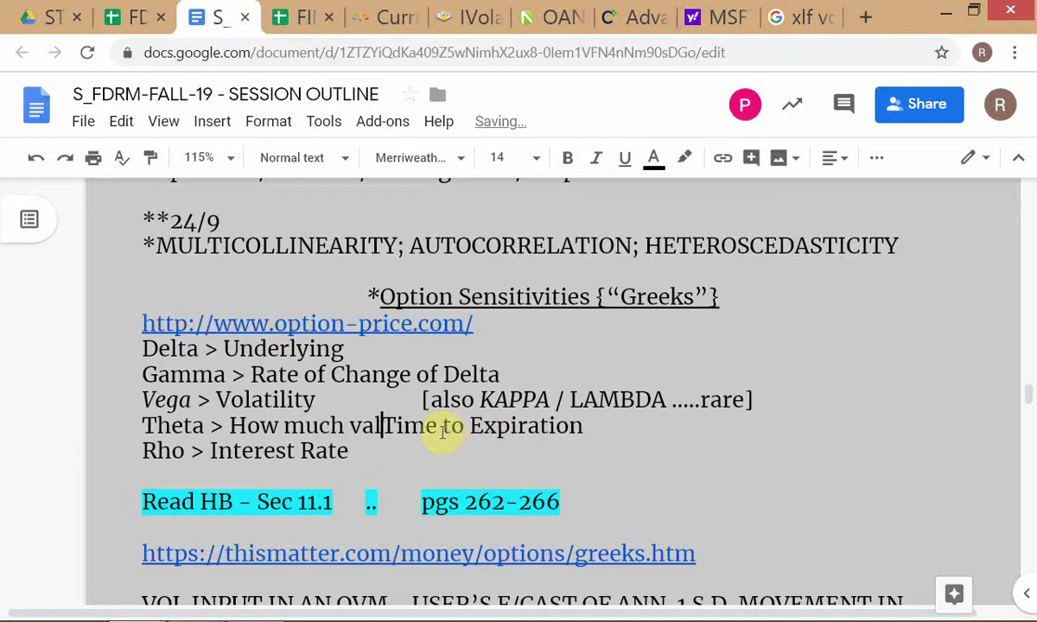
pyautogui.write('ue ')
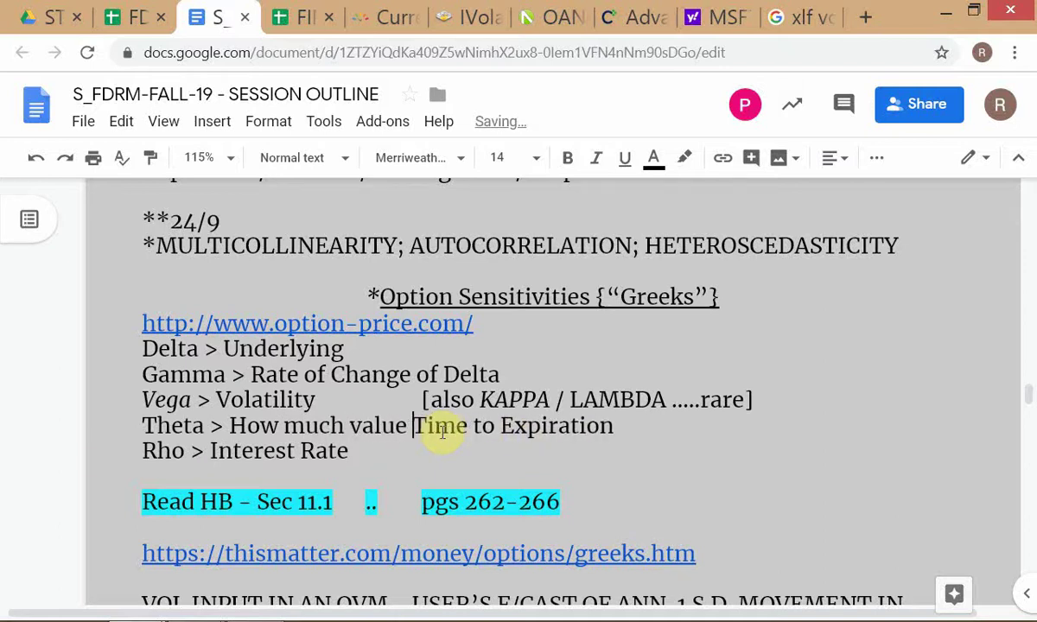
pyautogui.write('OPT ')
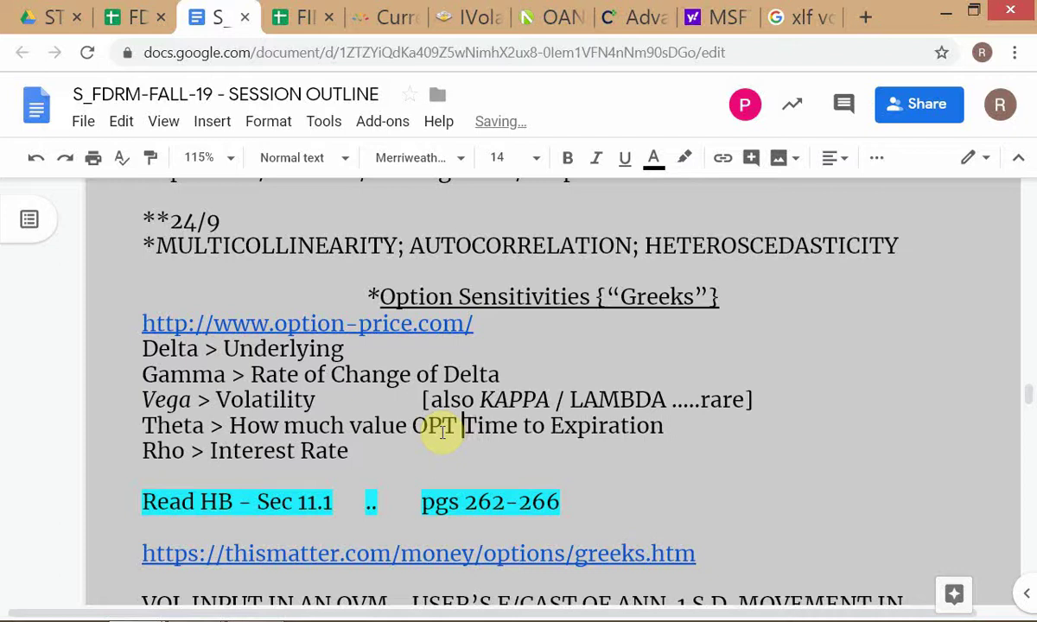
pyautogui.write('will los')
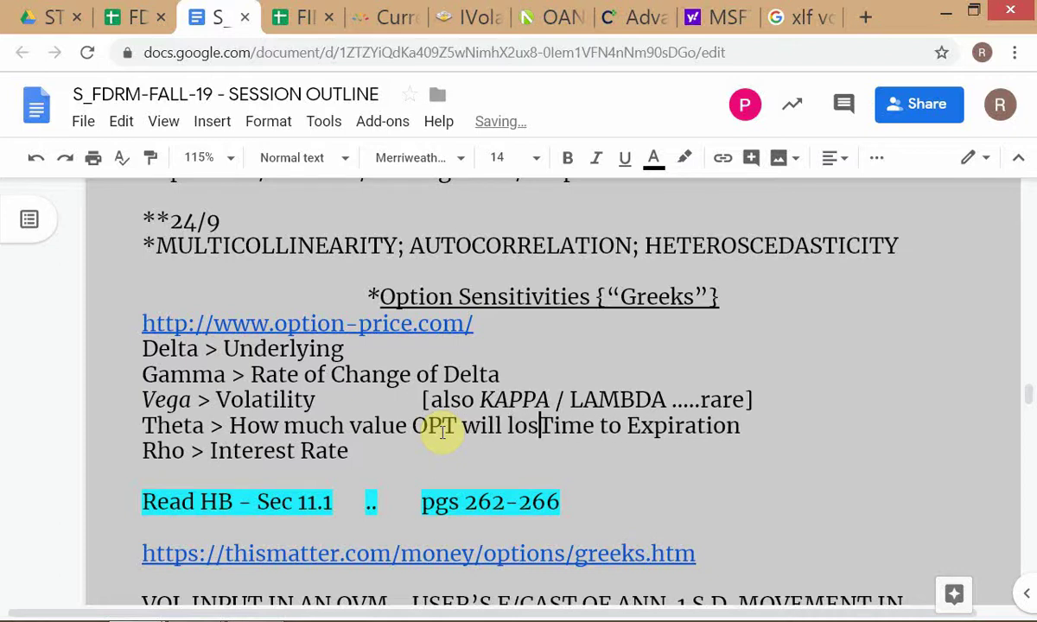
pyautogui.write('e')
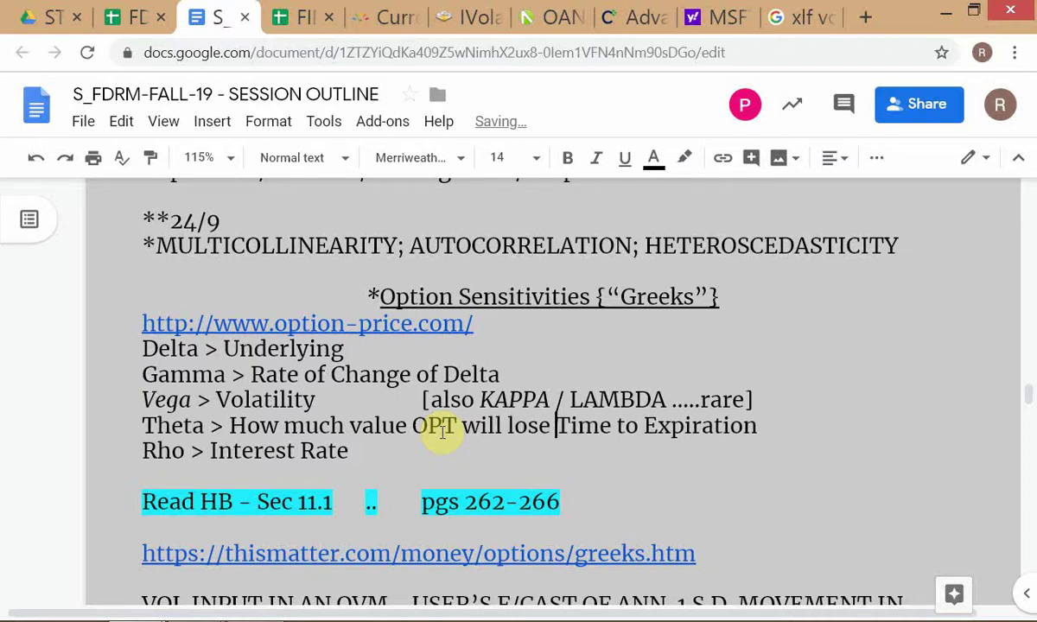
# Continue the inserted Theta text with ", per unit reduction in" and enclose "Time to Expiration" in quotation marks
pyautogui.press('BackSpace')
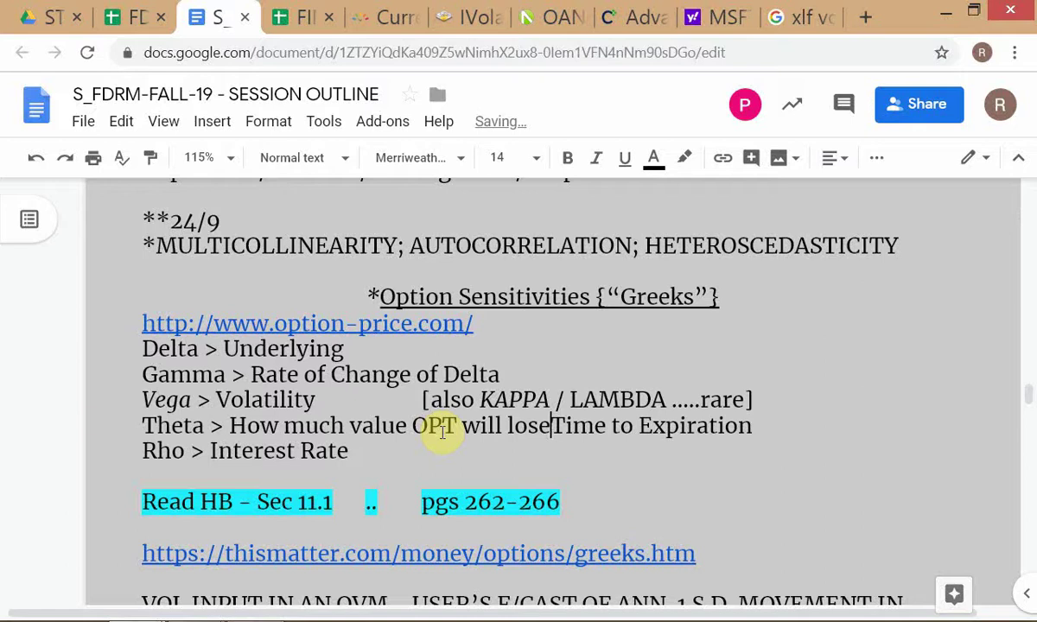
pyautogui.write(', per ')
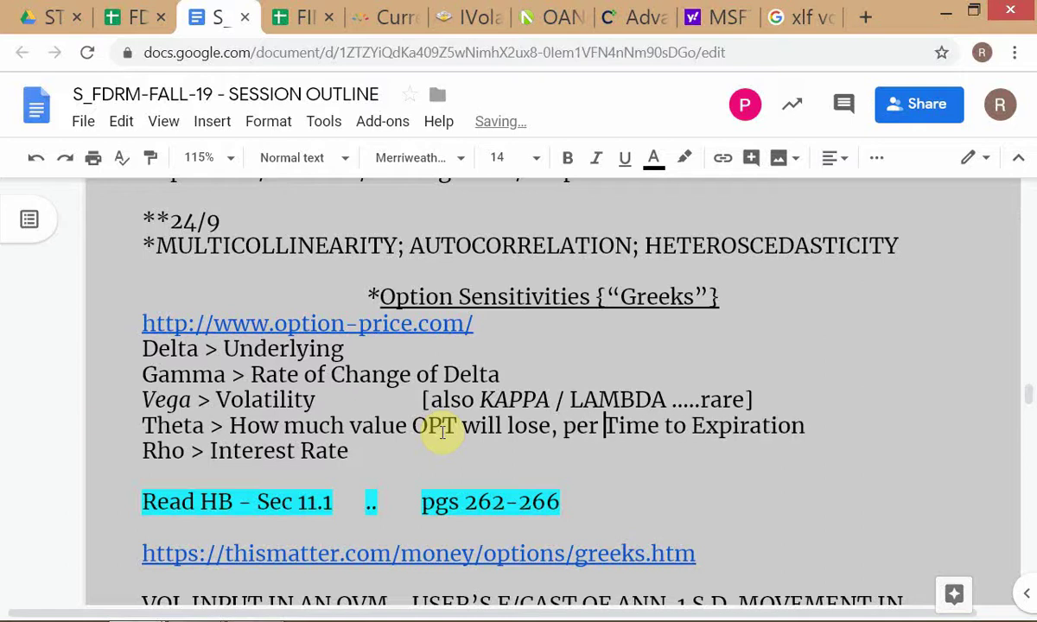
pyautogui.write('unit ')
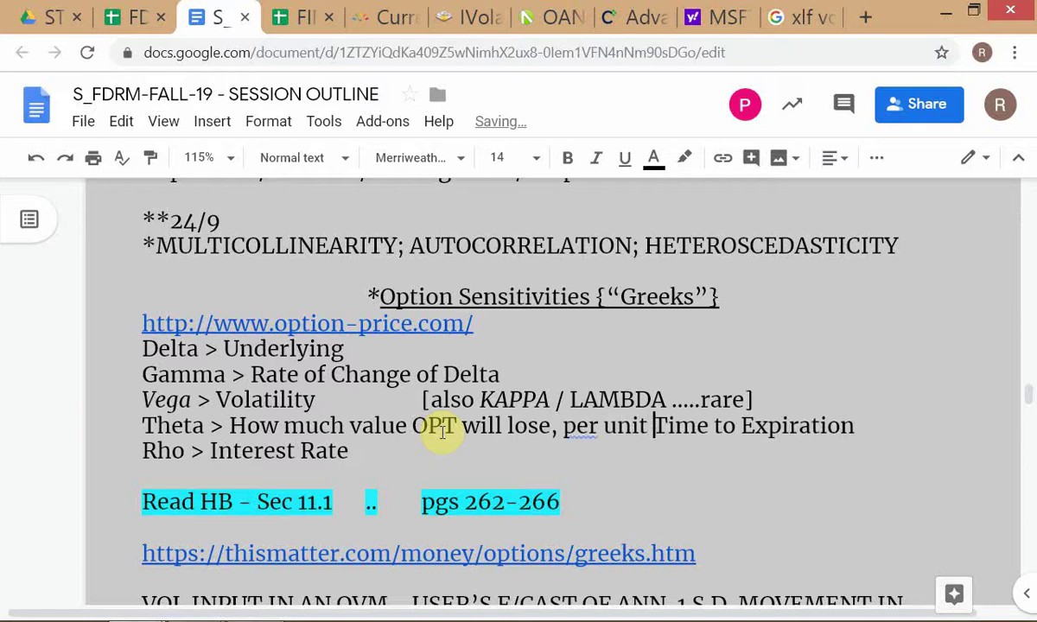
pyautogui.write('reductio')
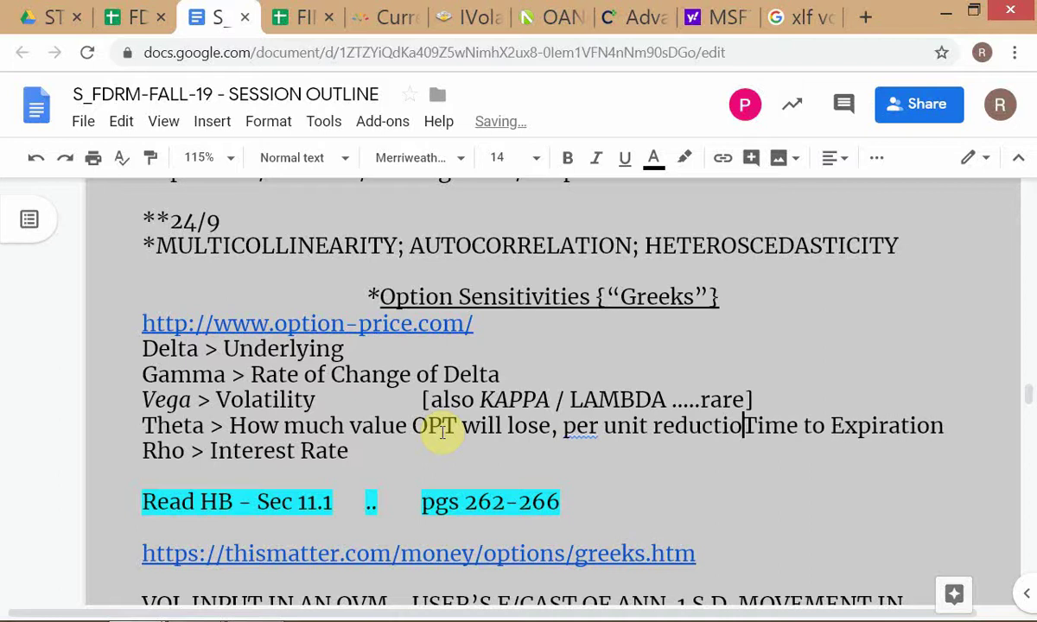
pyautogui.write('n in ')
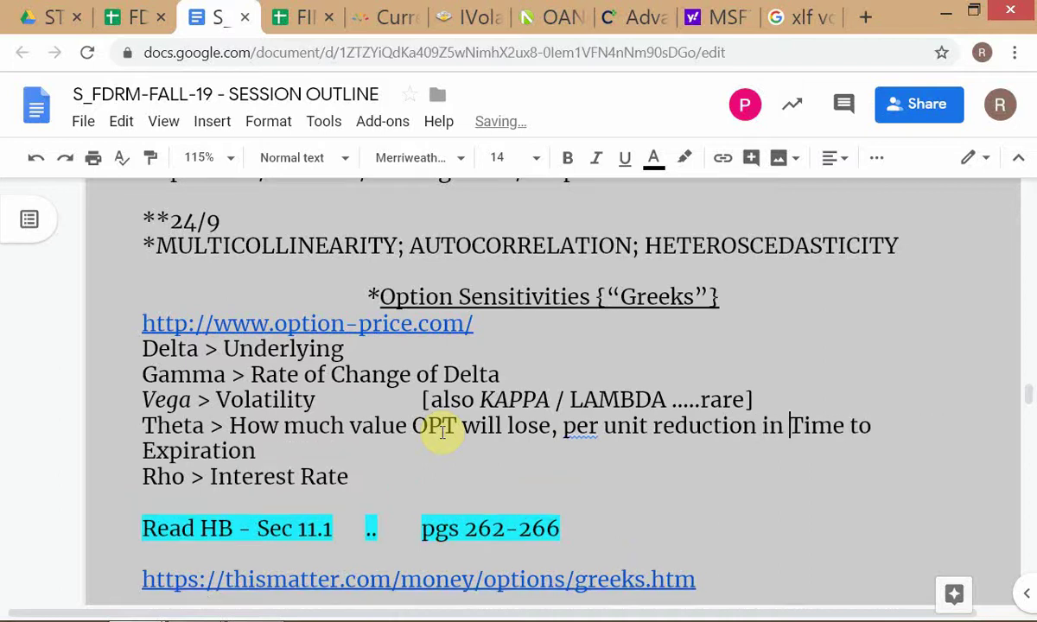
pyautogui.write('"')
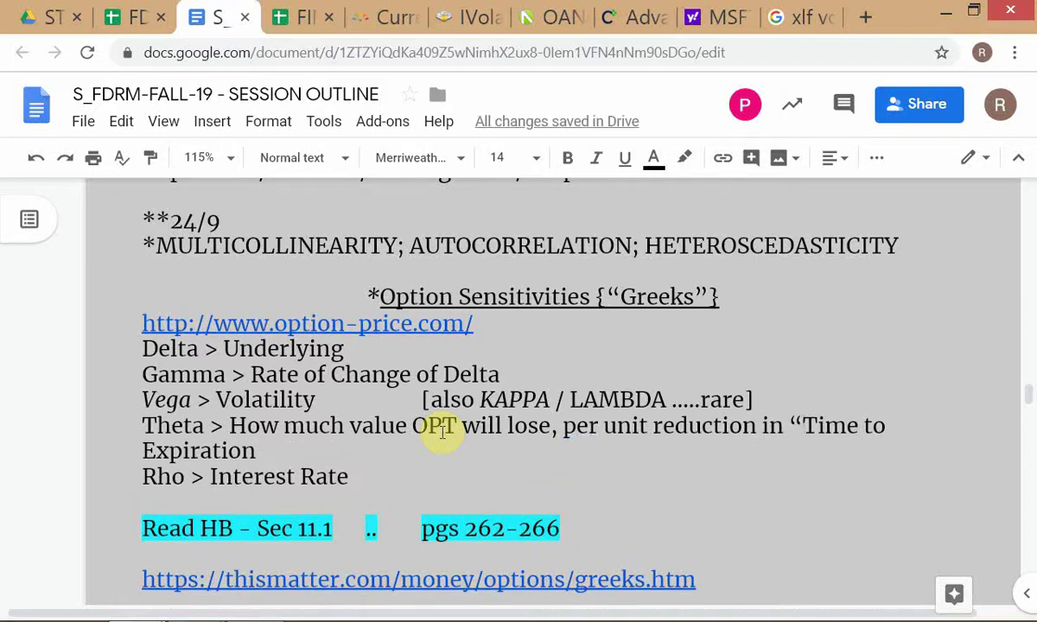
pyautogui.press('Down')
pyautogui.write('"')
pyautogui.click(508, 471)
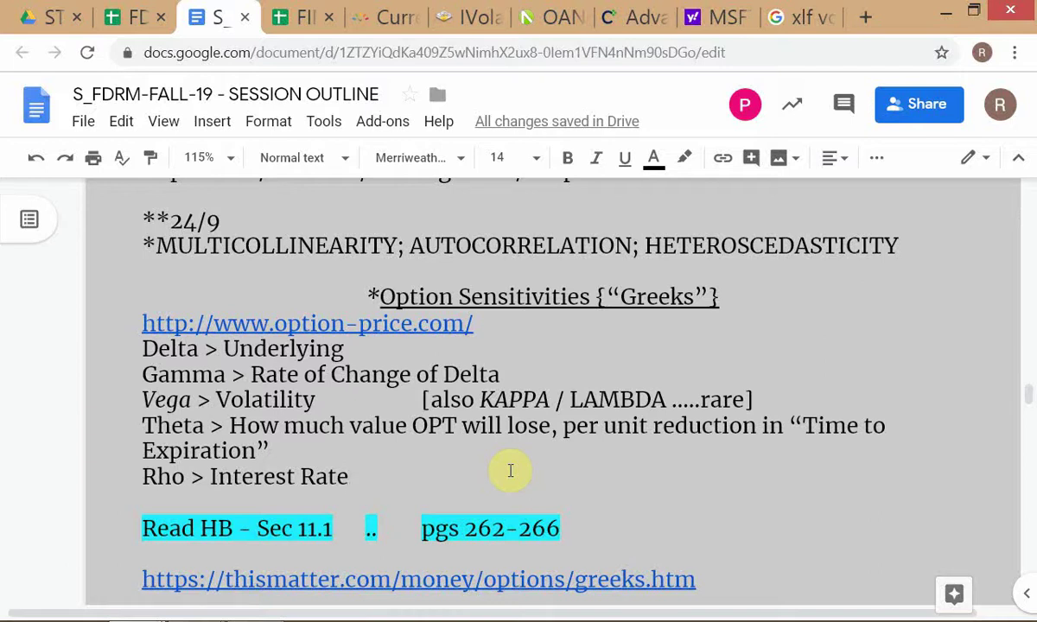
# Examine the 27/9 notes on Gamma, Vega and Theta for short and long option positions
pyautogui.scroll(-2, 511, 470)
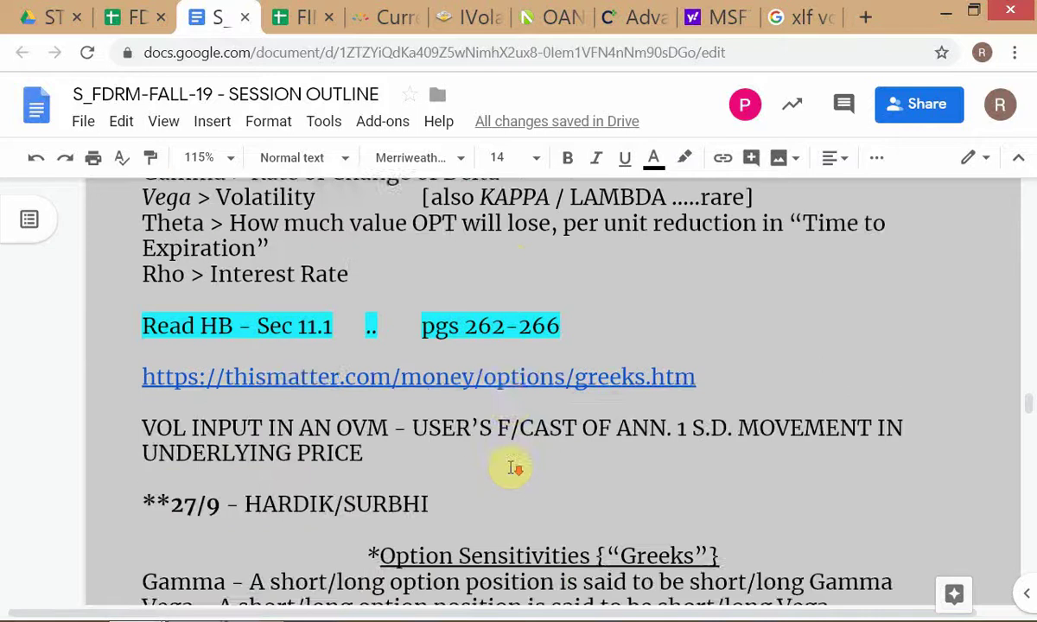
pyautogui.scroll(-5, 511, 470)
pyautogui.scroll(1, 511, 471)
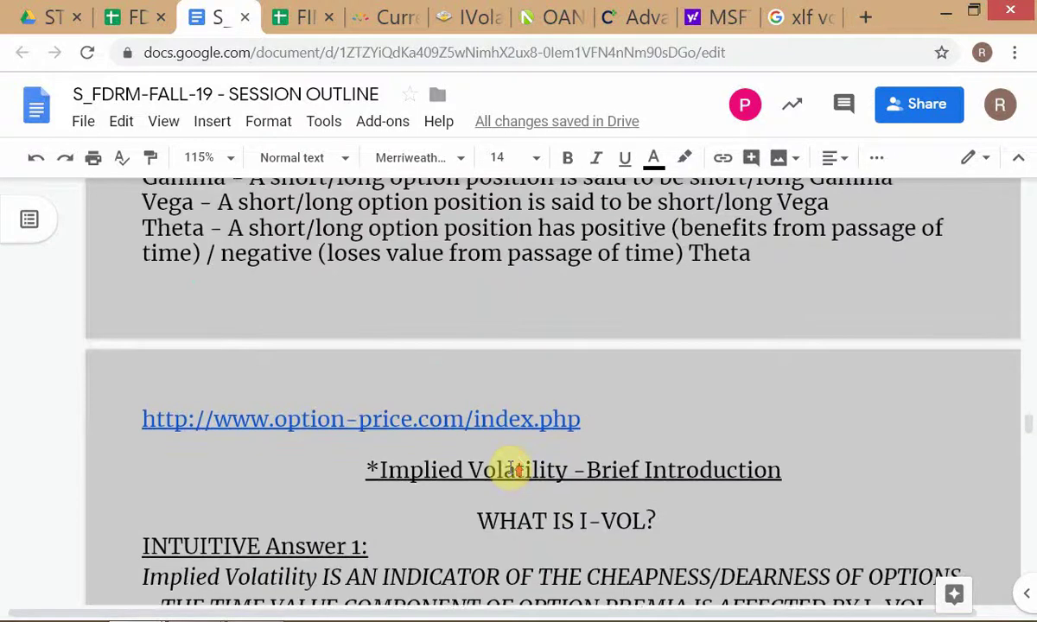
pyautogui.scroll(1, 511, 470)
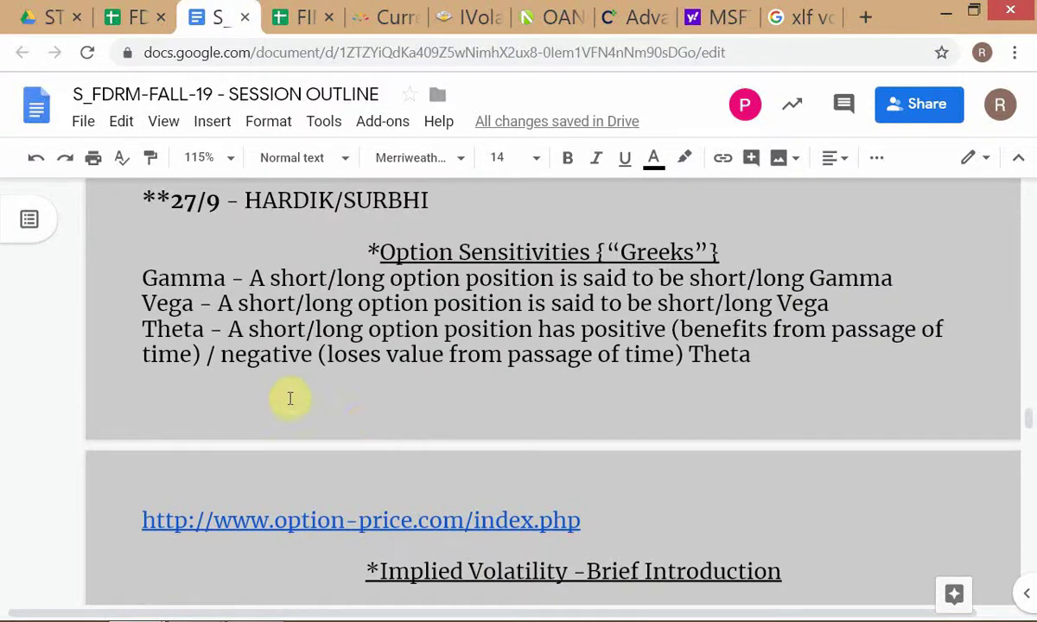
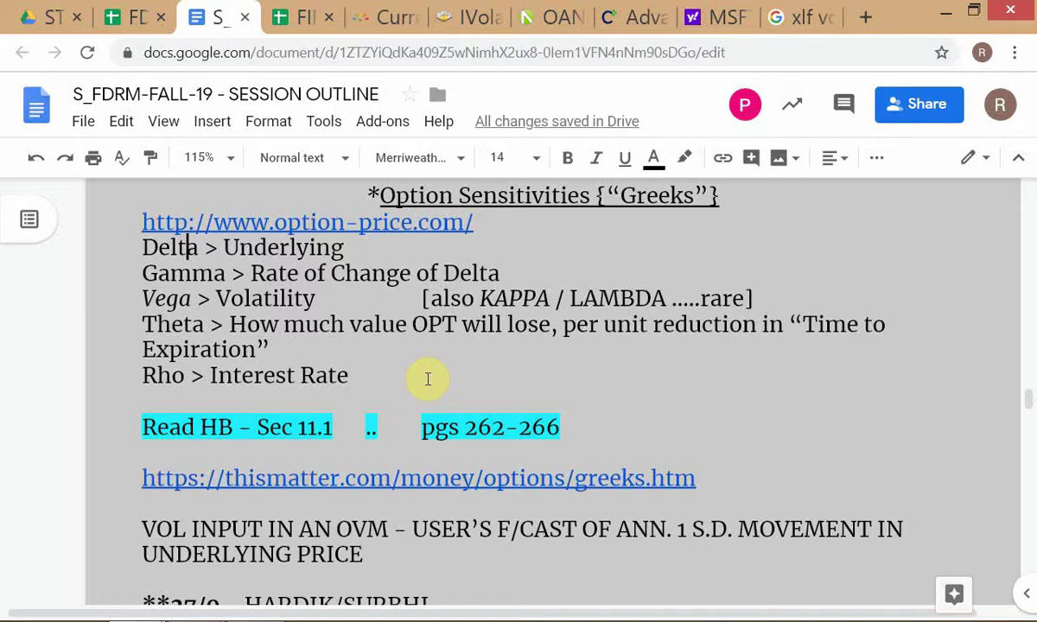
# Review the reading reference "HB - Sec 11.1" and preview the thismatter.com Greeks link, closing the preview without opening the page
pyautogui.click(560, 353)
pyautogui.scroll(-3, 883, 463)
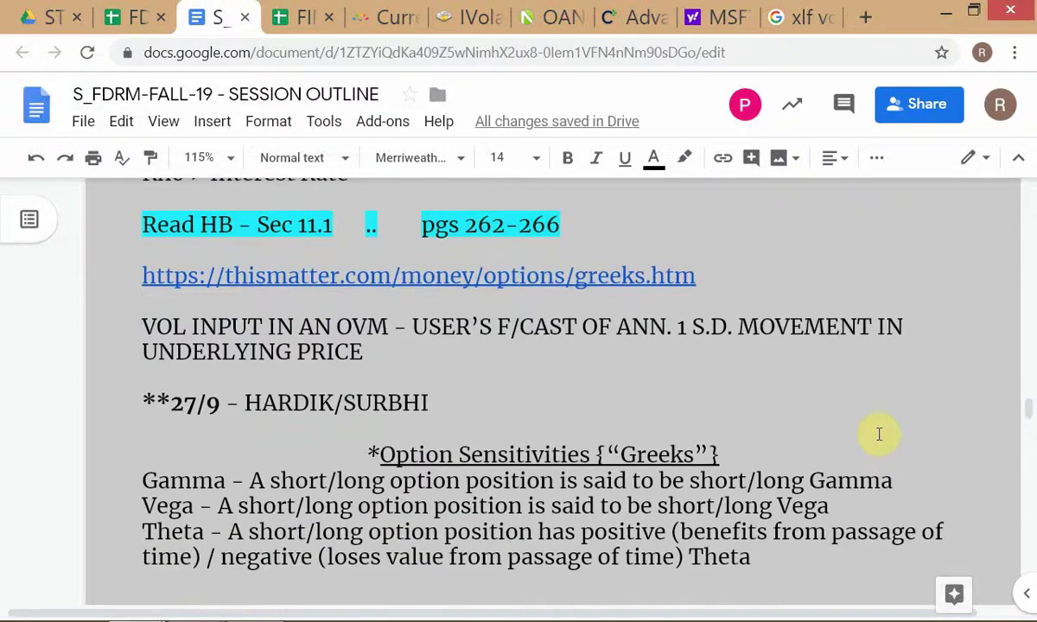
pyautogui.scroll(2, 882, 432)
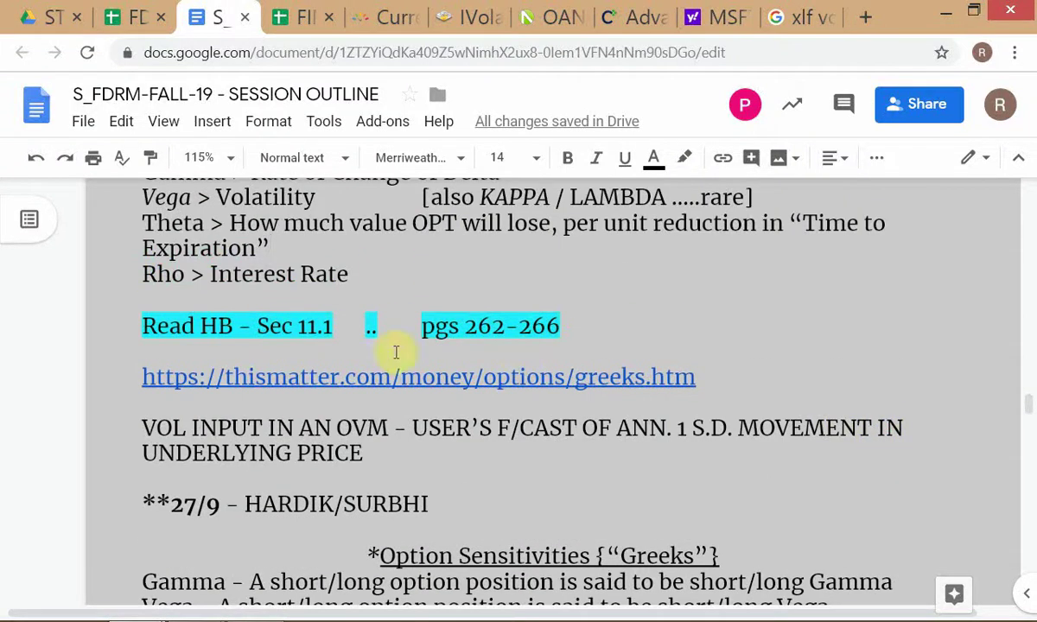
pyautogui.click(342, 327)
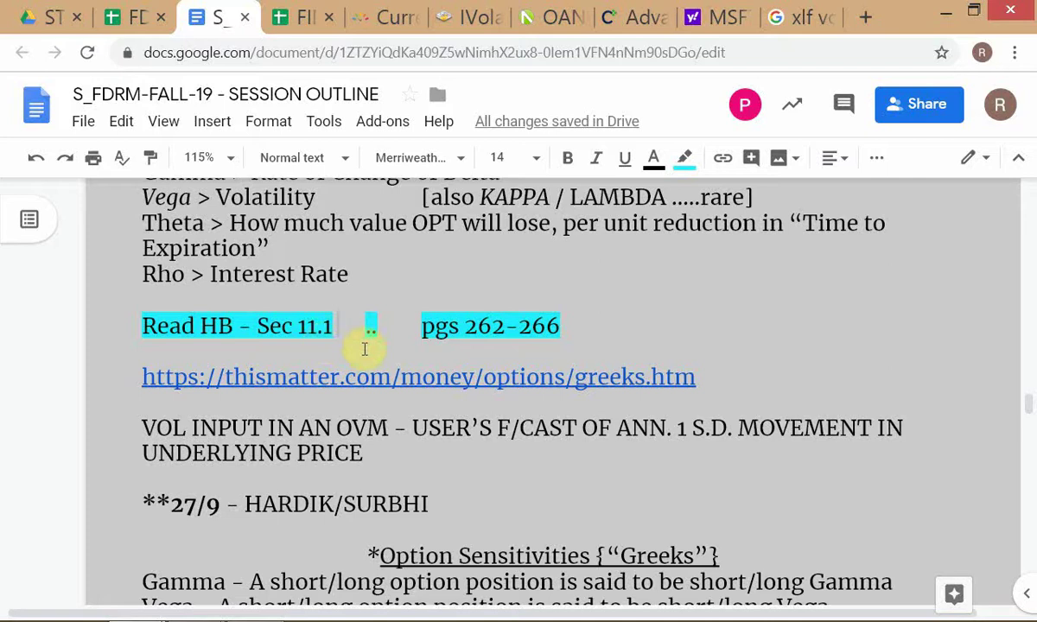
pyautogui.scroll(-1, 758, 440)
pyautogui.scroll(-1, 759, 441)
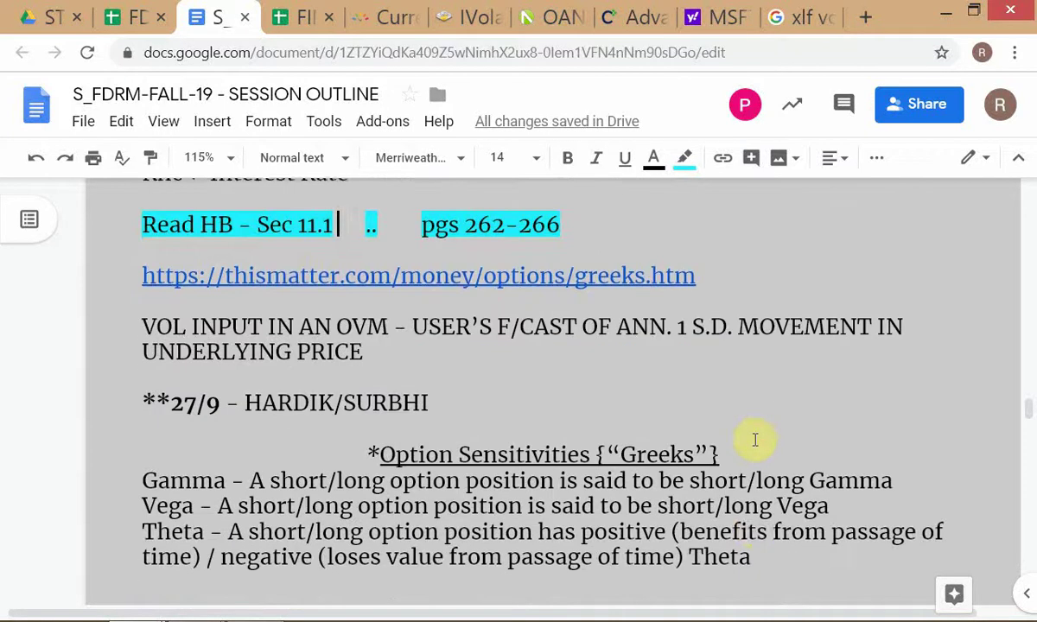
pyautogui.scroll(-1, 754, 426)
pyautogui.scroll(1, 757, 419)
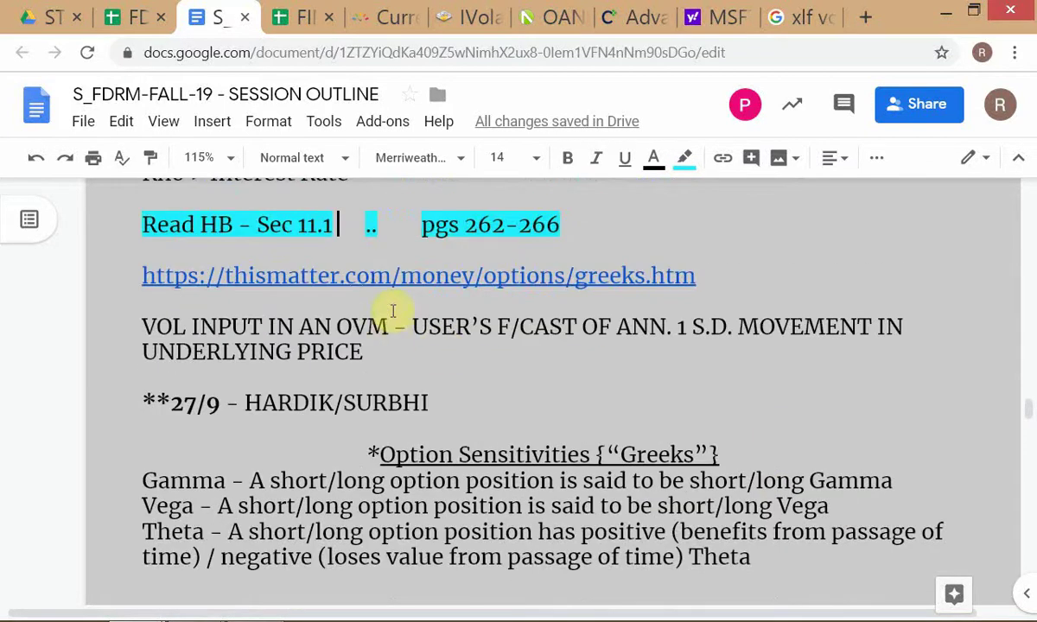
pyautogui.click(367, 272)
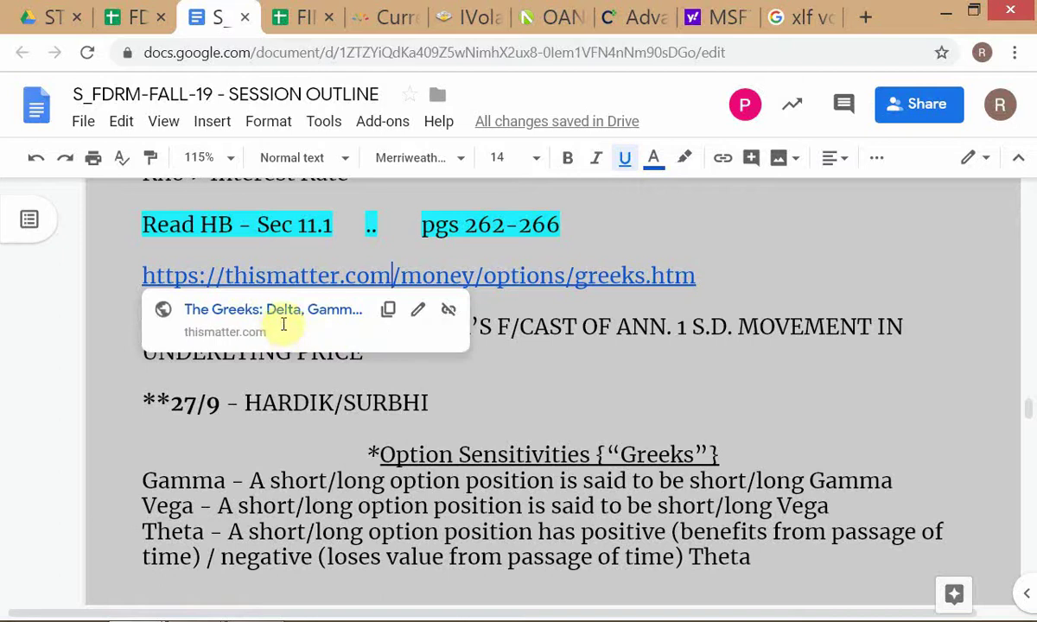
pyautogui.click(675, 369)
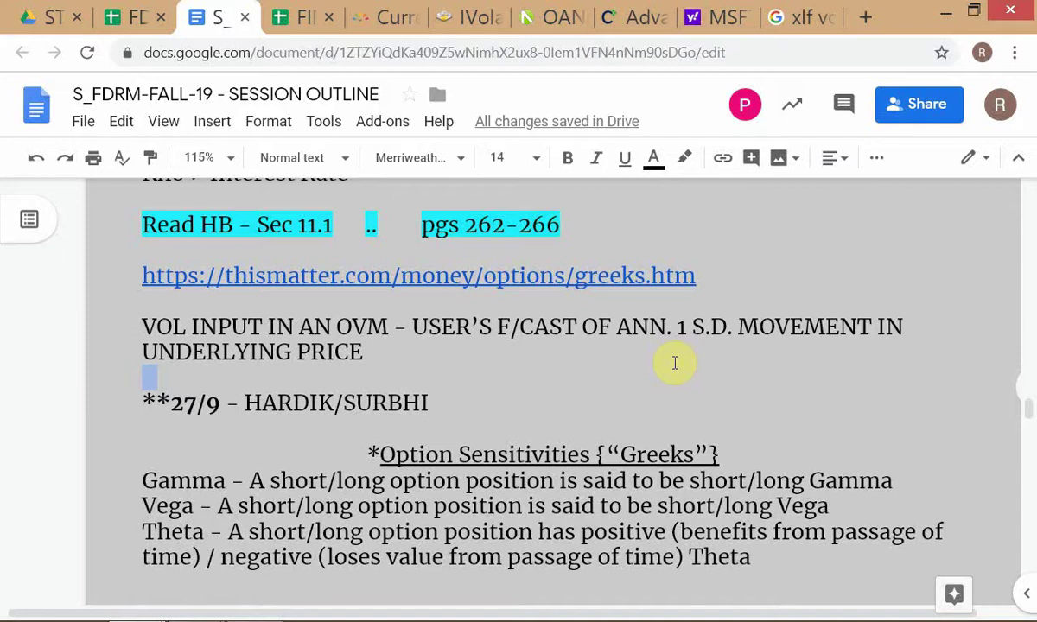
# Look through the Implied Volatility notes that follow the 27/9 Greeks section
pyautogui.scroll(-2, 499, 409)
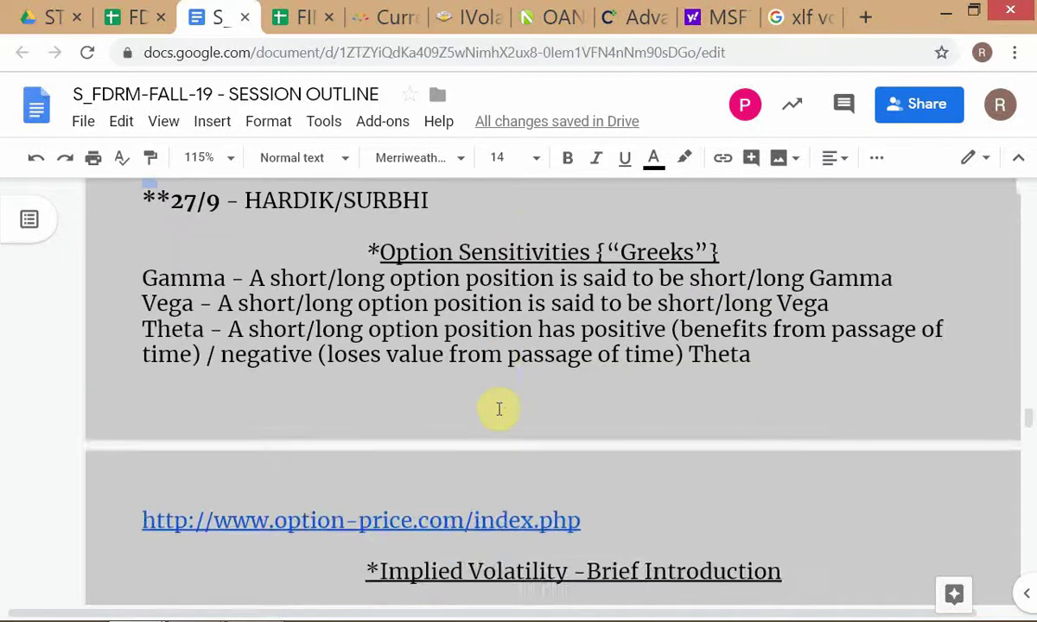
pyautogui.scroll(-9, 499, 409)
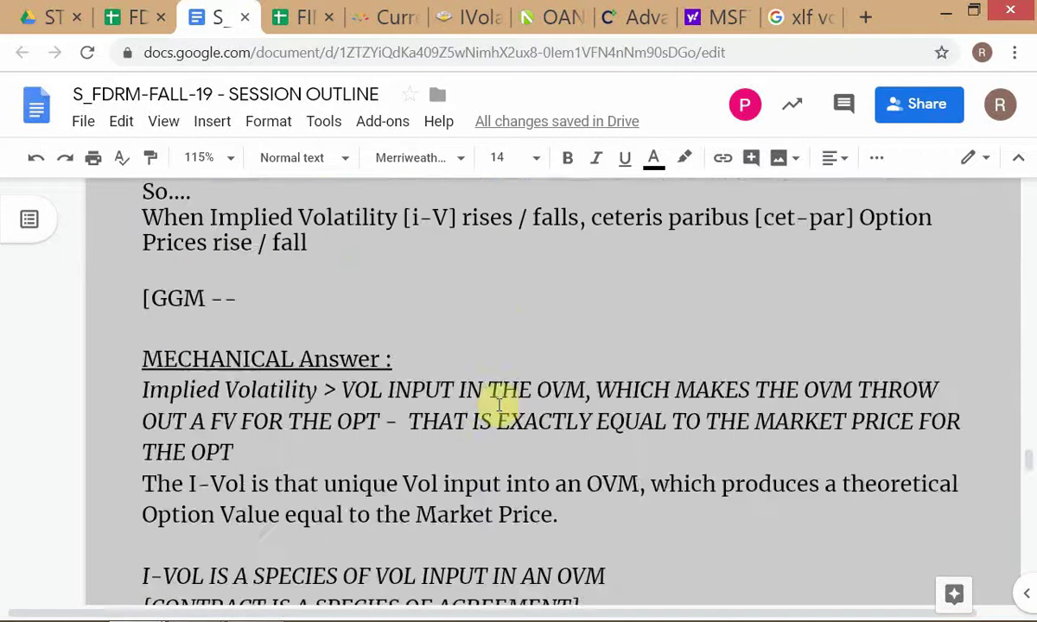
pyautogui.scroll(-10, 499, 406)
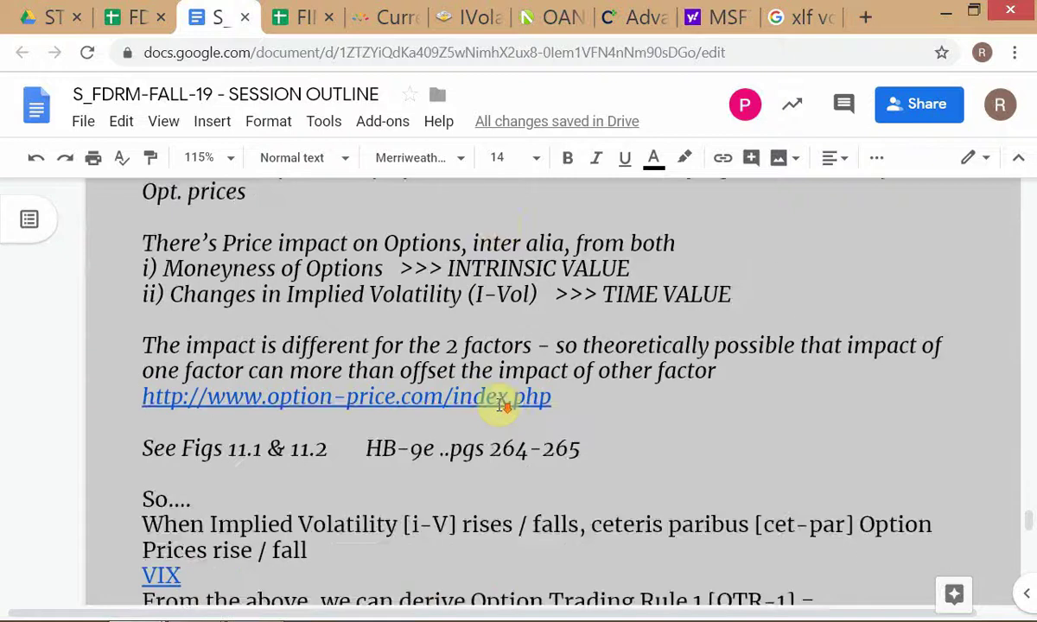
pyautogui.scroll(-2, 503, 406)
# Switch to the S_THEORY document and view the graph of Theta against Time to Expiration beyond the Maturity/Tenor rules
pyautogui.hotkey('alt', 'Tab')
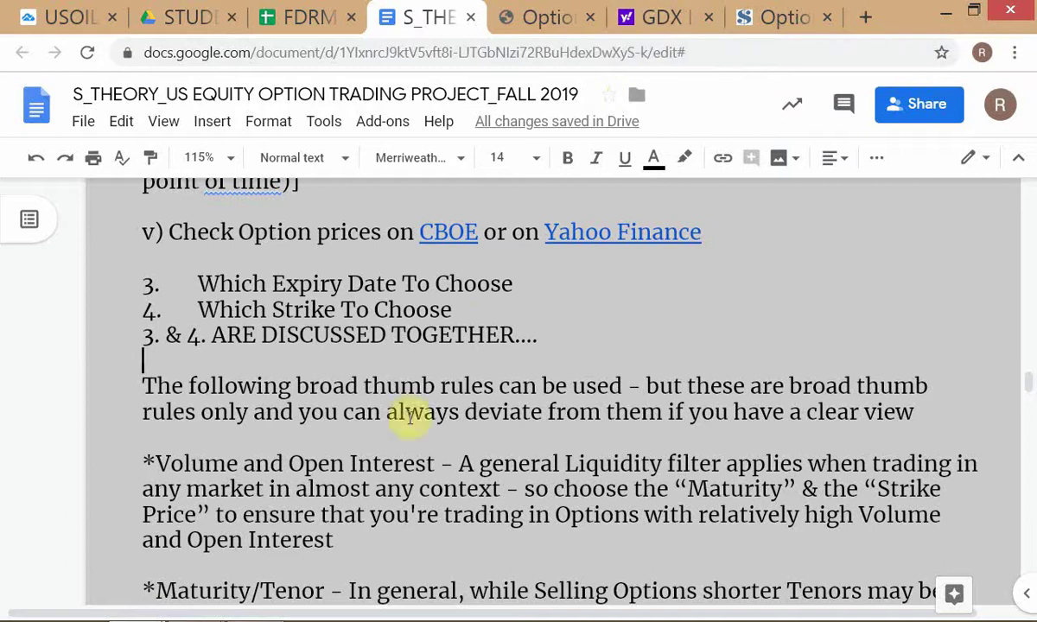
pyautogui.press('pagedown')
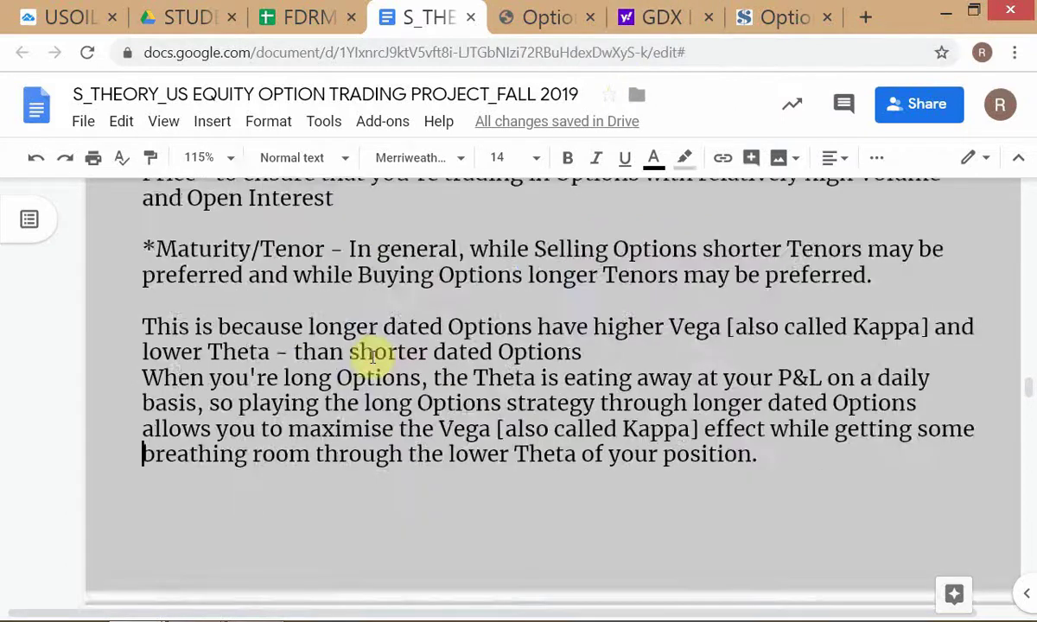
pyautogui.press('pagedown')
pyautogui.press('pagedown')
pyautogui.press('pagedown')
pyautogui.press('pagedown')
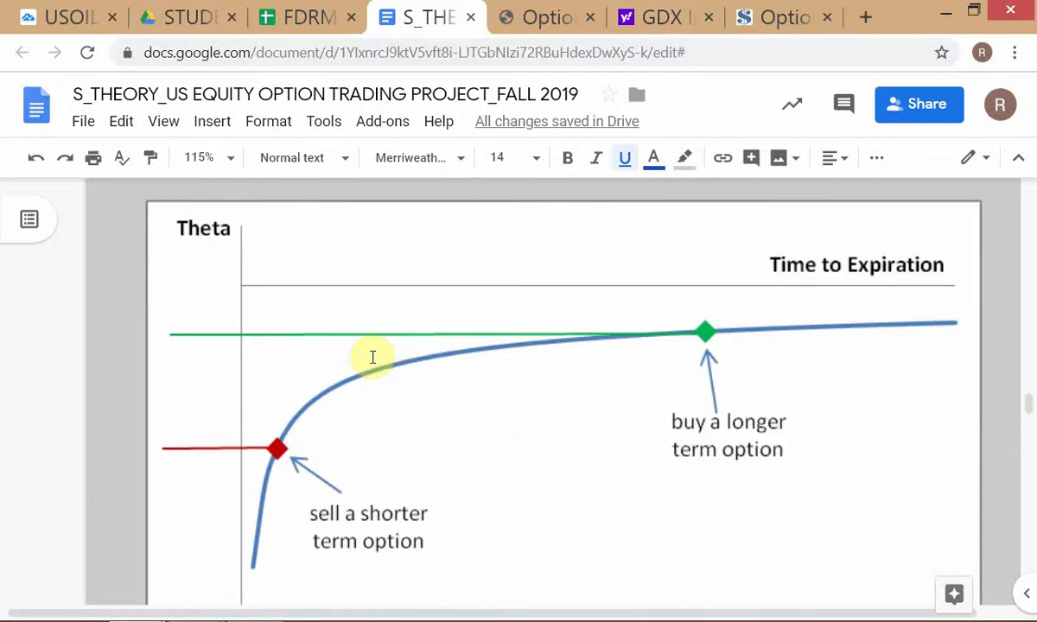
pyautogui.scroll(-2, 372, 337)
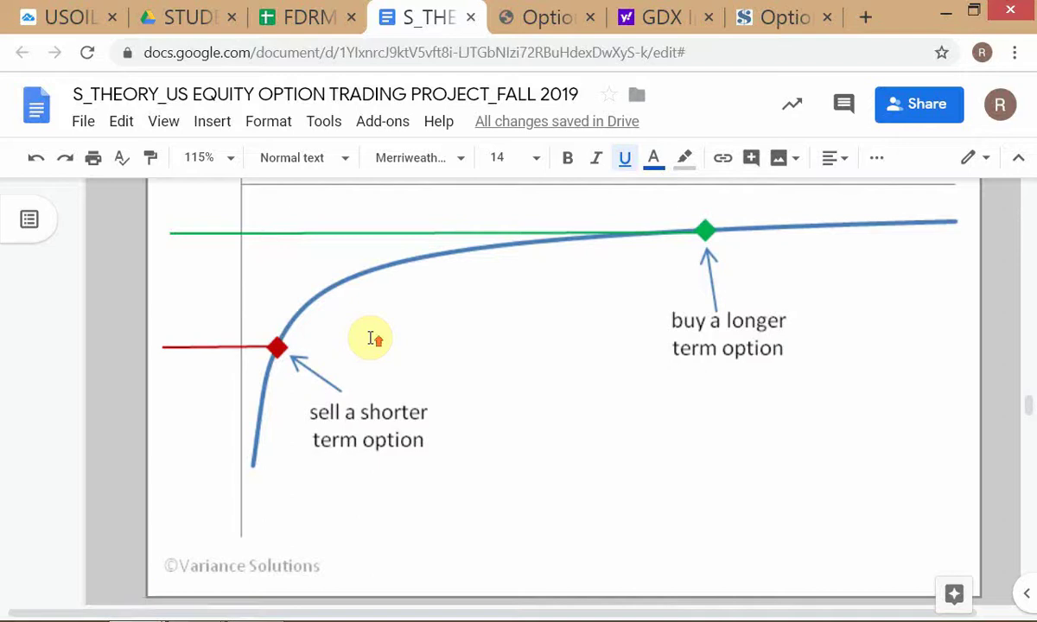
pyautogui.scroll(2, 371, 338)
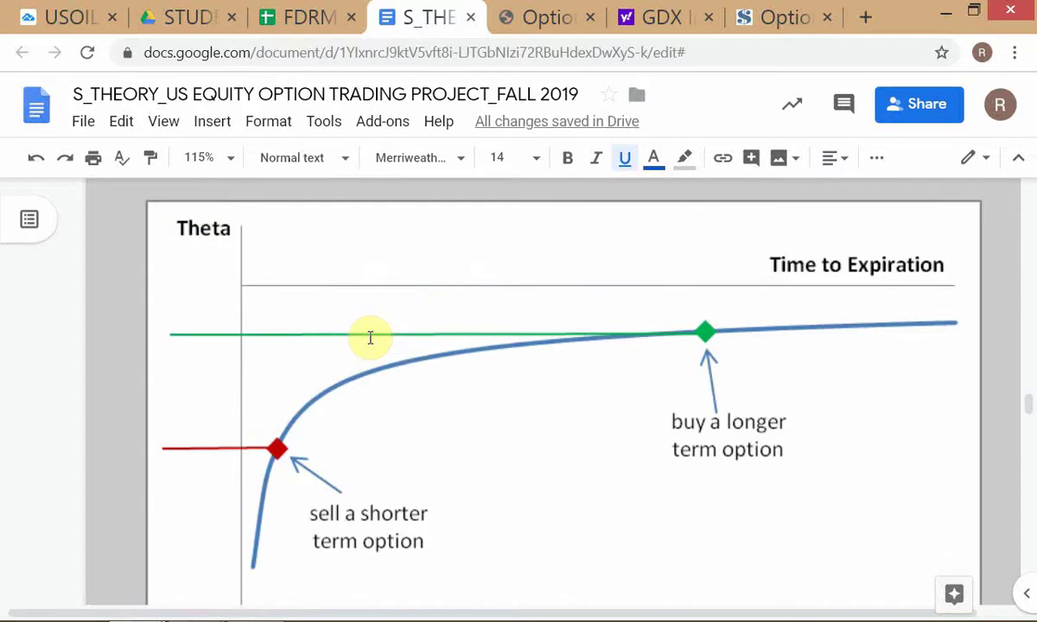
# Switch to the CL Nov'19 option chain and check the last trading day and implied volatility details of the OCT / NOV expiry
pyautogui.hotkey('ctrl', '-')
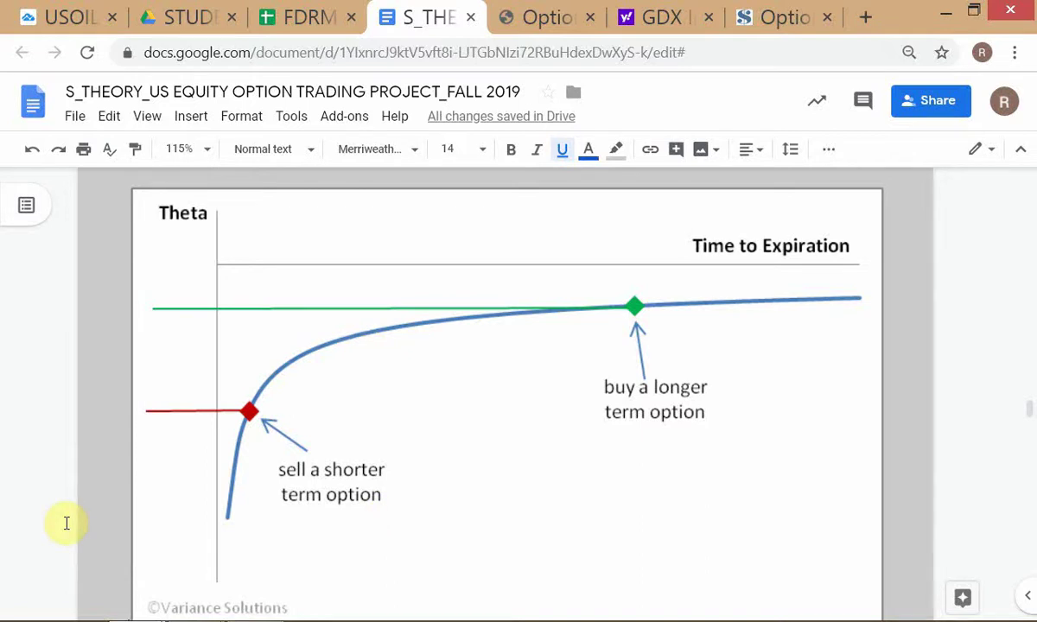
pyautogui.hotkey('alt', 'Tab')
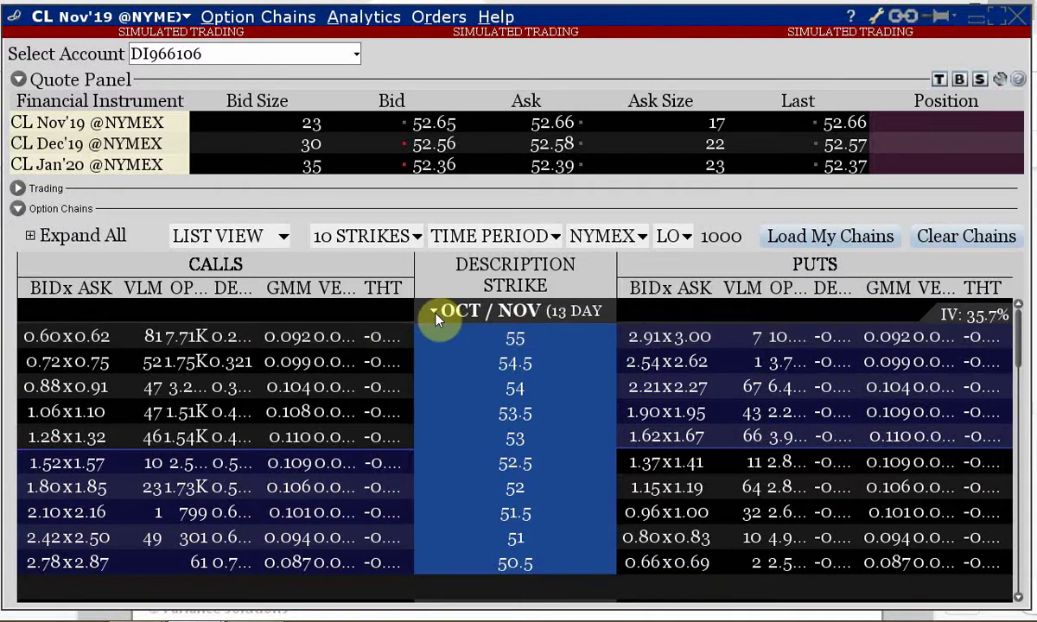
pyautogui.moveTo(437, 319)
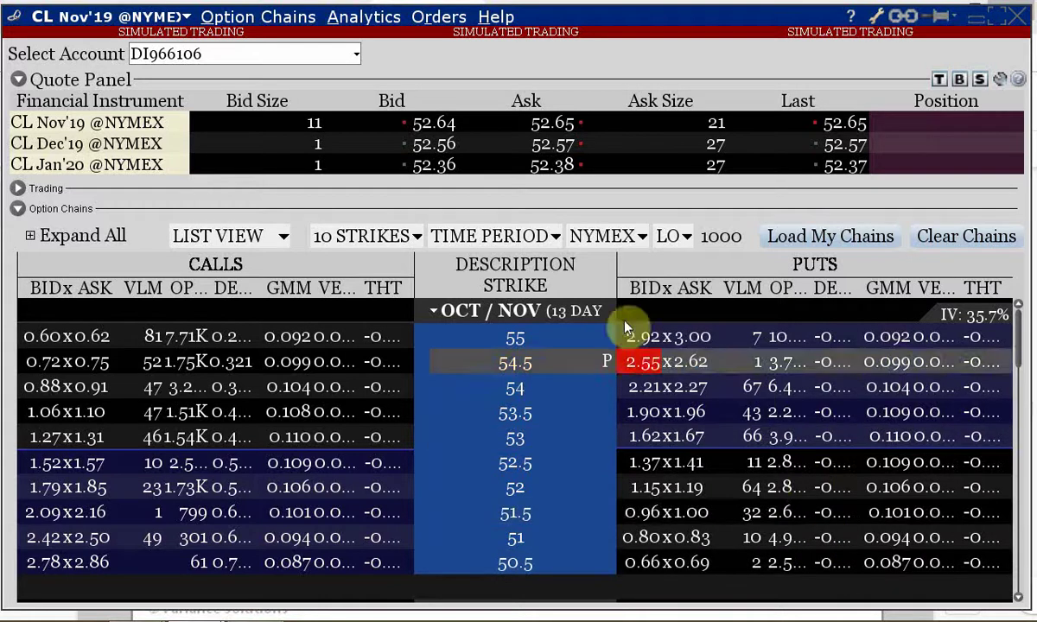
pyautogui.moveTo(577, 324)
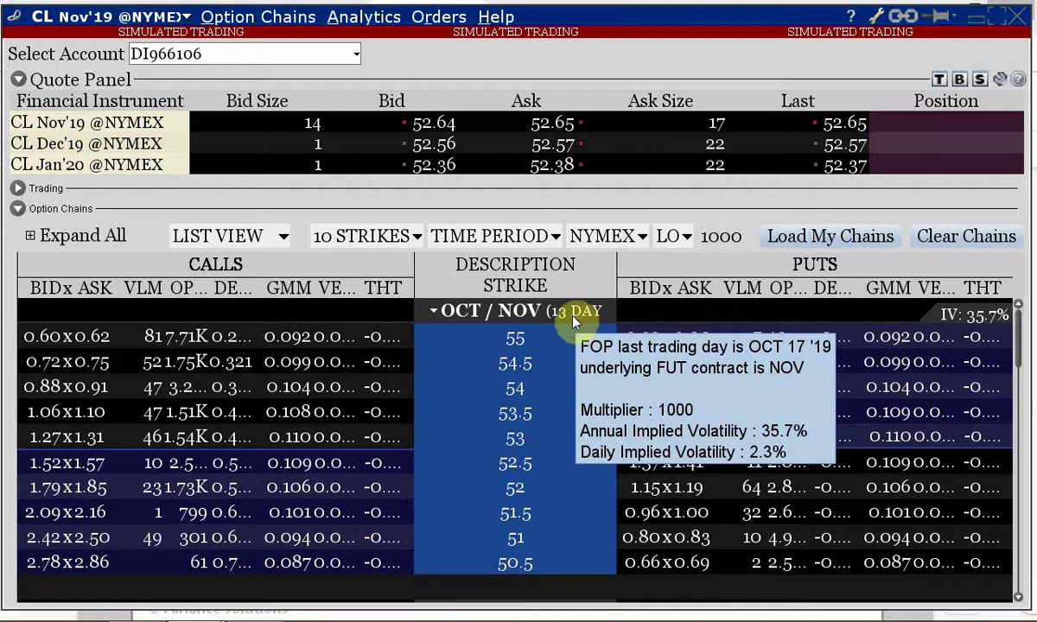
pyautogui.moveTo(650, 321)
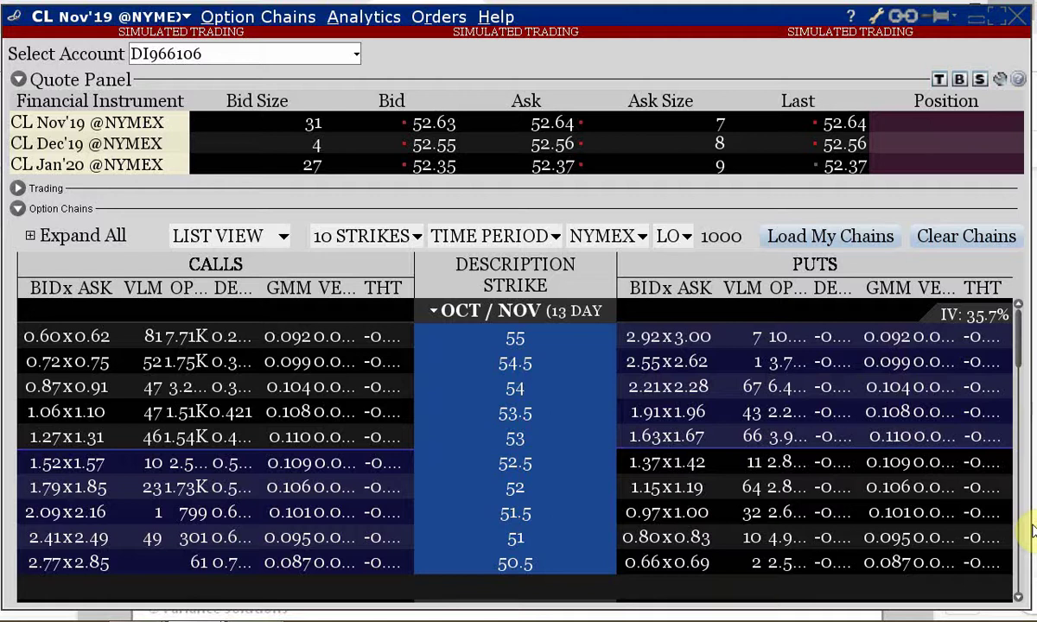
# Return to the browser and bring up the option-price.com Option Calculator with the call and put Greeks
pyautogui.hotkey('alt', 'Tab')
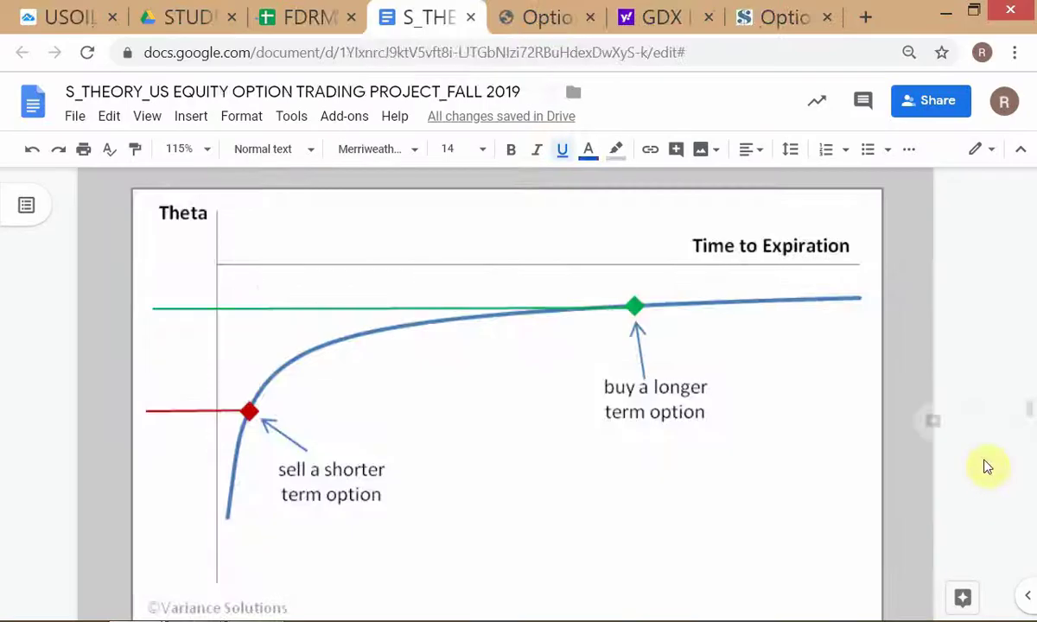
pyautogui.hotkey('alt', 'Tab')
pyautogui.hotkey('alt', 'Tab')
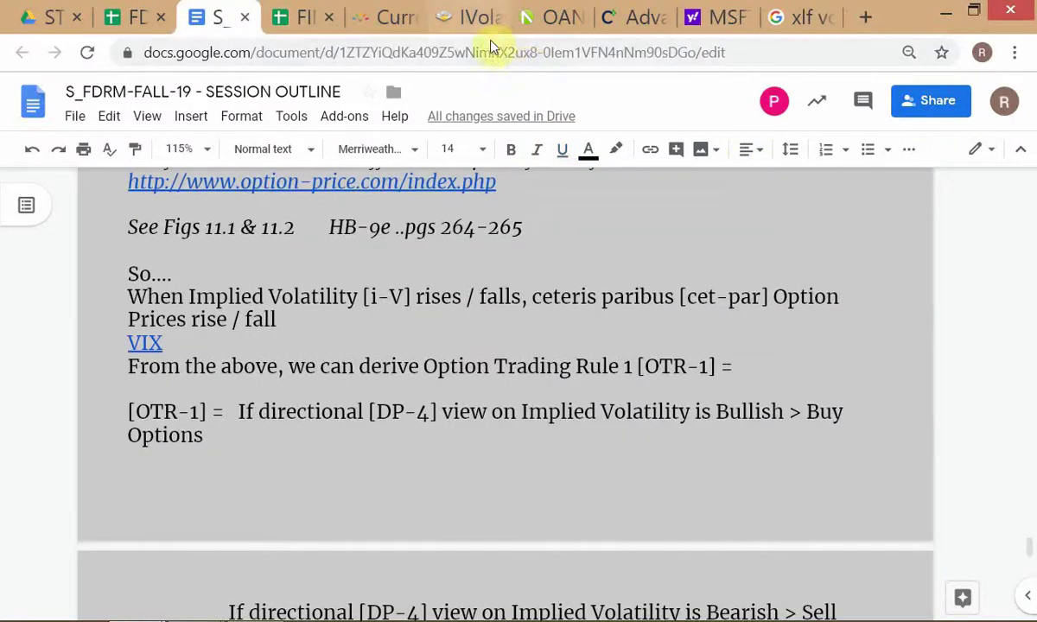
pyautogui.hotkey('alt', 'Tab')
pyautogui.click(544, 18)
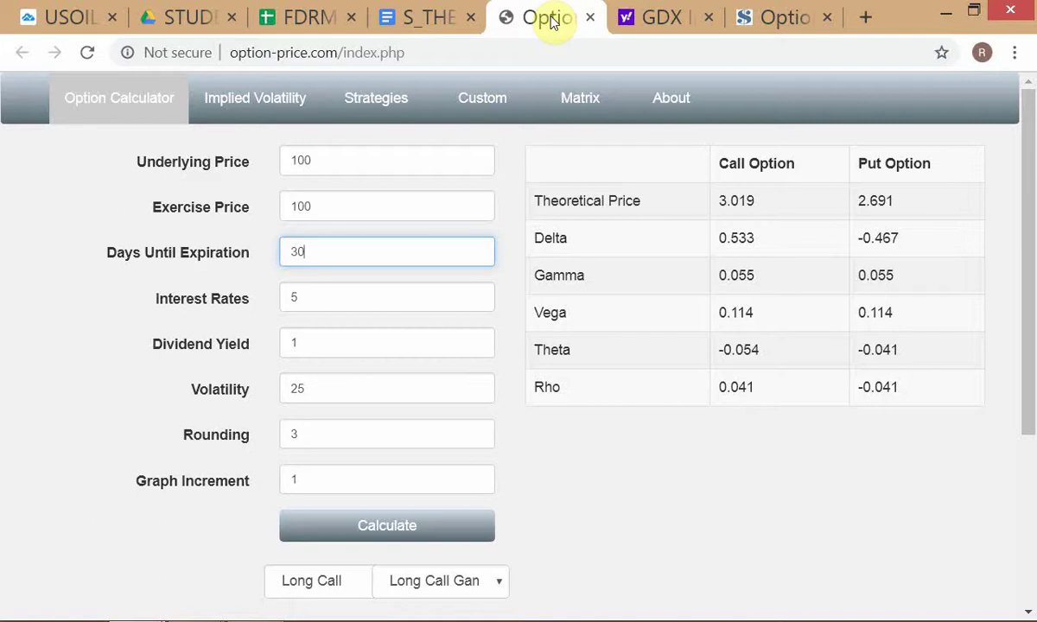
# Switch to the S_FDRM-FALL-19 session outline and add a dash and the people's names after the **4/10 date entry
pyautogui.hotkey('alt', 'Tab')
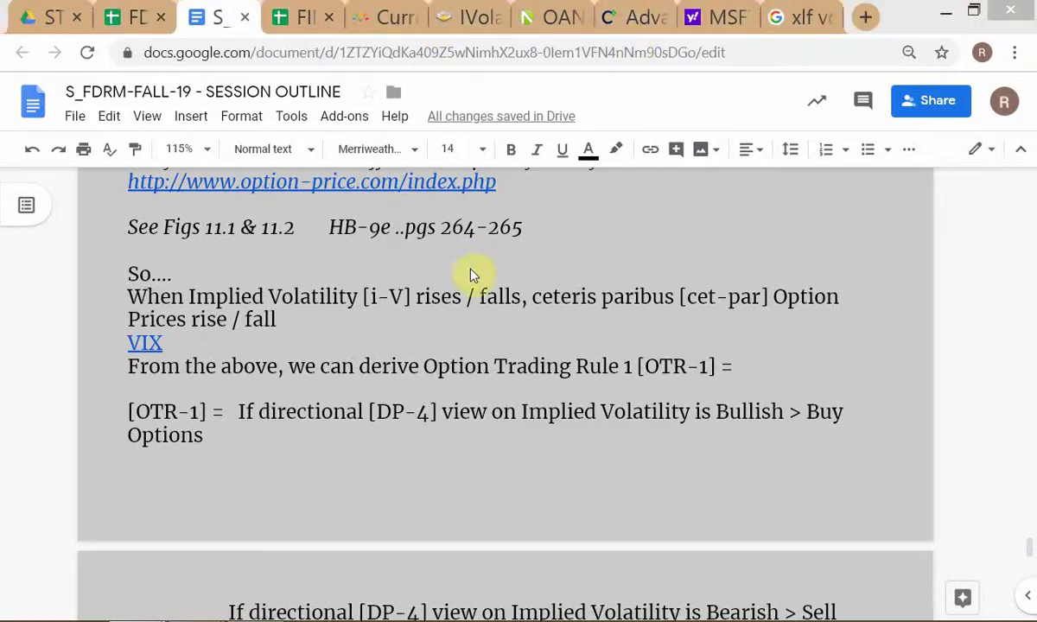
pyautogui.hotkey('alt', 'Tab')
pyautogui.hotkey('alt', 'Tab')
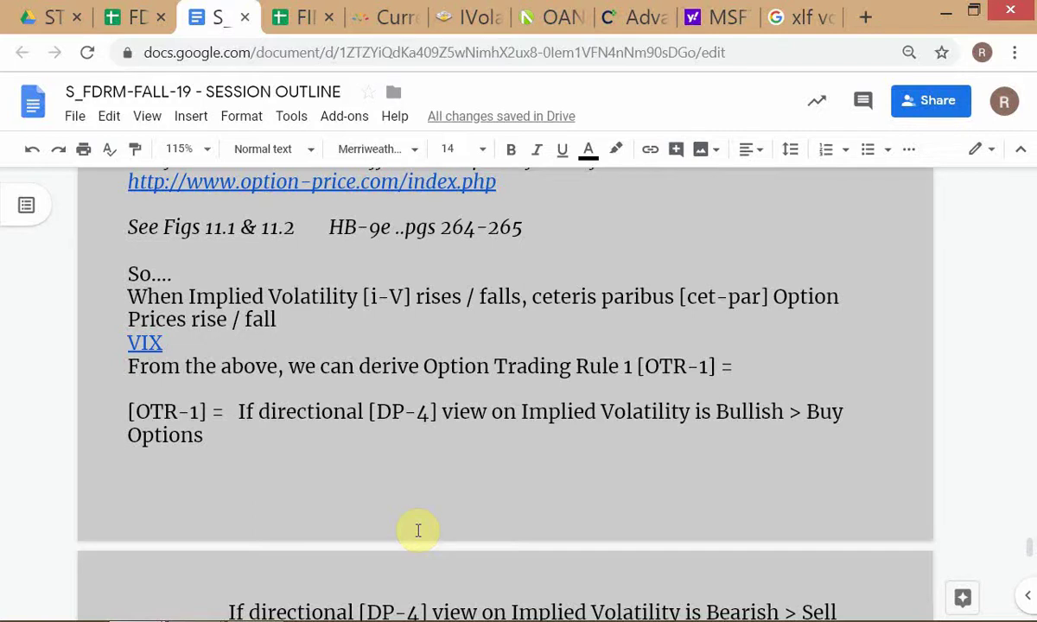
pyautogui.scroll(2, 412, 487)
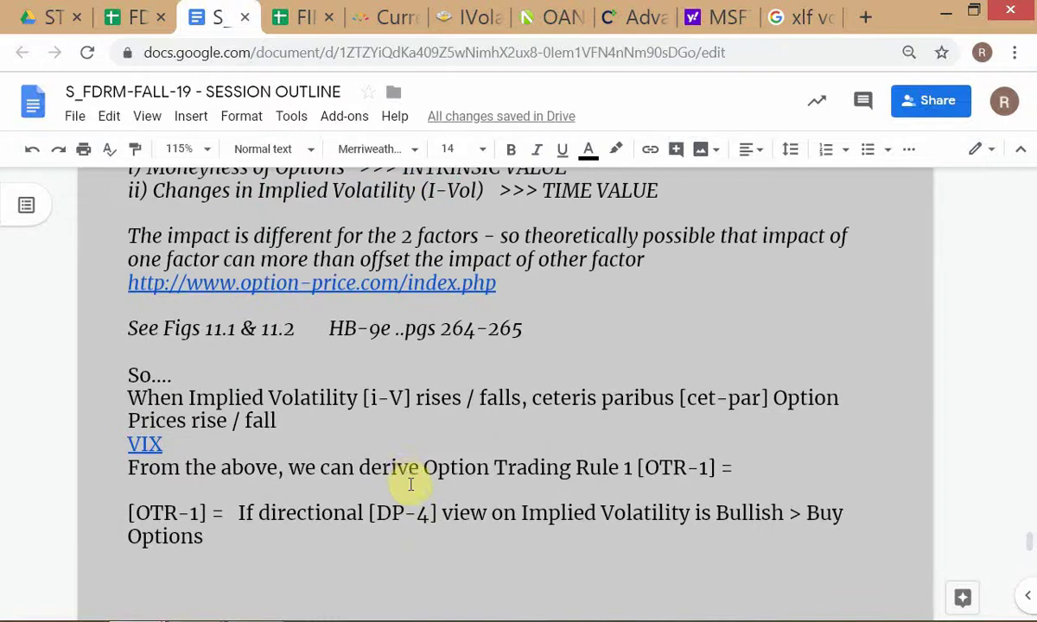
pyautogui.scroll(5, 409, 478)
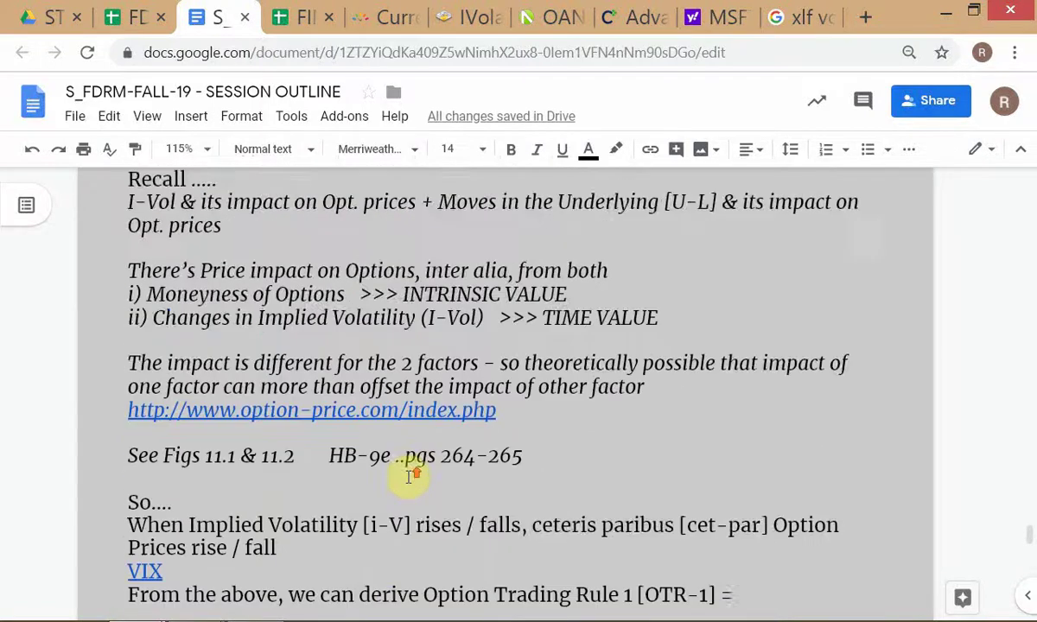
pyautogui.scroll(-10, 409, 478)
pyautogui.scroll(-2, 409, 478)
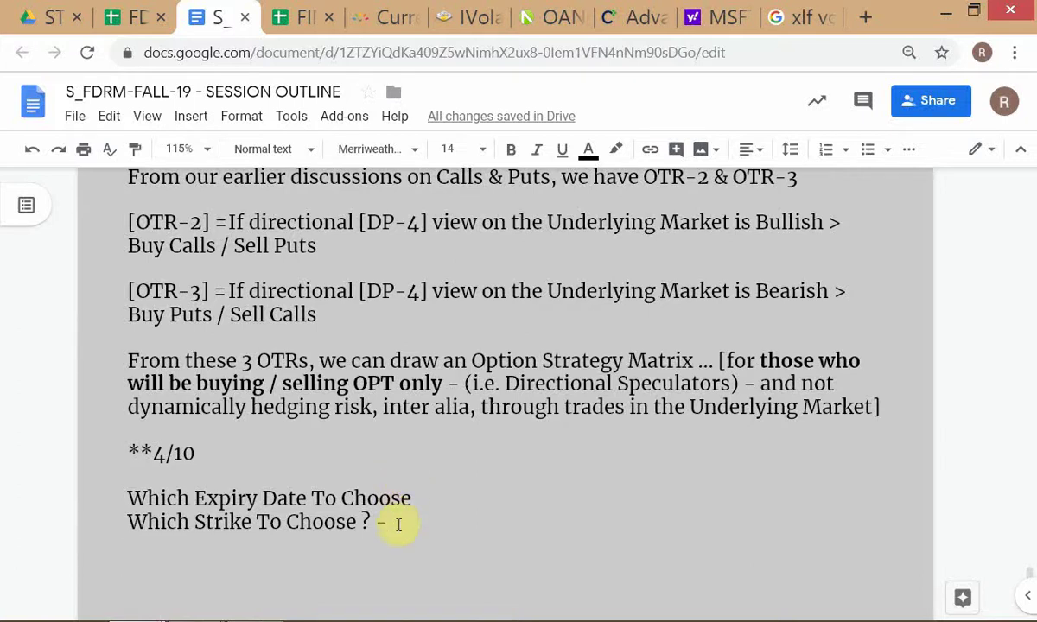
pyautogui.click(242, 471)
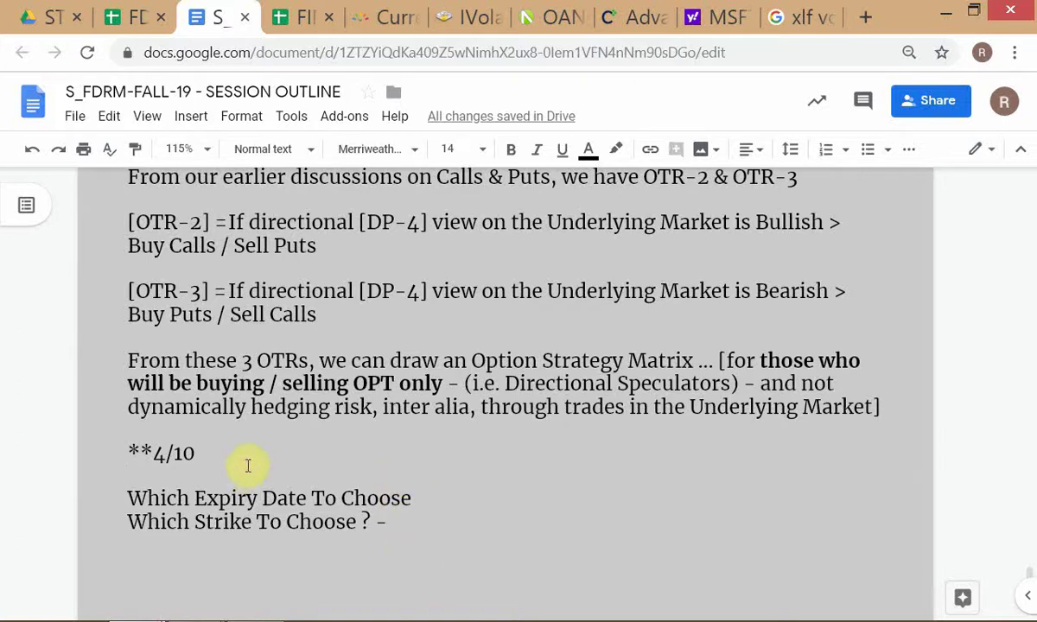
pyautogui.click(248, 466)
pyautogui.write('- ')
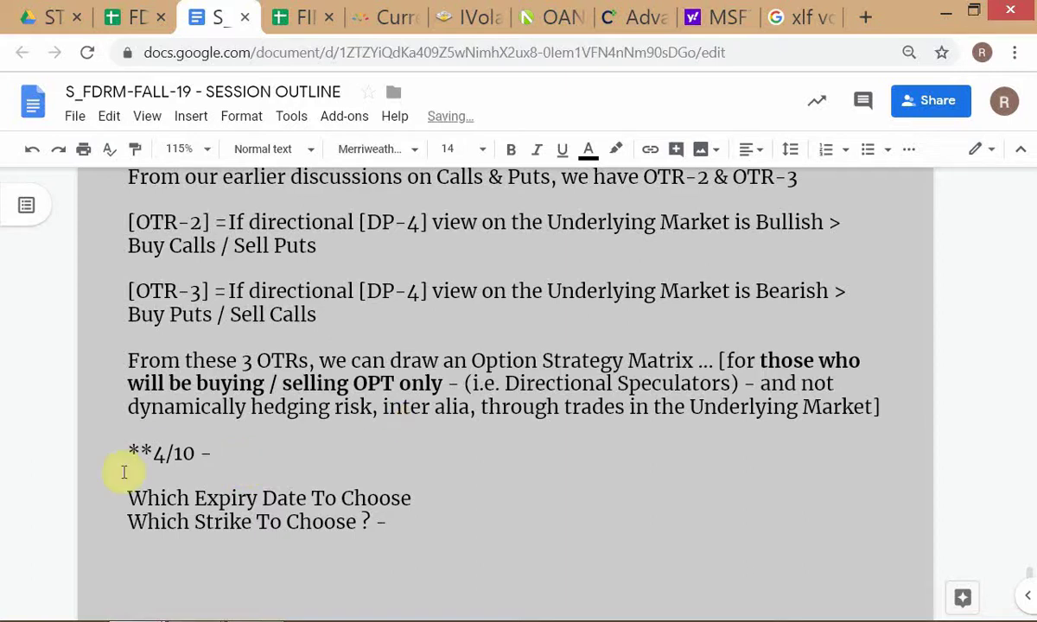
pyautogui.write('ME')
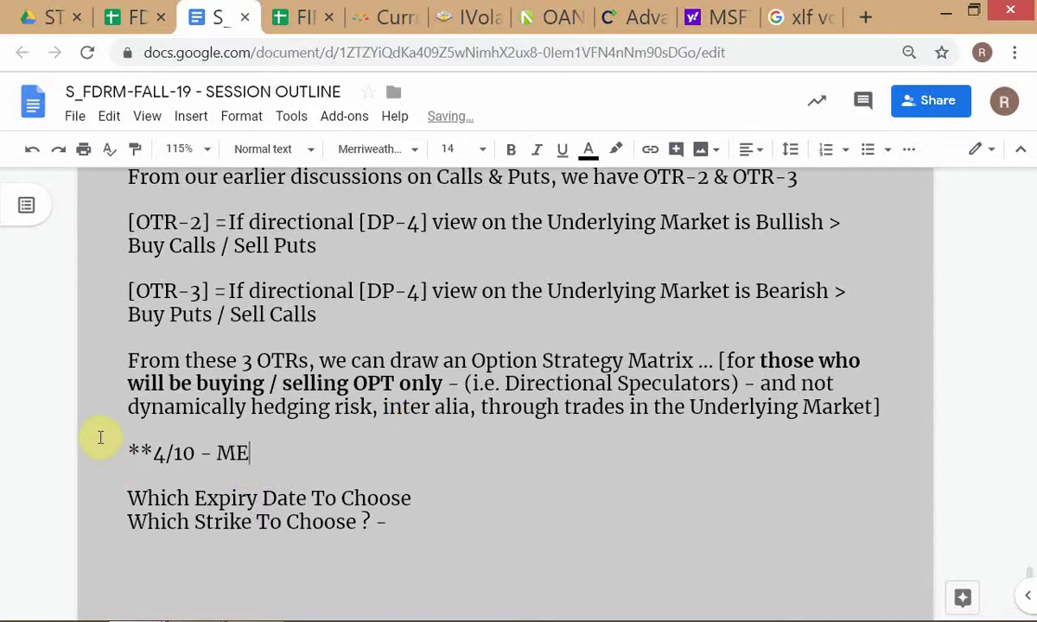
pyautogui.write('HAK, GANOTR')
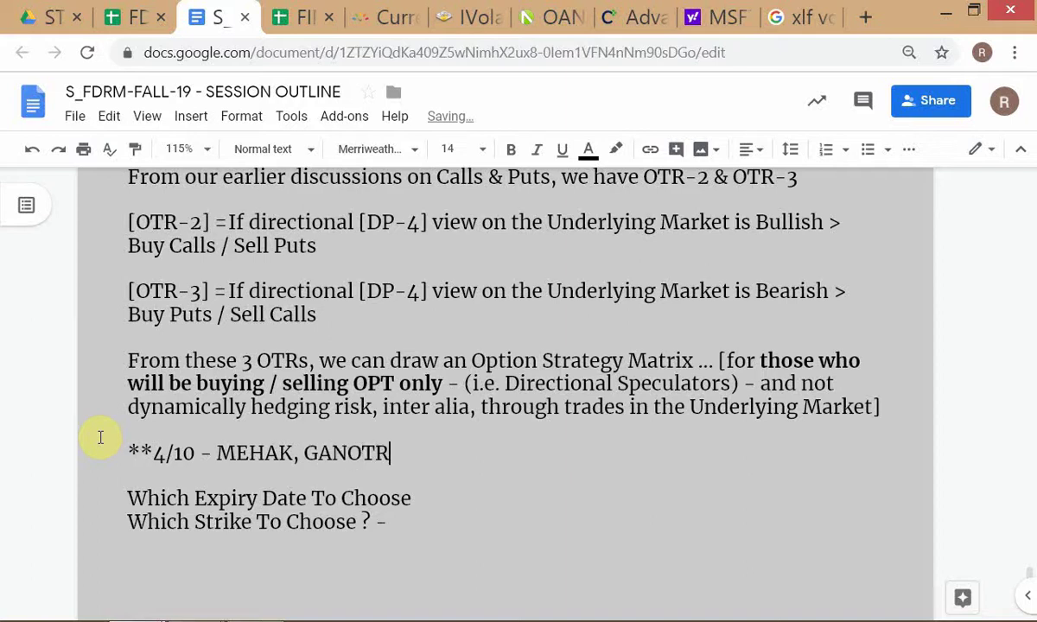
pyautogui.write('A,')
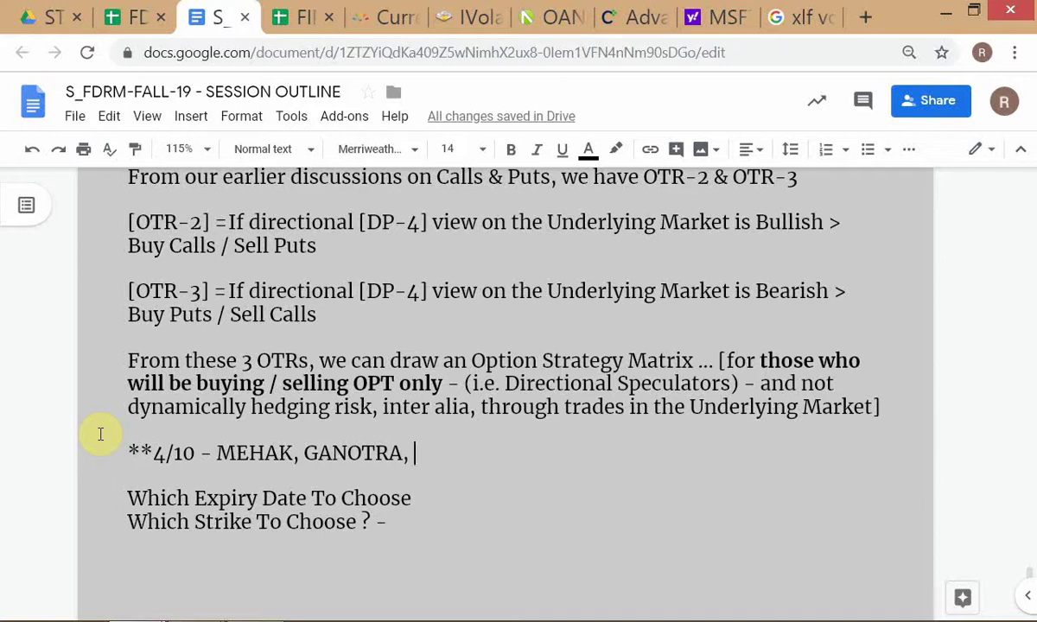
pyautogui.write('TAR')
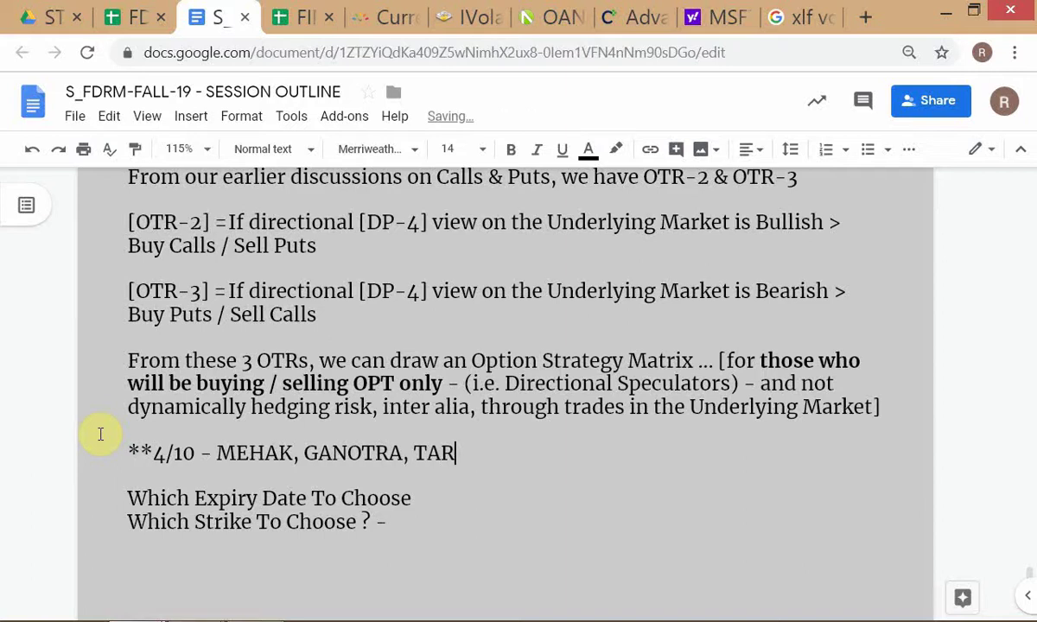
pyautogui.write('UN')
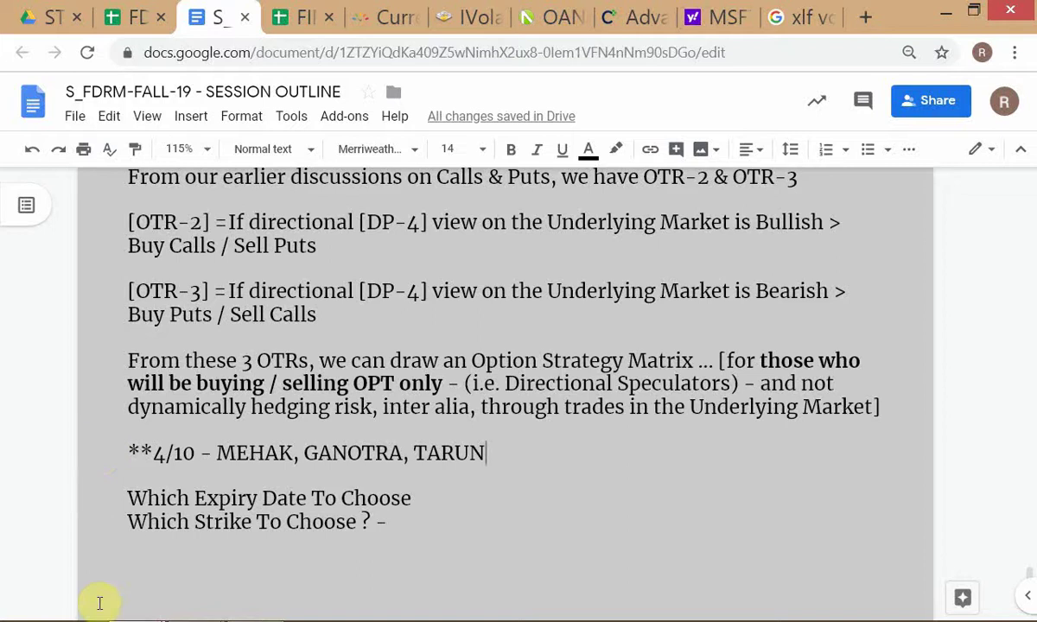
# Make the "**4/10" date marker in front of the names bold
pyautogui.click(128, 453)
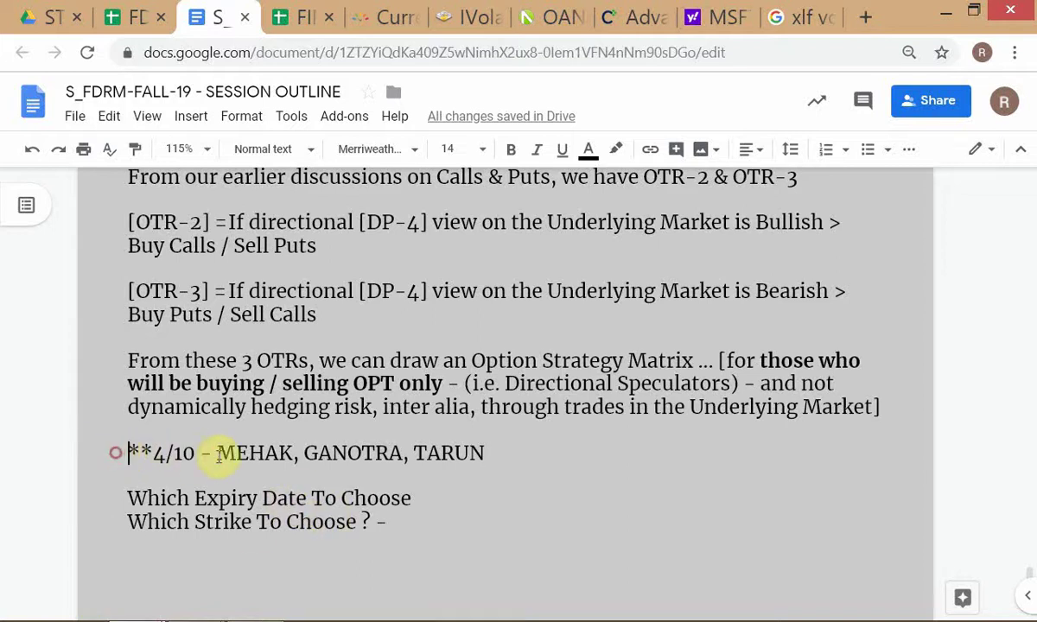
pyautogui.keyDown('shift'); pyautogui.click(199, 454); pyautogui.keyUp('shift')
pyautogui.hotkey('ctrl', 'b')
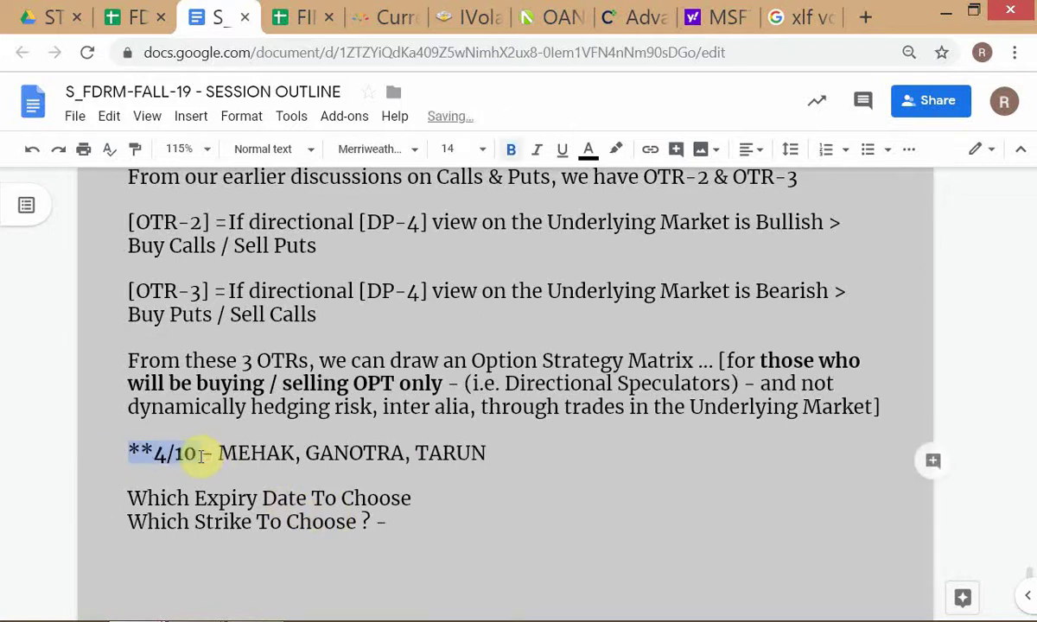
pyautogui.click(215, 474)
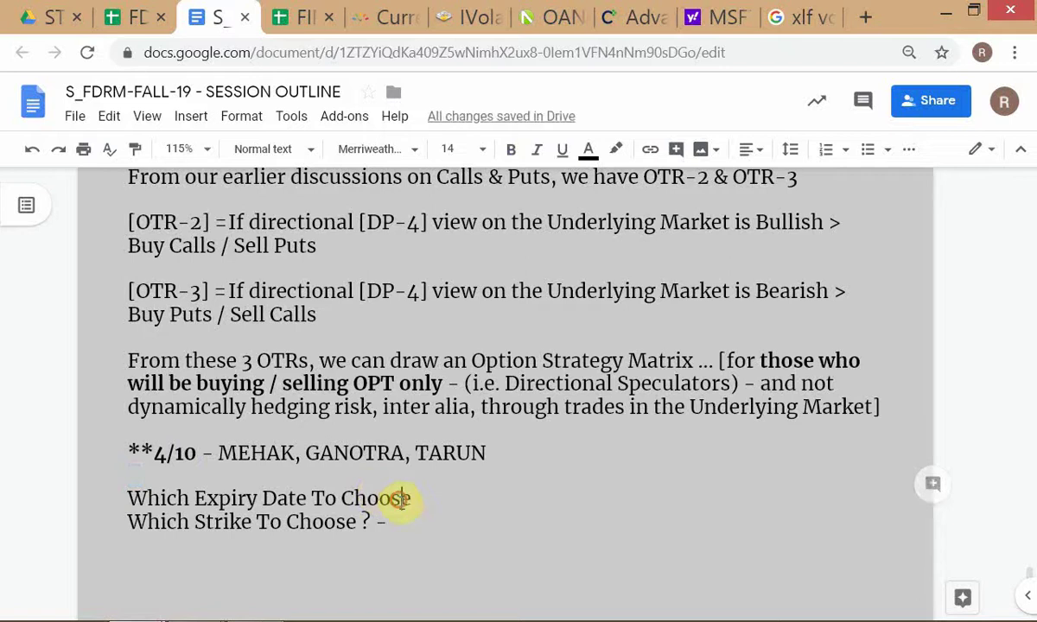
# Complete the line "Which Expiry Date To Choose" with "? -" at its end
pyautogui.click(440, 515)
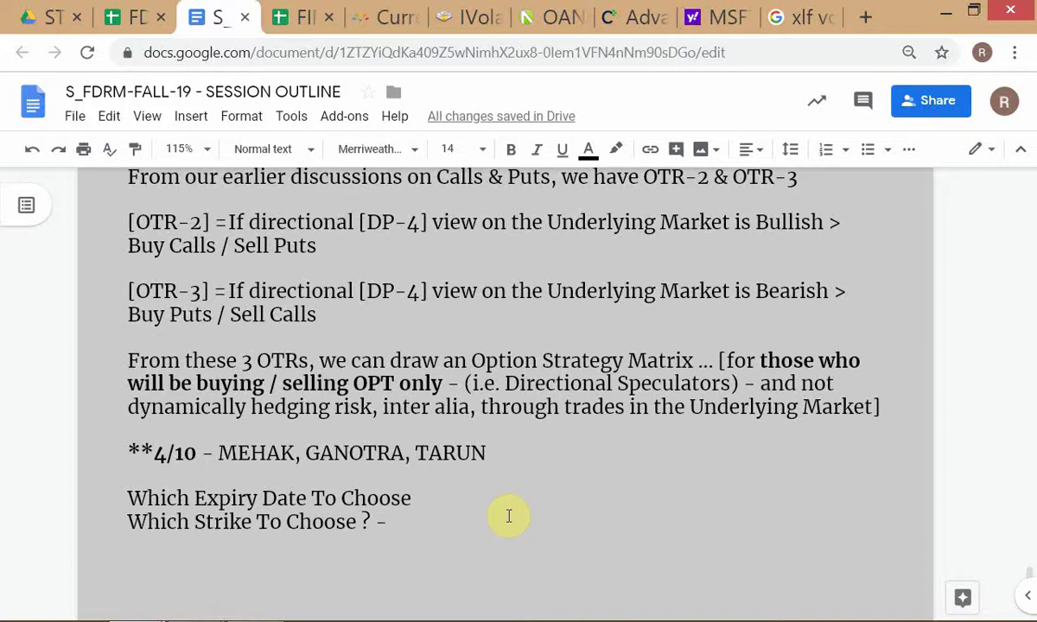
pyautogui.click(460, 493)
pyautogui.write('?')
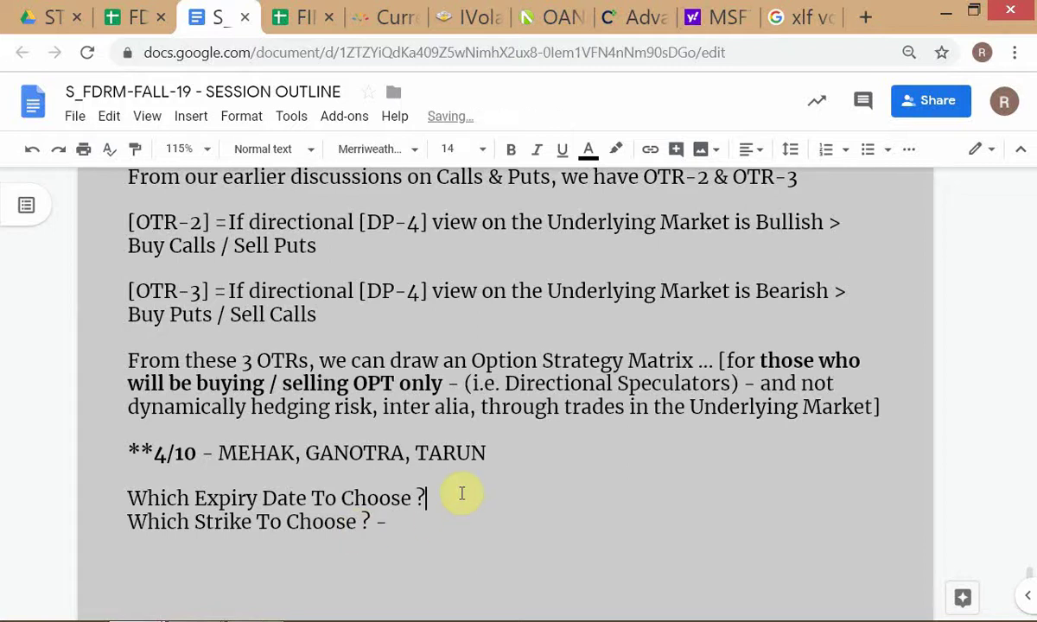
pyautogui.write(' -')
pyautogui.scroll(-2, 461, 493)
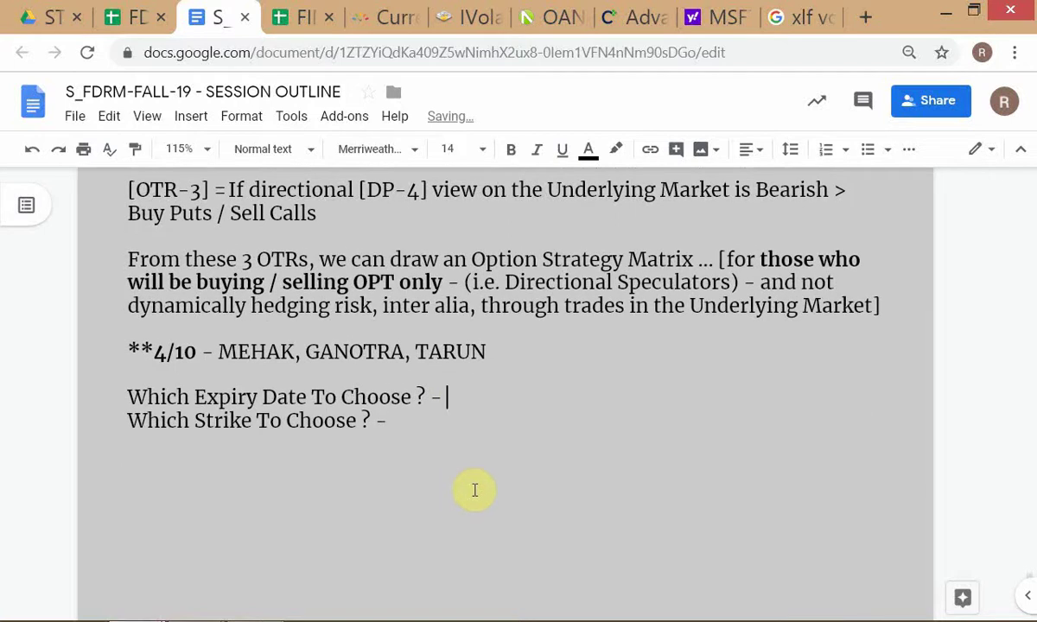
# Review the Greeks in the option-price.com calculator for 30 days until expiration, and view the Theta against Time to Expiration graph in S_THEORY
pyautogui.hotkey('alt', 'Tab')
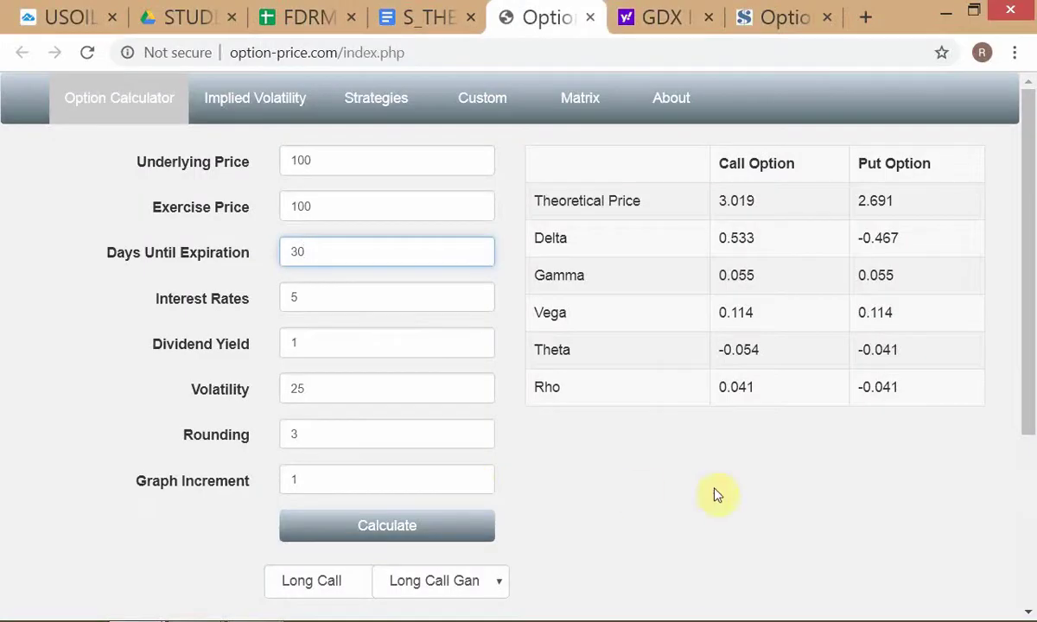
pyautogui.click(704, 484)
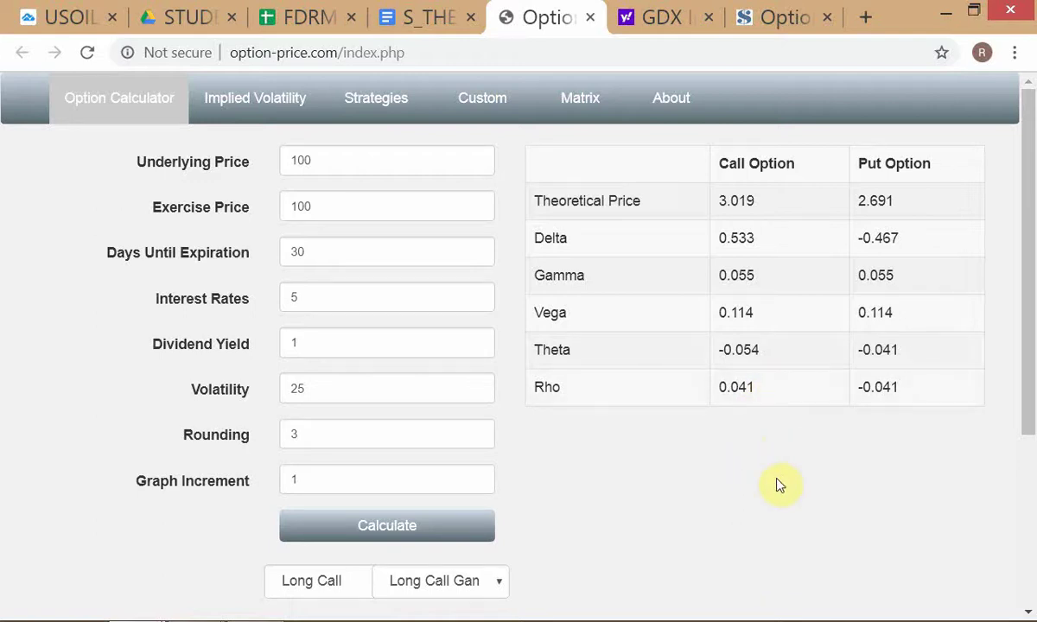
pyautogui.hotkey('alt', 'Tab')
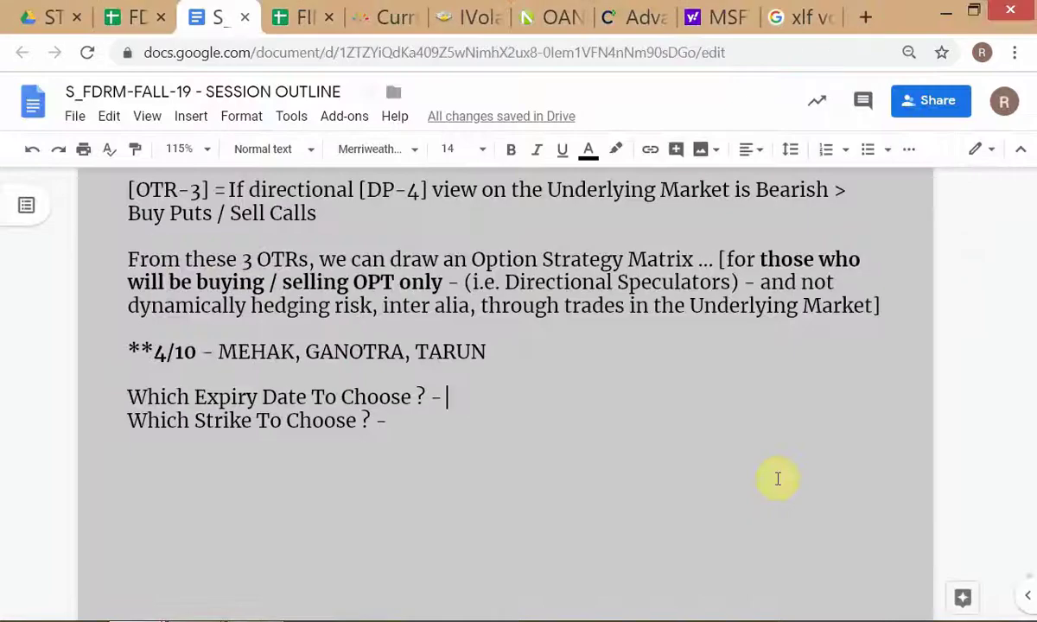
pyautogui.hotkey('alt', 'Tab')
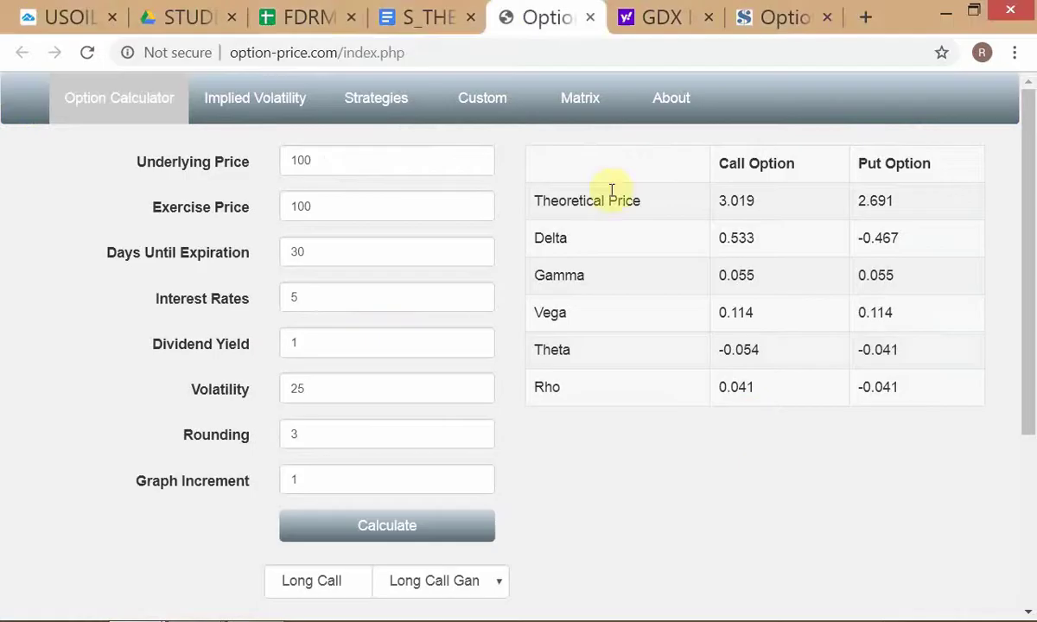
pyautogui.click(429, 17)
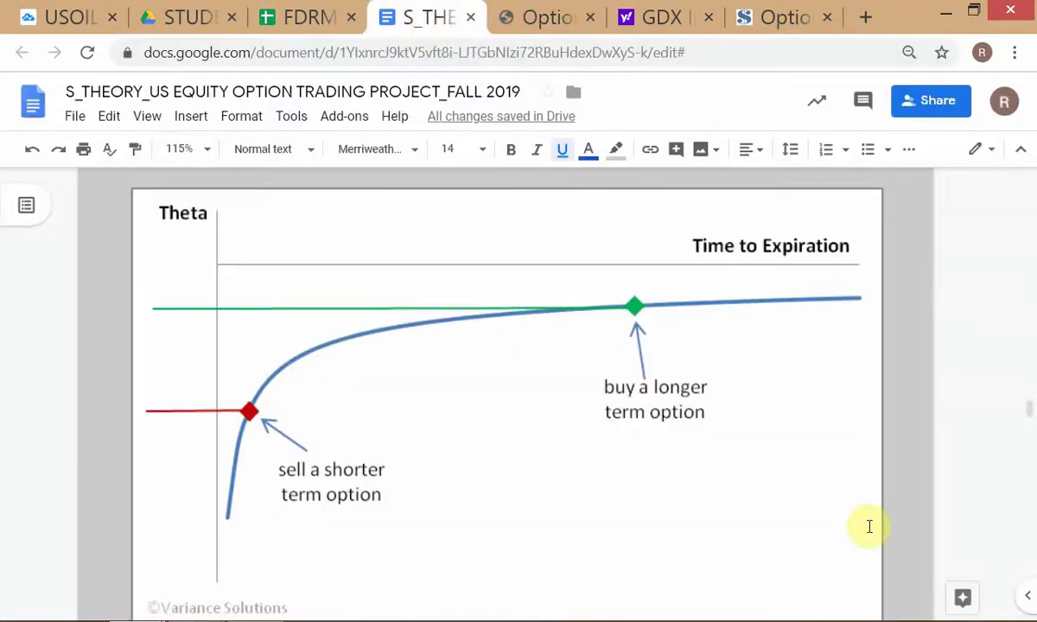
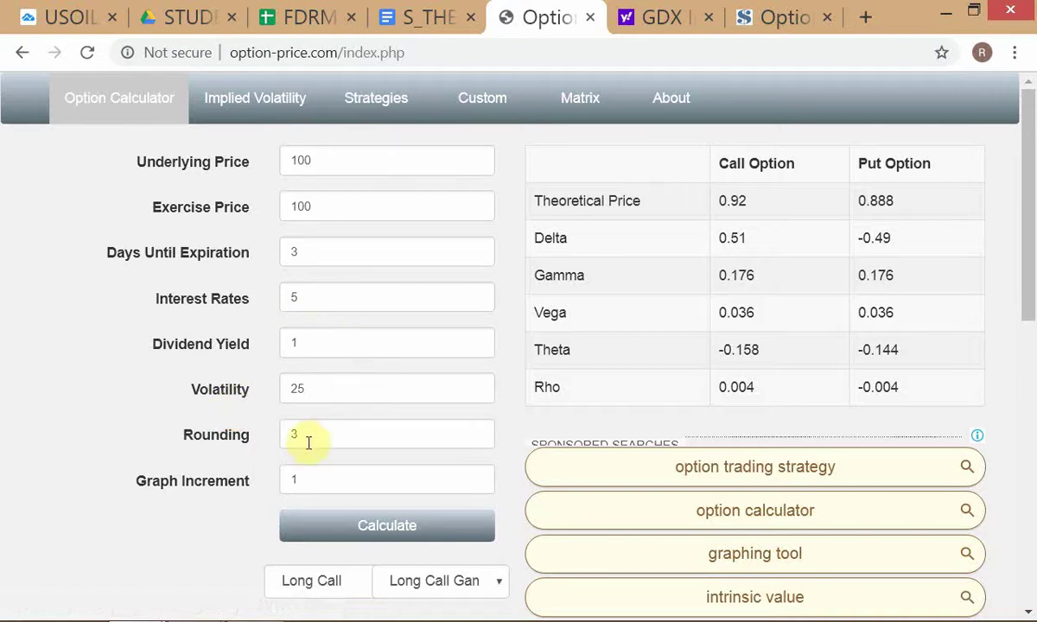
# Examine the call and put Greeks, especially Theta, in the option calculator for 3 days until expiration
pyautogui.click(308, 251)
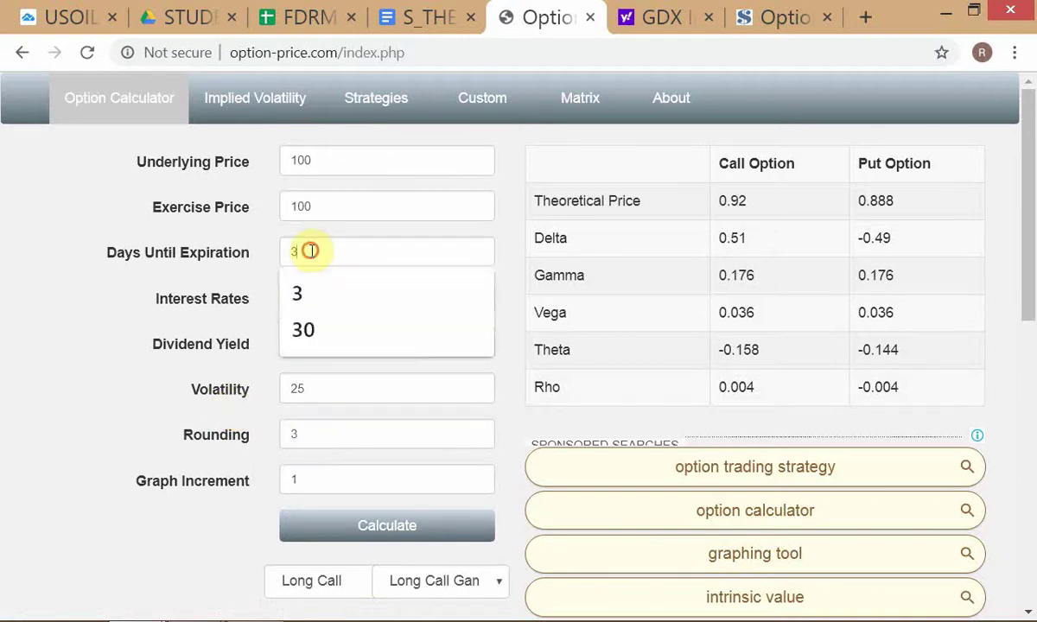
pyautogui.click(225, 300)
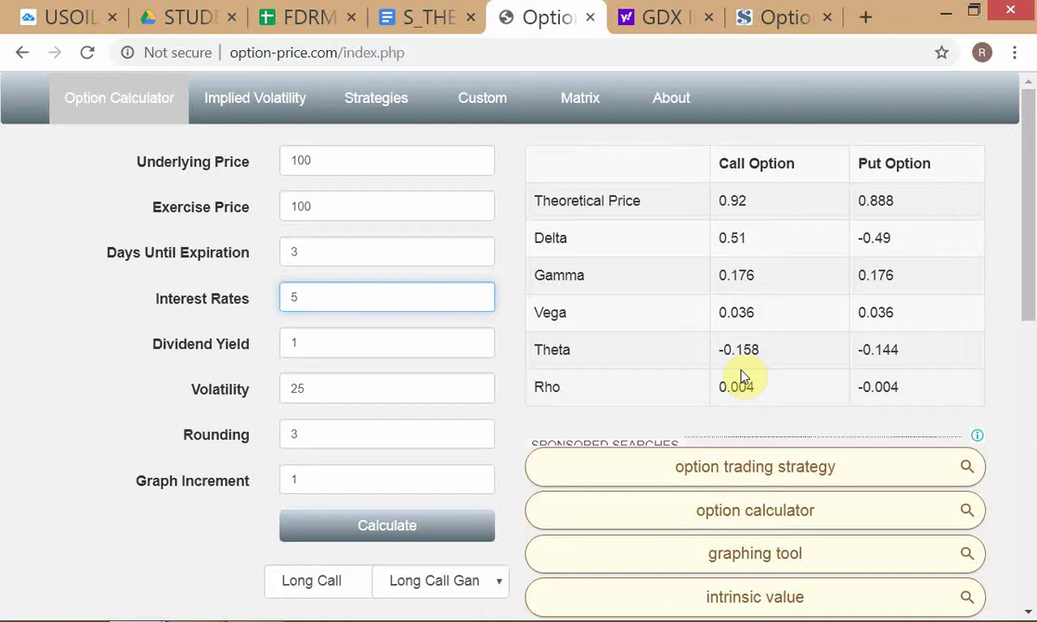
pyautogui.click(992, 218)
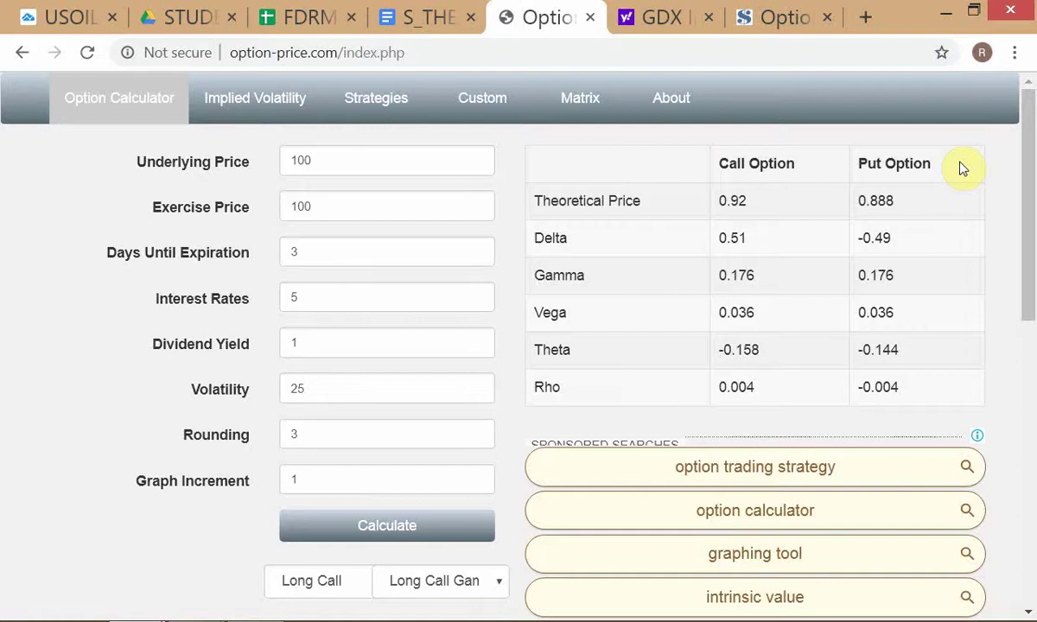
# Copy the Theta against Time to Expiration graph from the S_THEORY document and return to the session outline
pyautogui.click(413, 26)
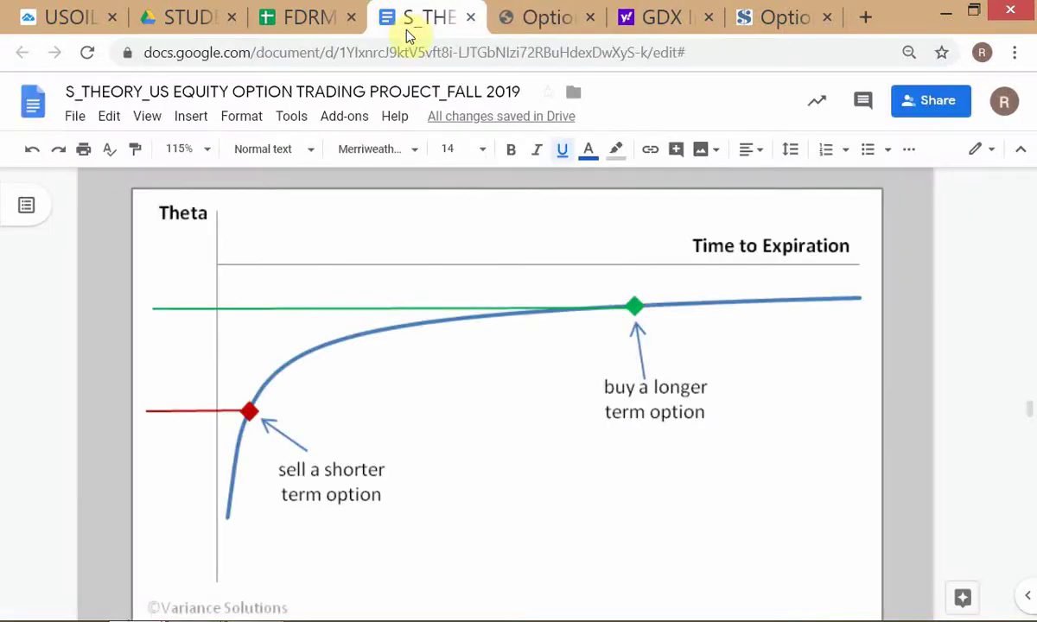
pyautogui.rightClick(469, 238)
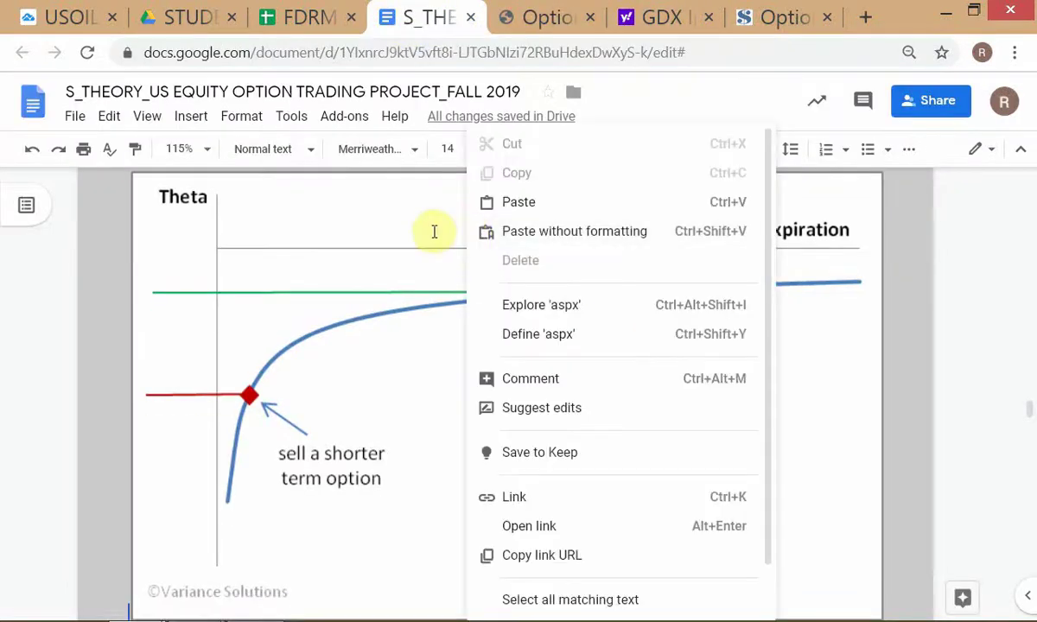
pyautogui.press('Escape')
pyautogui.click(414, 272)
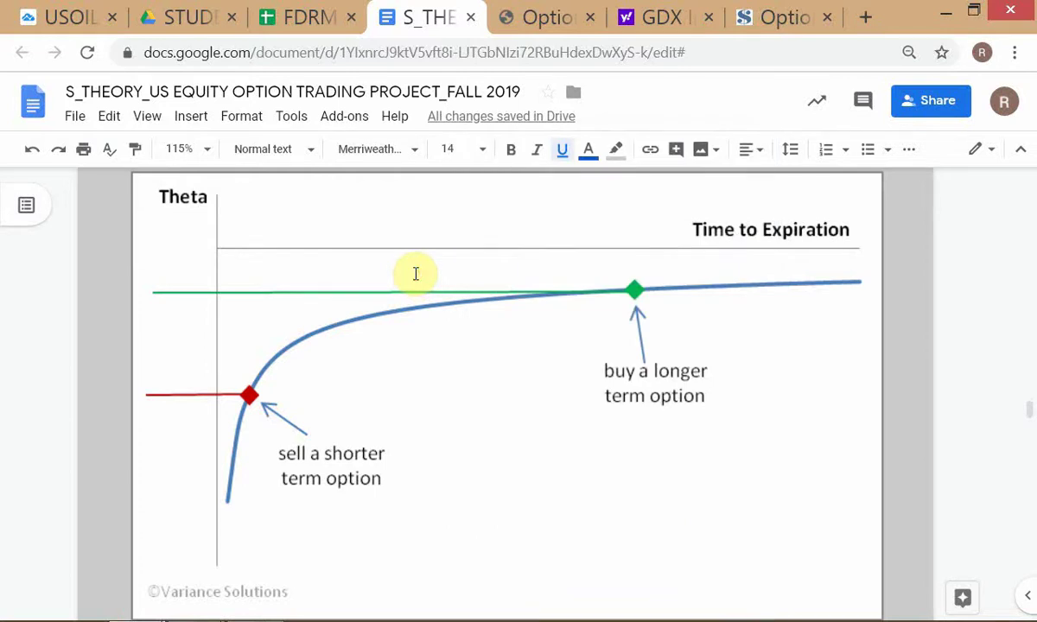
pyautogui.hotkey('alt', 'Tab')
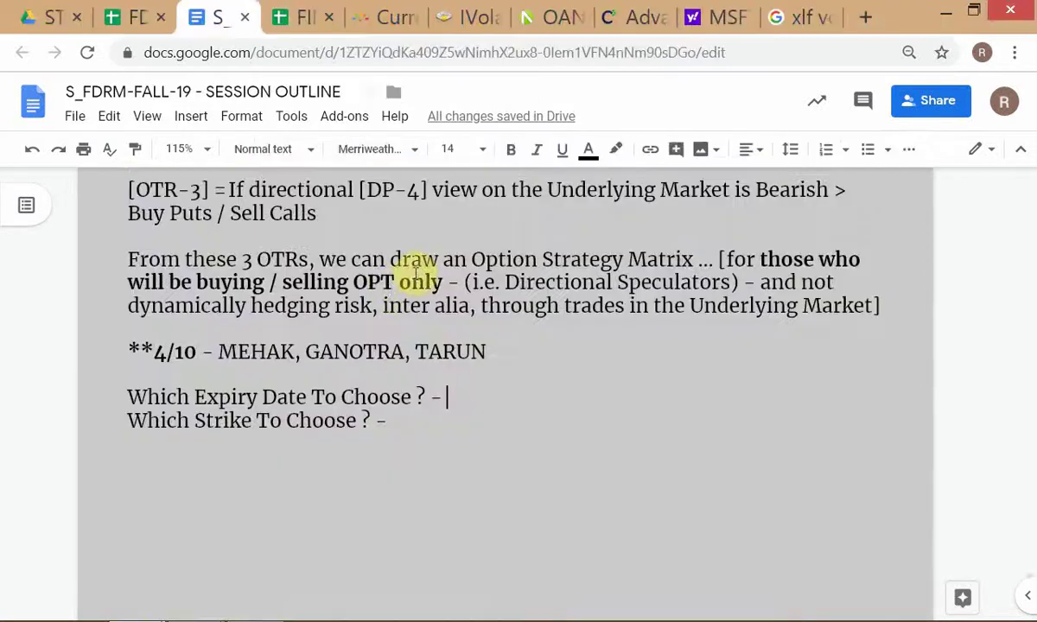
# Add blank lines below "Which Expiry Date To Choose ? -" in the session outline and paste the Theta against Time to Expiration graph there
pyautogui.press('Return')
pyautogui.press('Return')
pyautogui.press('Return')
pyautogui.press('Return')
pyautogui.press('Return')
pyautogui.press('Return')
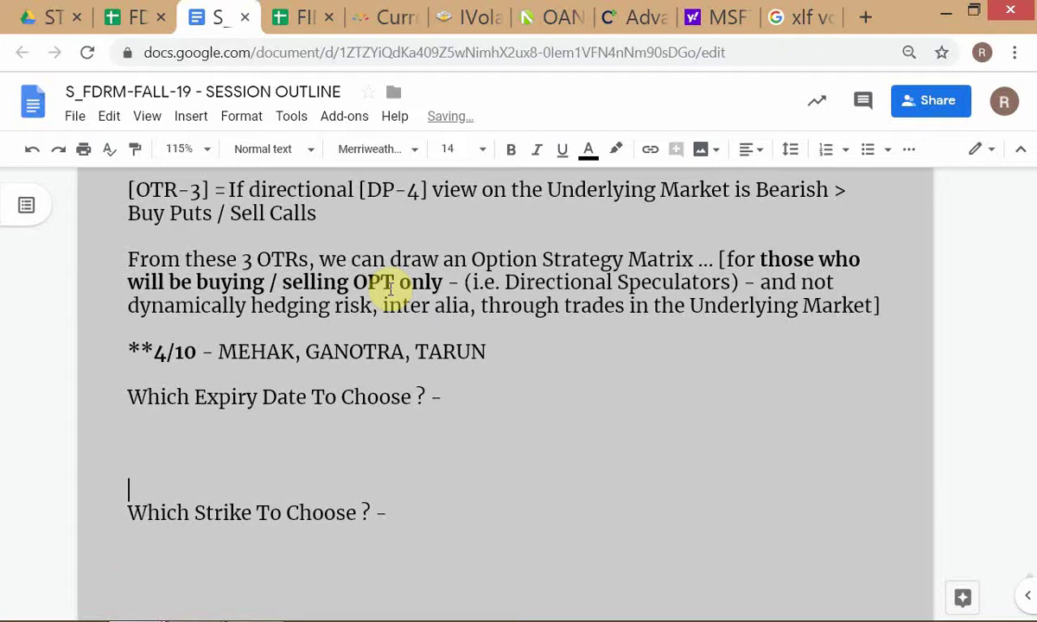
pyautogui.press('Up')
pyautogui.press('Up')
pyautogui.press('Up')
pyautogui.press('Up')
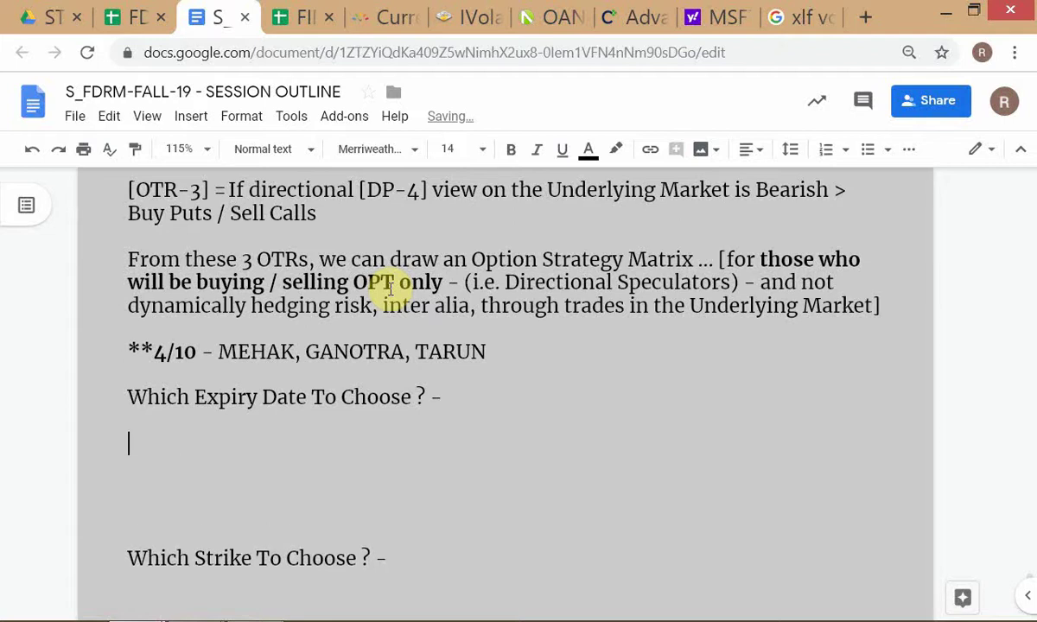
pyautogui.hotkey('ctrl', 'v')
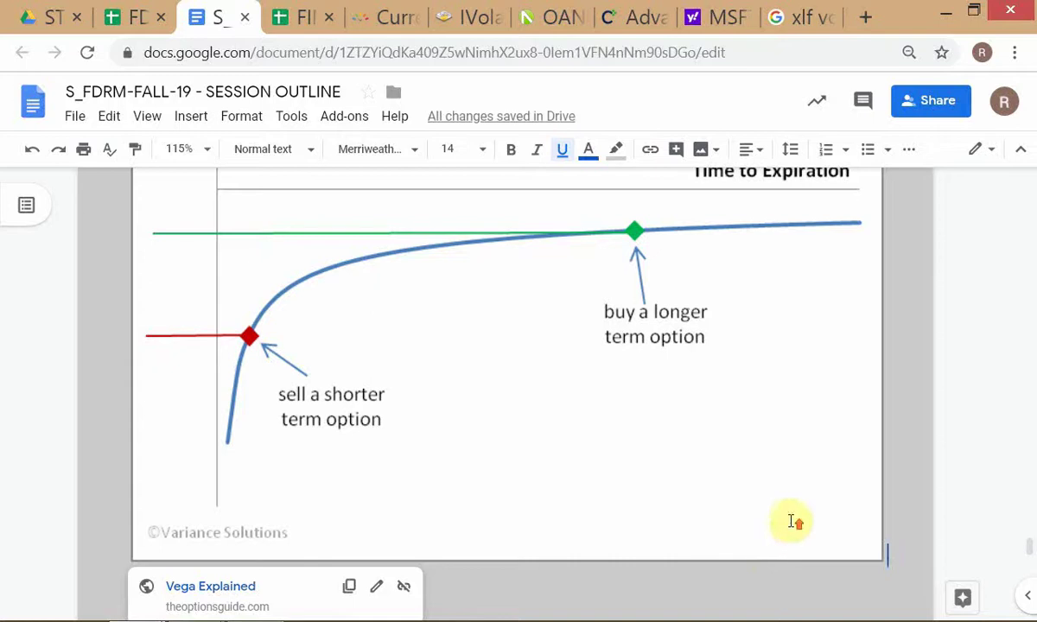
pyautogui.scroll(1, 785, 521)
pyautogui.scroll(1, 792, 519)
pyautogui.scroll(-1, 792, 516)
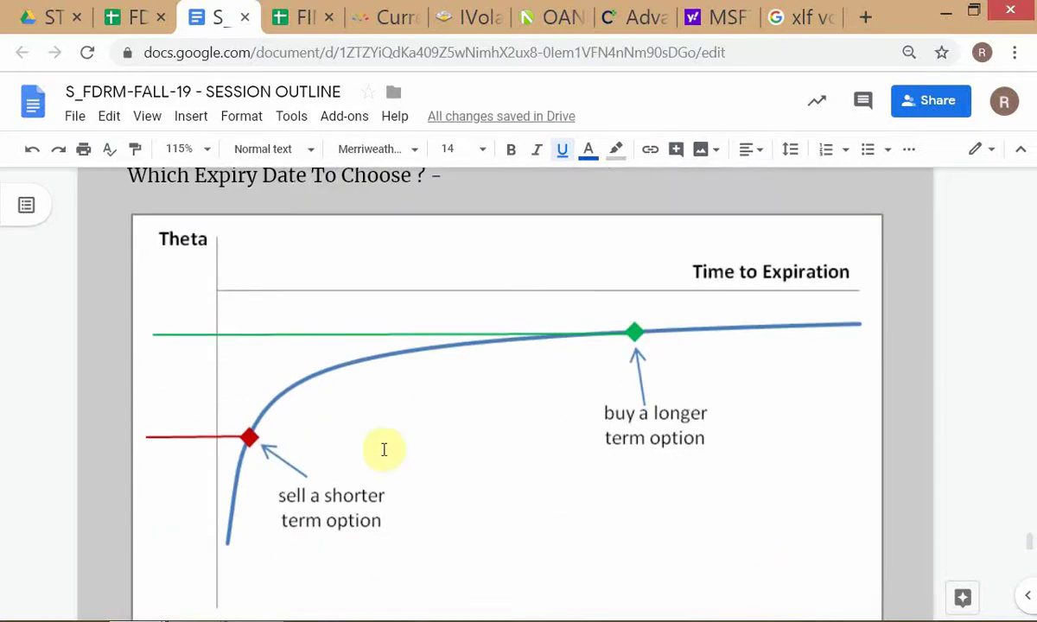
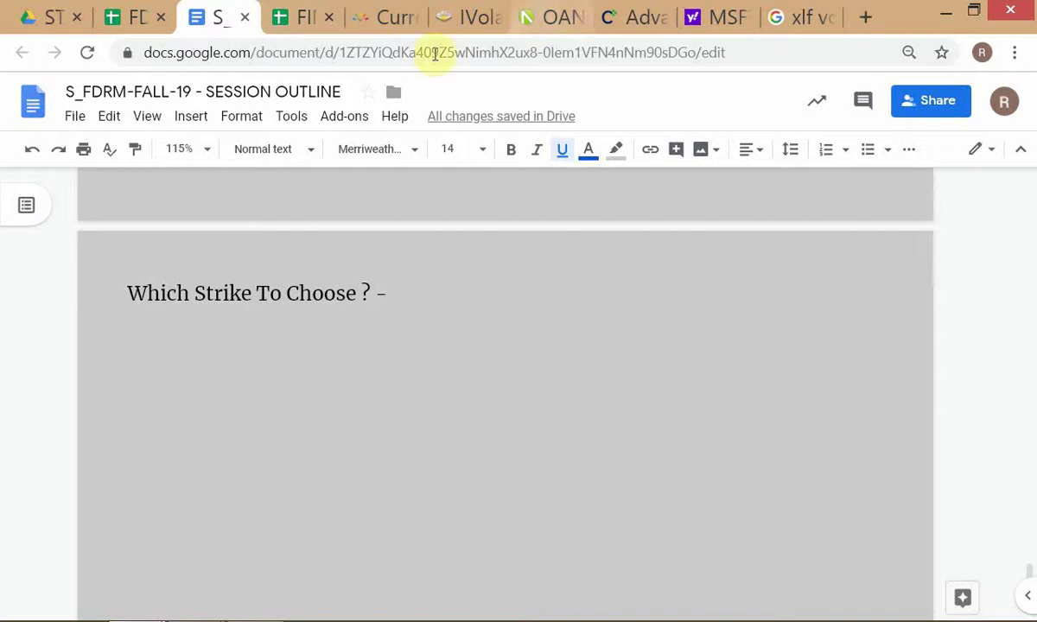
# Place the cursor at the "Which Strike To Choose ? -" line and review the hourly WTI crude oil chart in TradingView
pyautogui.click(131, 331)
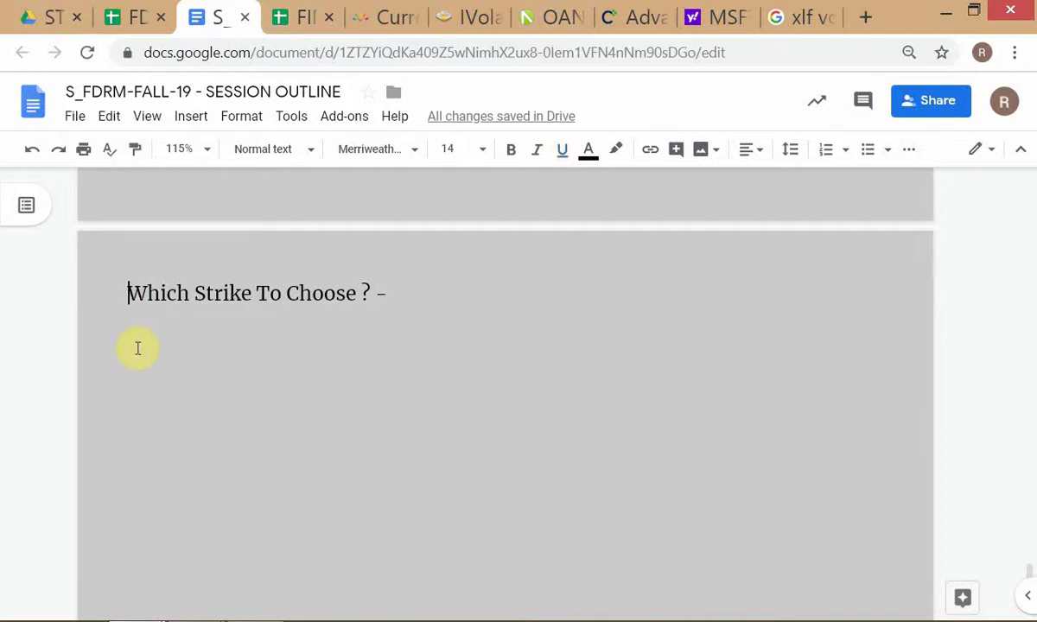
pyautogui.hotkey('alt', 'Tab')
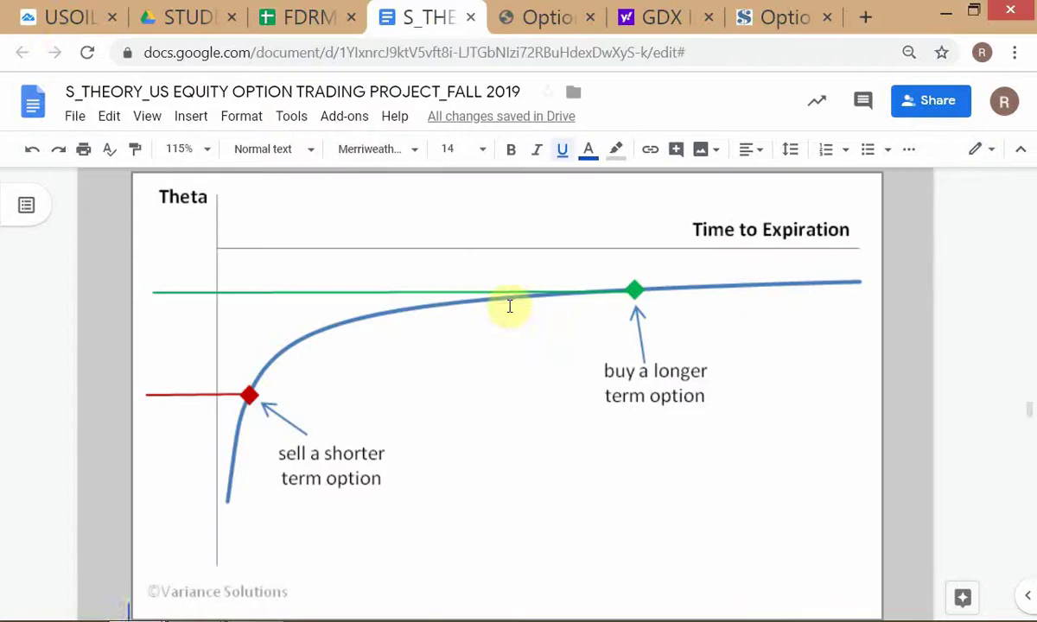
pyautogui.click(67, 17)
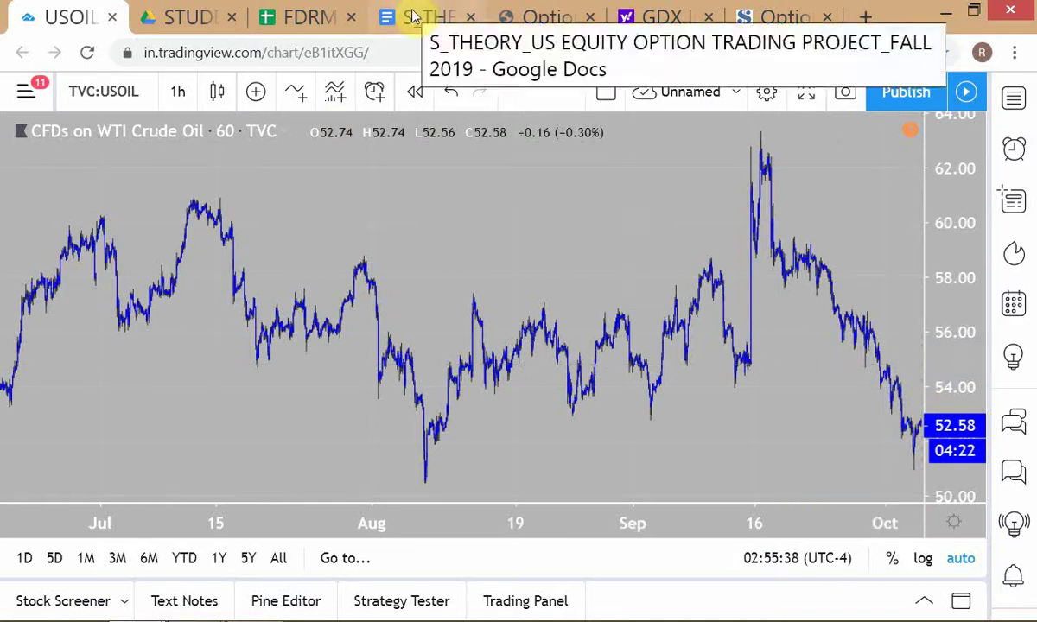
pyautogui.hotkey('alt', 'Tab')
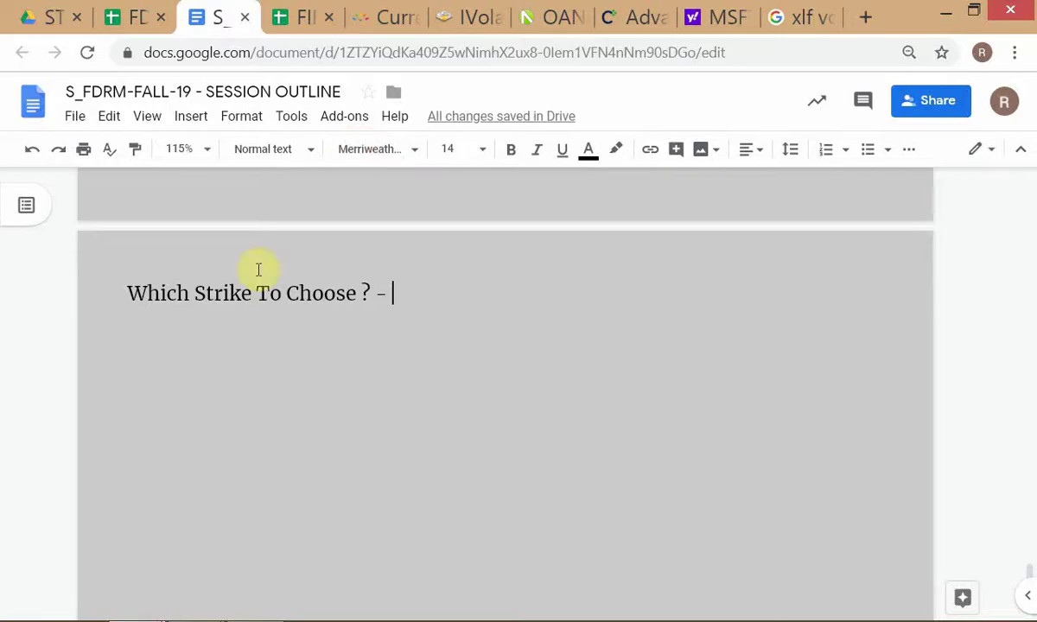
# Add the numbered point "1) BY REFERENCE TO VIEWS ON UNDERLYING ASSET PRICE" under "Which Strike To Choose ? -" in the session outline
pyautogui.press('Return')
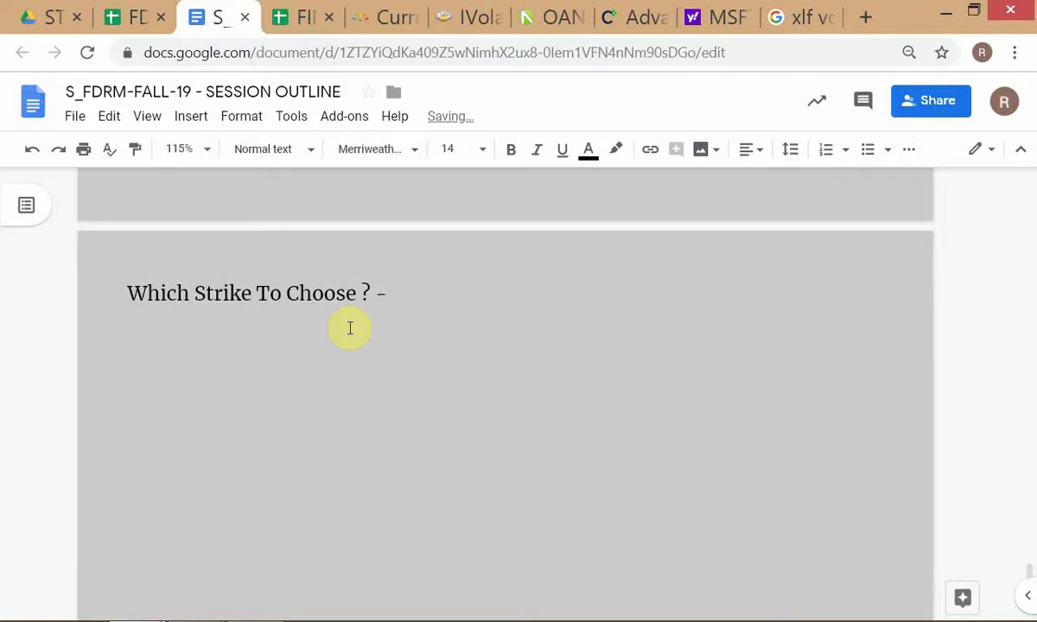
pyautogui.write('1) ')
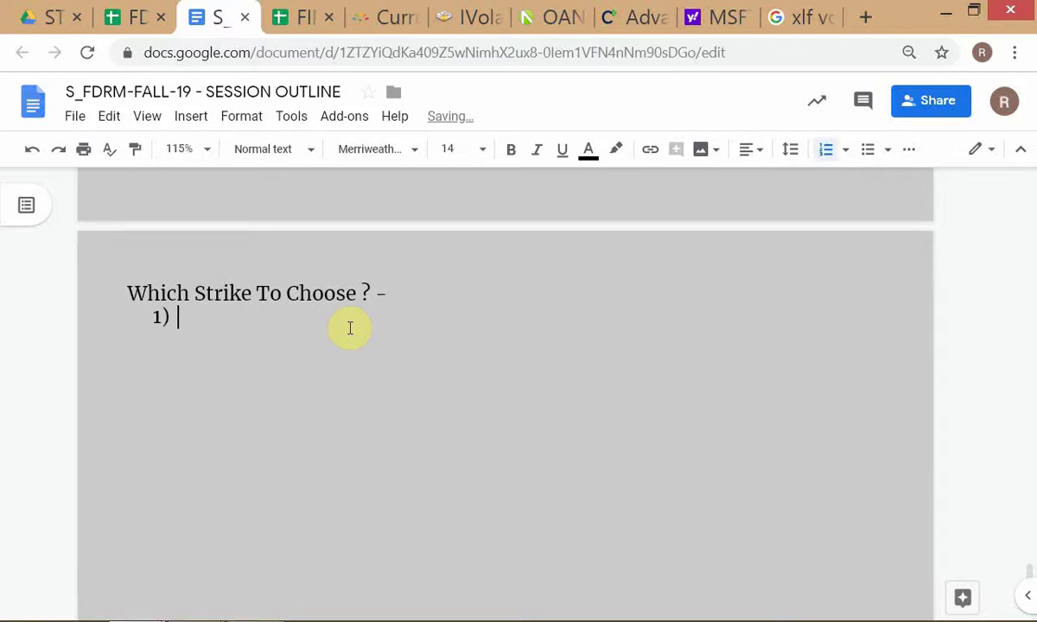
pyautogui.write('BY')
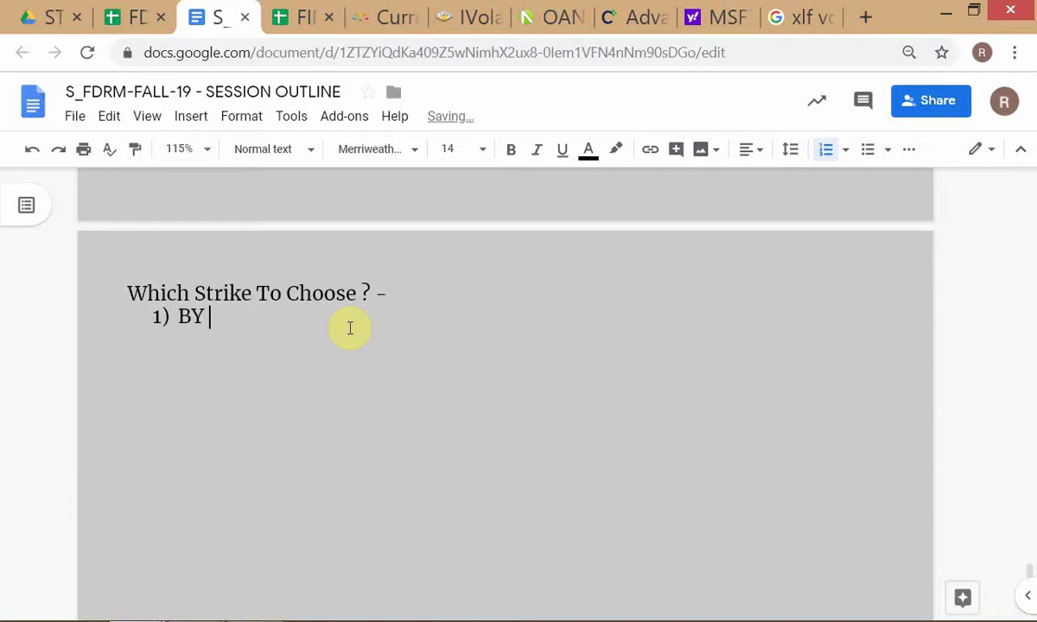
pyautogui.write(' REFER')
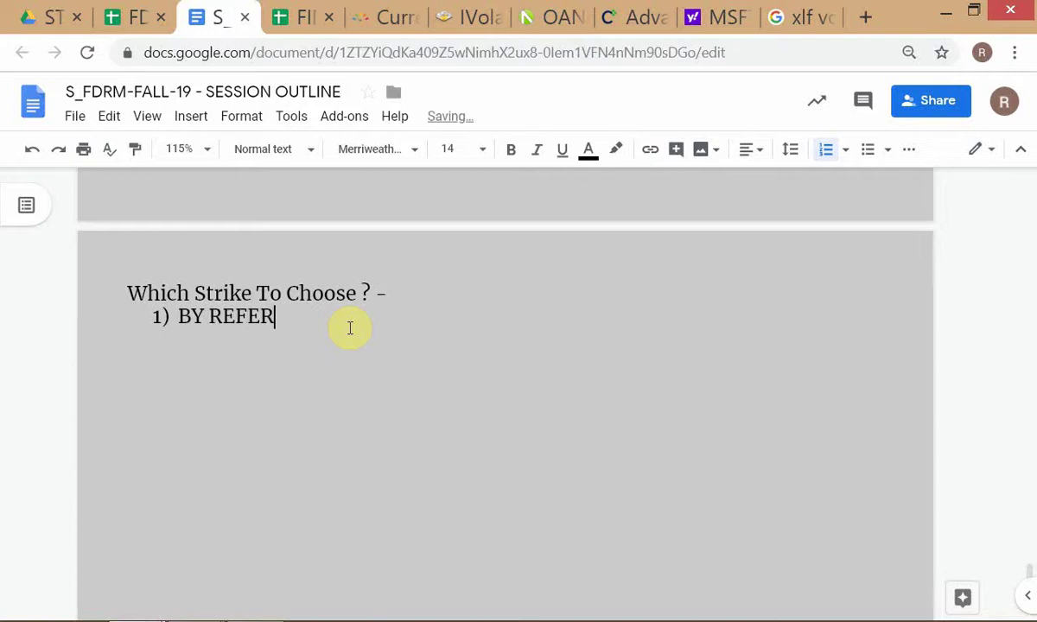
pyautogui.write('ENCE TO')
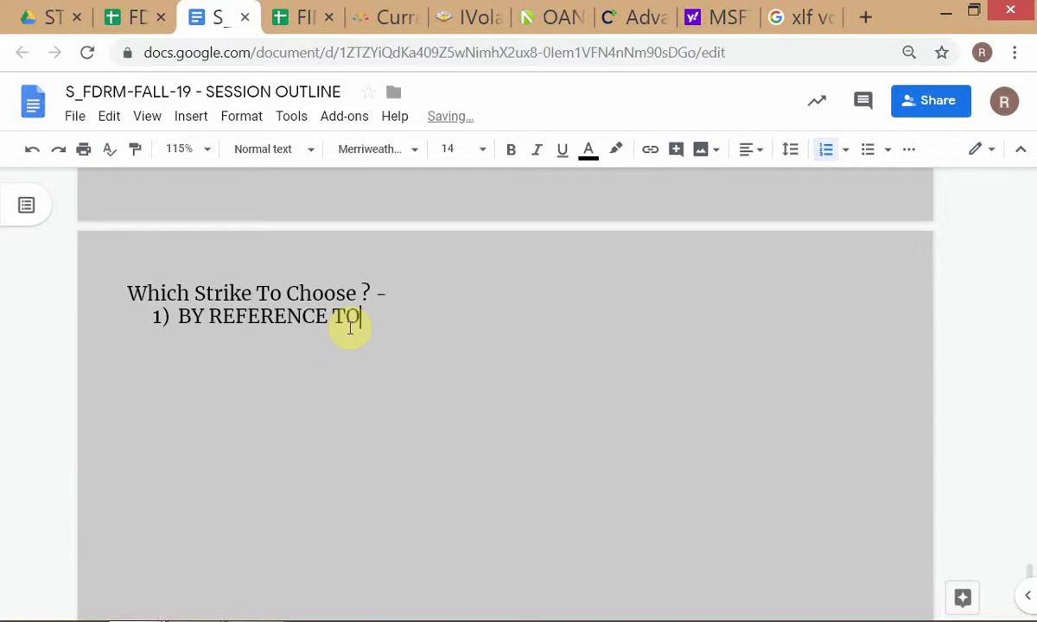
pyautogui.write(' VIEWS O')
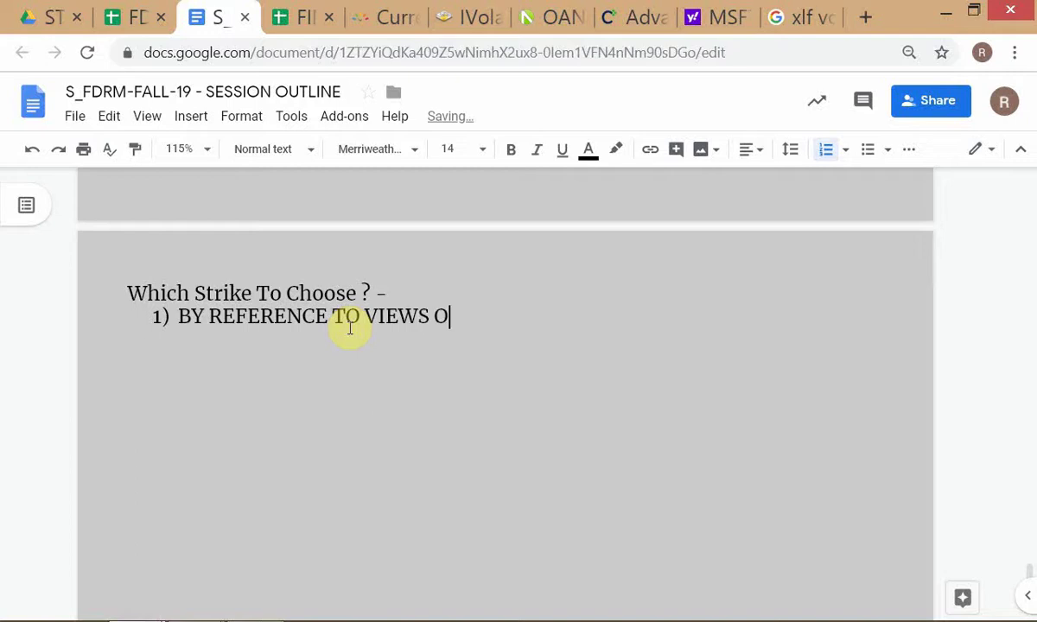
pyautogui.write('N UNDER')
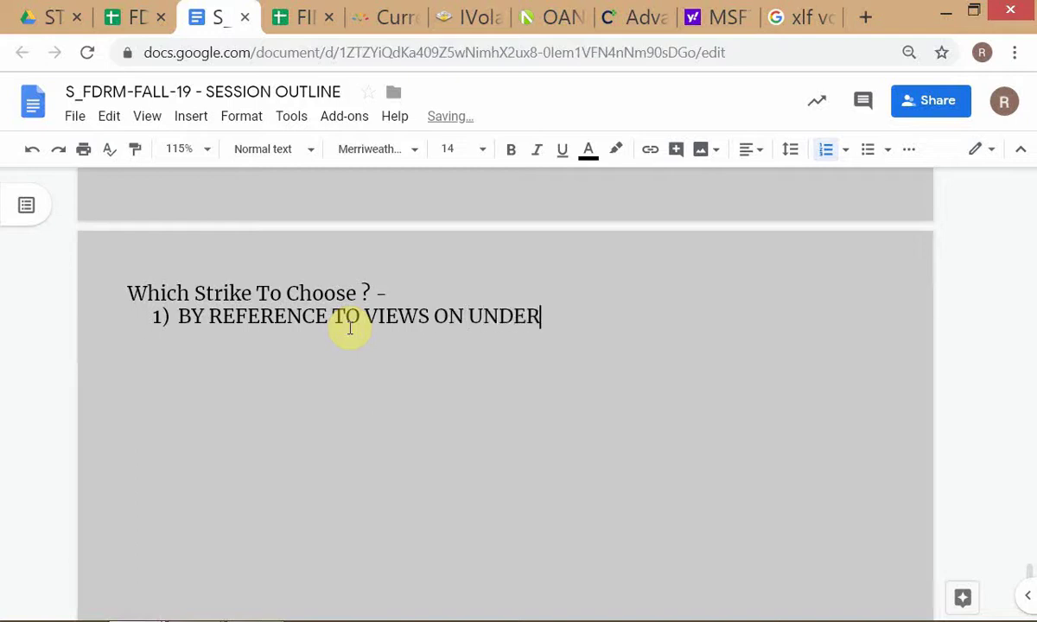
pyautogui.write('LYING ASSET PRICE')
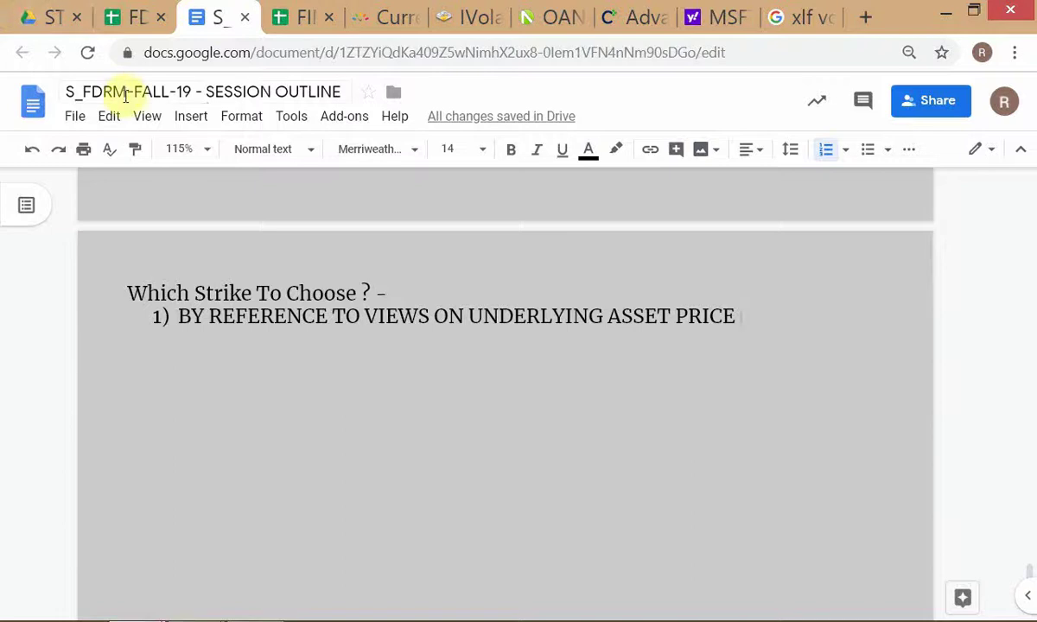
# Review the WTI crude oil chart and the option calculator's Greeks in relation to the first strike-selection point
pyautogui.hotkey('alt', 'Tab')
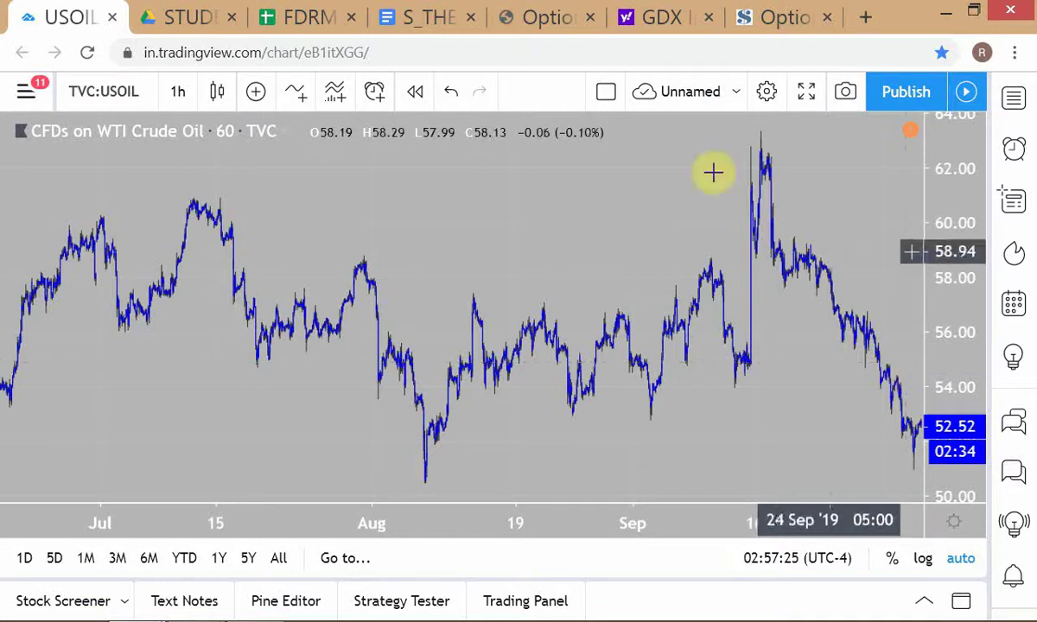
pyautogui.click(532, 22)
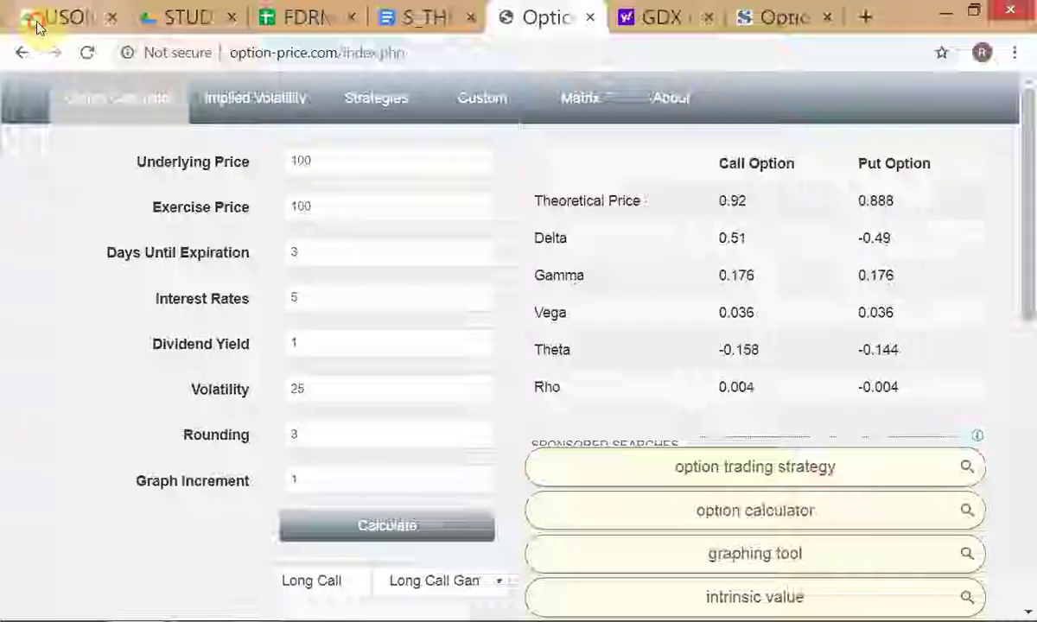
pyautogui.click(37, 26)
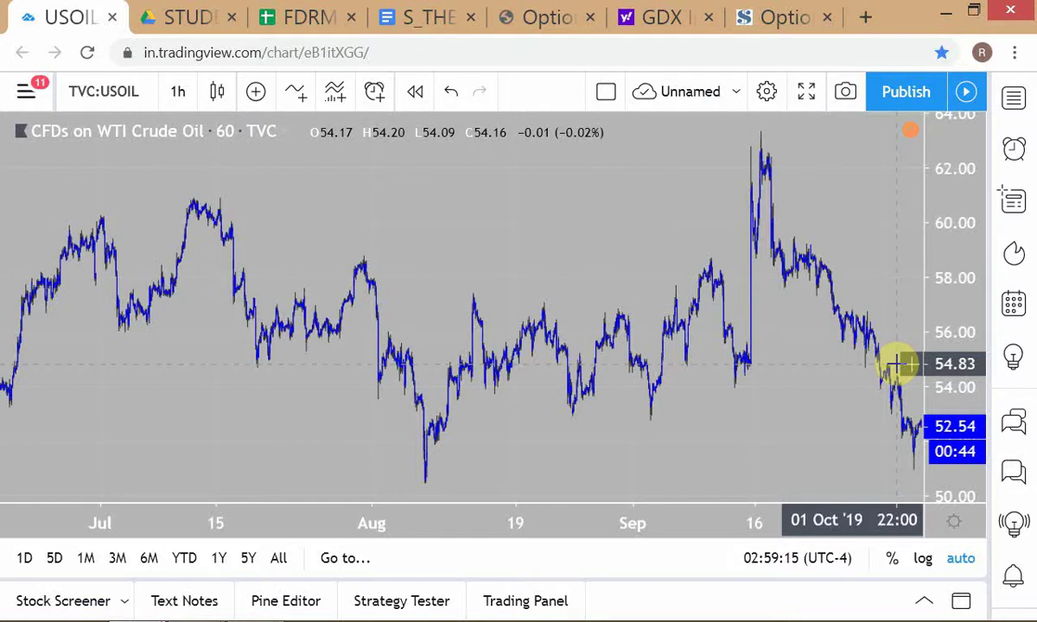
pyautogui.hotkey('alt', 'Tab')
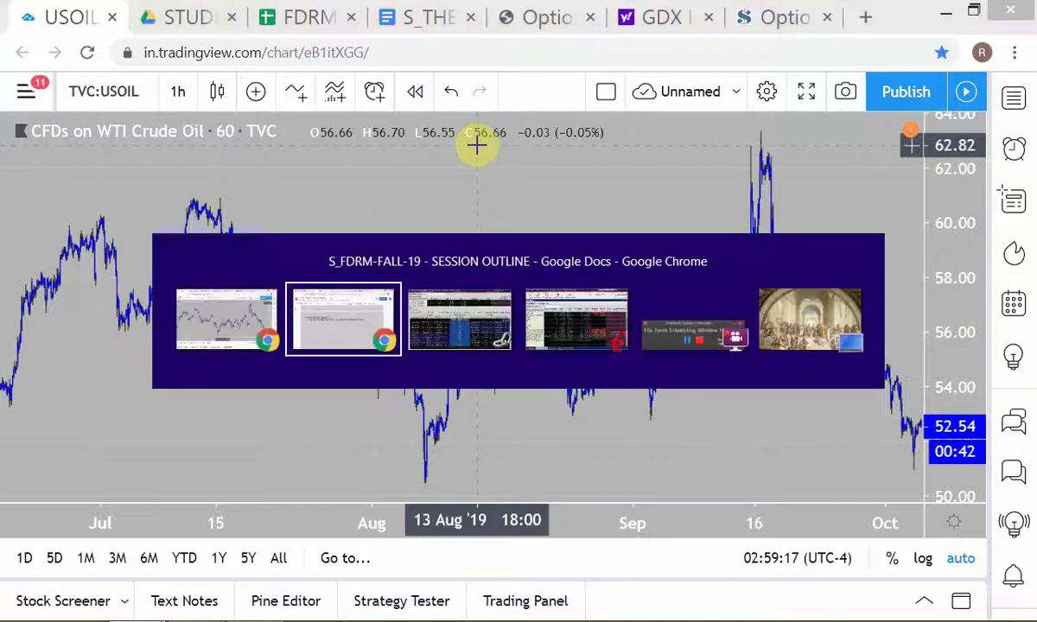
pyautogui.click(242, 343)
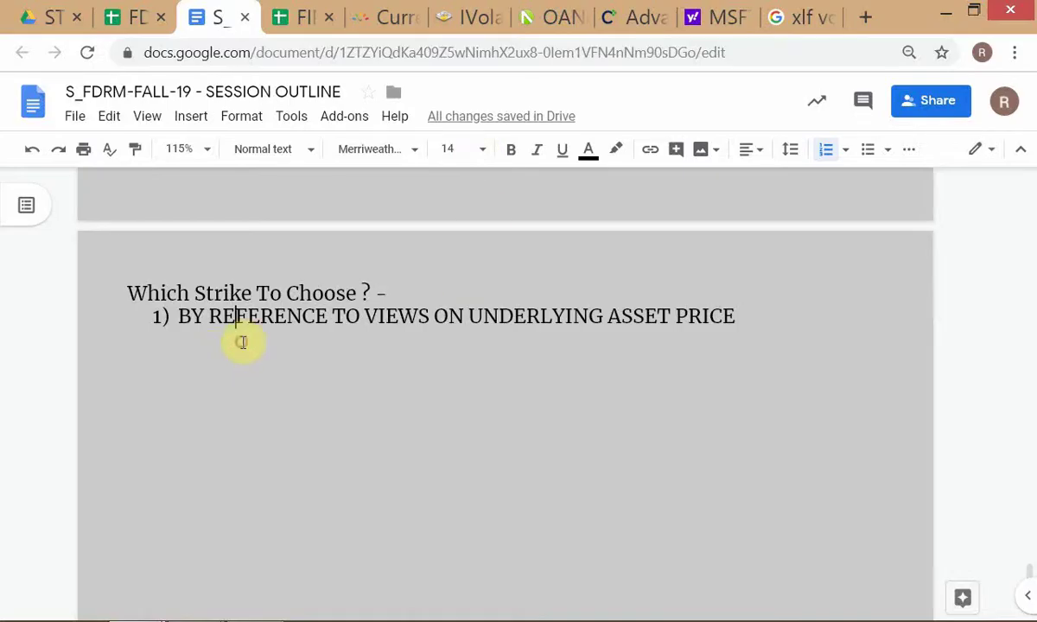
pyautogui.click(238, 364)
pyautogui.hotkey('alt', 'Tab')
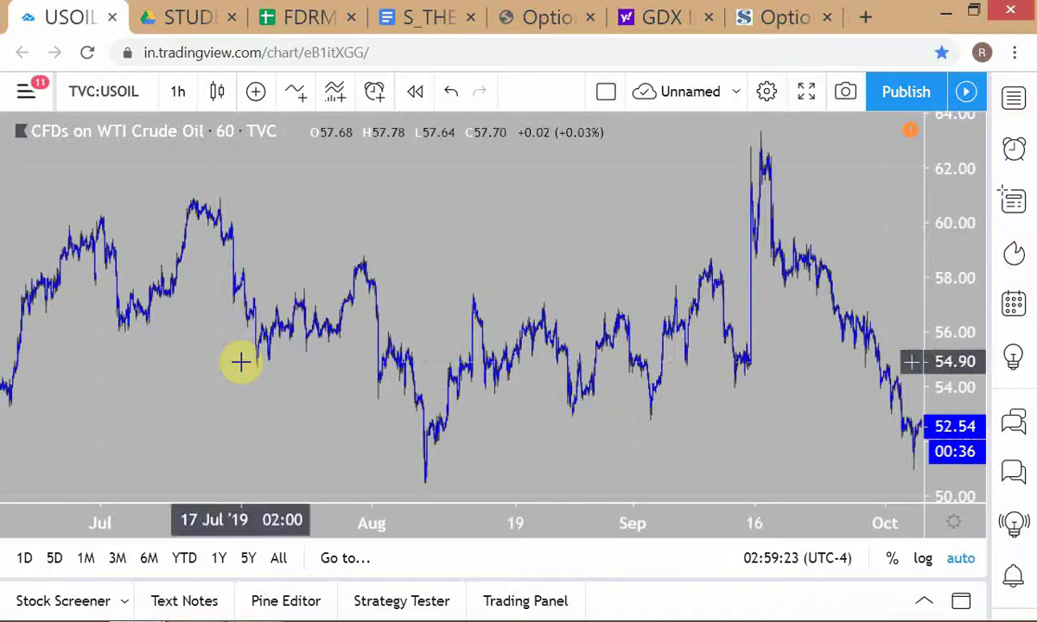
pyautogui.hotkey('alt', 'Tab')
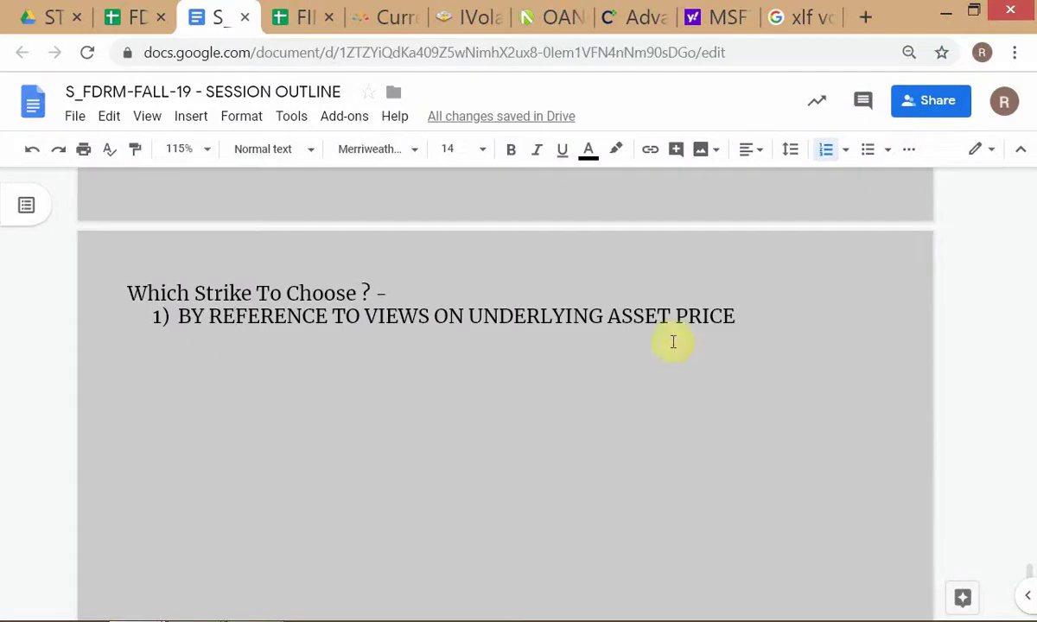
# Start a second numbered point below "BY REFERENCE TO VIEWS ON UNDERLYING ASSET PRICE" in the session outline
pyautogui.click(757, 329)
pyautogui.press('Return')
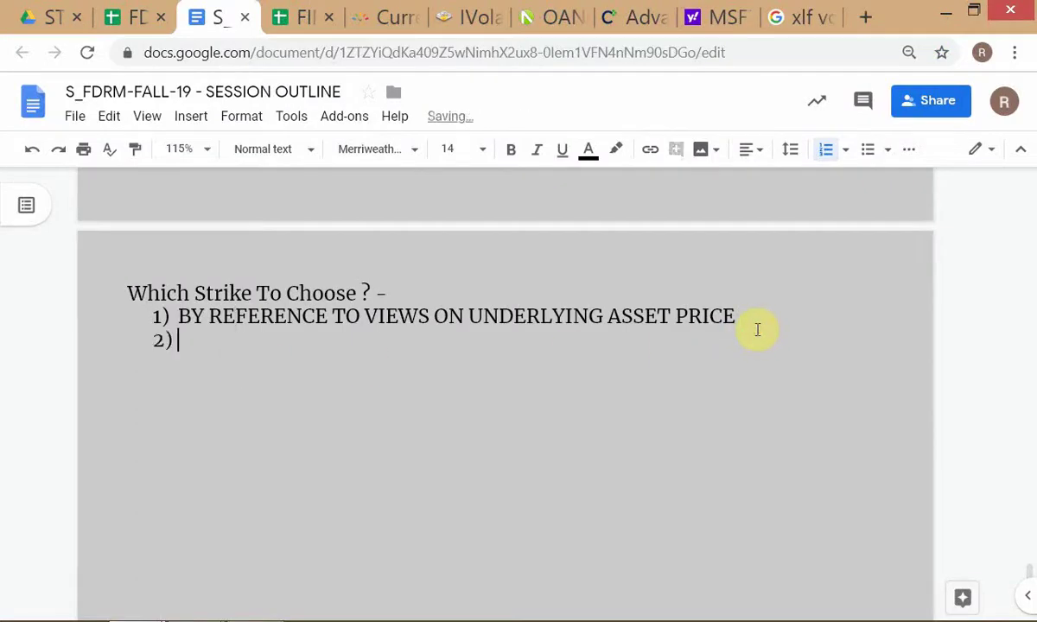
pyautogui.write('2)')
pyautogui.press('BackSpace')
pyautogui.press('BackSpace')
pyautogui.press('BackSpace')
# Examine the OCT / NOV strikes in the CL option chain window, collapse that expiry and expand DEC'20 / JAN'21
pyautogui.hotkey('alt', 'Tab')
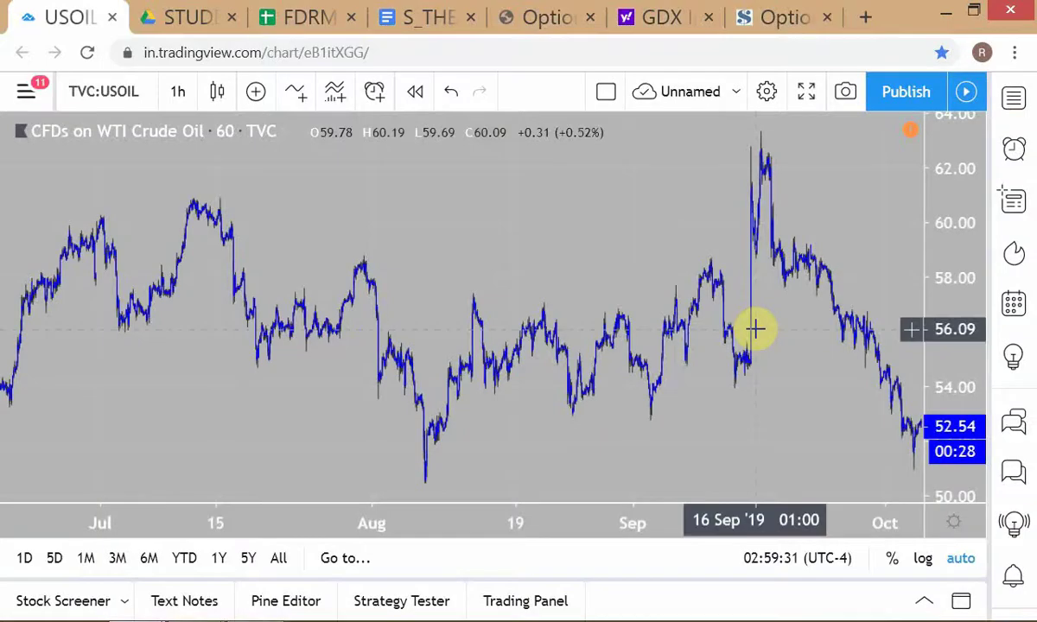
pyautogui.hotkey('alt', 'Tab')
pyautogui.hotkey('alt', 'Tab')
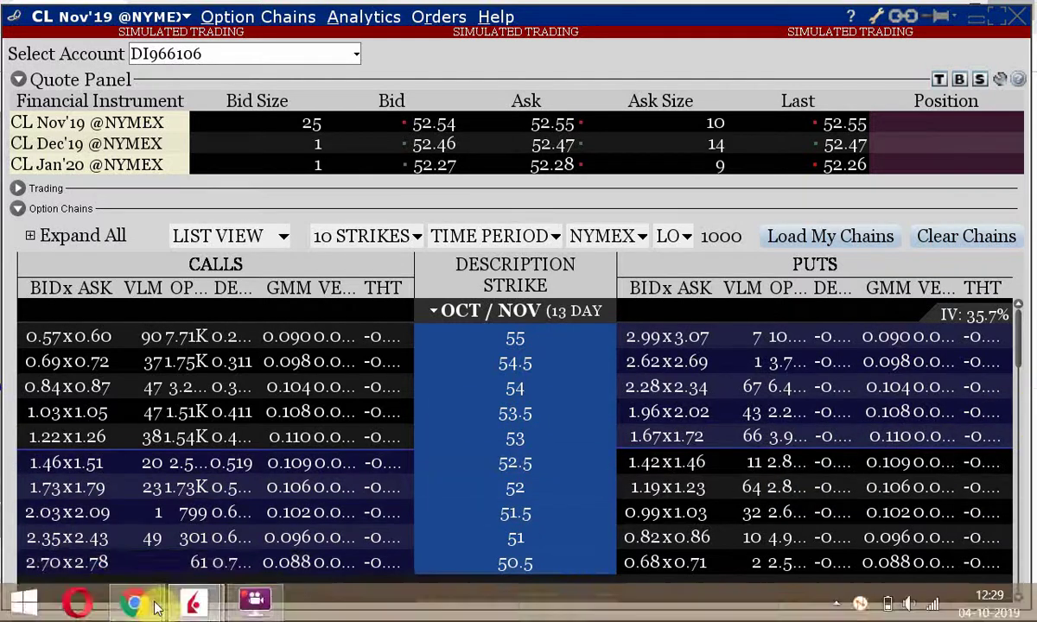
pyautogui.moveTo(122, 581)
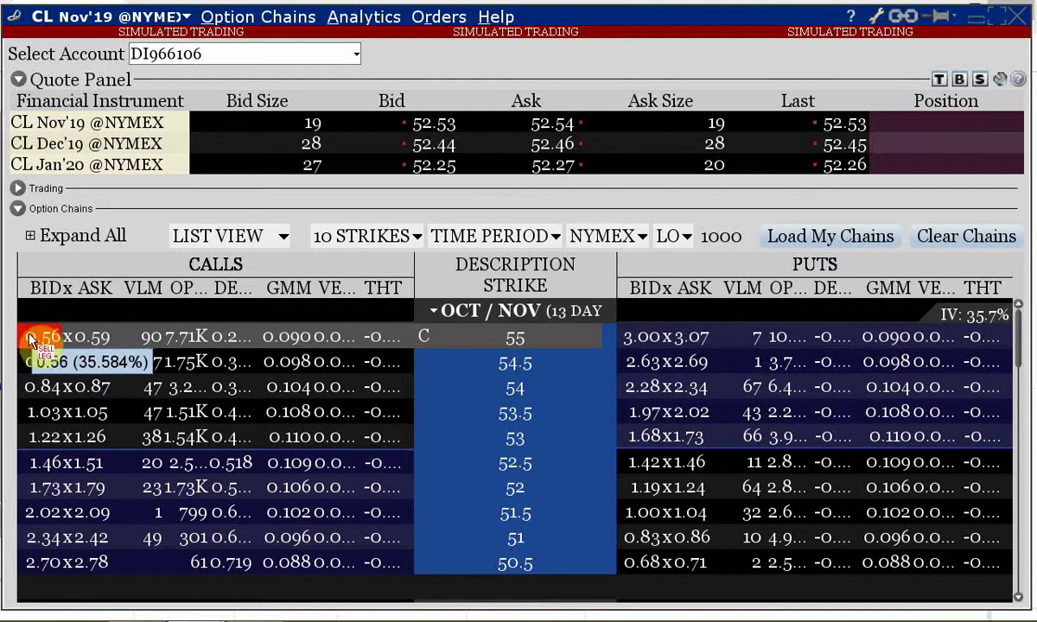
pyautogui.moveTo(423, 319)
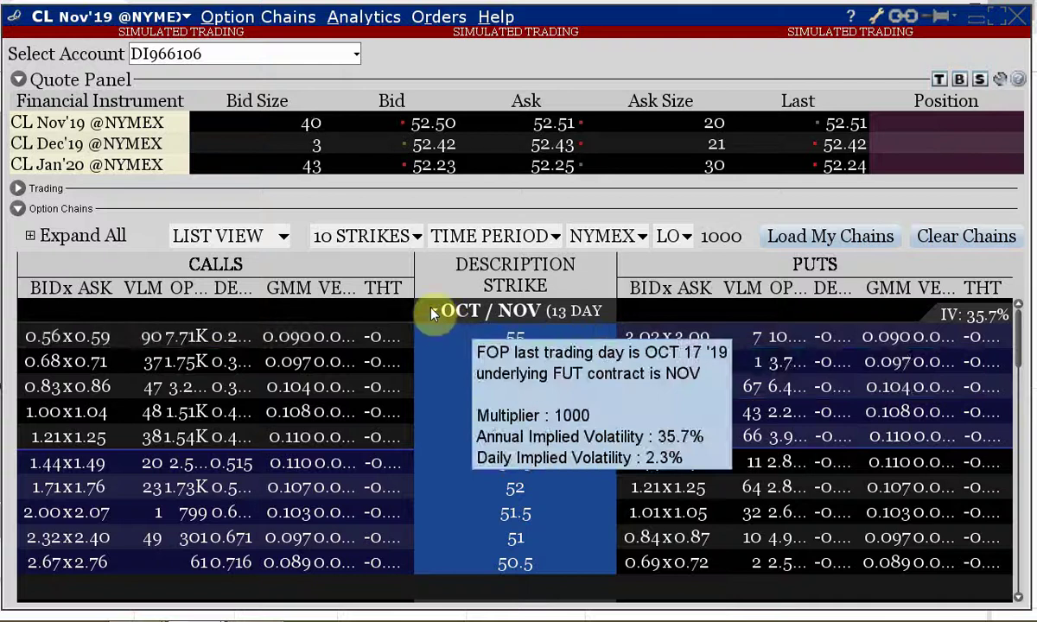
pyautogui.click(433, 312)
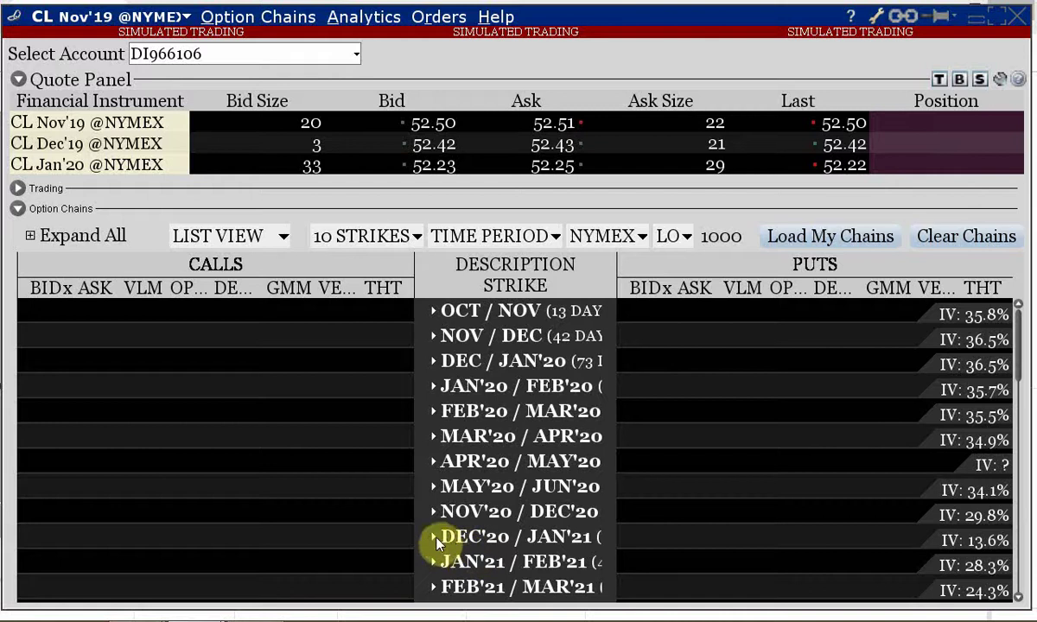
pyautogui.click(439, 538)
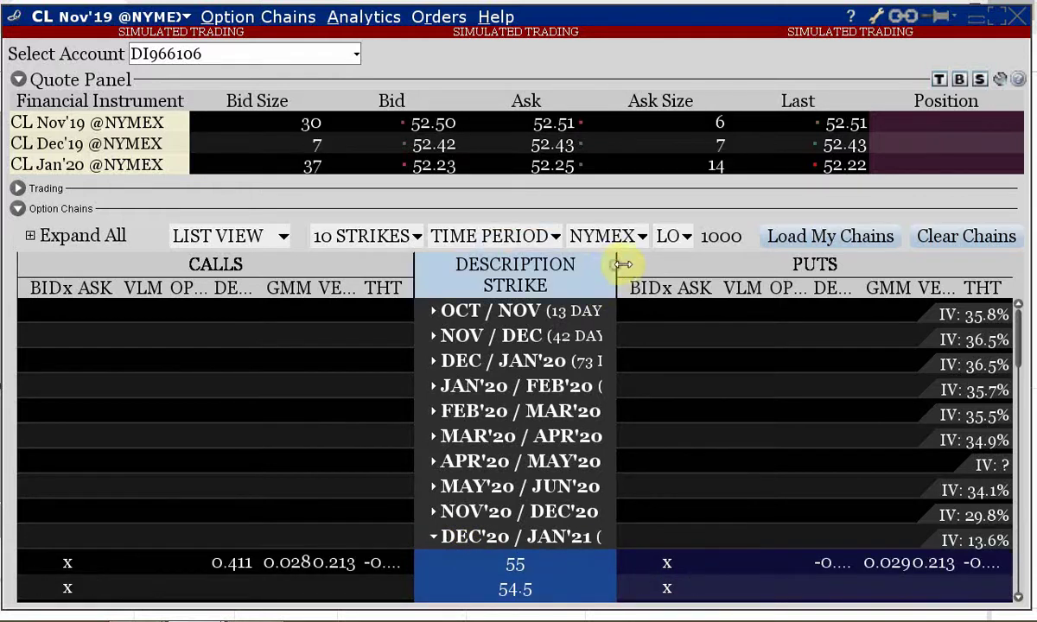
# Widen the Description / Strike column slightly and expand the OCT / NOV expiry in the CL option chain
pyautogui.moveTo(620, 261); pyautogui.dragTo(655, 265)
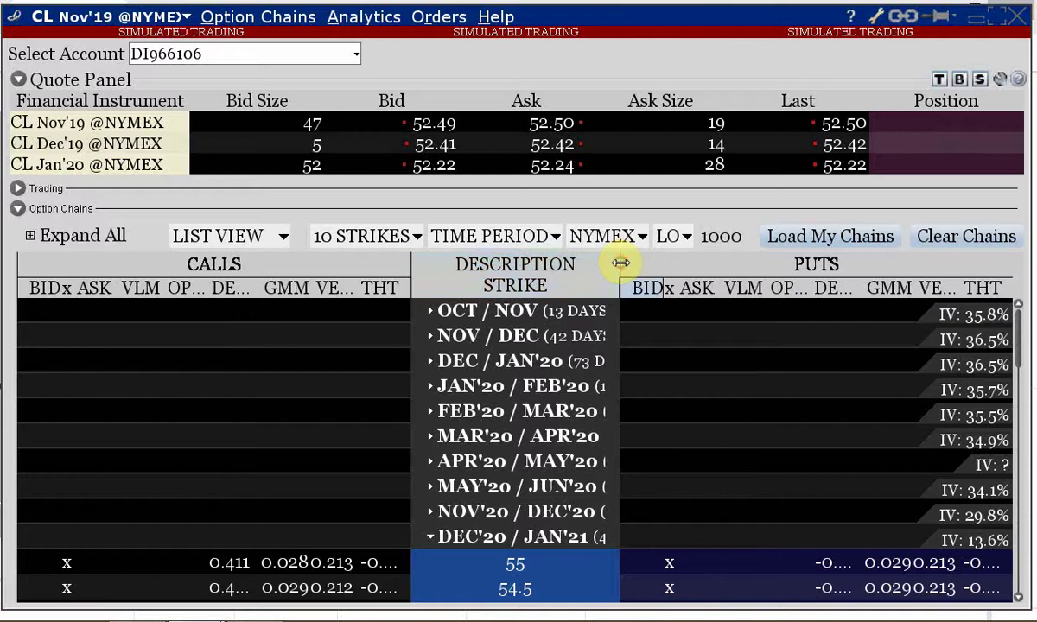
pyautogui.moveTo(620, 262); pyautogui.dragTo(657, 262)
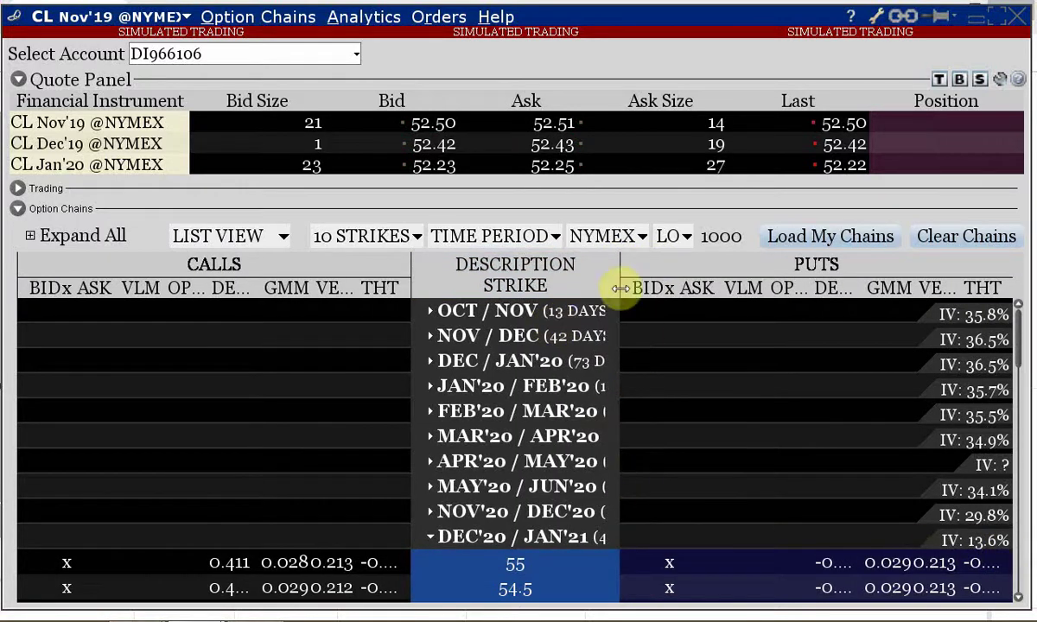
pyautogui.moveTo(622, 259); pyautogui.dragTo(651, 258)
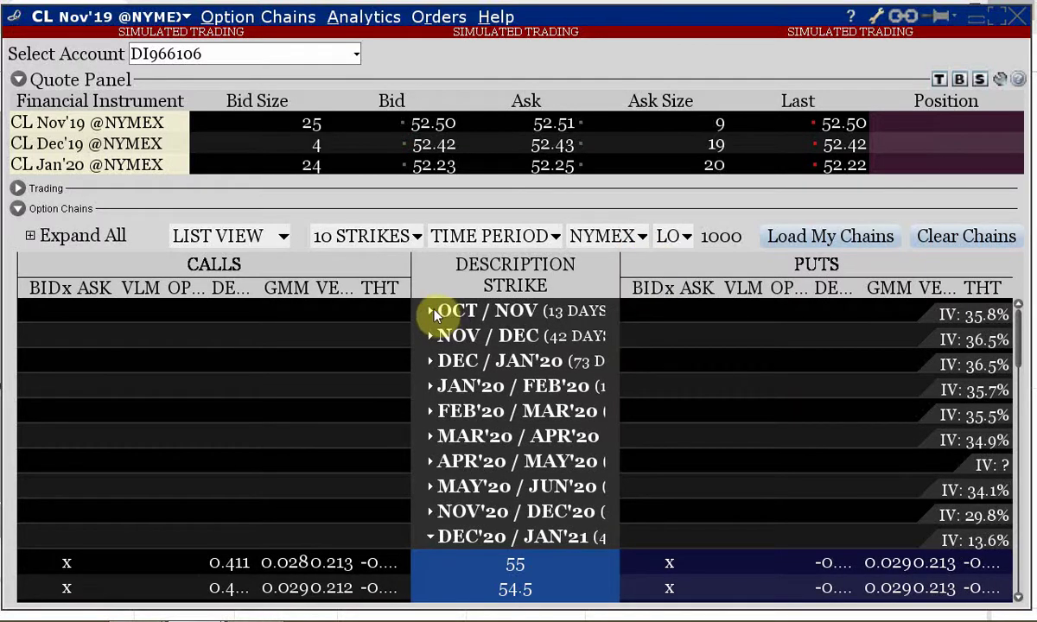
pyautogui.click(432, 313)
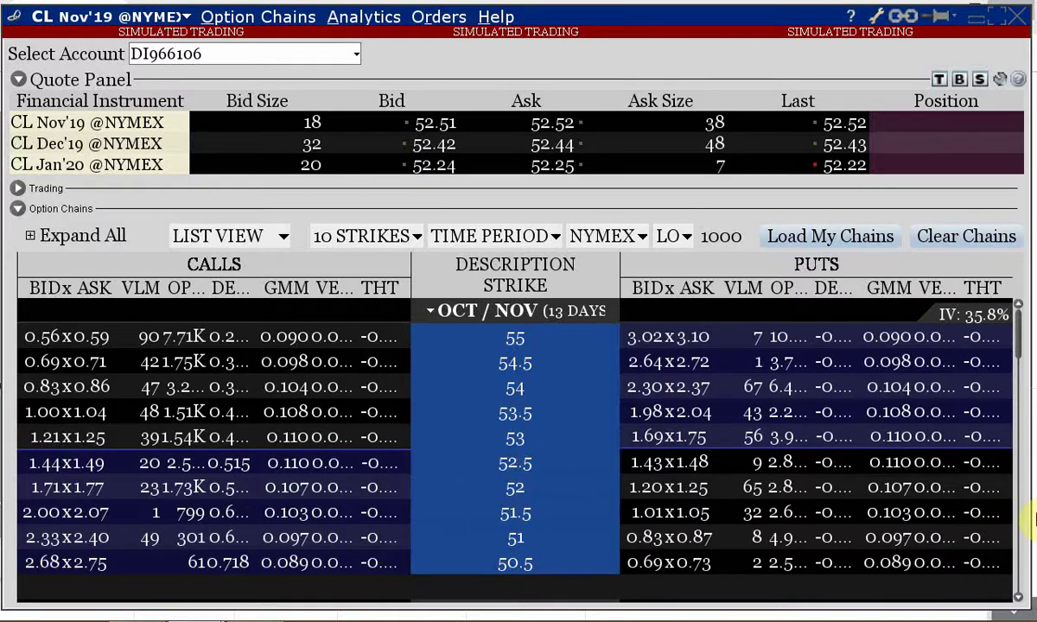
pyautogui.click(32, 335)
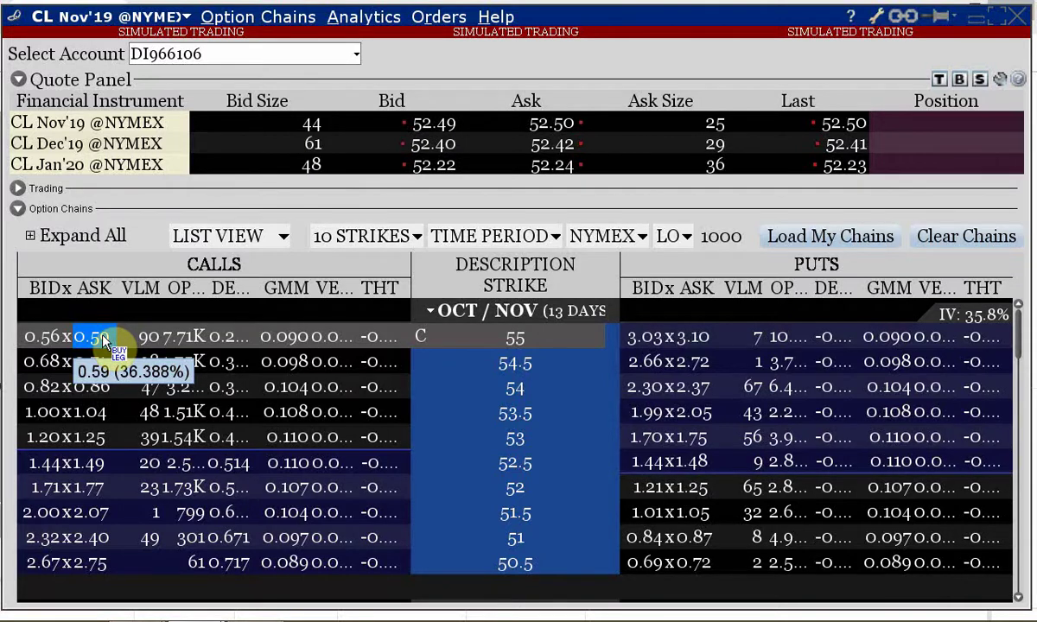
# Review the WTI crude oil chart and the option calculator's Greeks, and return to the strike-selection section of the session outline
pyautogui.hotkey('alt', 'Tab')
pyautogui.hotkey('alt', 'Tab')
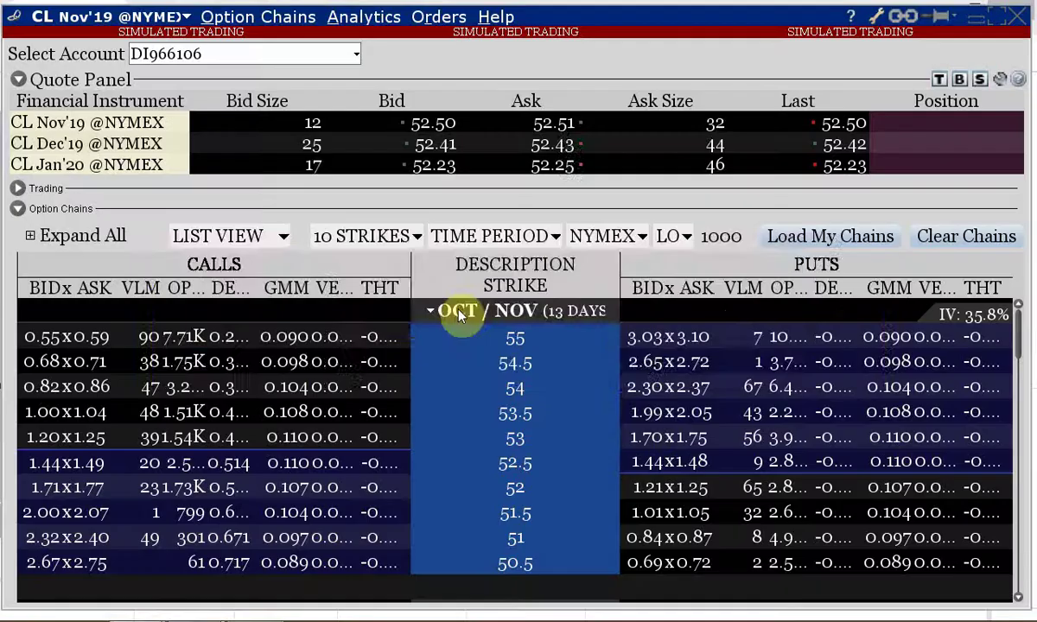
pyautogui.hotkey('alt', 'Tab')
pyautogui.press('Tab')
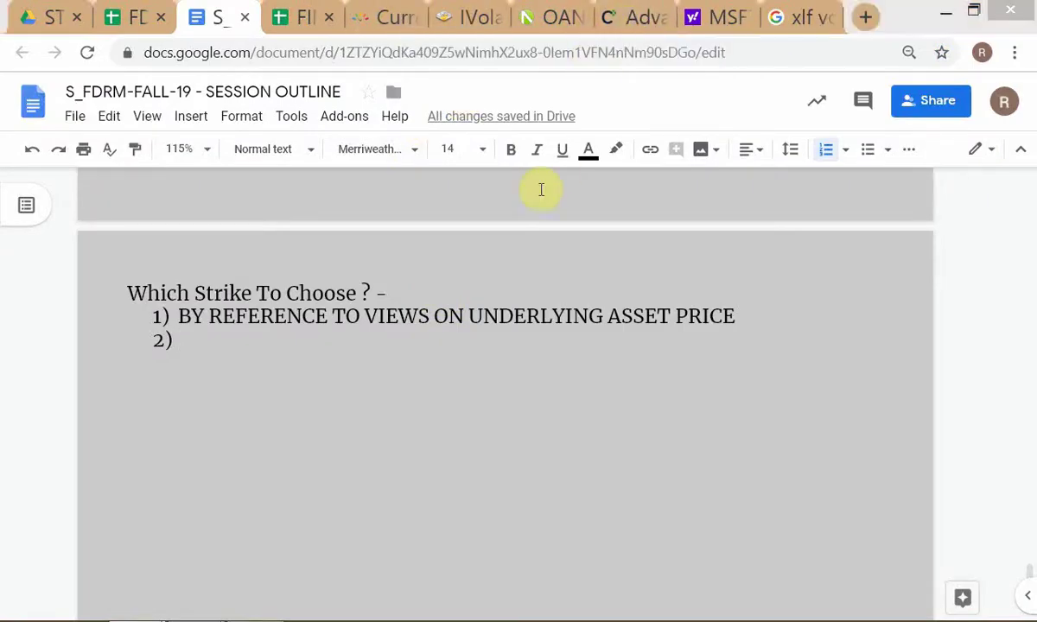
pyautogui.hotkey('alt', 'Tab')
pyautogui.press('Tab')
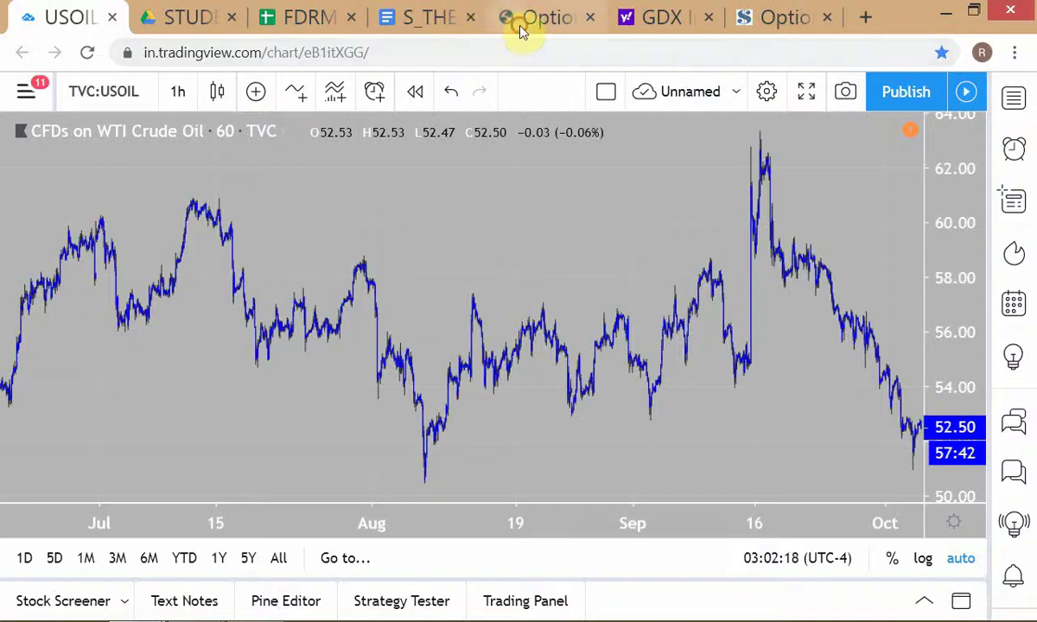
pyautogui.click(523, 21)
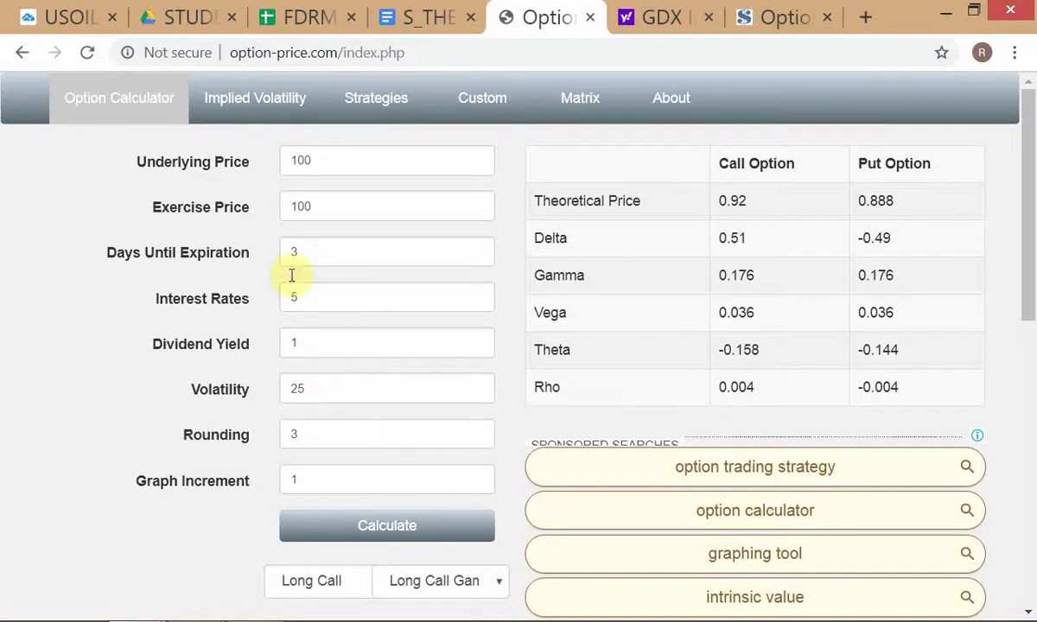
pyautogui.hotkey('alt', 'Tab')
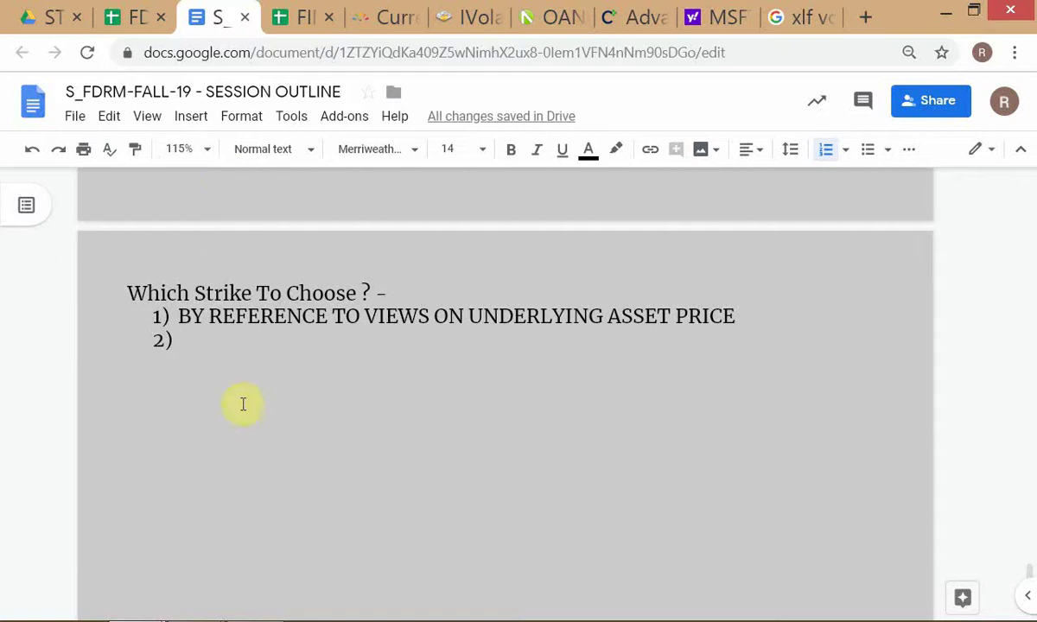
# Remove the empty second numbered point and insert blank lines below "BY REFERENCE TO VIEWS ON UNDERLYING ASSET PRICE"
pyautogui.press('Return')
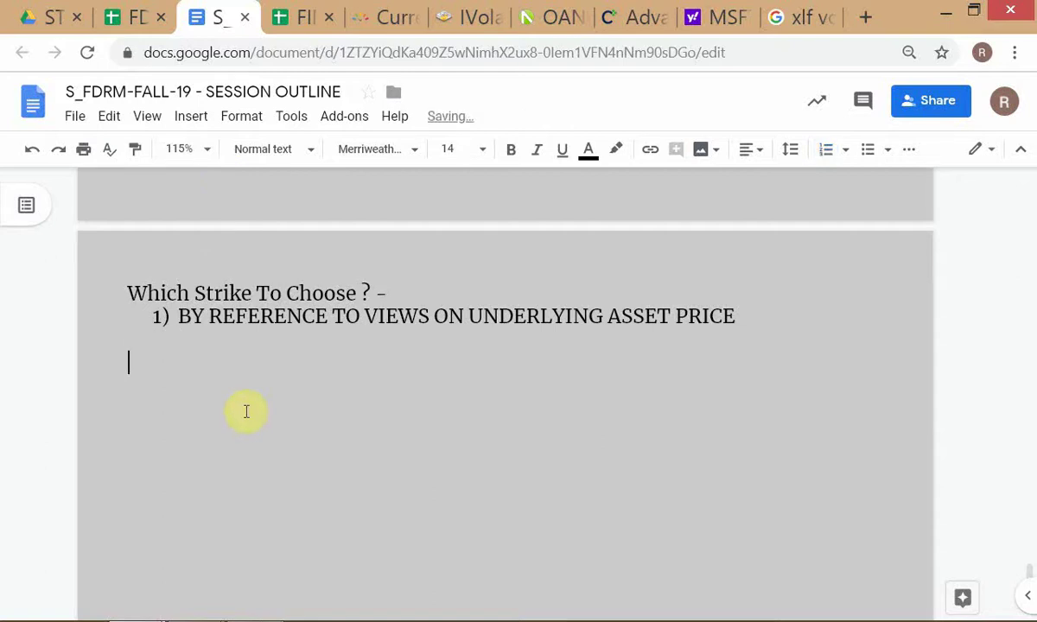
pyautogui.press('BackSpace')
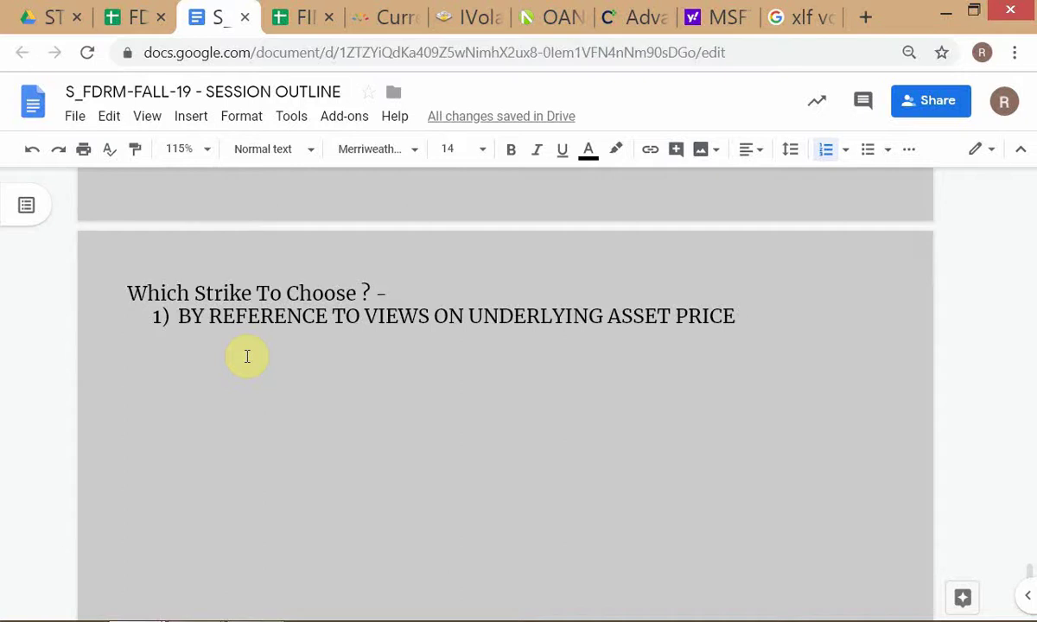
pyautogui.press('Return')
pyautogui.press('Return')
pyautogui.press('Return')
pyautogui.press('Return')
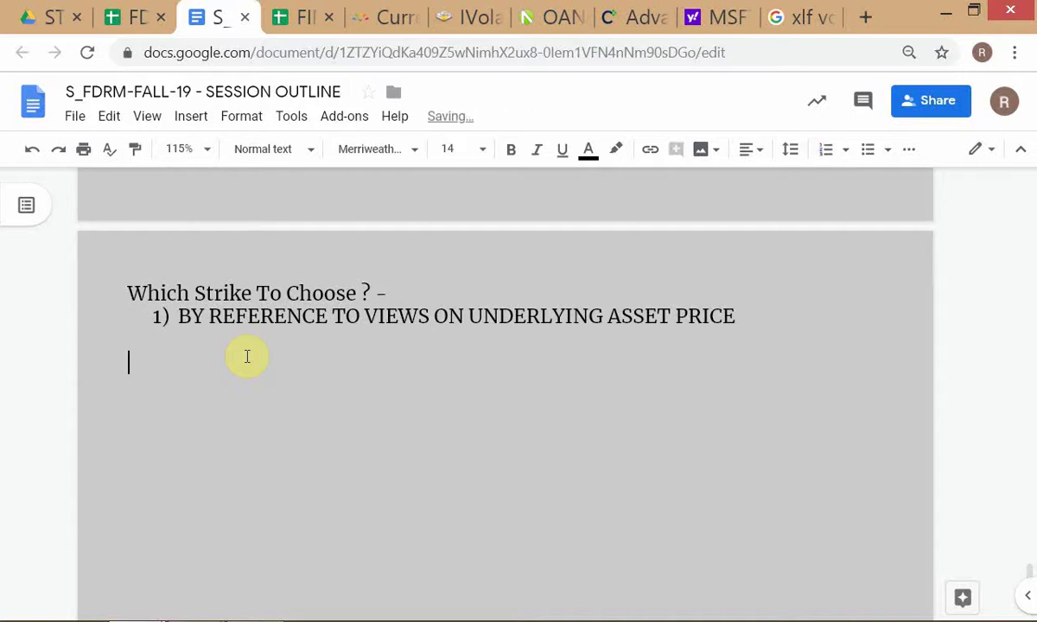
# Add the heading "BLACK BOX DECISION MODELS -" below the strike-selection list and start a new line under it
pyautogui.write('BLACK=NB')
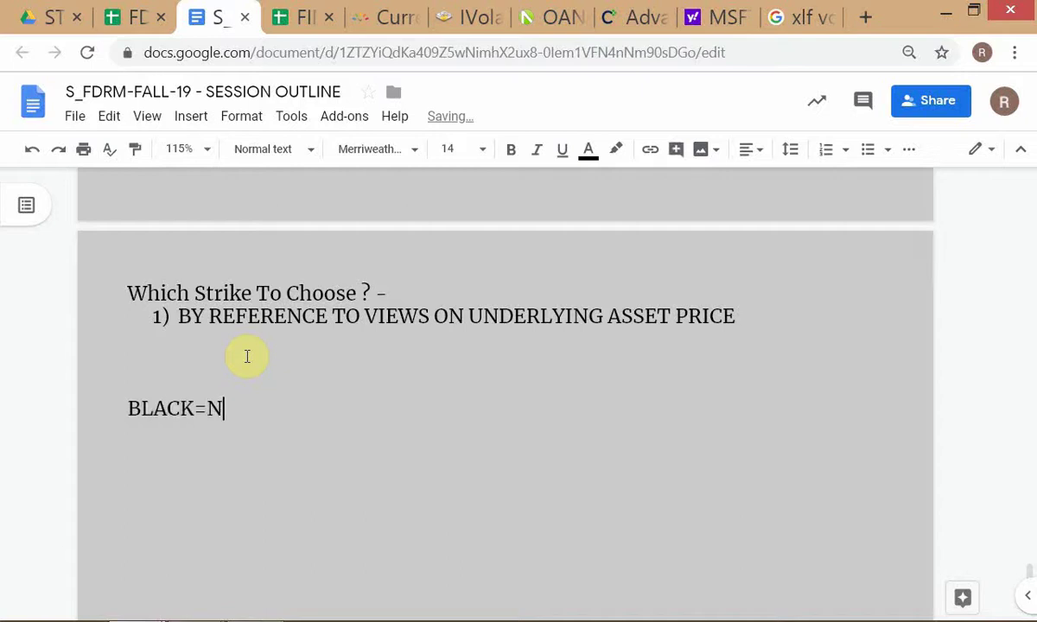
pyautogui.press('BackSpace')
pyautogui.press('BackSpace')
pyautogui.press('BackSpace')
pyautogui.write('BOX ')
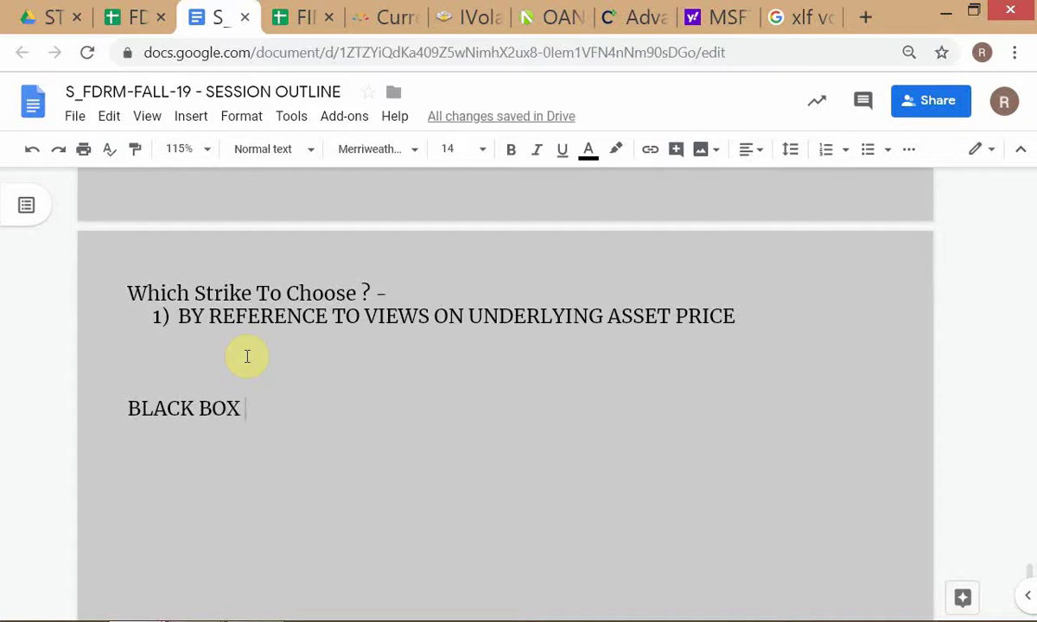
pyautogui.write('DECISIO')
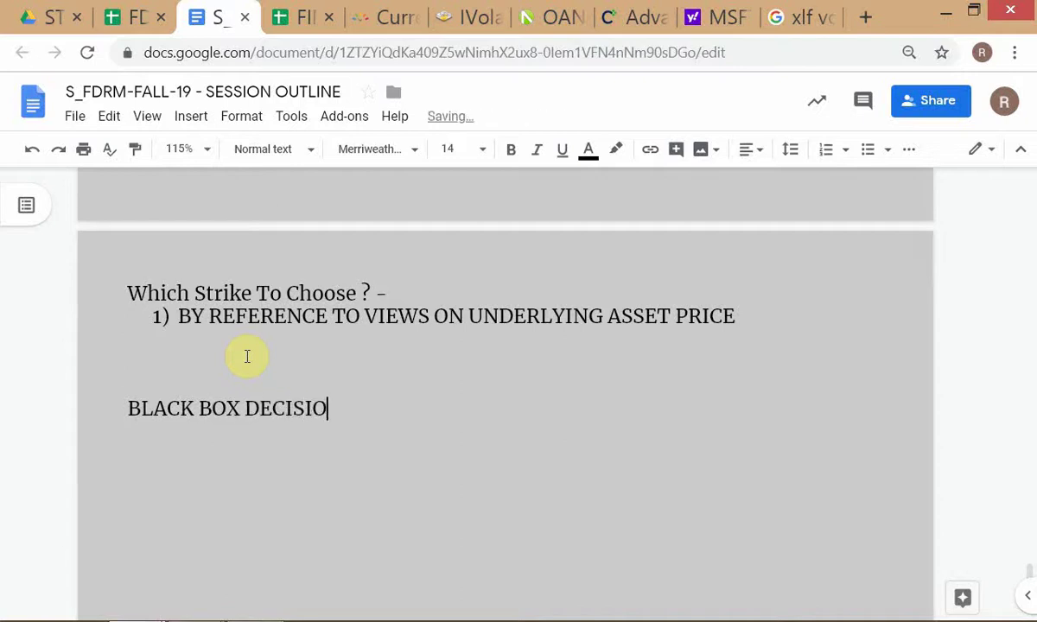
pyautogui.write('N MODELS ')
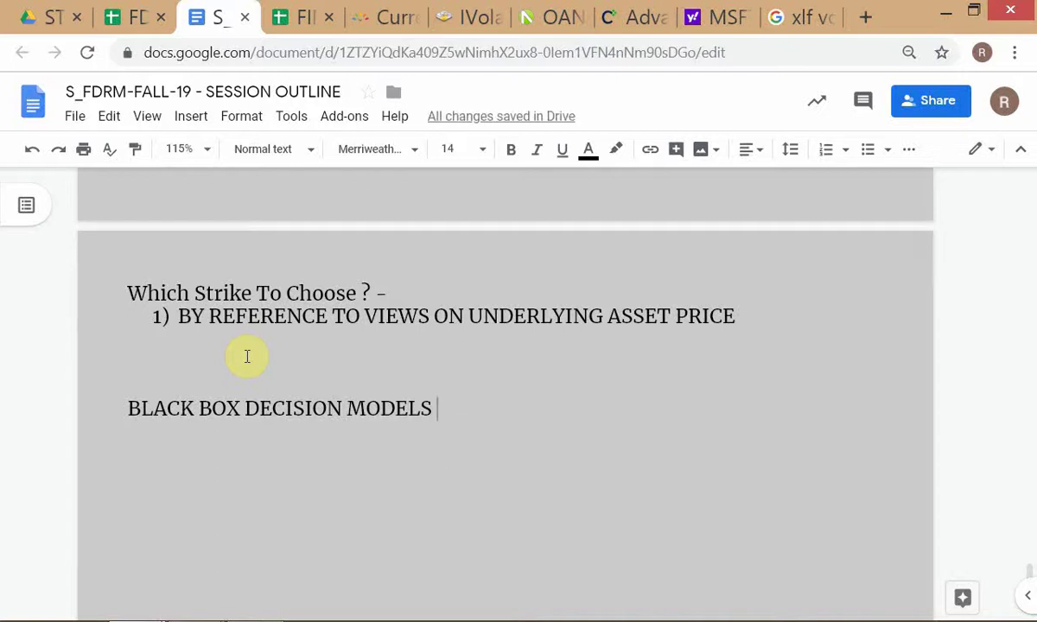
pyautogui.write('-')
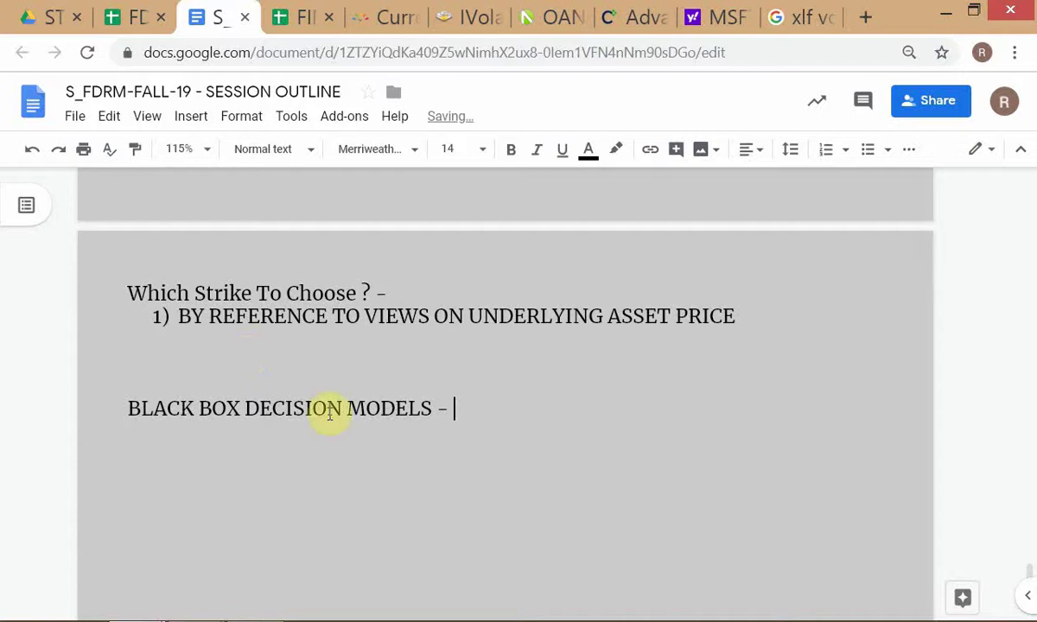
pyautogui.press('Return')
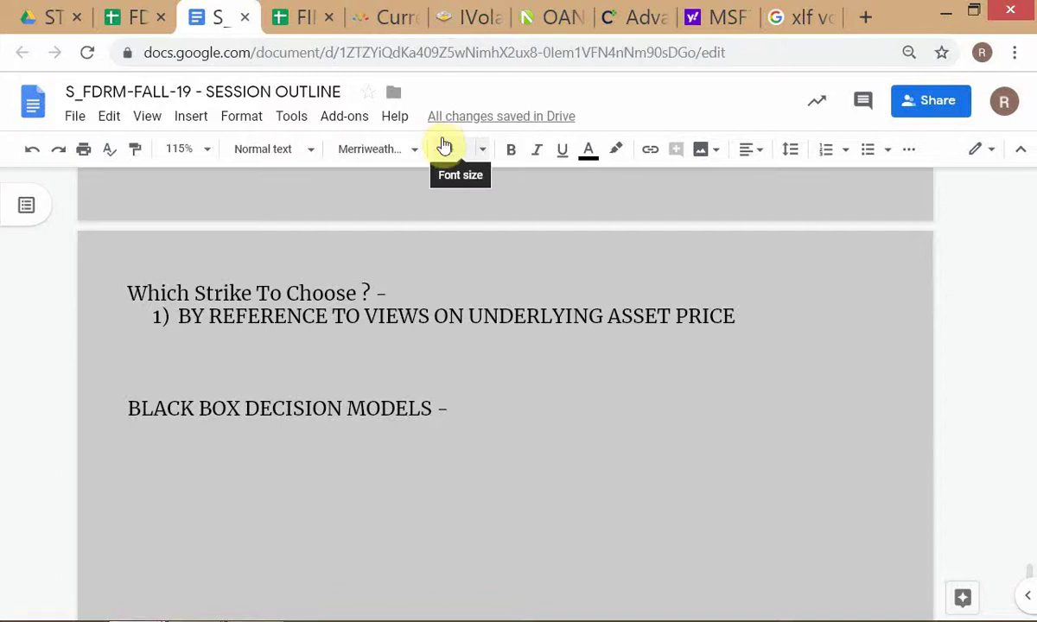
# Examine the MSFT price and implied volatility history on Optionistics, then return to the option calculator
pyautogui.hotkey('alt', 'Tab')
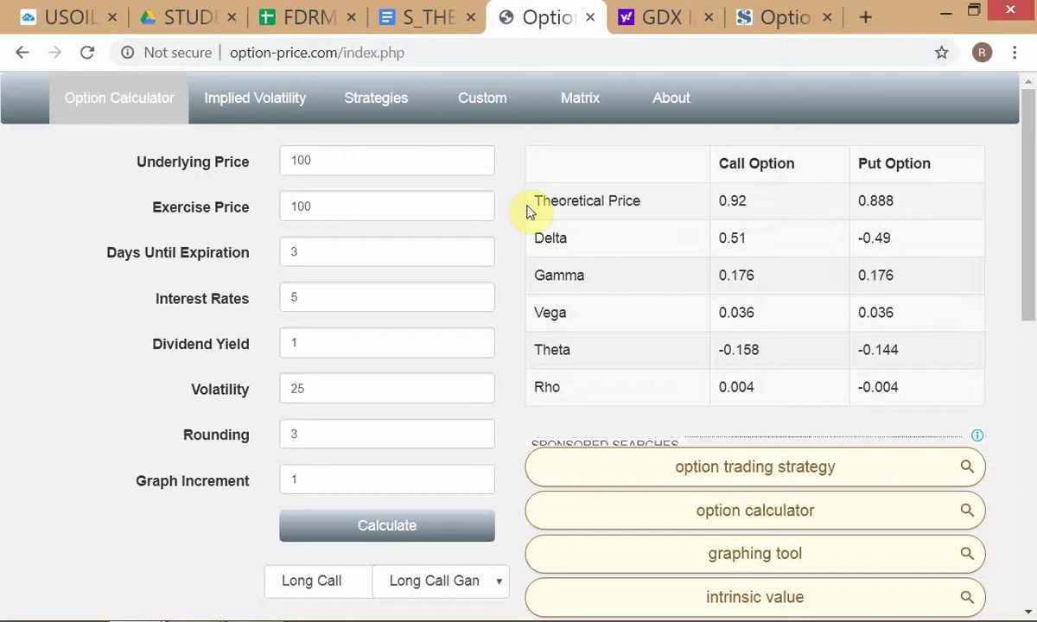
pyautogui.click(757, 17)
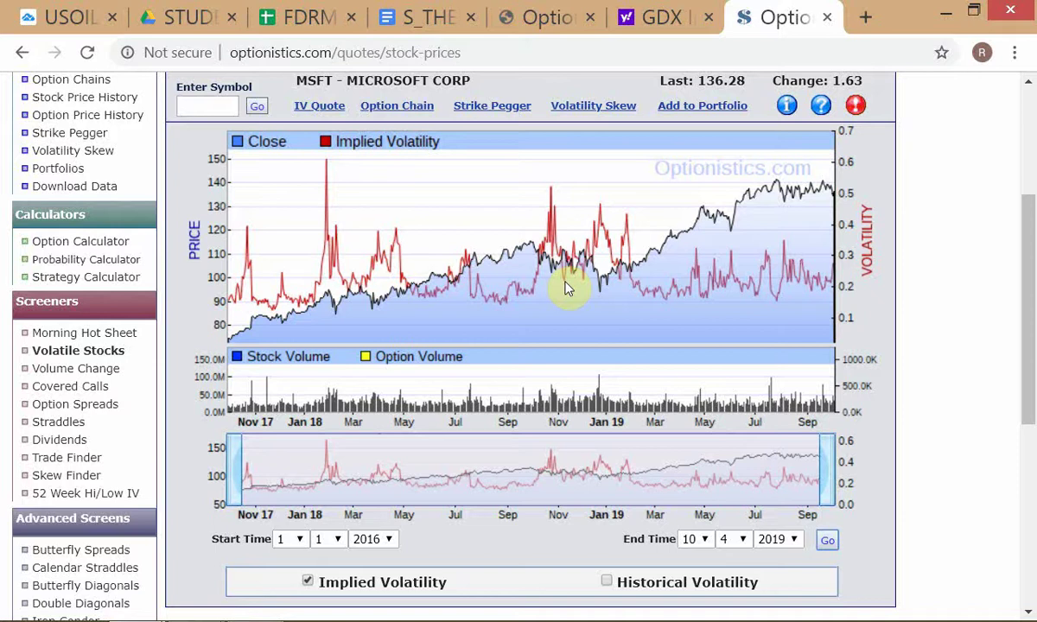
pyautogui.click(536, 17)
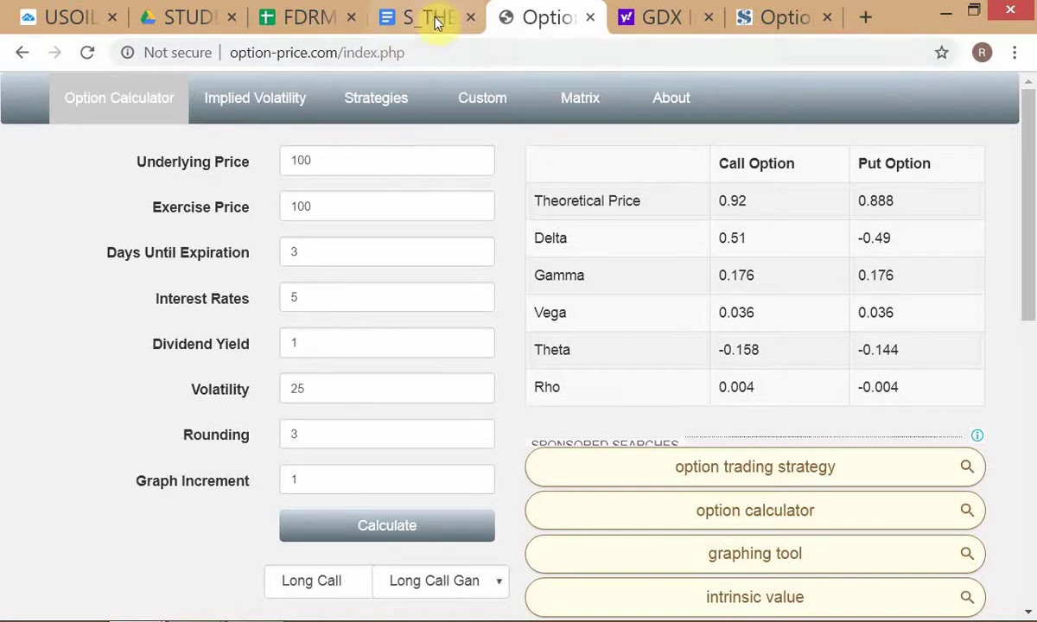
# Set the option calculator's volatility to 50 and recalculate the theoretical prices and Greeks
pyautogui.click(333, 394)
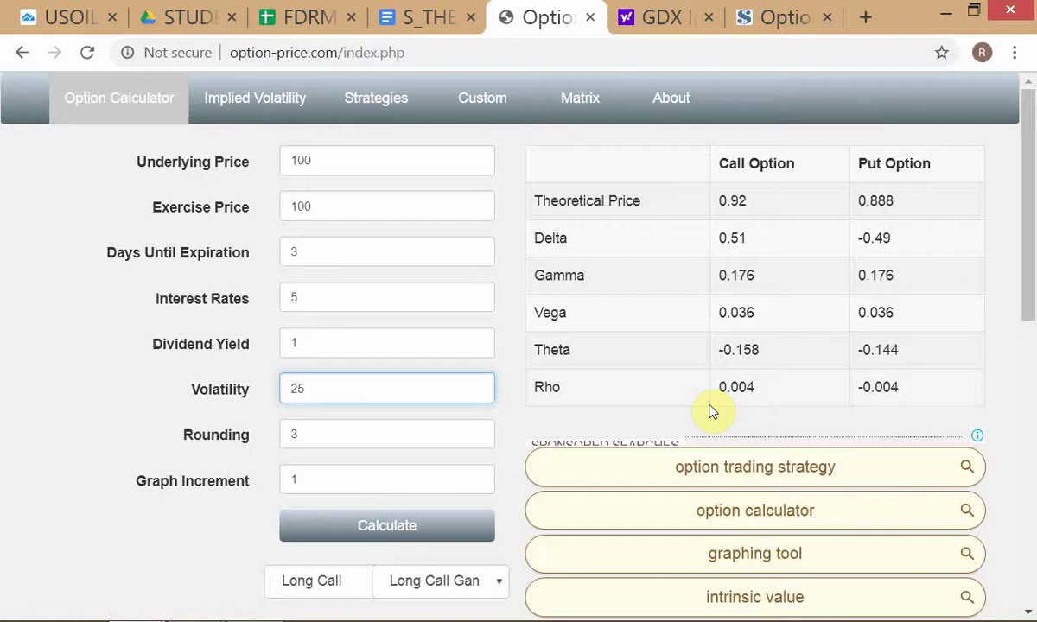
pyautogui.press('BackSpace')
pyautogui.press('BackSpace')
pyautogui.write('75')
pyautogui.press('BackSpace')
pyautogui.press('BackSpace')
pyautogui.write('50')
pyautogui.press('Return')
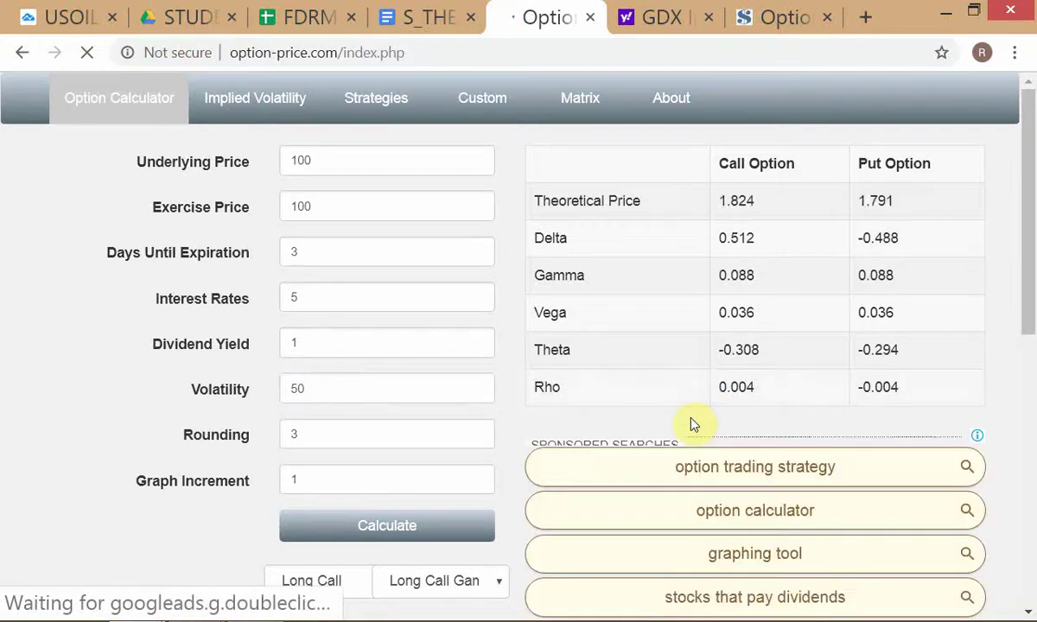
# Recalculate the option prices and Greeks with the volatility at 70, then at 75
pyautogui.doubleClick(321, 391)
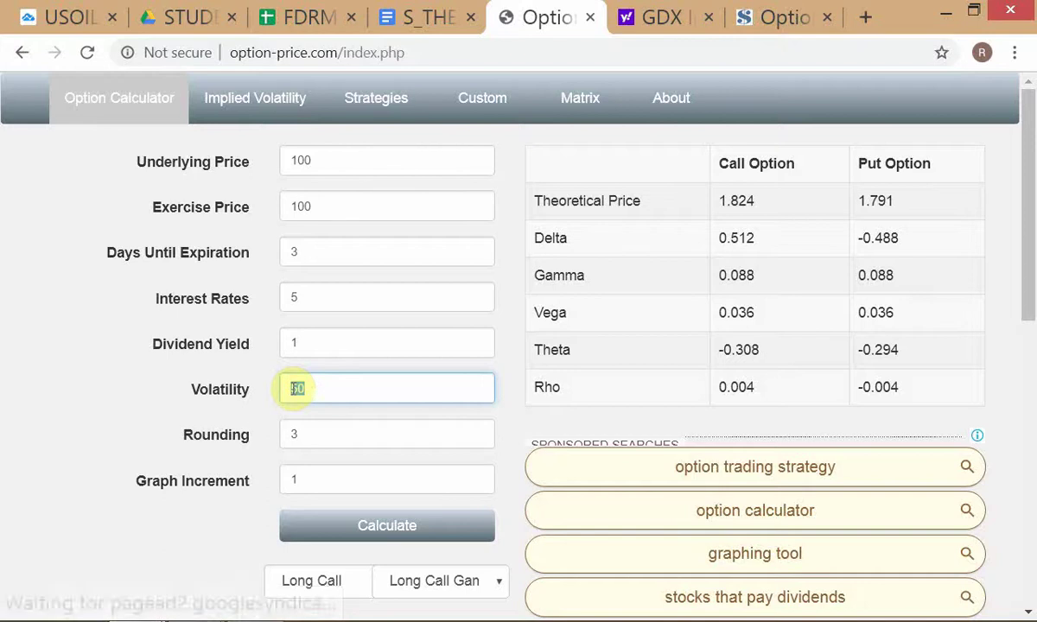
pyautogui.press('BackSpace')
pyautogui.write('20')
pyautogui.press('Return')
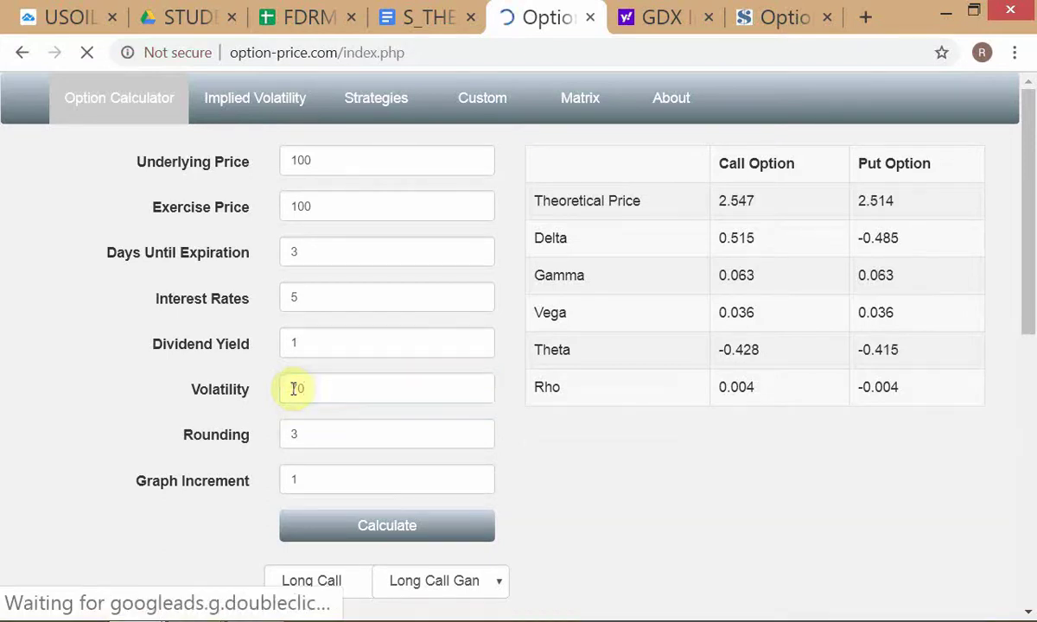
pyautogui.doubleClick(316, 390)
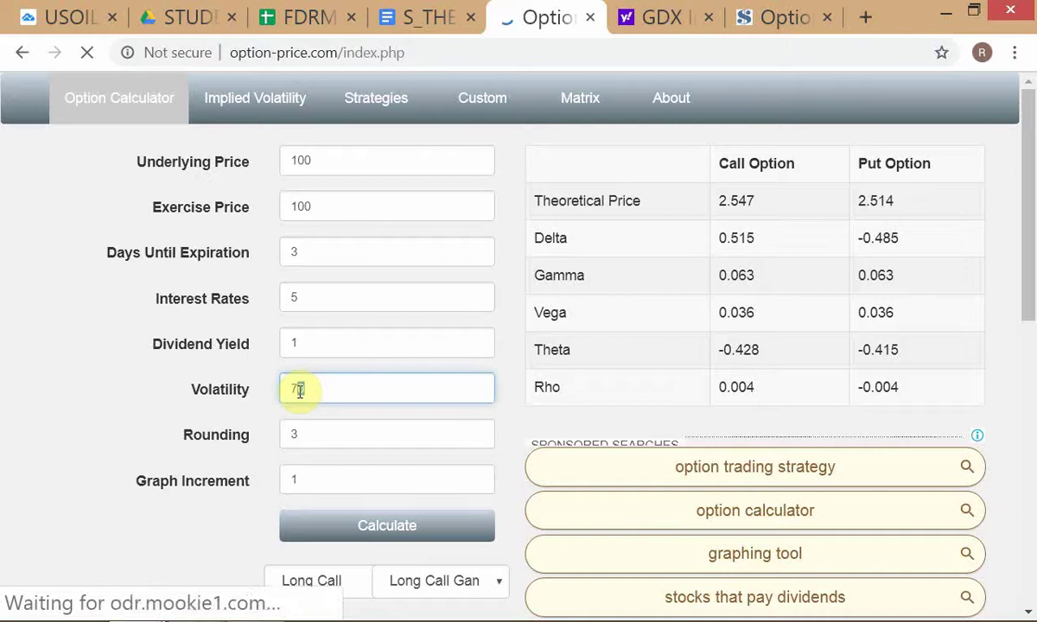
pyautogui.write('75')
pyautogui.press('Return')
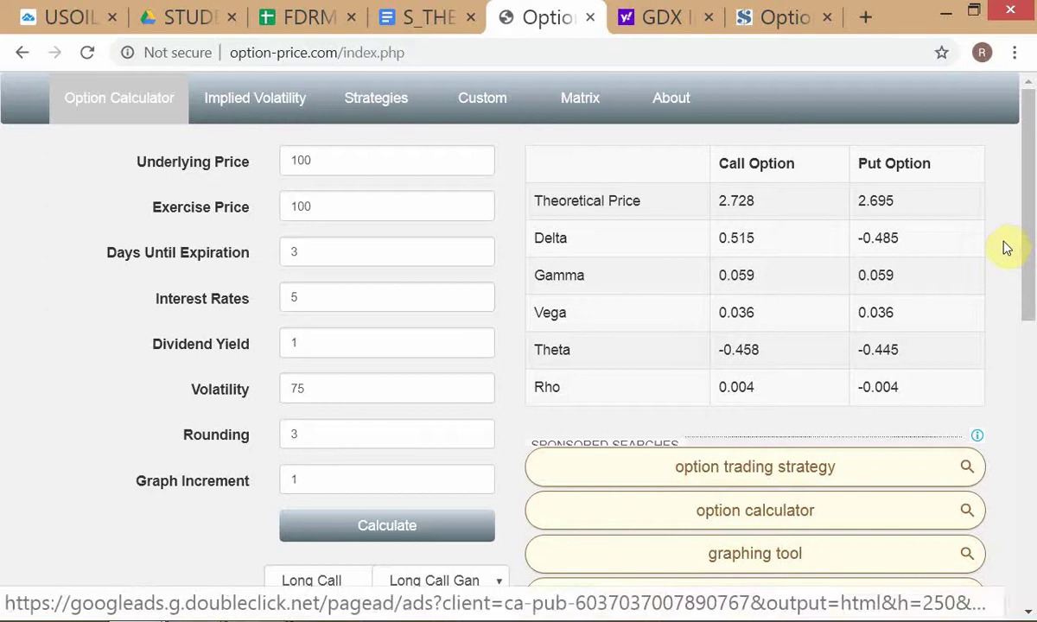
pyautogui.click(1031, 611)
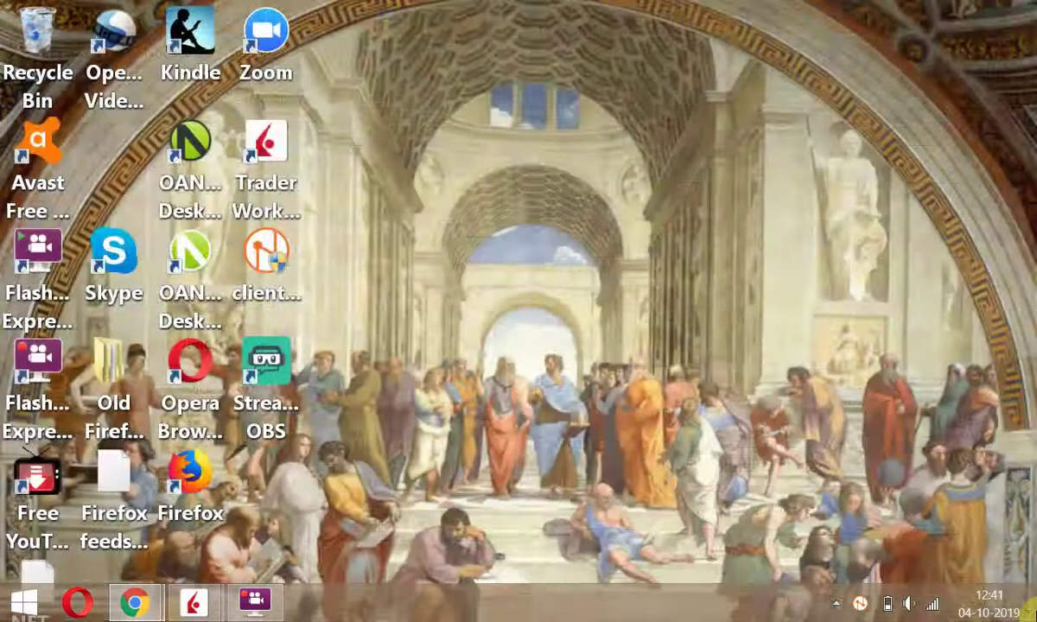
pyautogui.click(1030, 610)
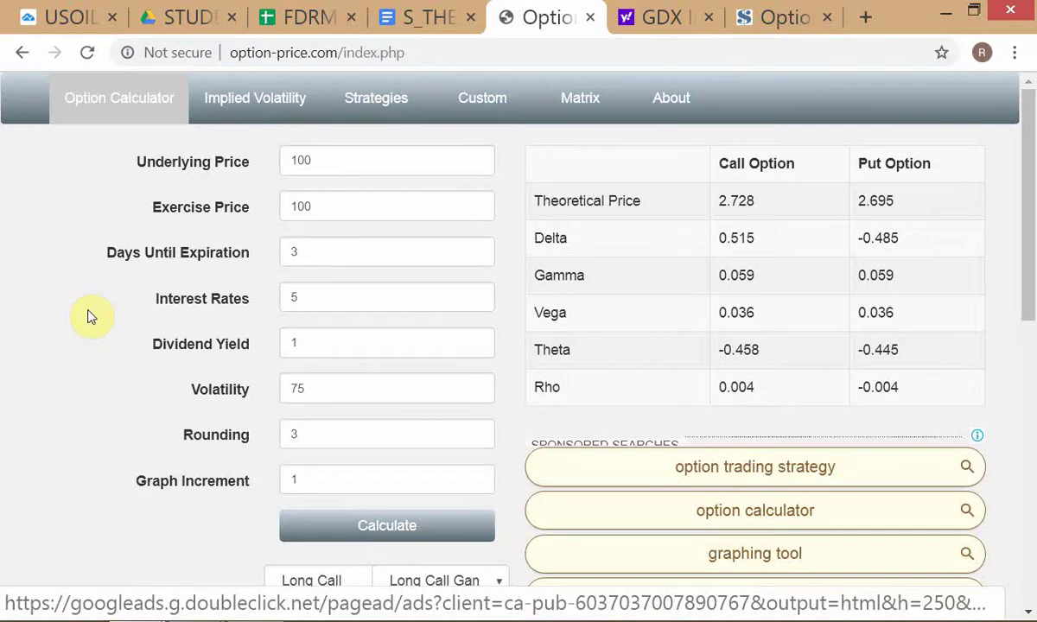
# Switch back to the session outline and start numbered point 2 directly below "BY REFERENCE TO VIEWS ON UNDERLYING ASSET PRICE"
pyautogui.hotkey('alt', 'Tab')
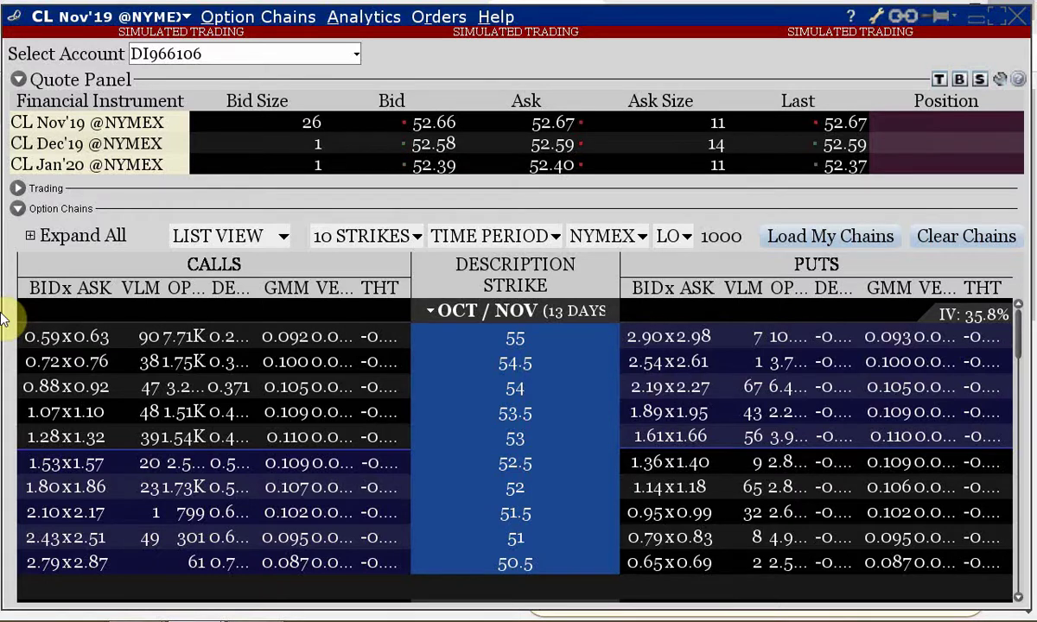
pyautogui.hotkey('alt', 'Tab')
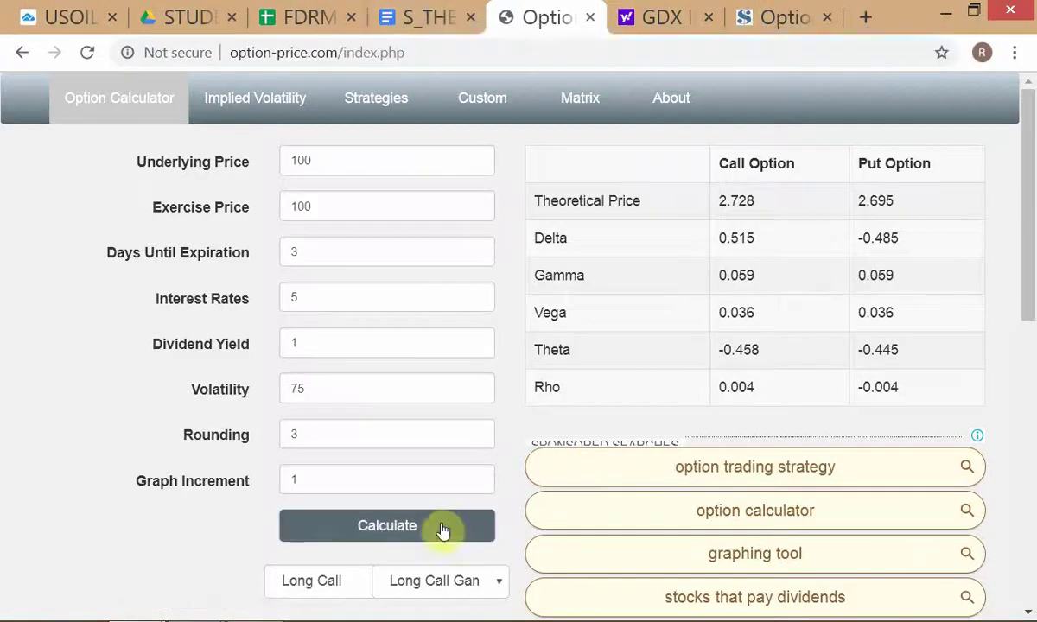
pyautogui.hotkey('alt', 'Tab')
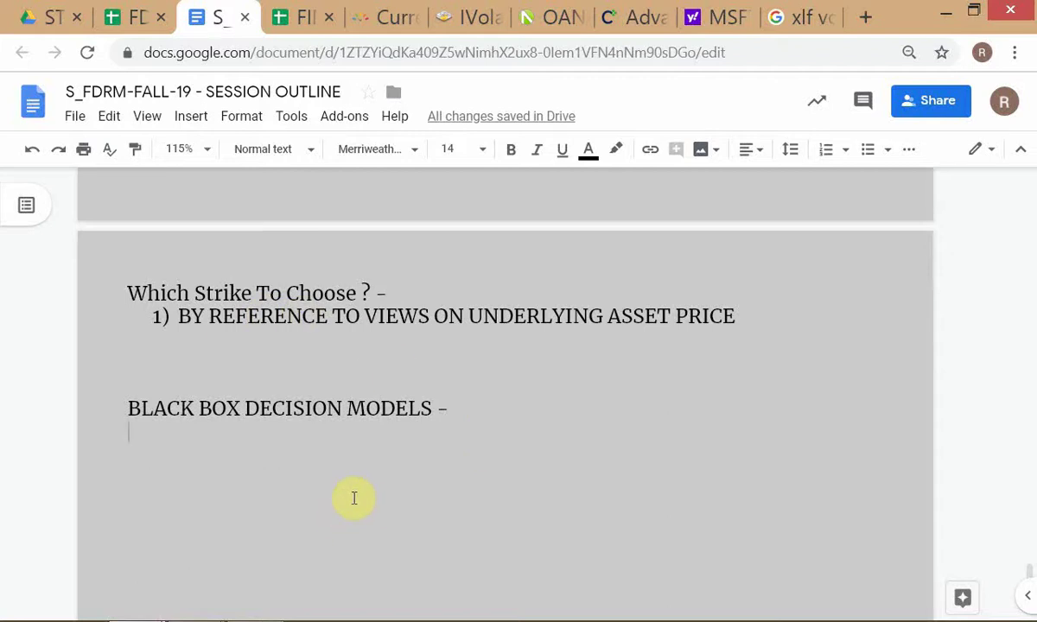
pyautogui.hotkey('alt', 'Tab')
pyautogui.hotkey('alt', 'Tab')
pyautogui.click(164, 341)
pyautogui.click(740, 318)
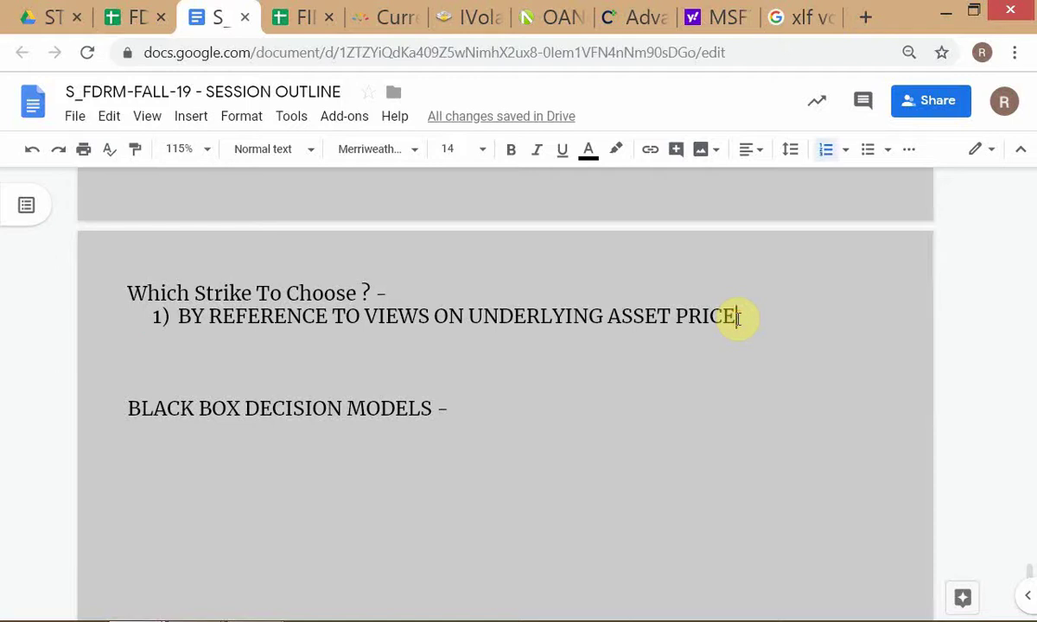
pyautogui.press('Return')
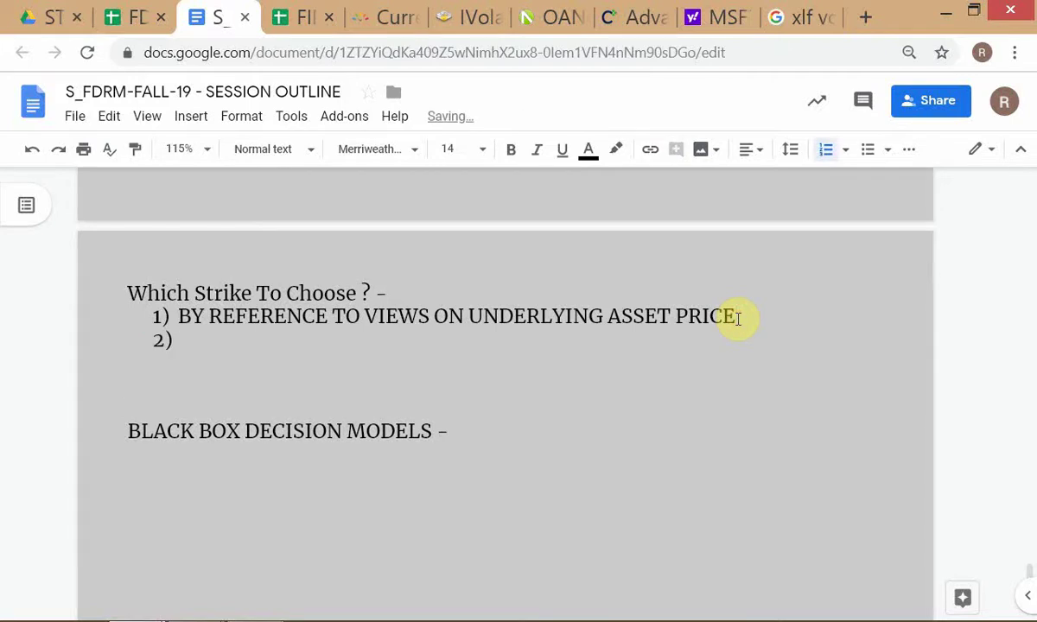
# Write "BY I-VOL" as numbered point 2 under "Which Strike To Choose ?"
pyautogui.write('BY I')
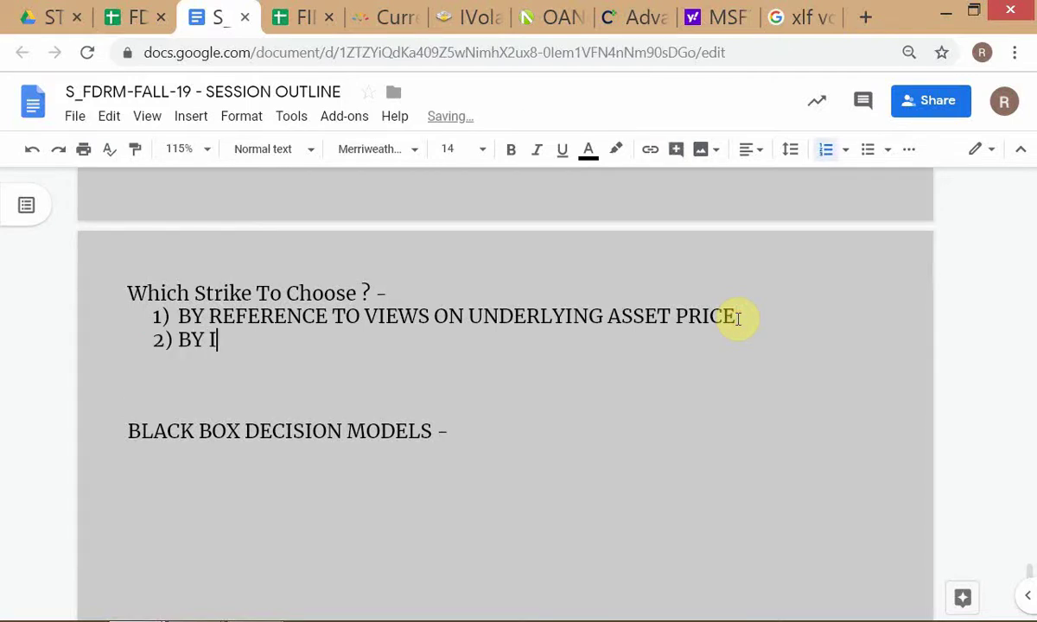
pyautogui.write('-')
pyautogui.write('VOL')
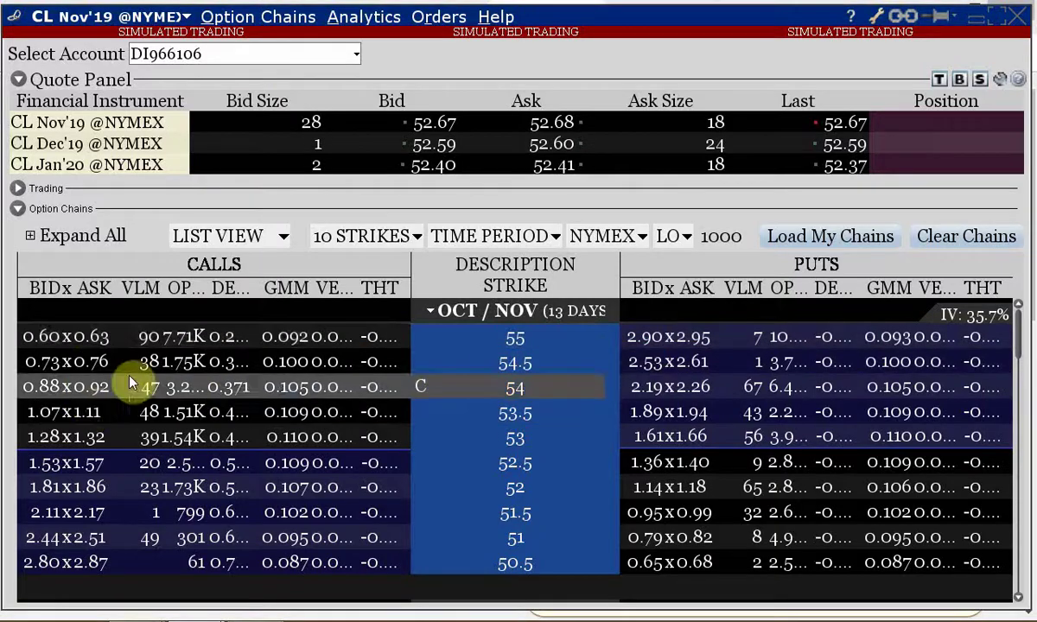
# Switch to the CL Nov'19 option chain in Trader Workstation and compare the implied volatilities of the OCT / NOV call bids across strikes 55 to 52
pyautogui.moveTo(130, 383)
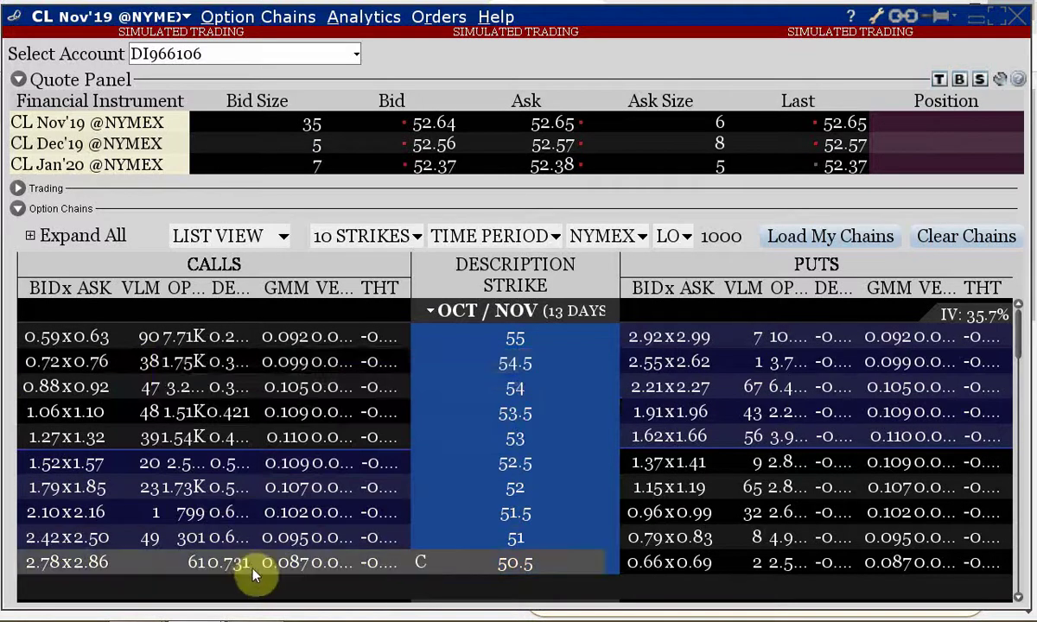
pyautogui.hotkey('alt', 'Tab')
pyautogui.hotkey('alt', 'Tab')
pyautogui.hotkey('alt', 'Tab')
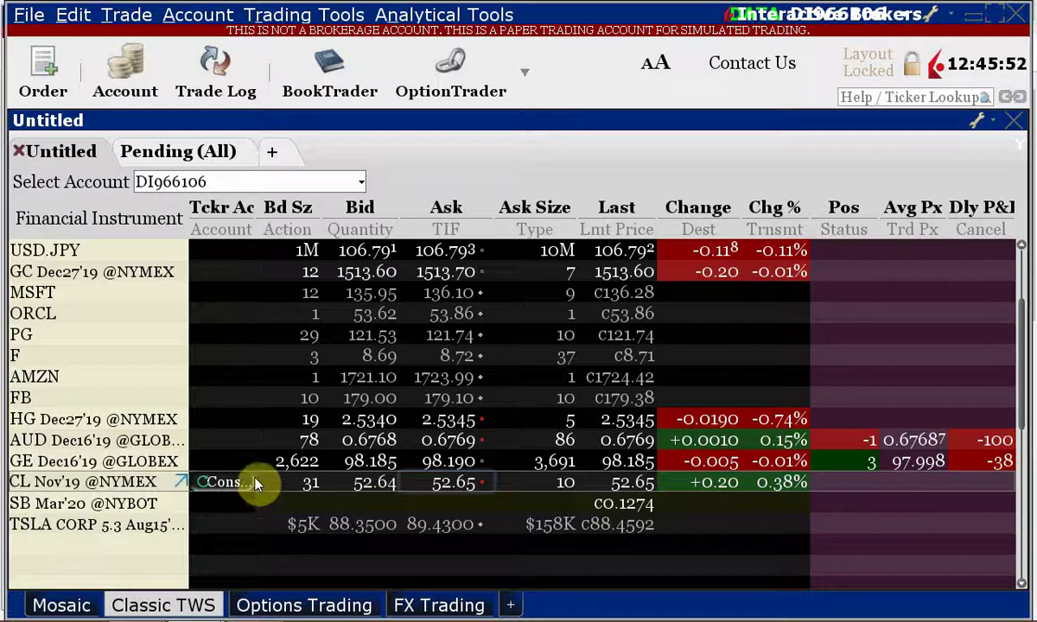
pyautogui.hotkey('alt', 'Tab')
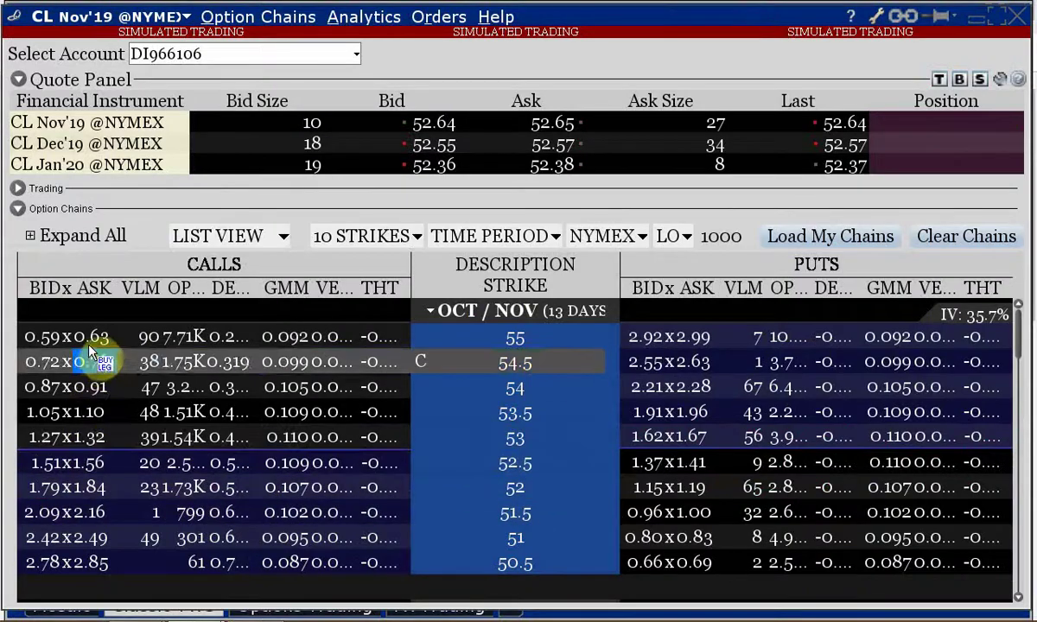
pyautogui.moveTo(87, 342)
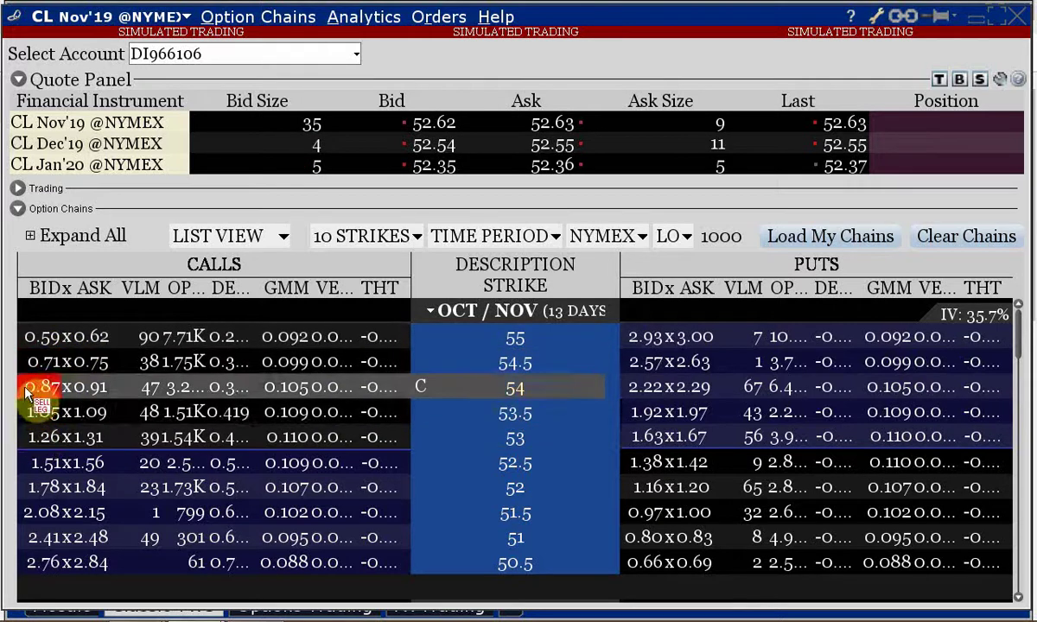
pyautogui.moveTo(39, 343)
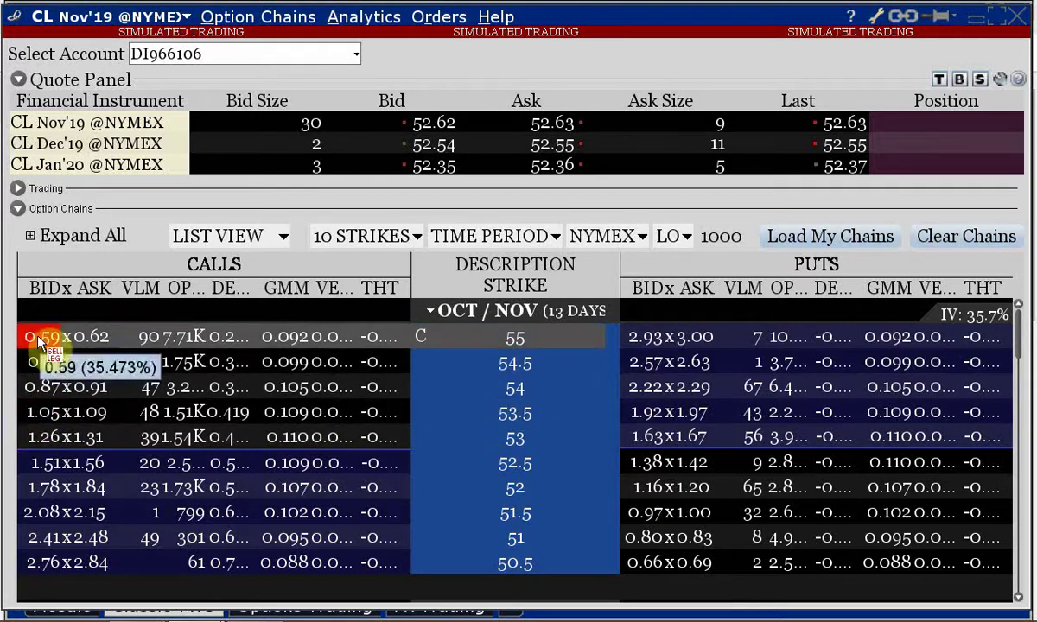
pyautogui.moveTo(34, 367)
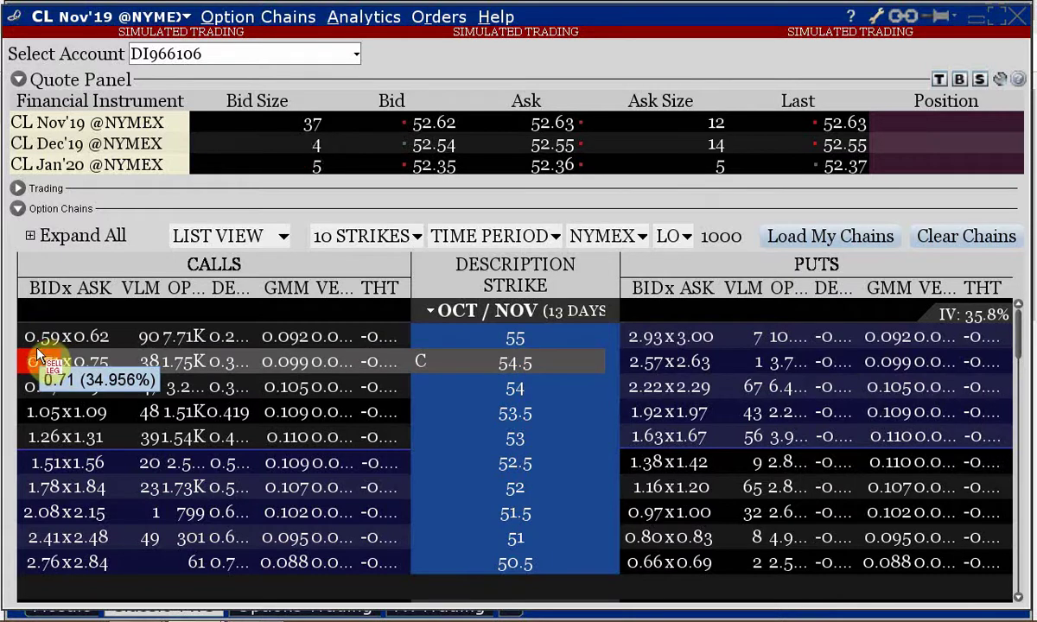
pyautogui.moveTo(34, 387)
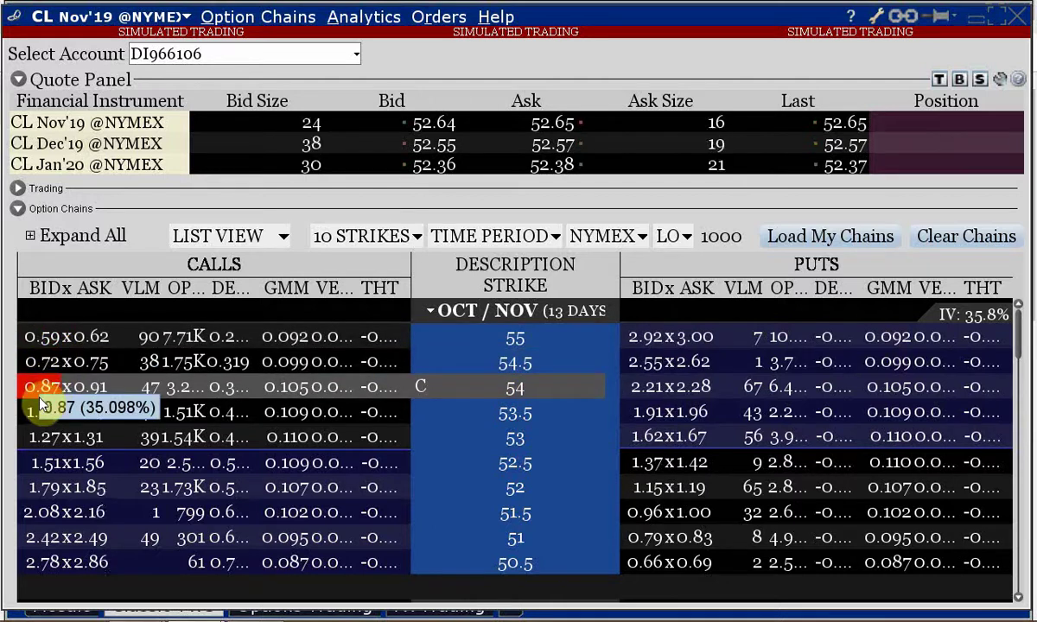
pyautogui.moveTo(33, 441)
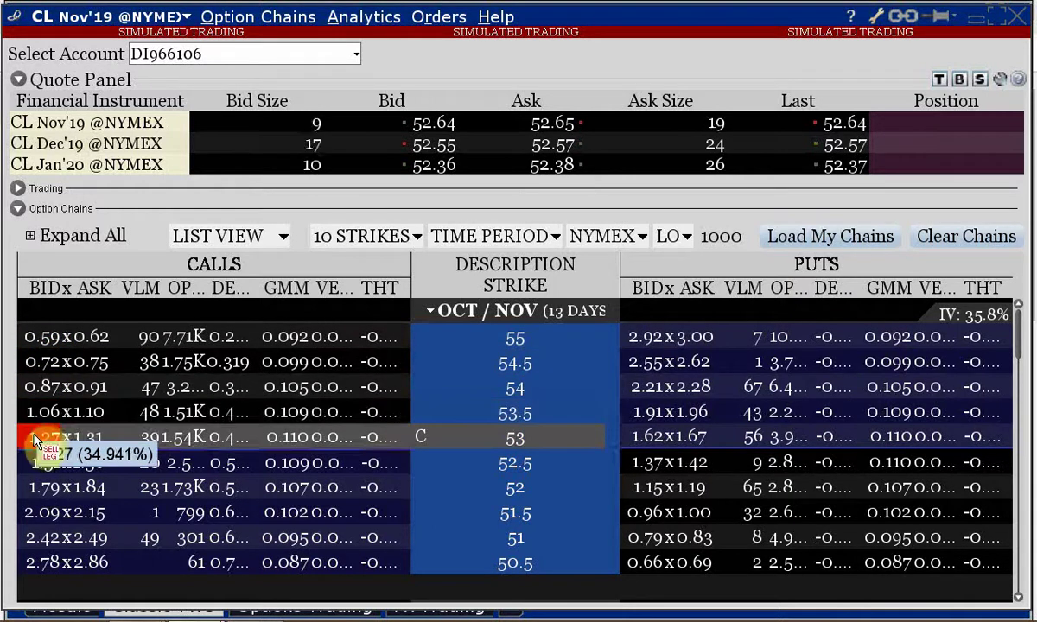
pyautogui.moveTo(33, 466)
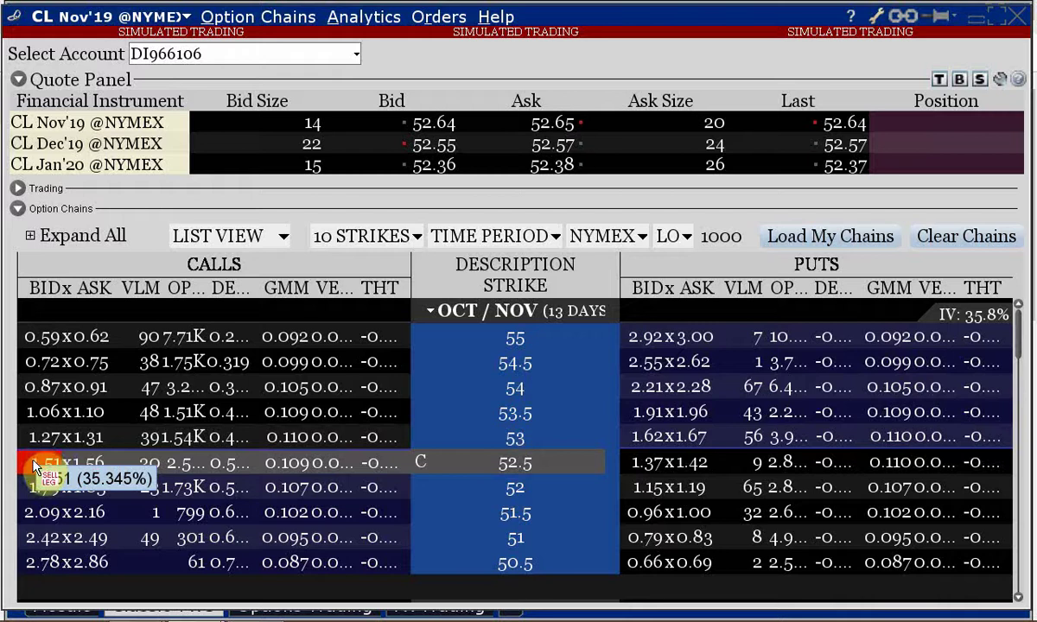
pyautogui.moveTo(31, 489)
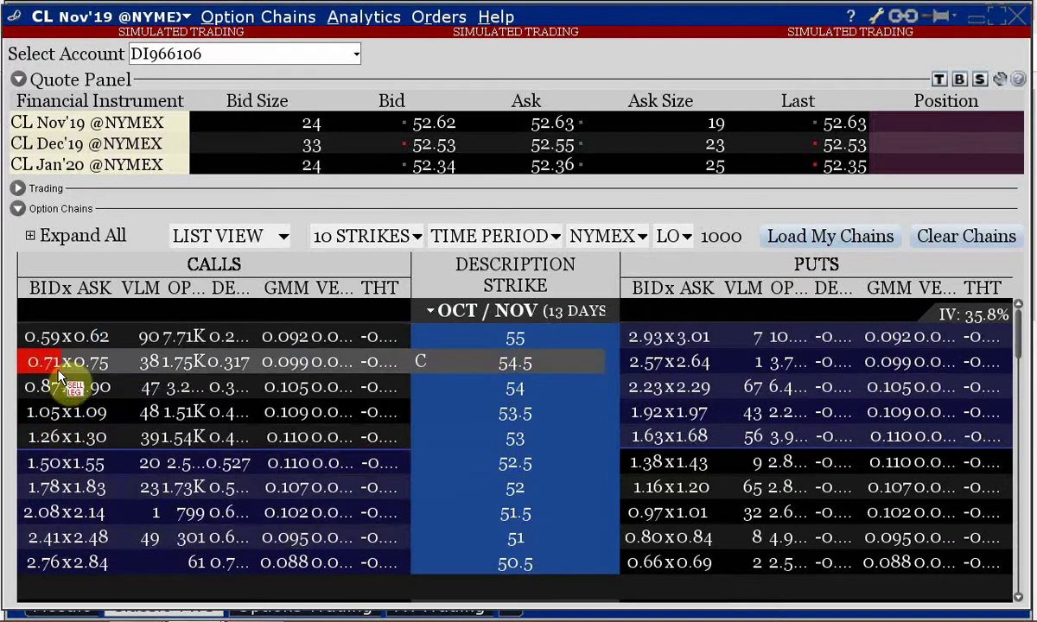
pyautogui.moveTo(58, 374)
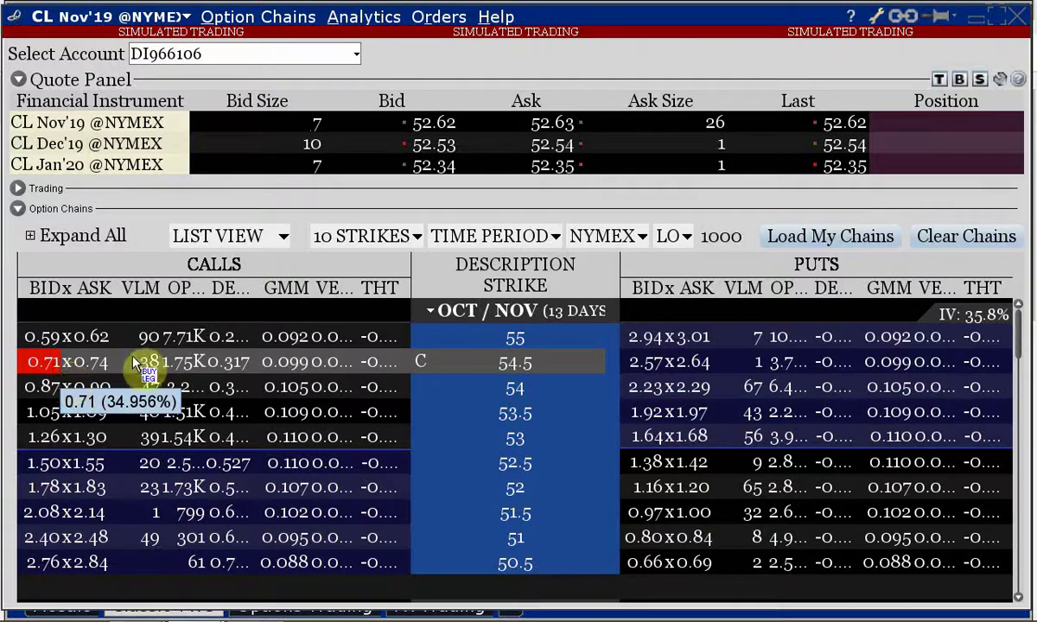
pyautogui.moveTo(761, 298)
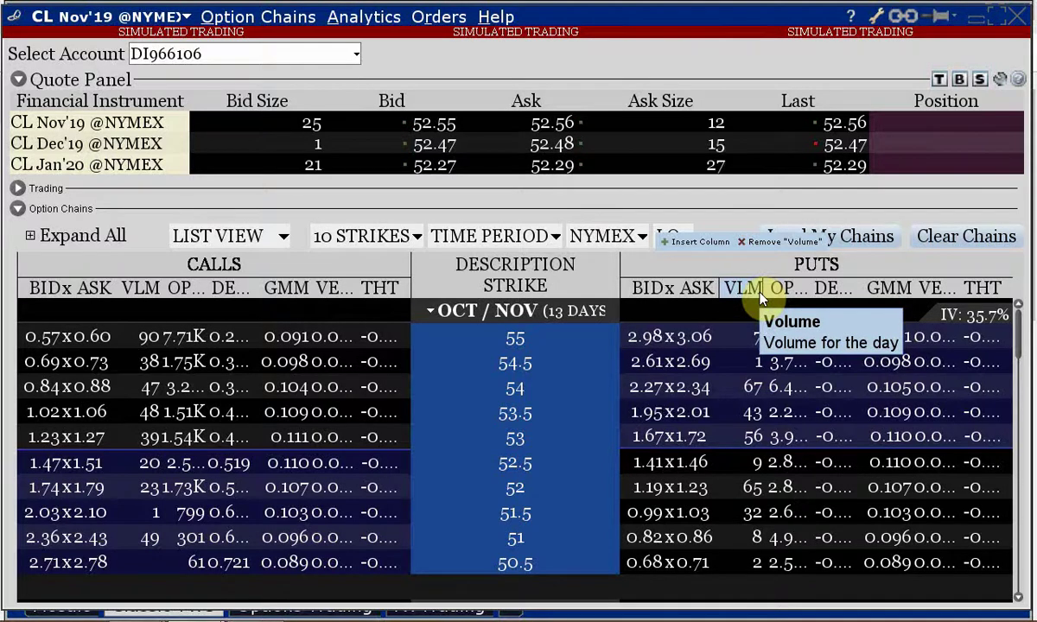
pyautogui.hotkey('alt', 'Tab')
pyautogui.hotkey('alt', 'Tab')
pyautogui.hotkey('alt', 'Tab')
pyautogui.hotkey('alt', 'Tab')
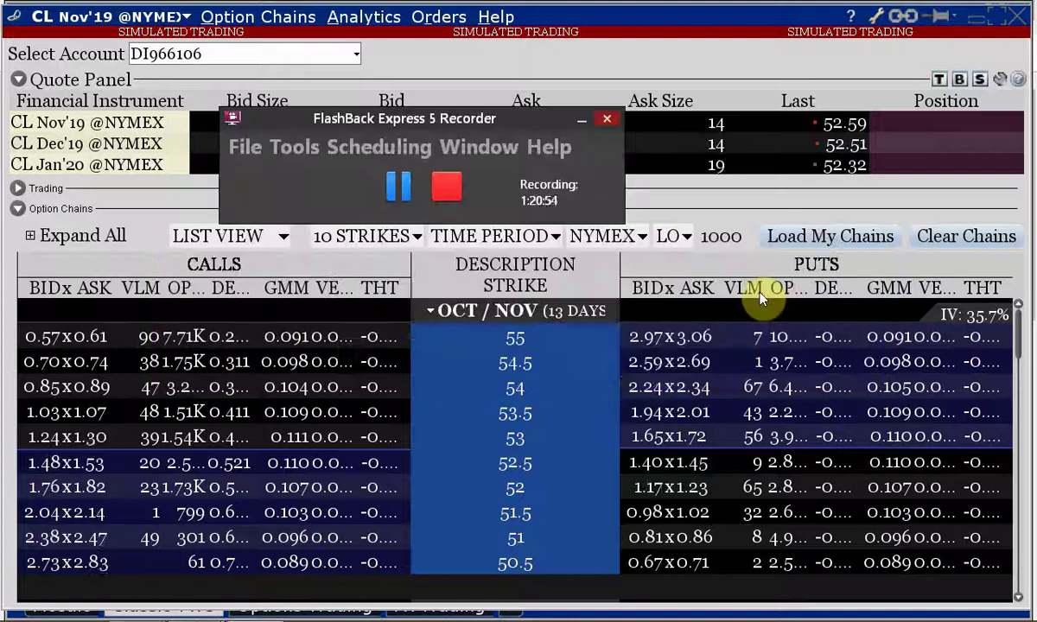